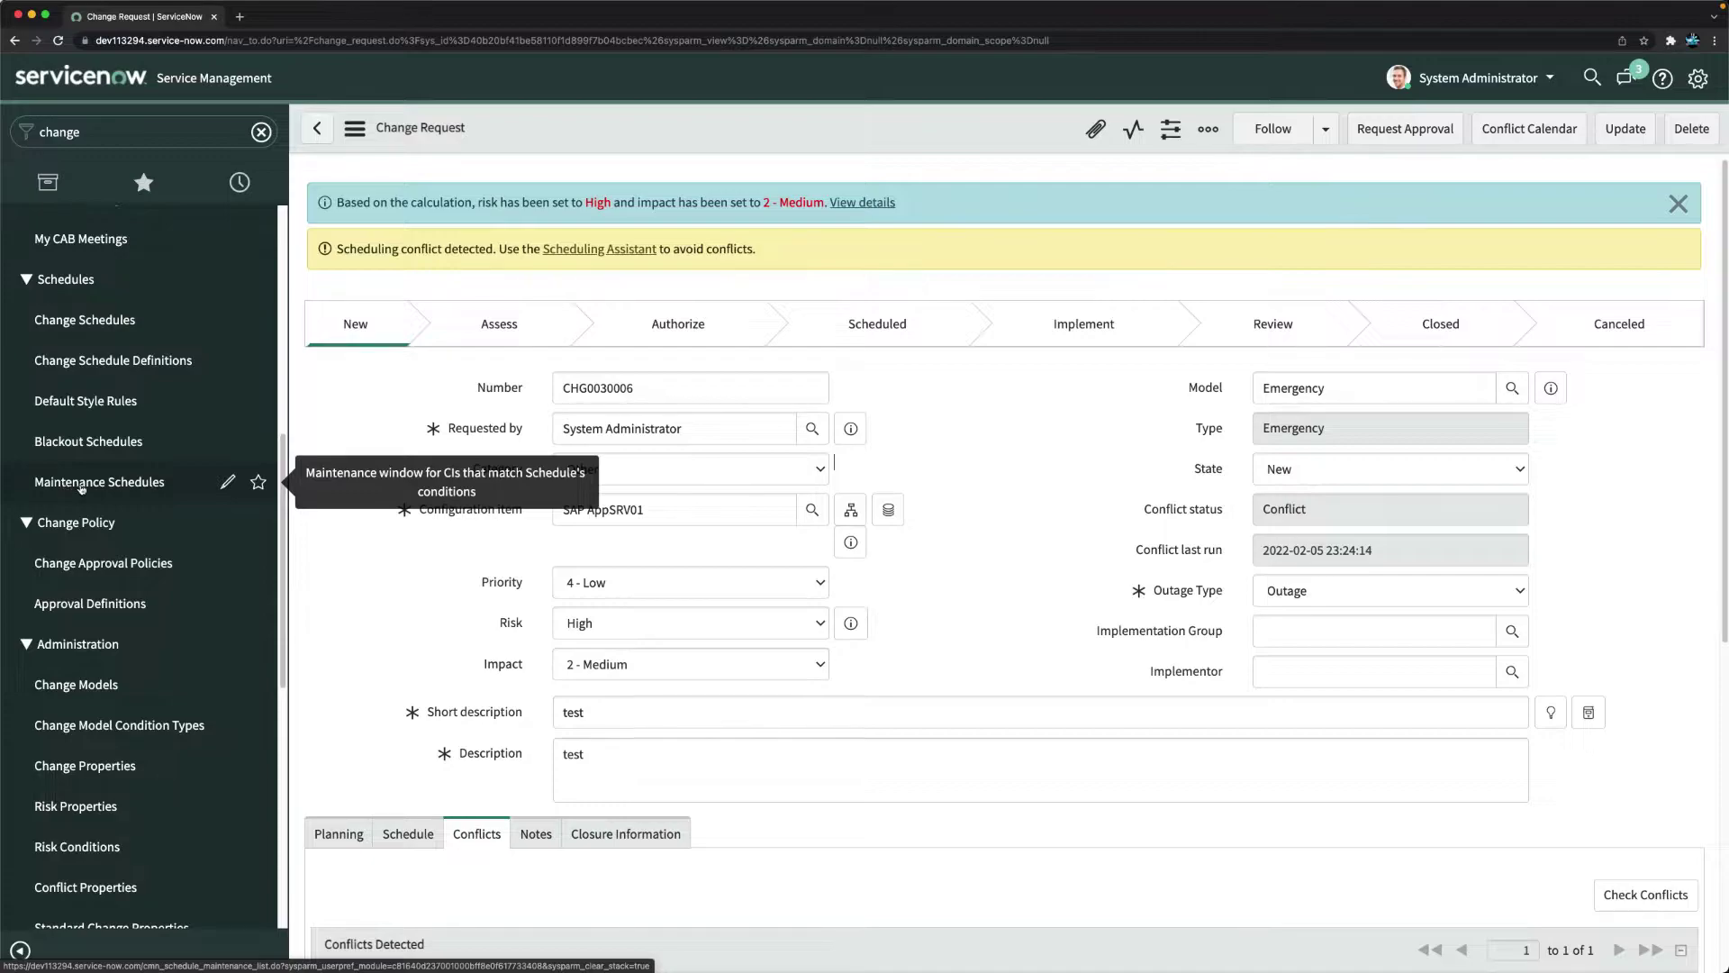
Start a new maintenance schedule record and name it Email Maintenance.
click(82, 487)
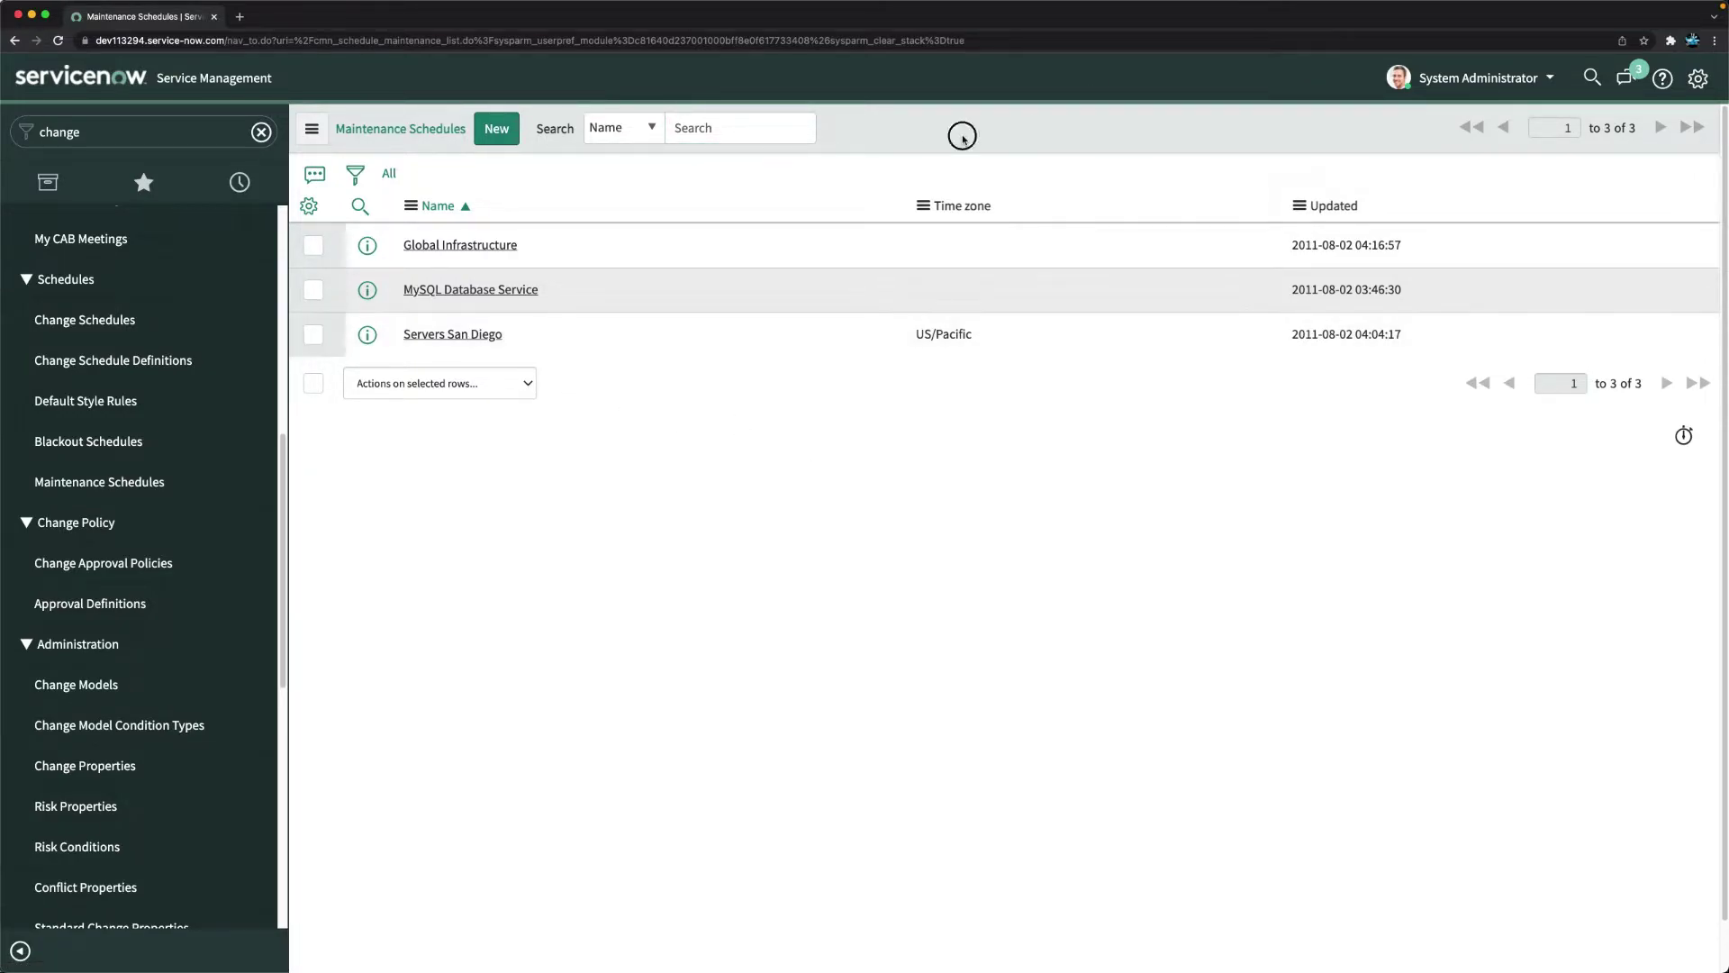
click(499, 139)
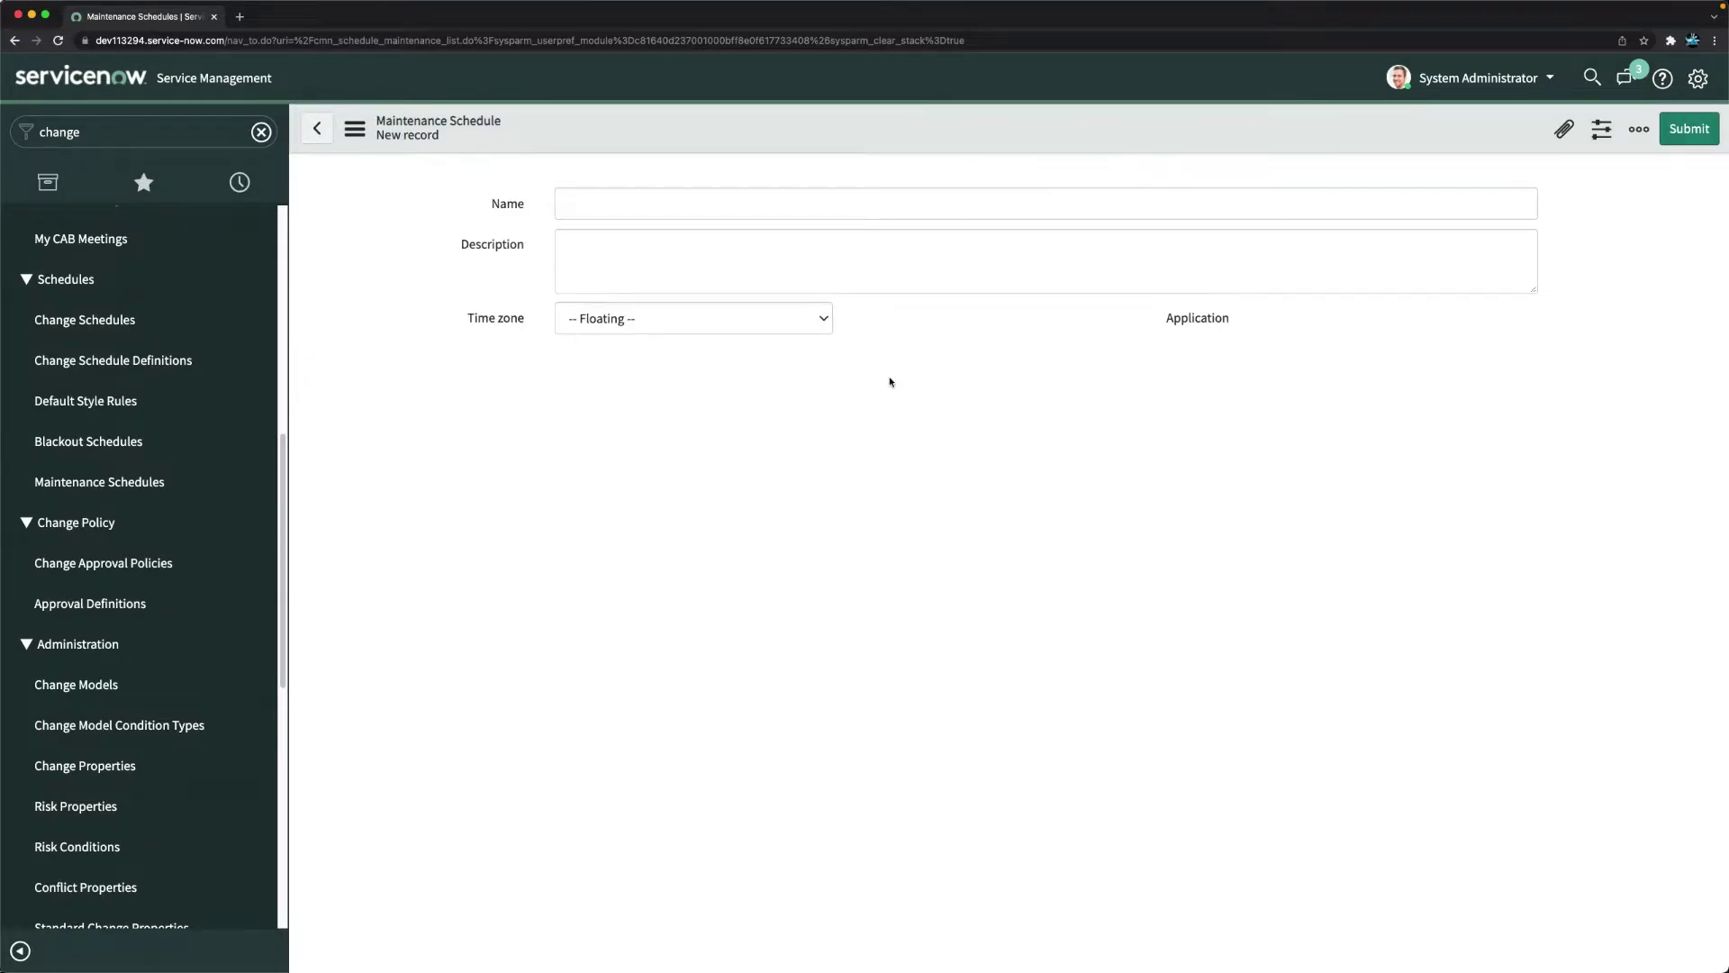
click(446, 297)
click(758, 202)
text(Em)
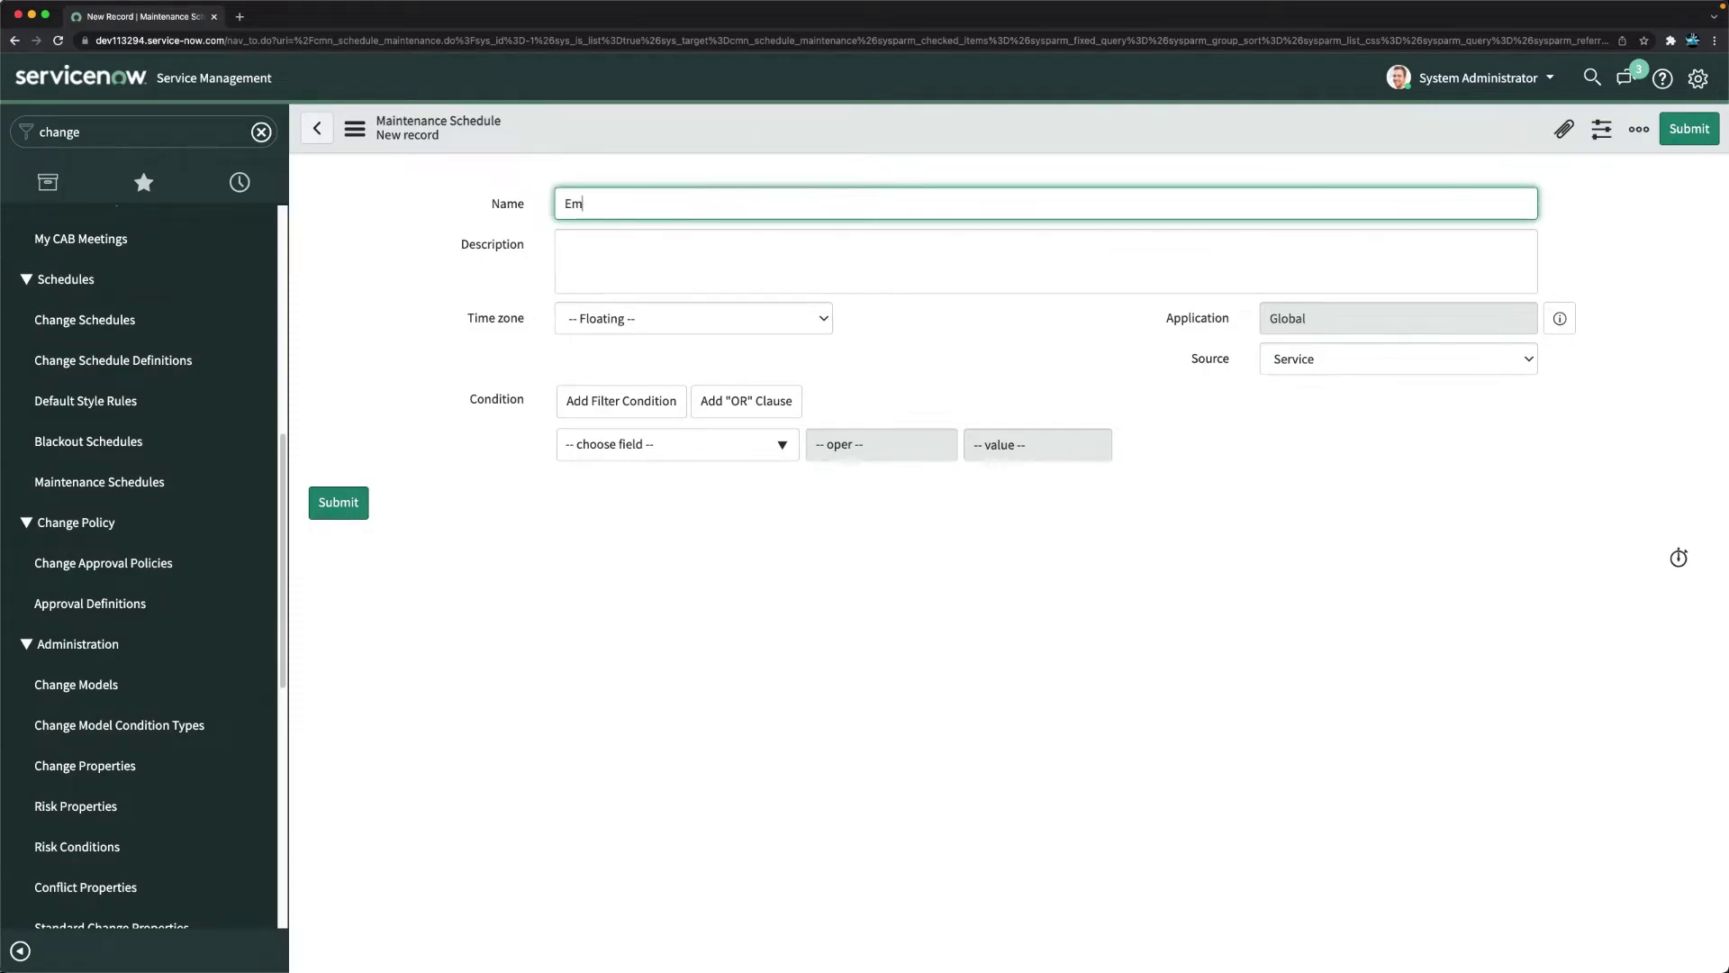
text(ail Maintenance)
key(Tab)
Keep the schedule's time zone on Floating and set its source to CI Class.
click(633, 330)
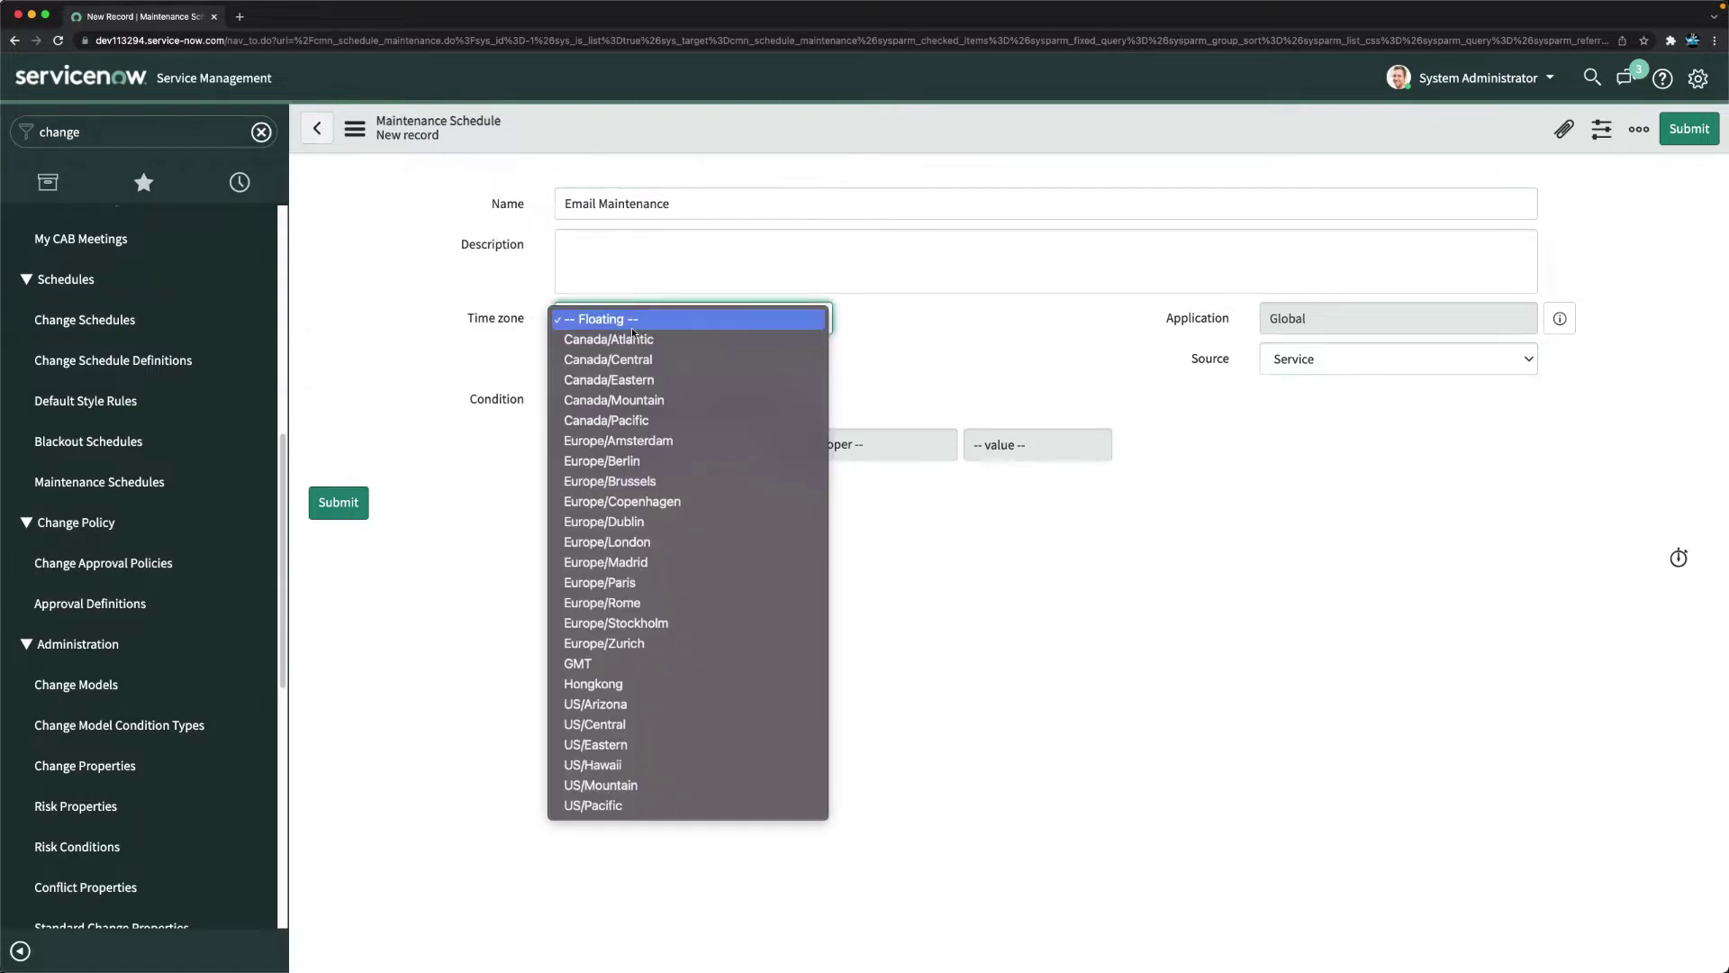
click(846, 333)
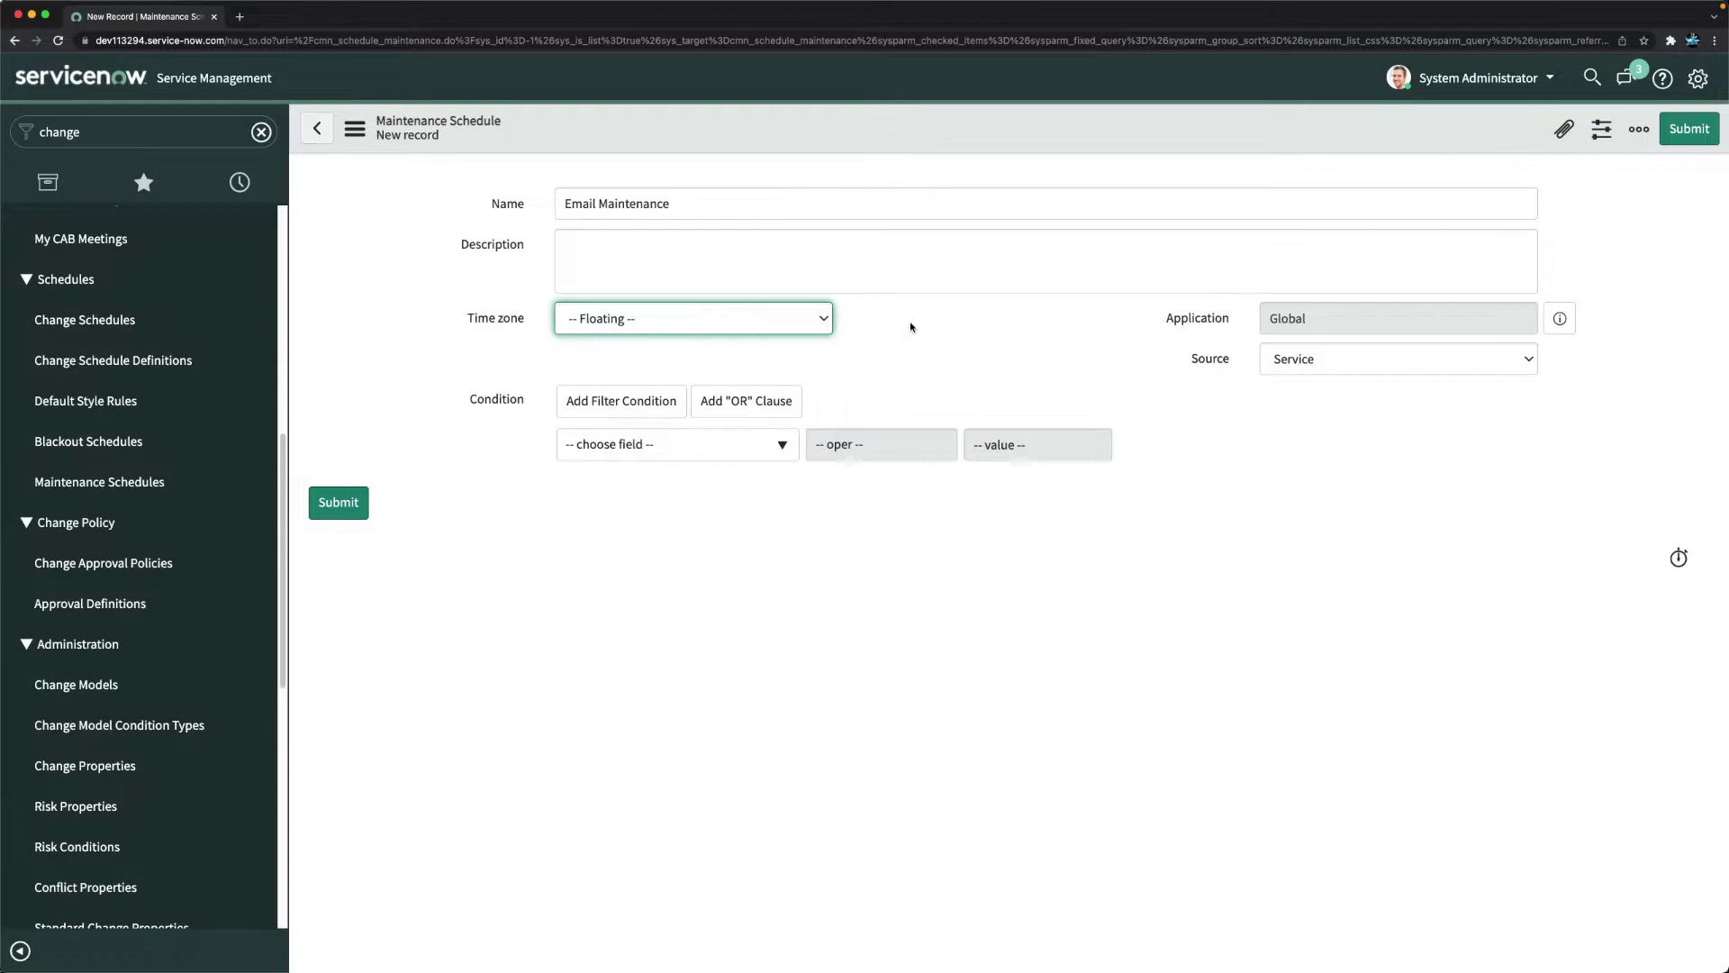
click(1227, 363)
click(1297, 360)
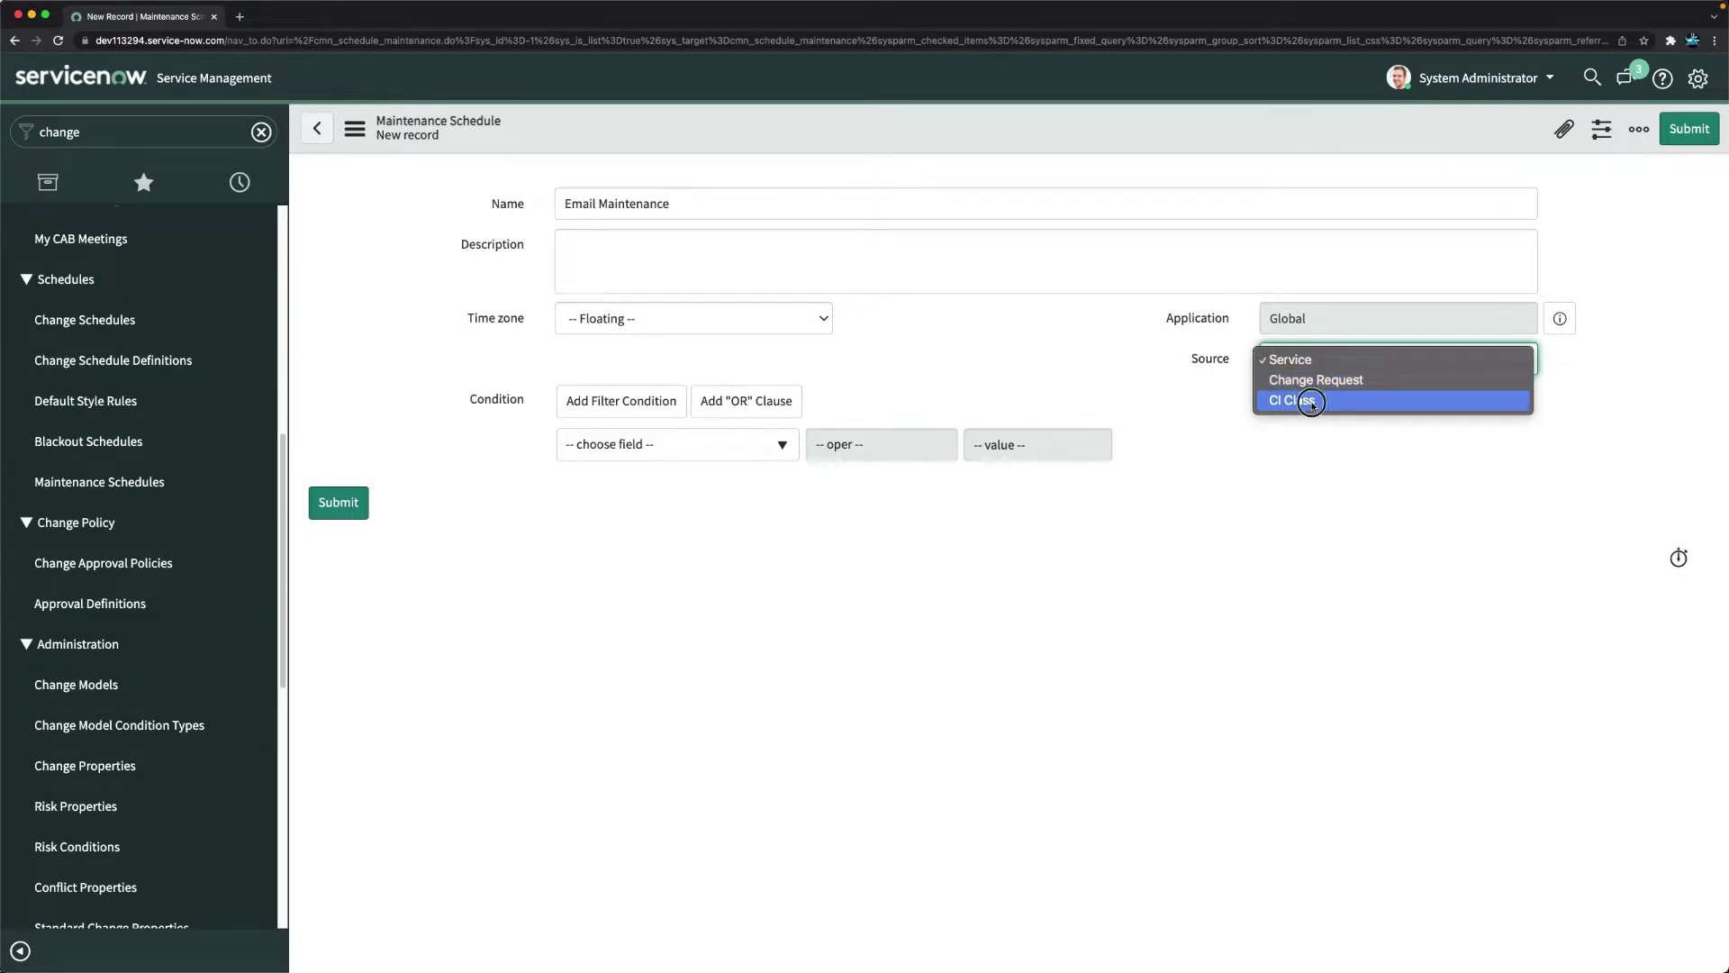
click(1313, 402)
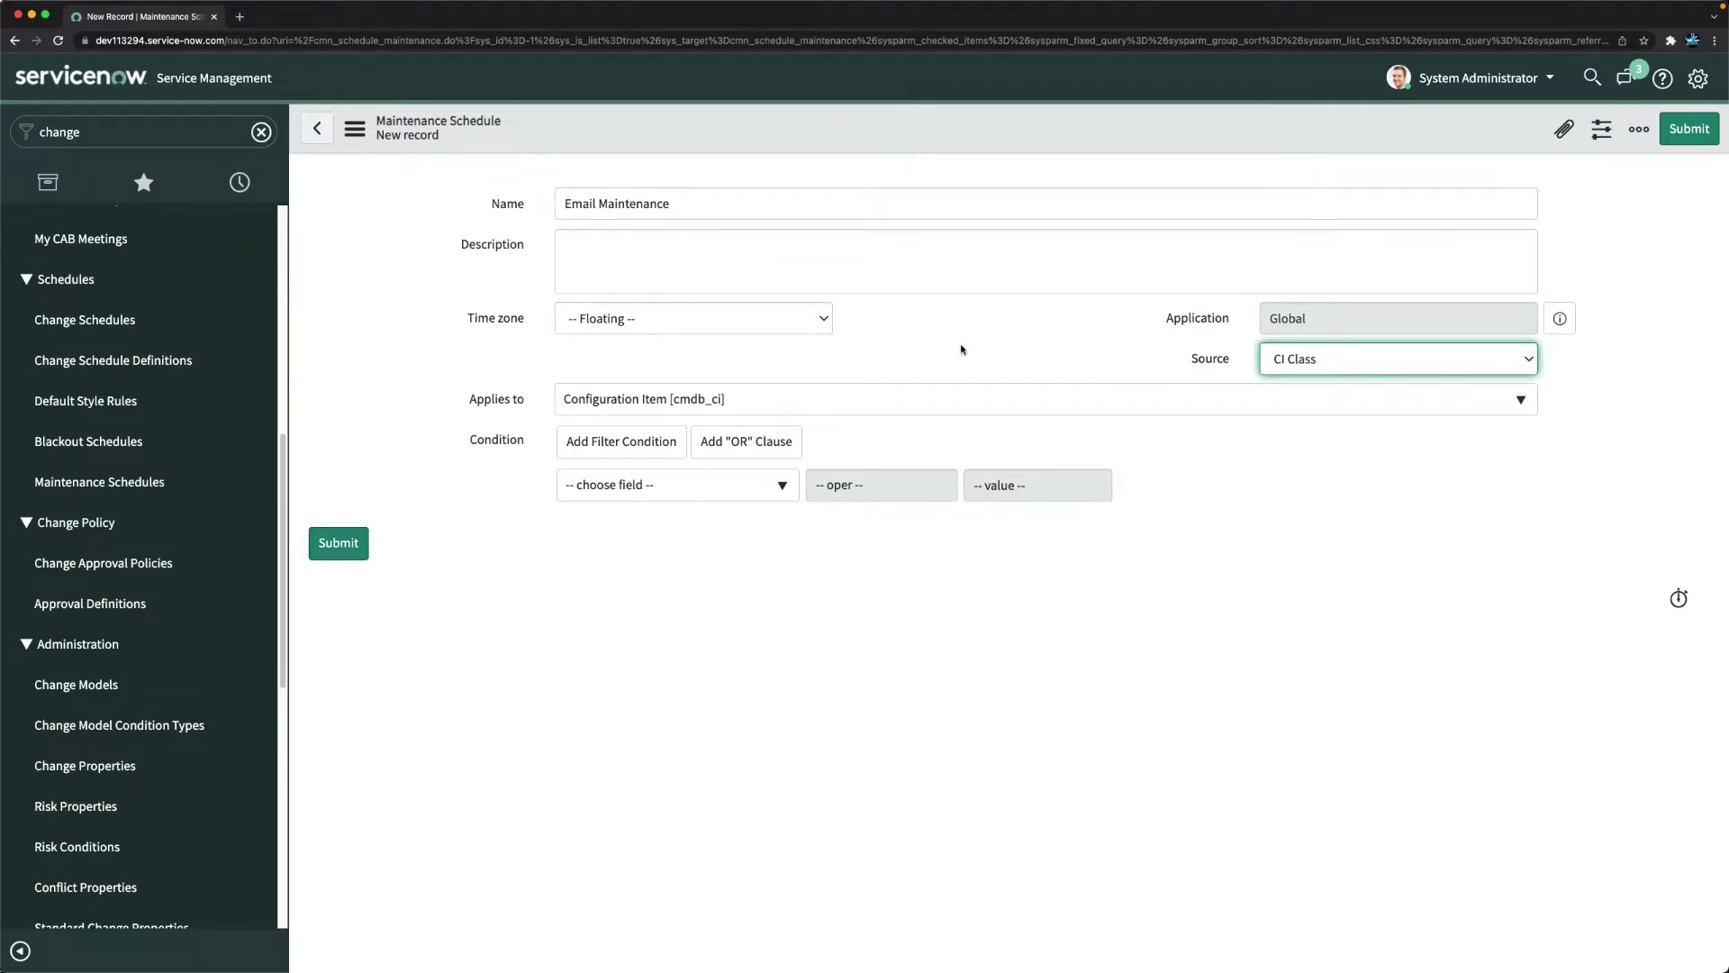
Search the classes the schedule can apply to for "exc" and look through the Exchange entries.
click(737, 404)
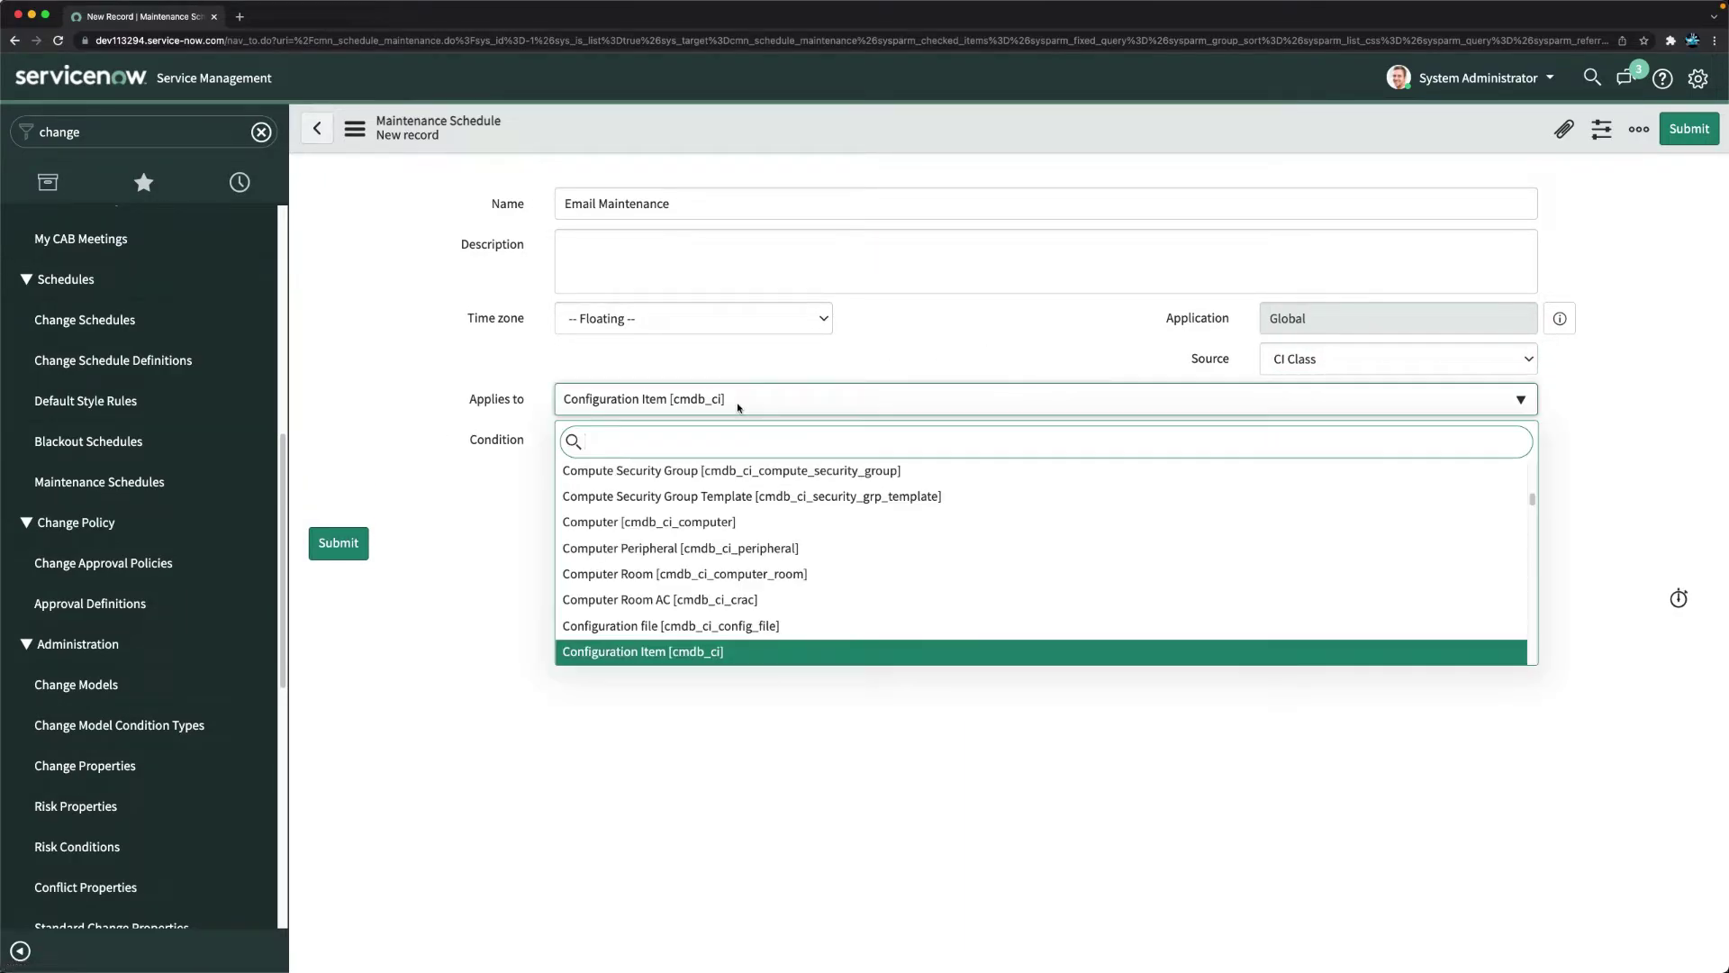
click(738, 405)
click(738, 404)
text(exc)
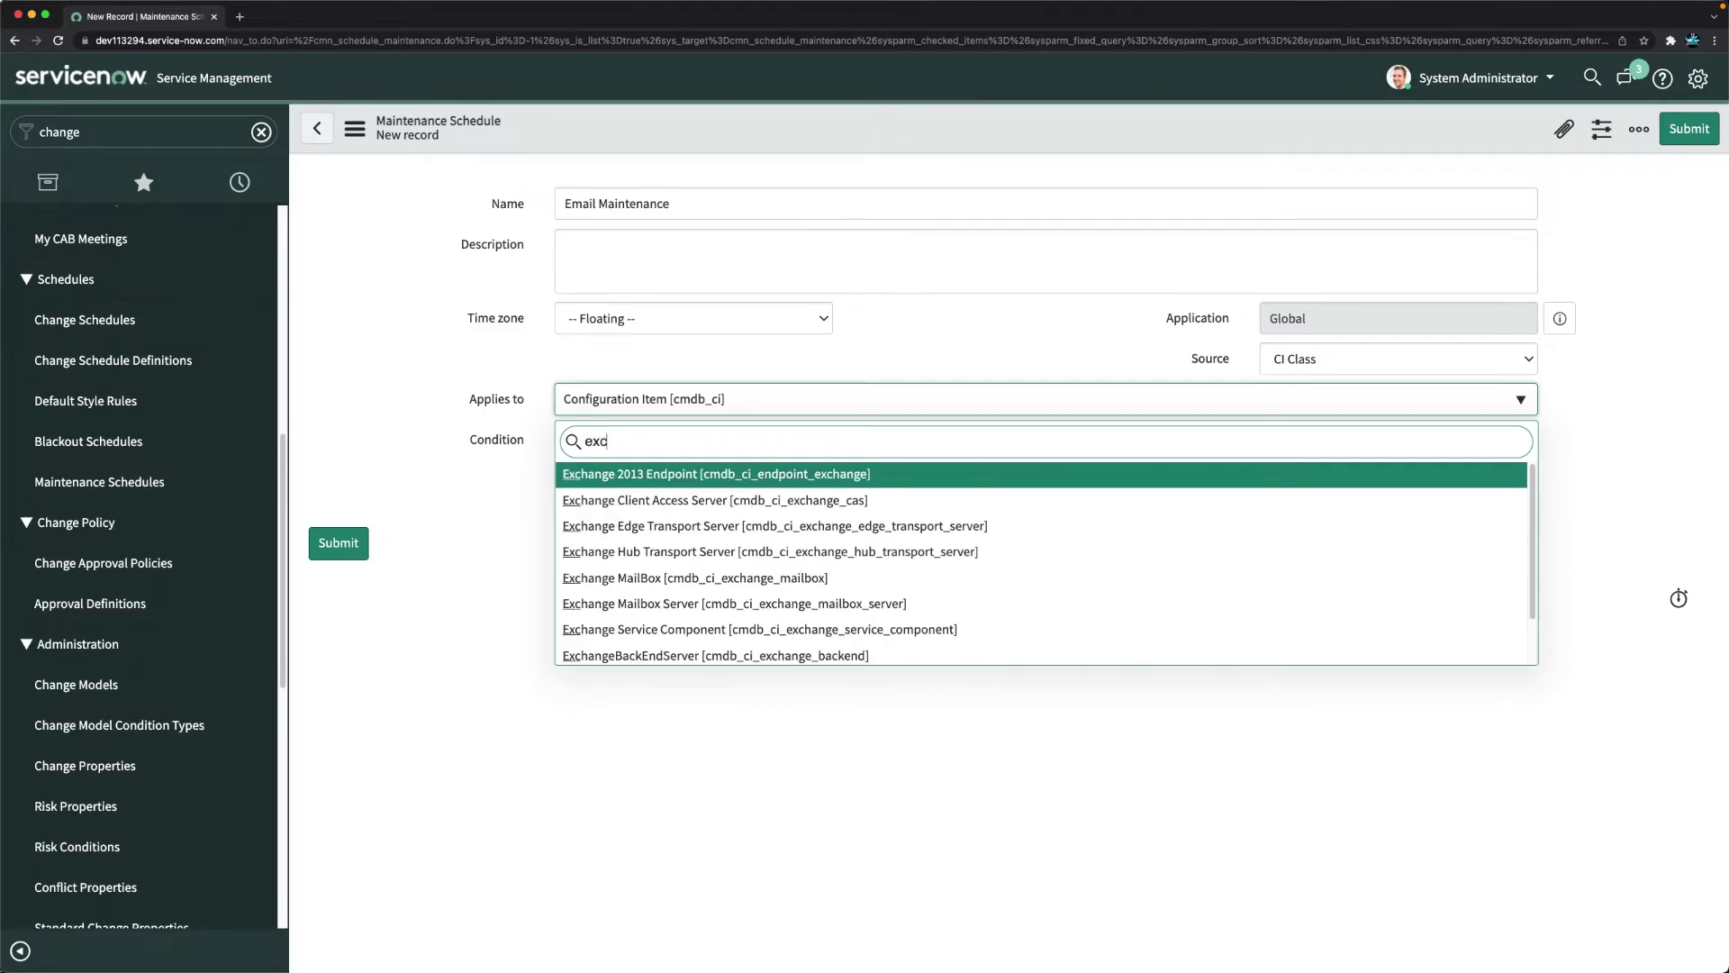
key(Down)
key(Down)
key(Down)
key(Down)
key(Down)
key(Down)
key(Down)
key(Down)
key(Down)
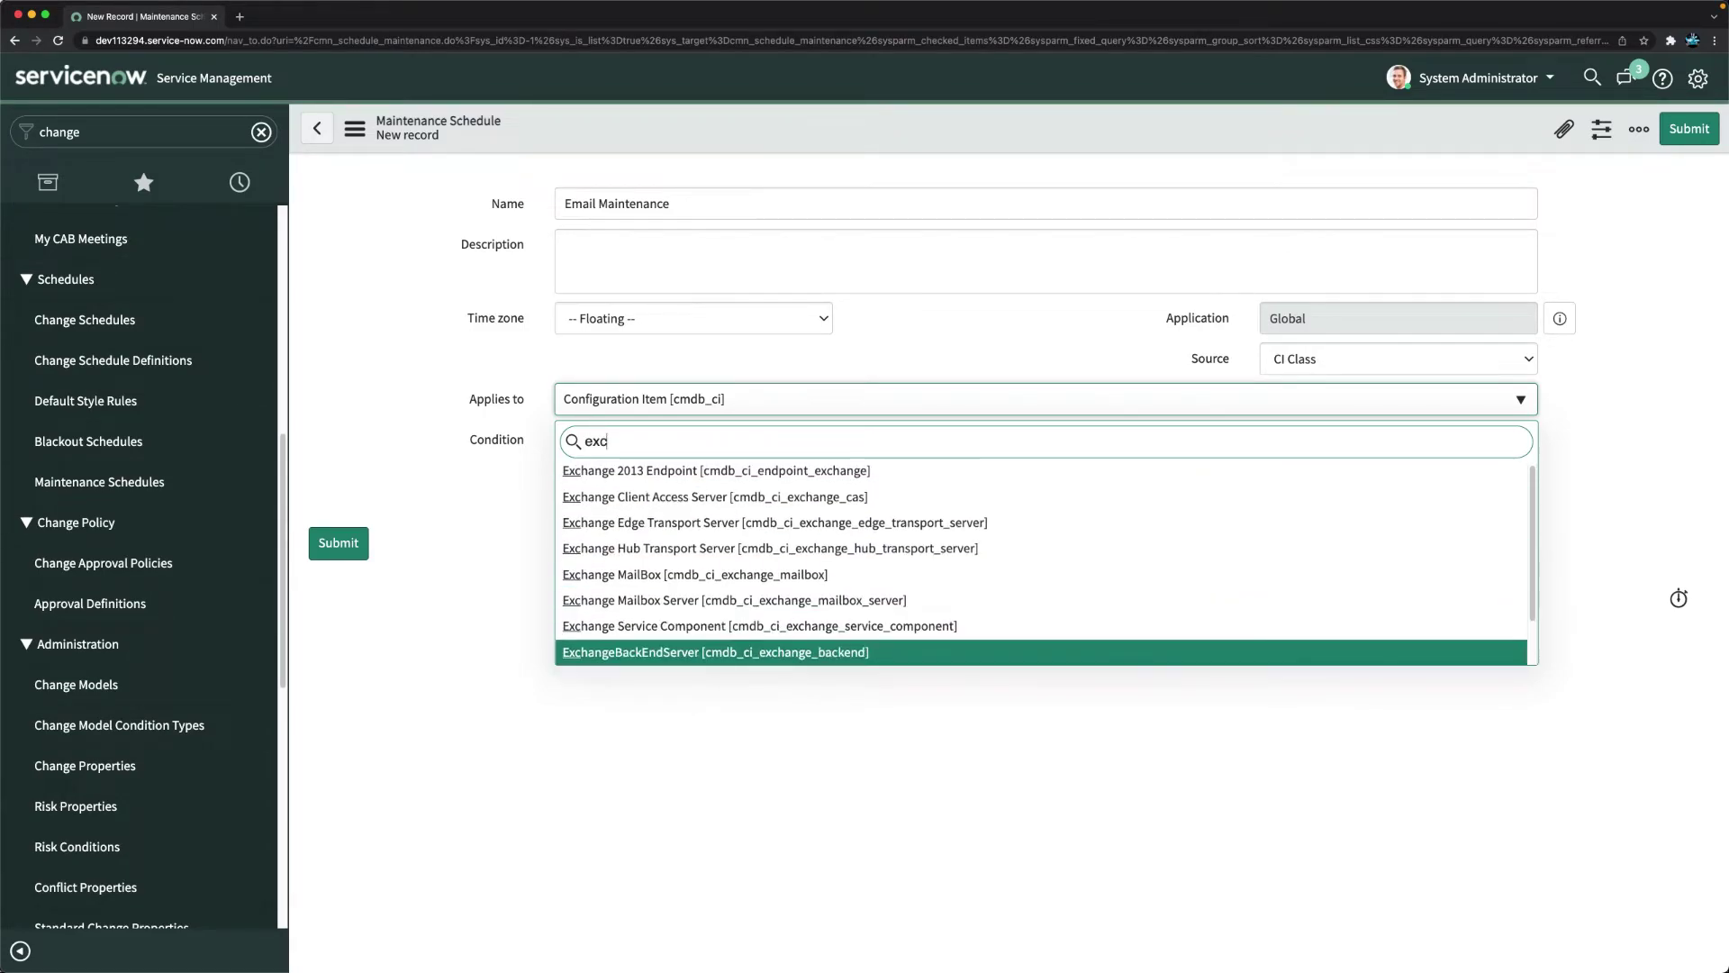
key(Up)
key(Up)
key(Up)
key(Up)
key(Up)
key(Up)
key(Up)
key(Up)
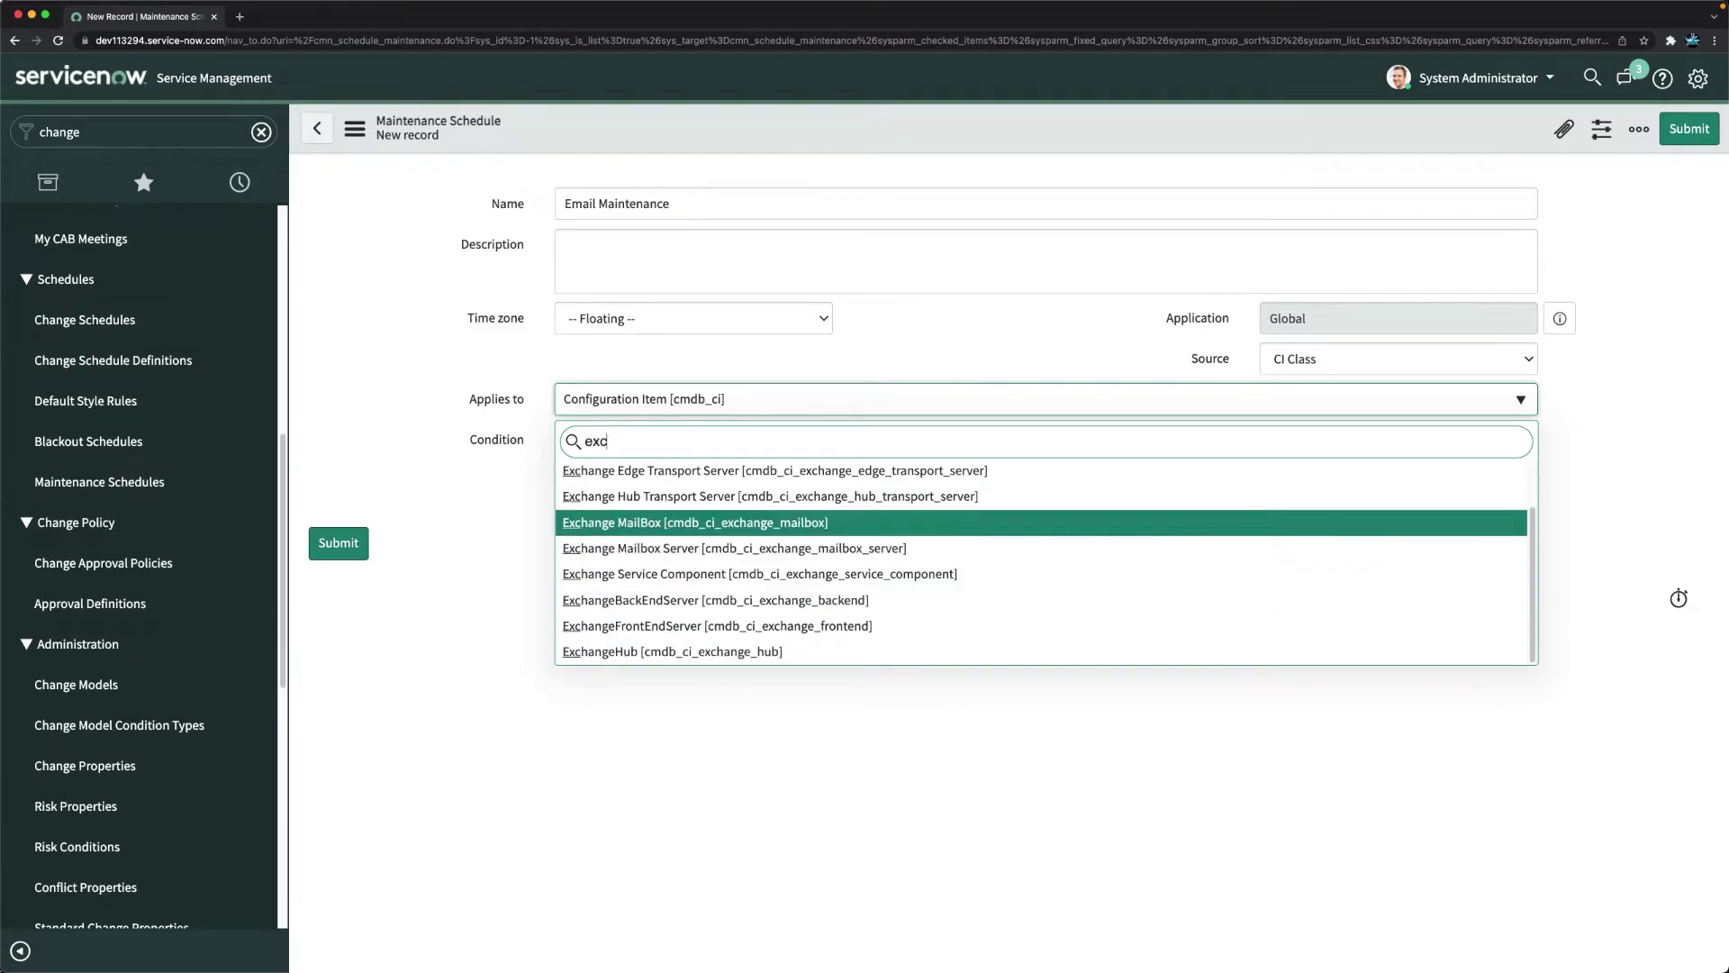
key(Down)
key(Down)
key(Down)
key(Down)
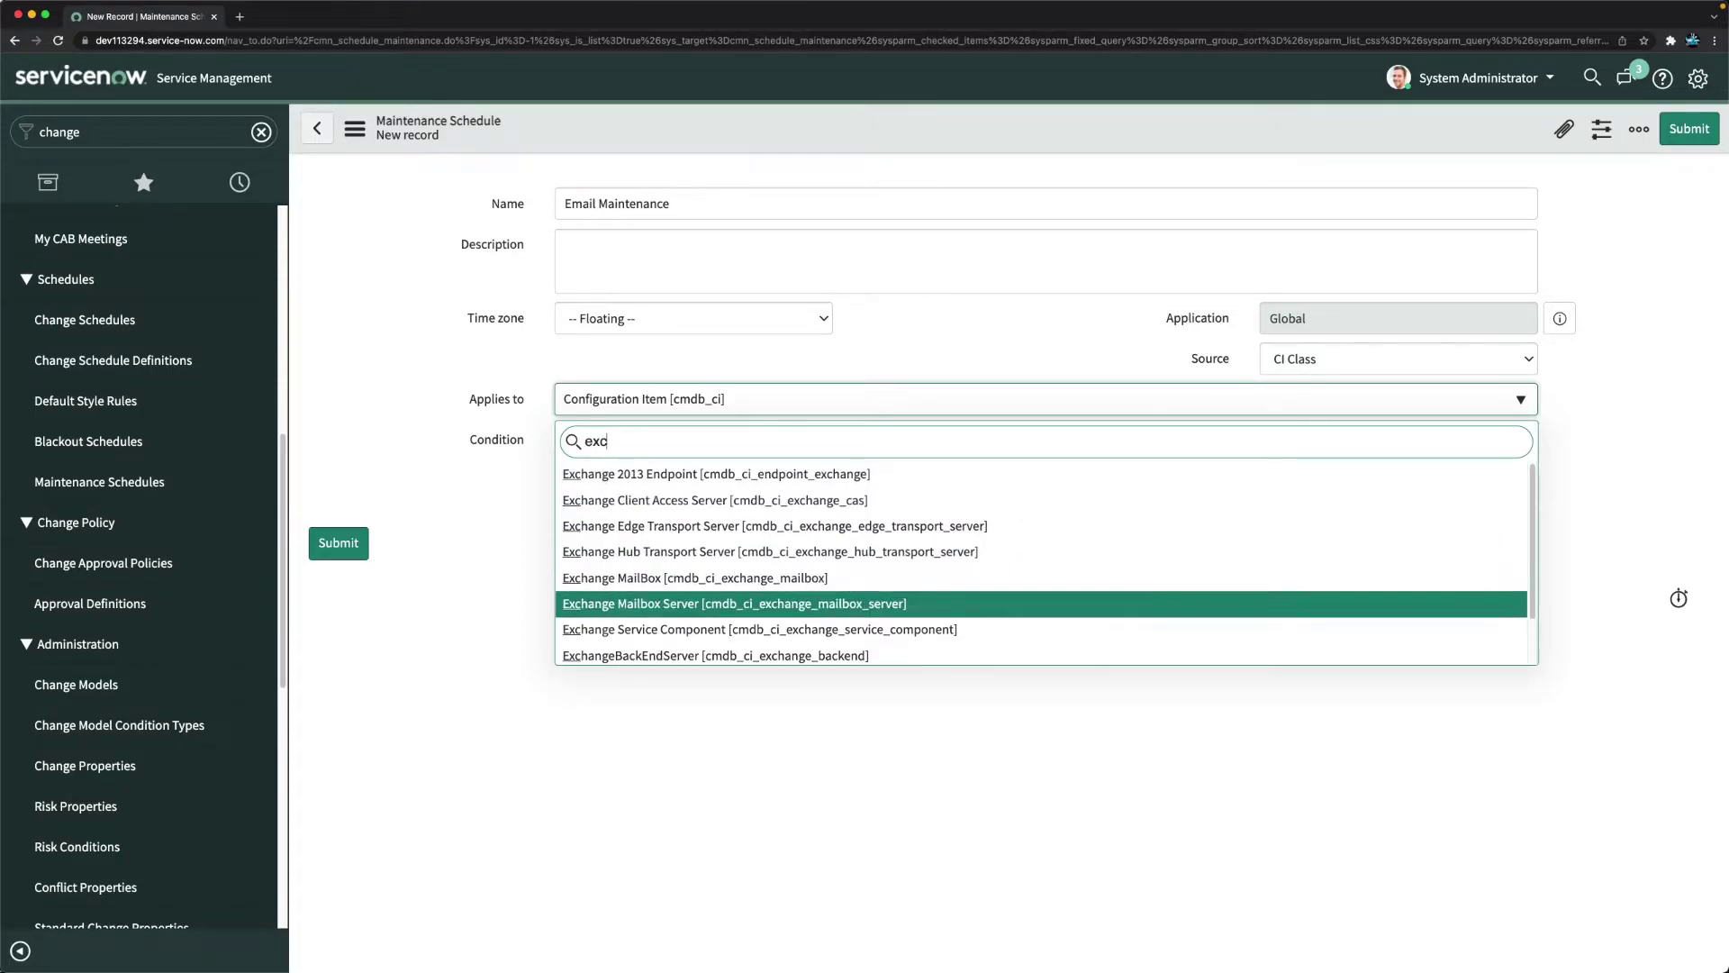
key(Up)
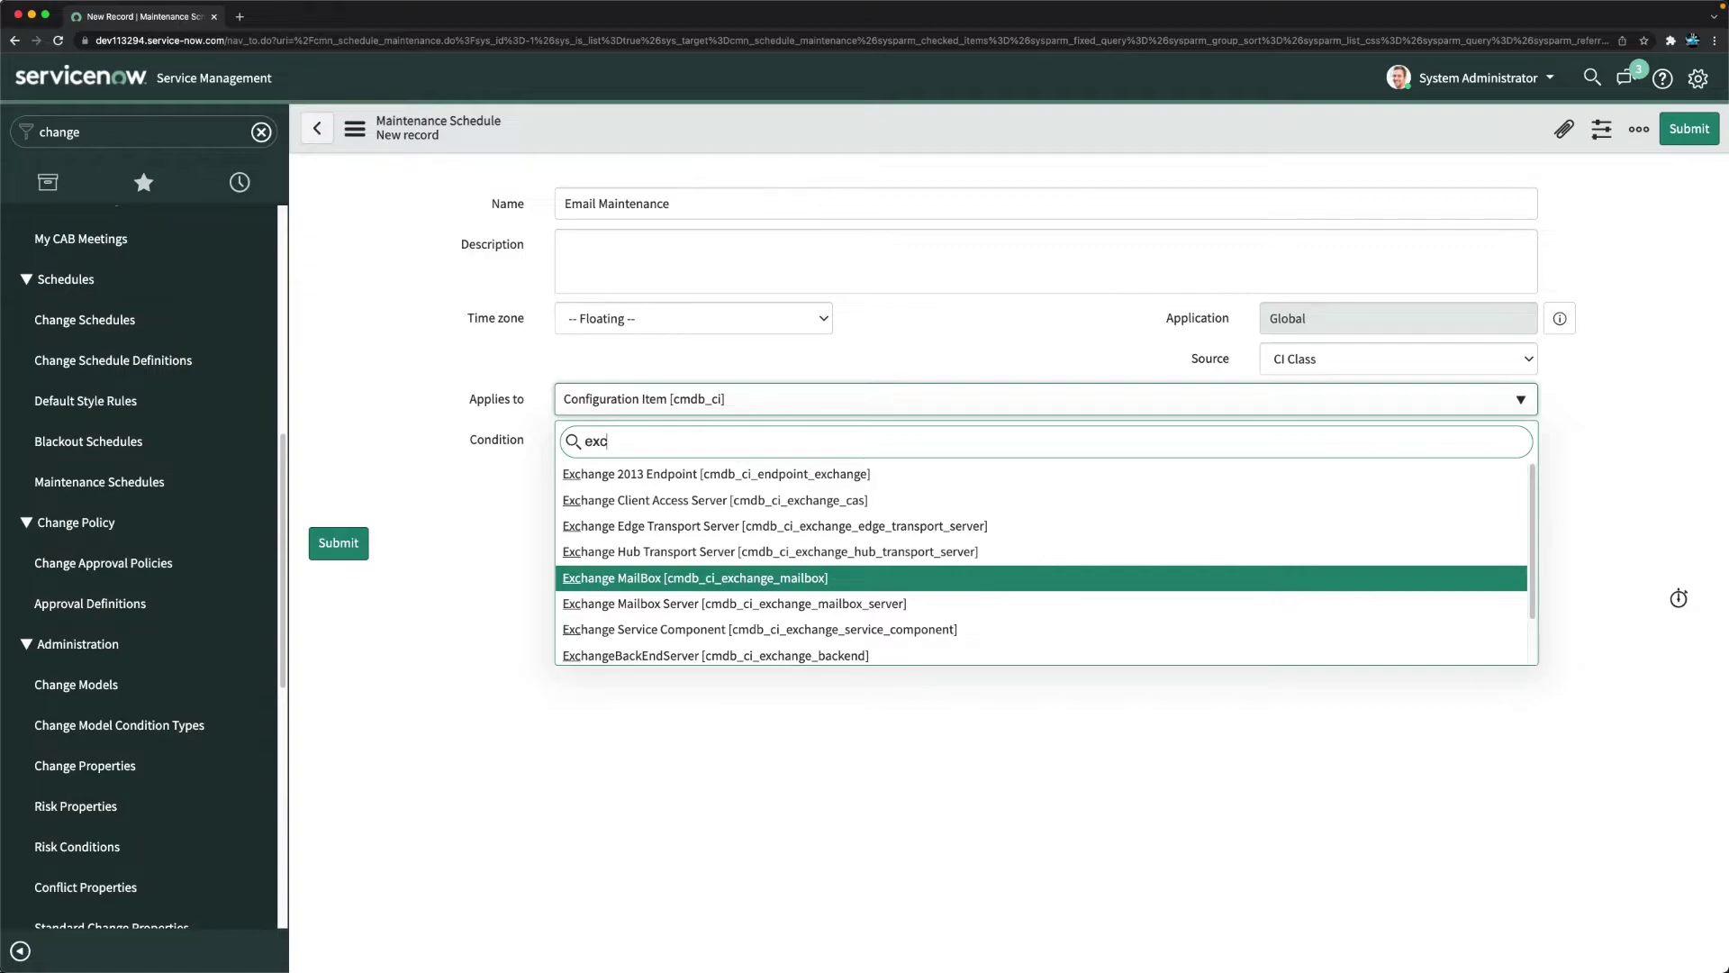
key(Down)
key(Down)
key(Down)
key(Down)
key(Down)
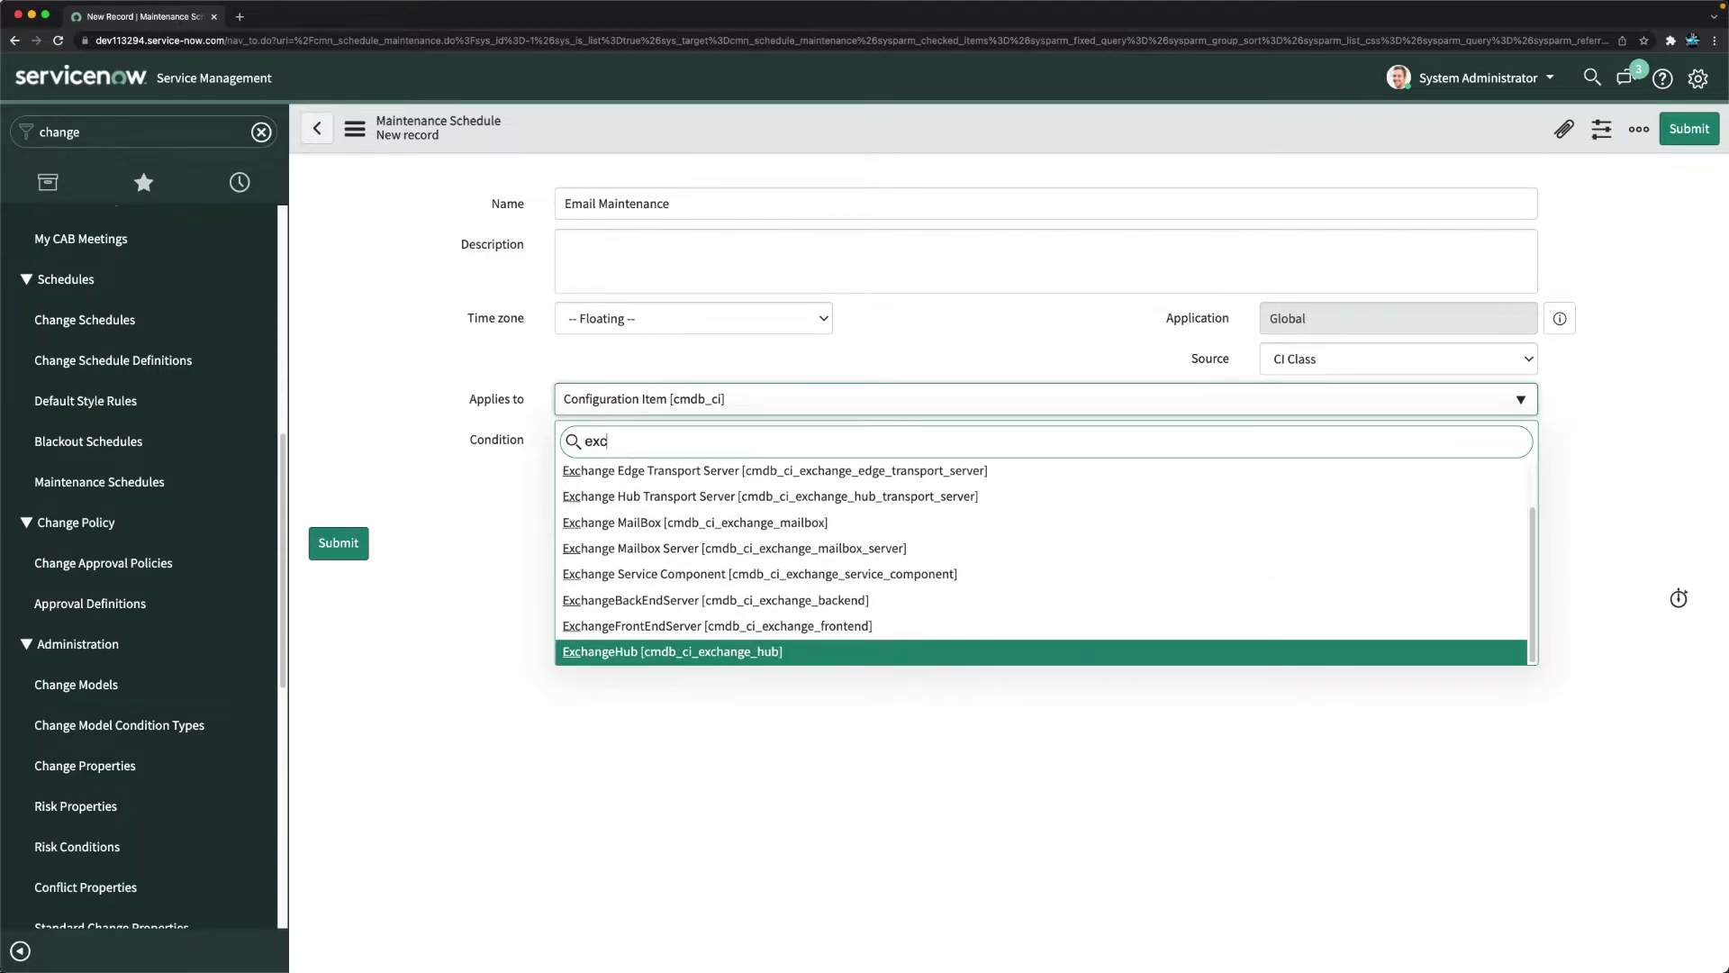
Replace the class search with "email" and make the schedule apply to Email Server [cmdb_ci_email_server].
key(BackSpace)
key(BackSpace)
key(BackSpace)
text(emai)
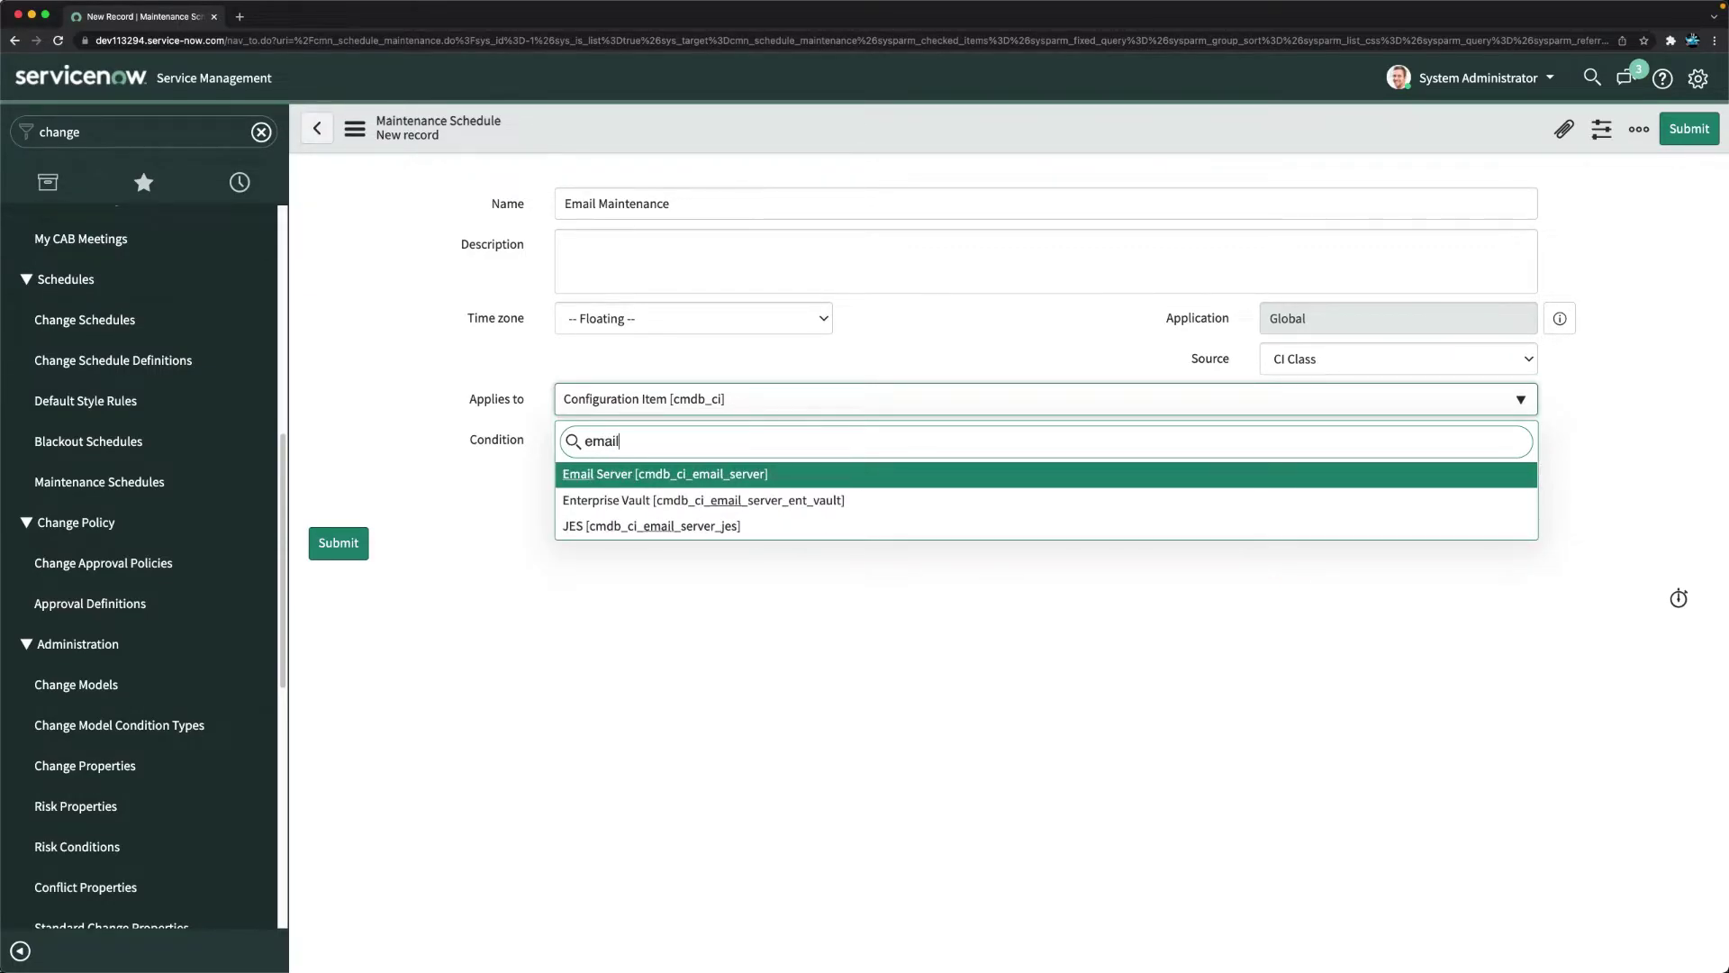
text(l)
key(Down)
key(Up)
key(Return)
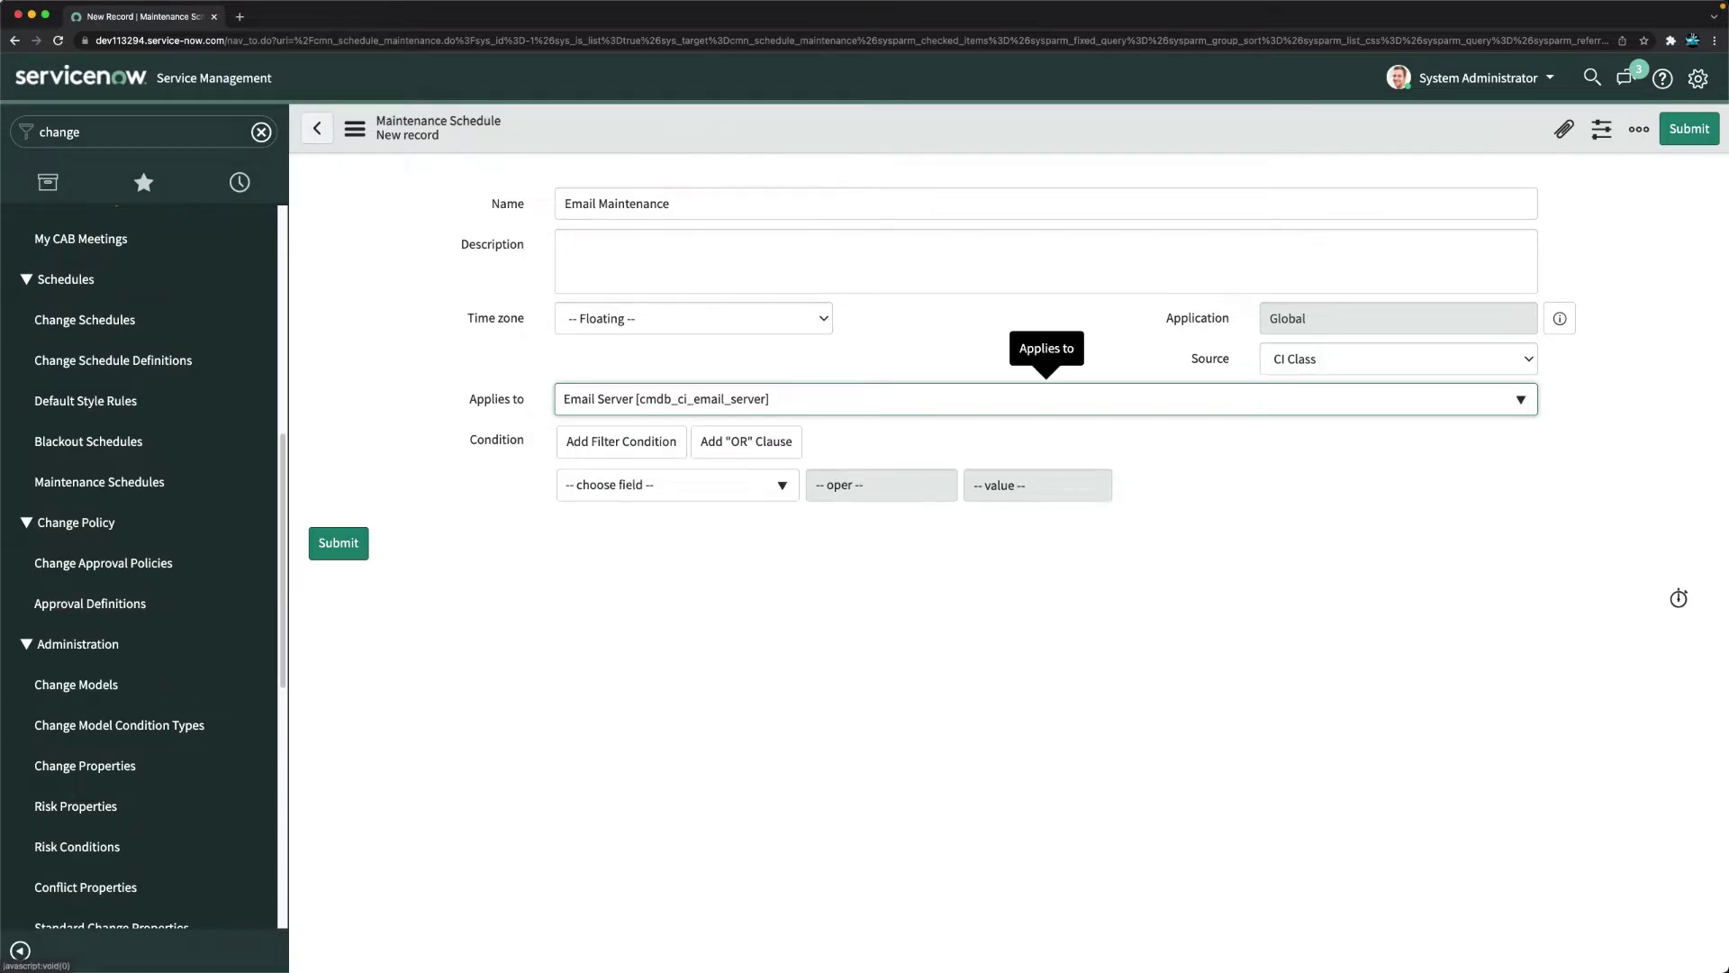
Save the Email Maintenance schedule while staying on its record.
click(458, 430)
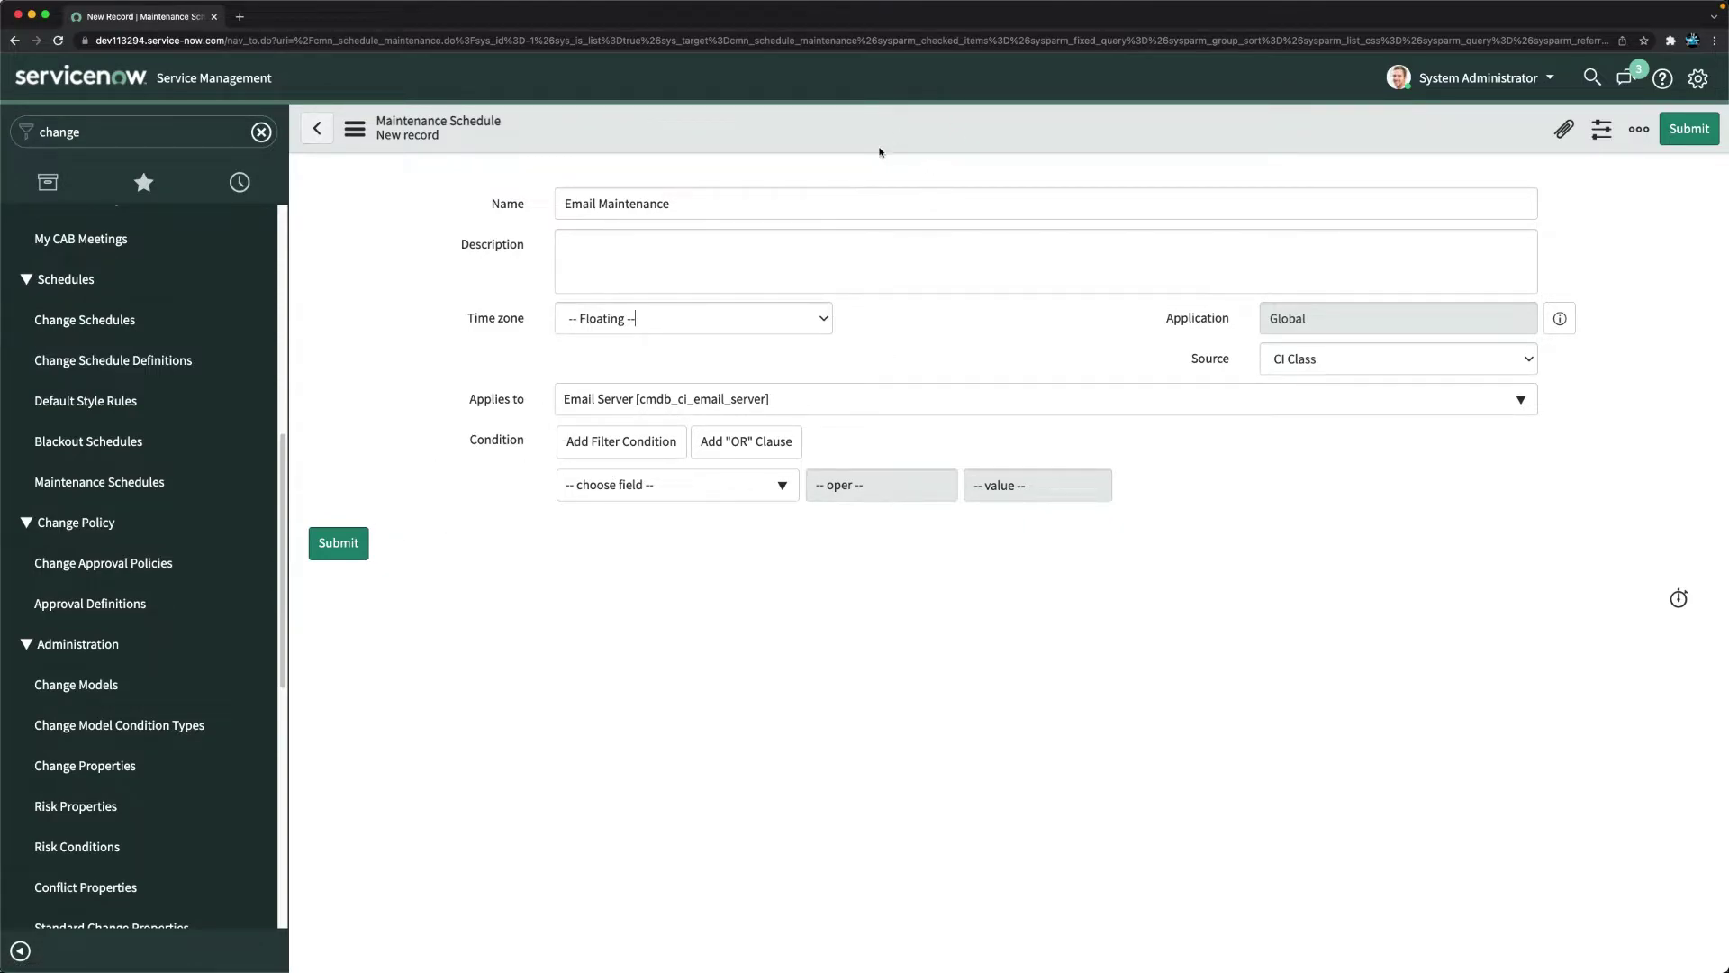
right_click(886, 116)
click(953, 143)
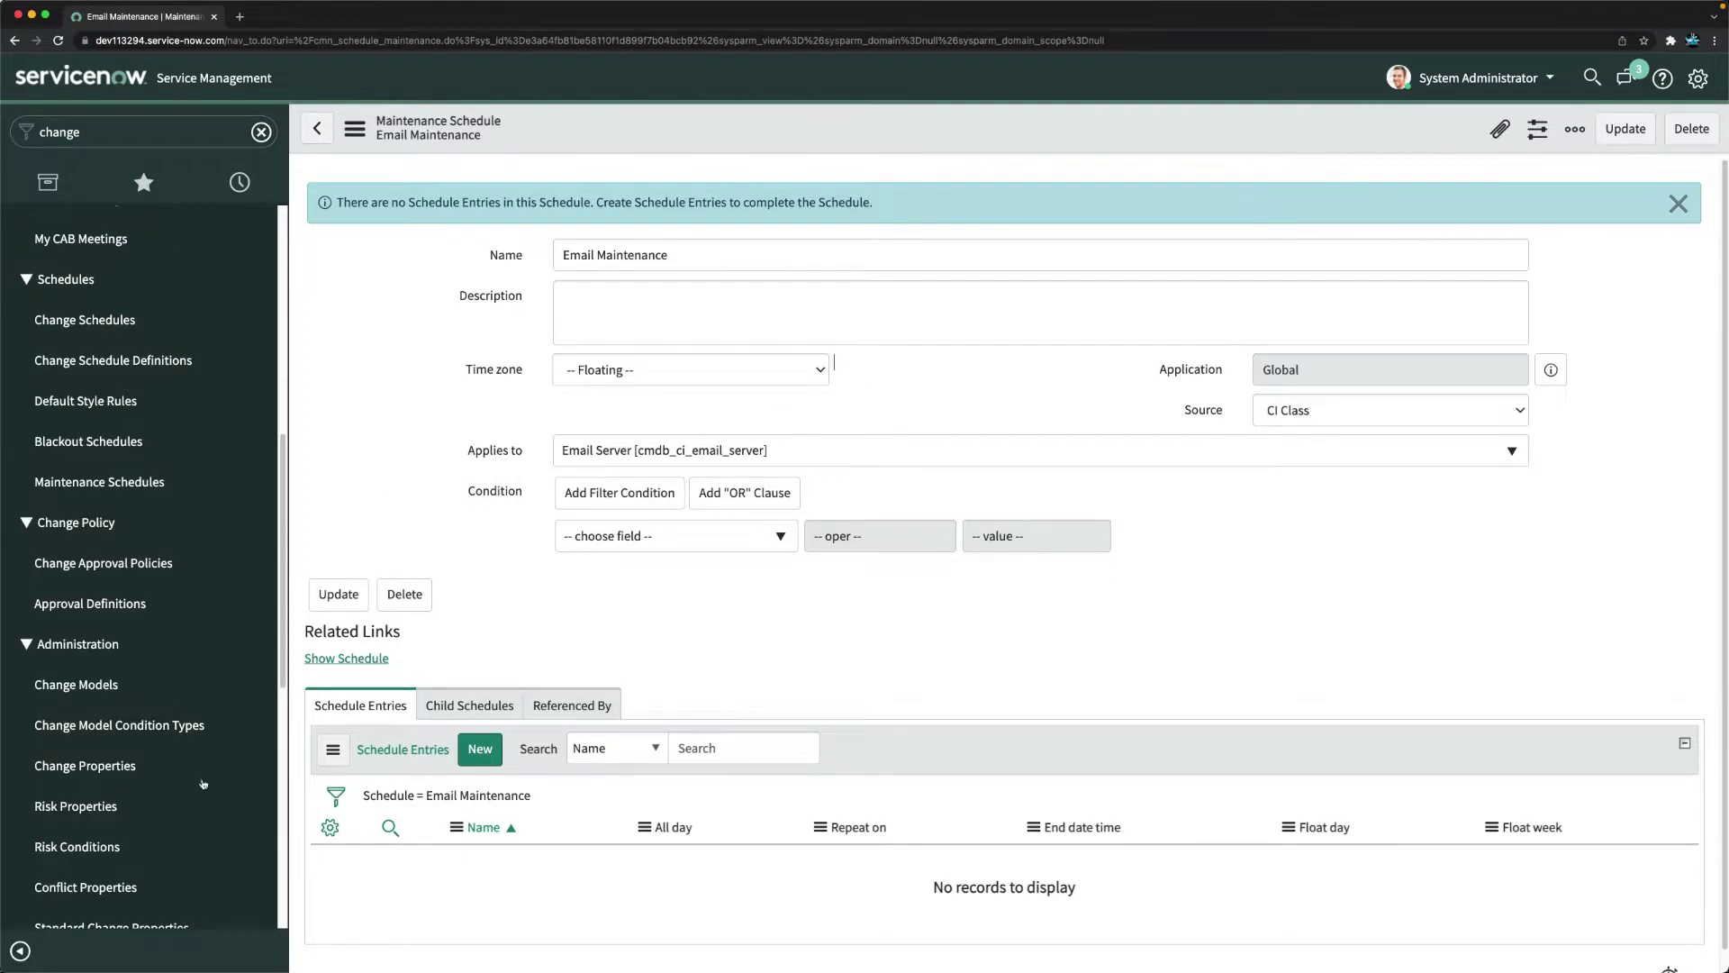
Examine the Global Infrastructure maintenance schedule and its schedule entries, returning to the schedule list.
click(85, 484)
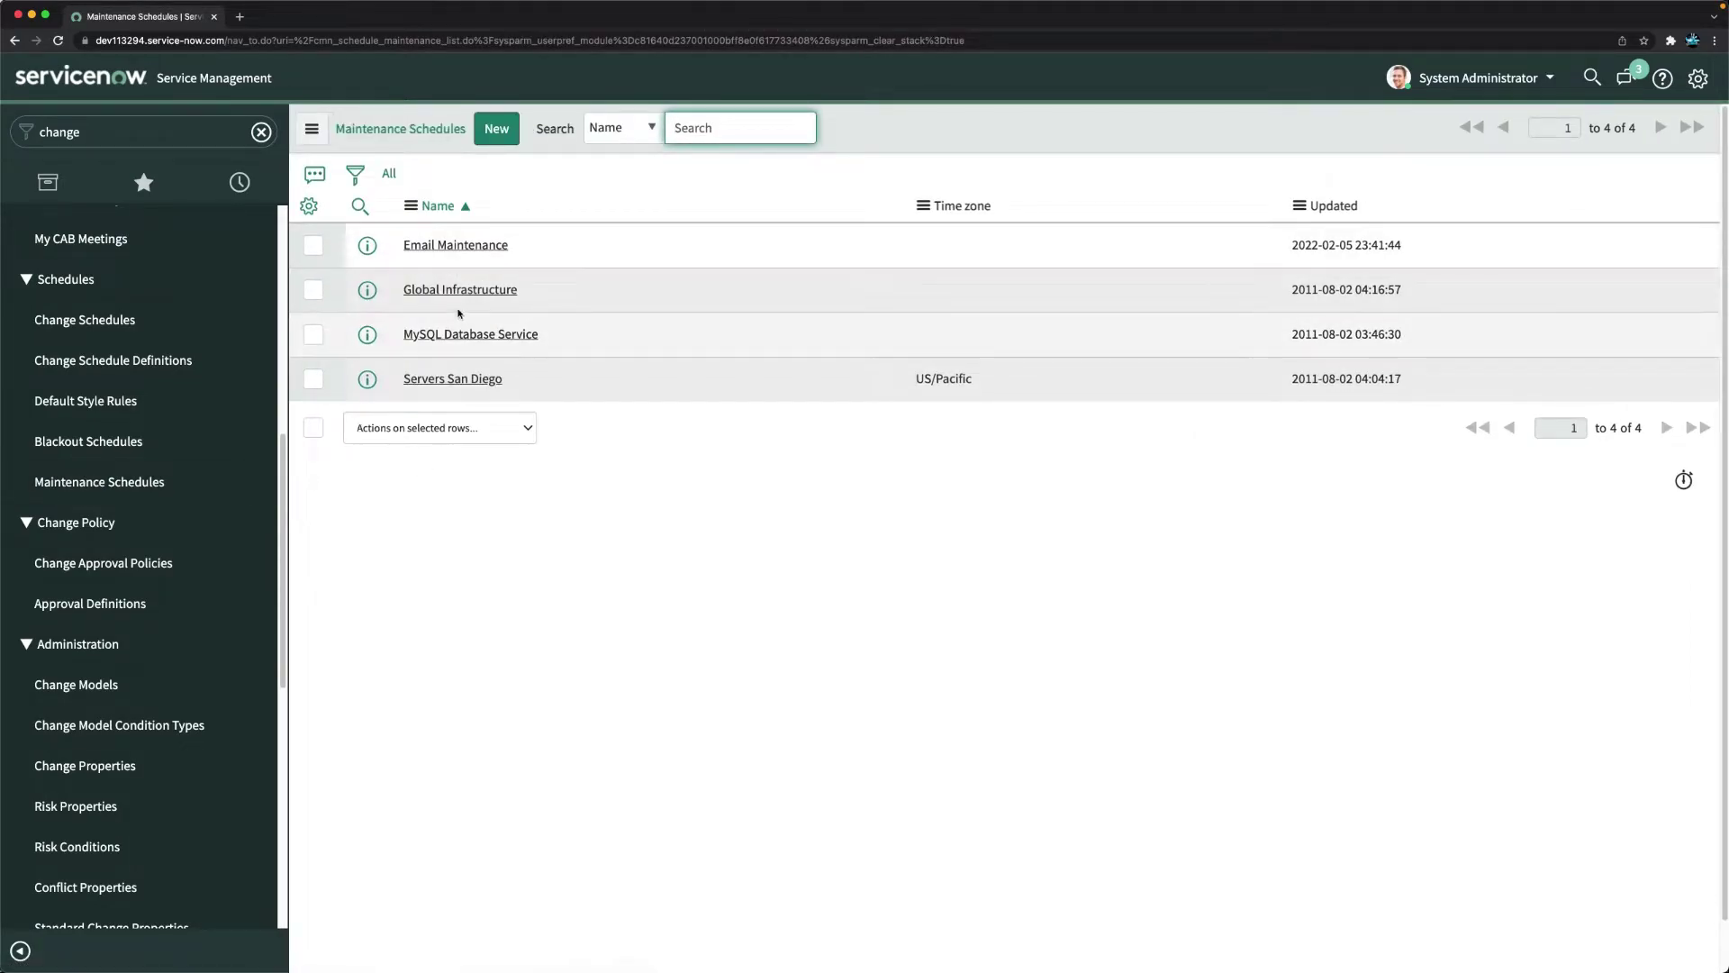
click(469, 294)
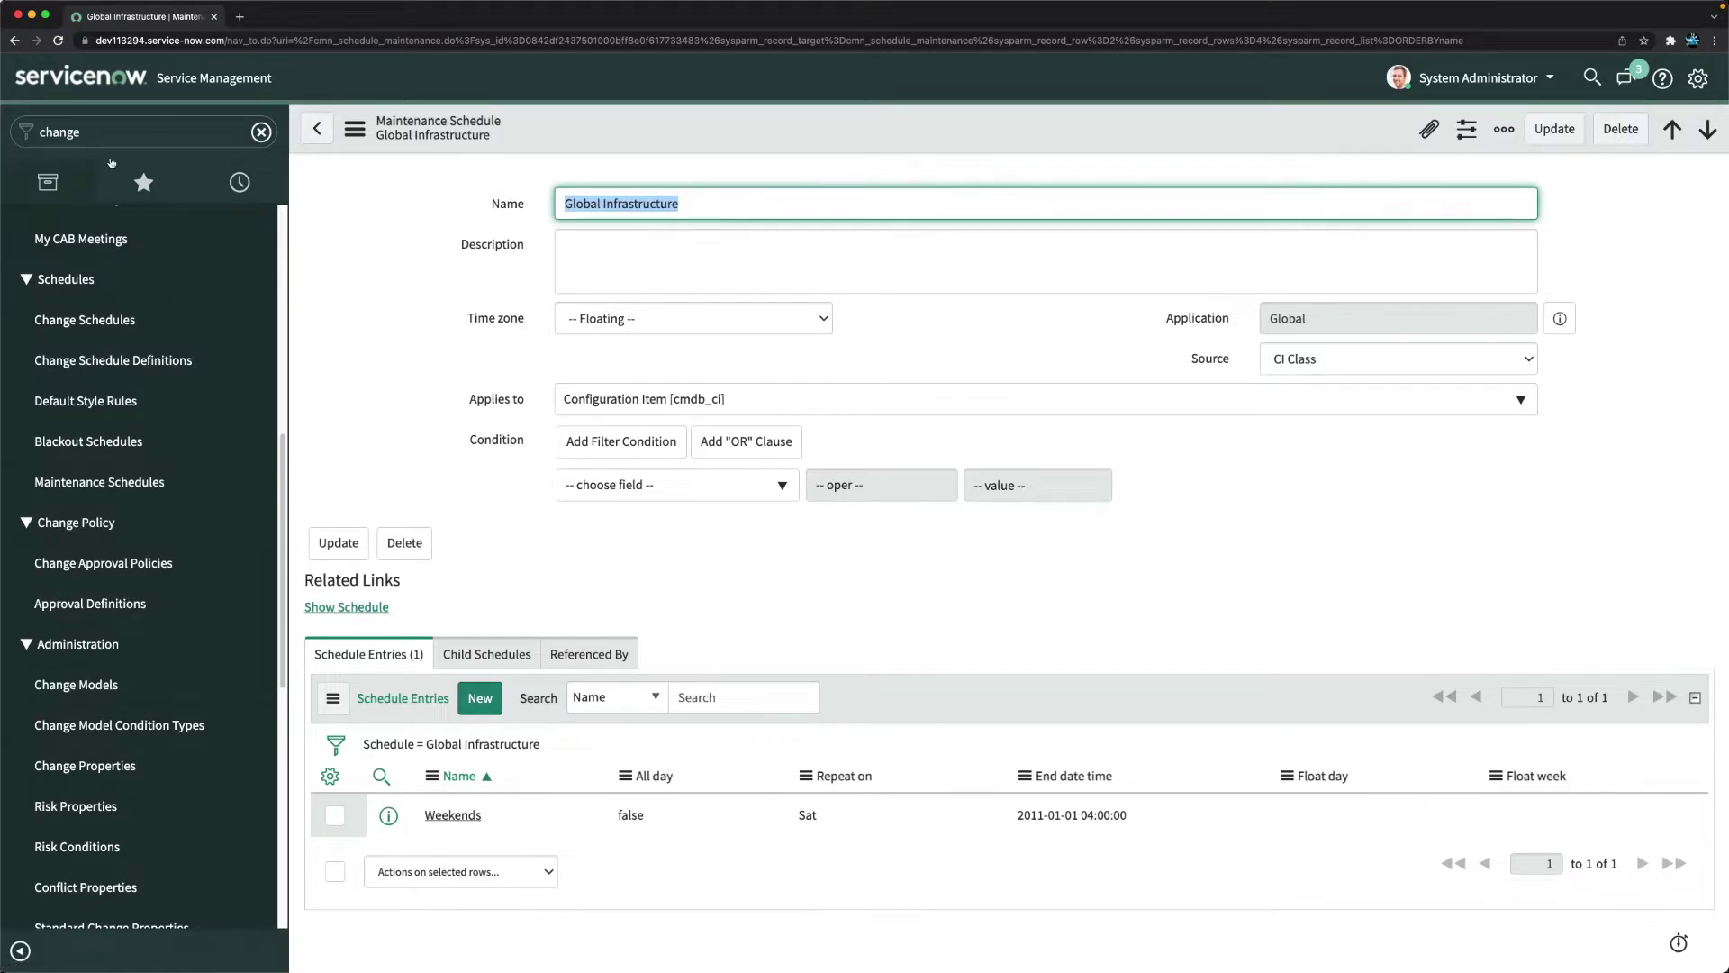
click(73, 485)
Open the Email Maintenance schedule and start a new schedule entry named Off Hours.
click(461, 248)
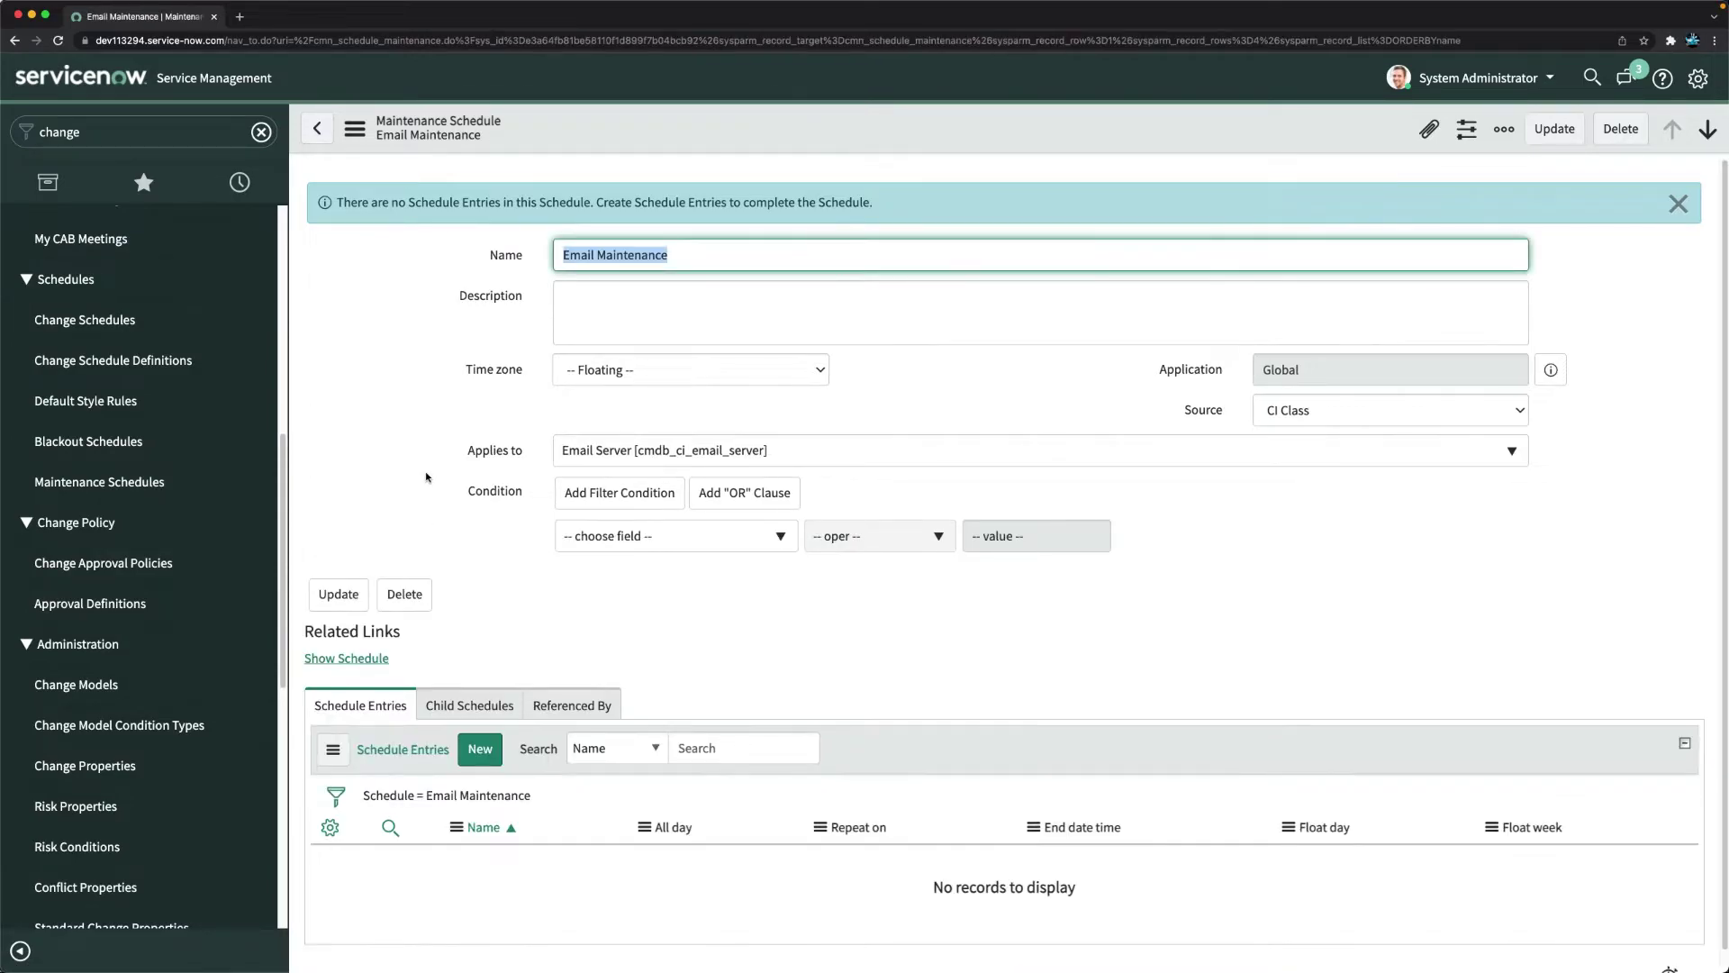
scroll(587, 636, down, 1)
click(481, 725)
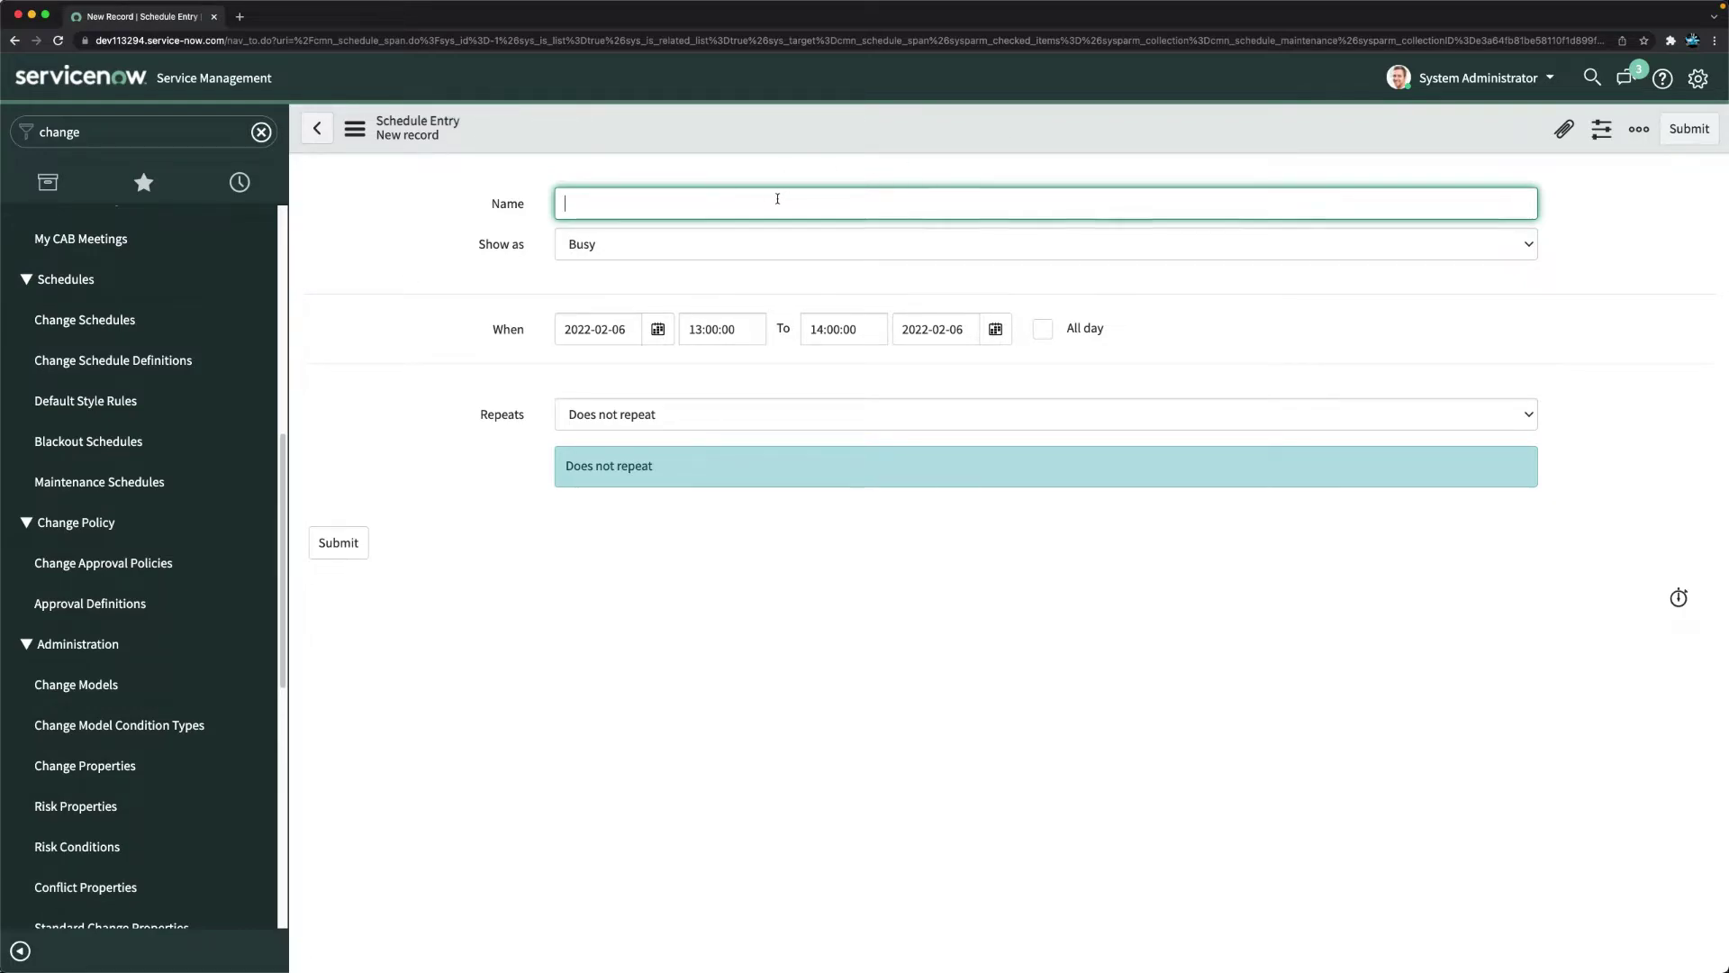
text(Off Hours)
Examine the Show as options and the start date calendar of the Off Hours entry, keeping Show as on Busy.
click(401, 247)
click(629, 254)
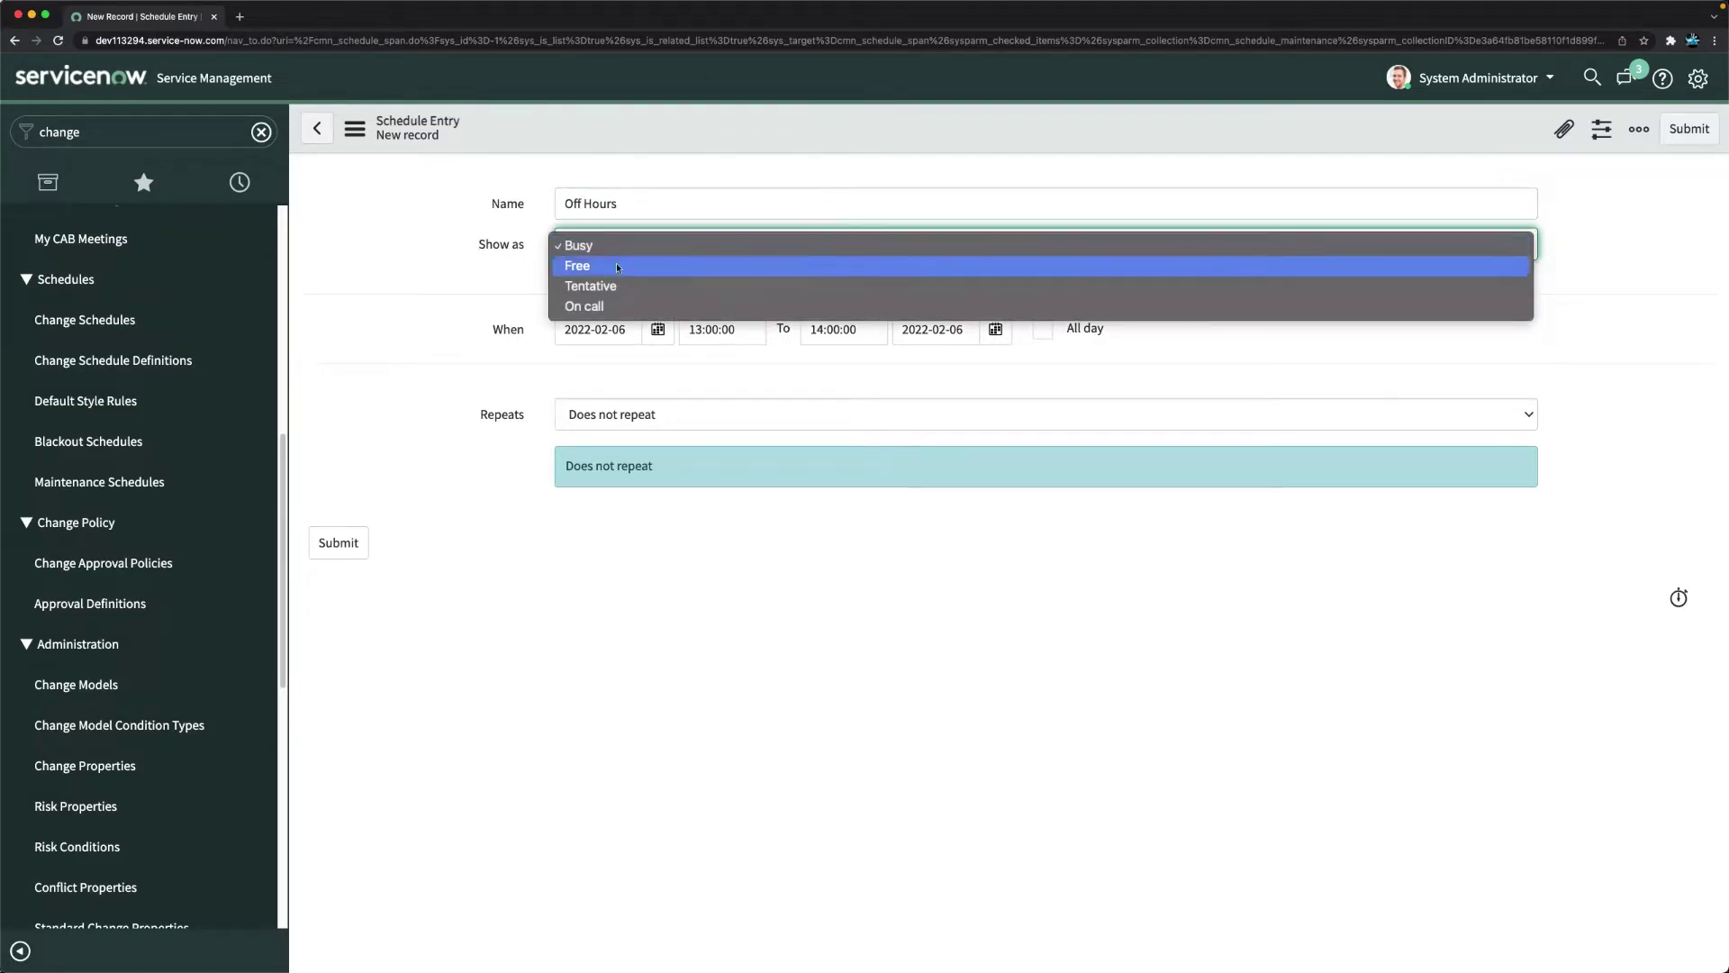
click(630, 245)
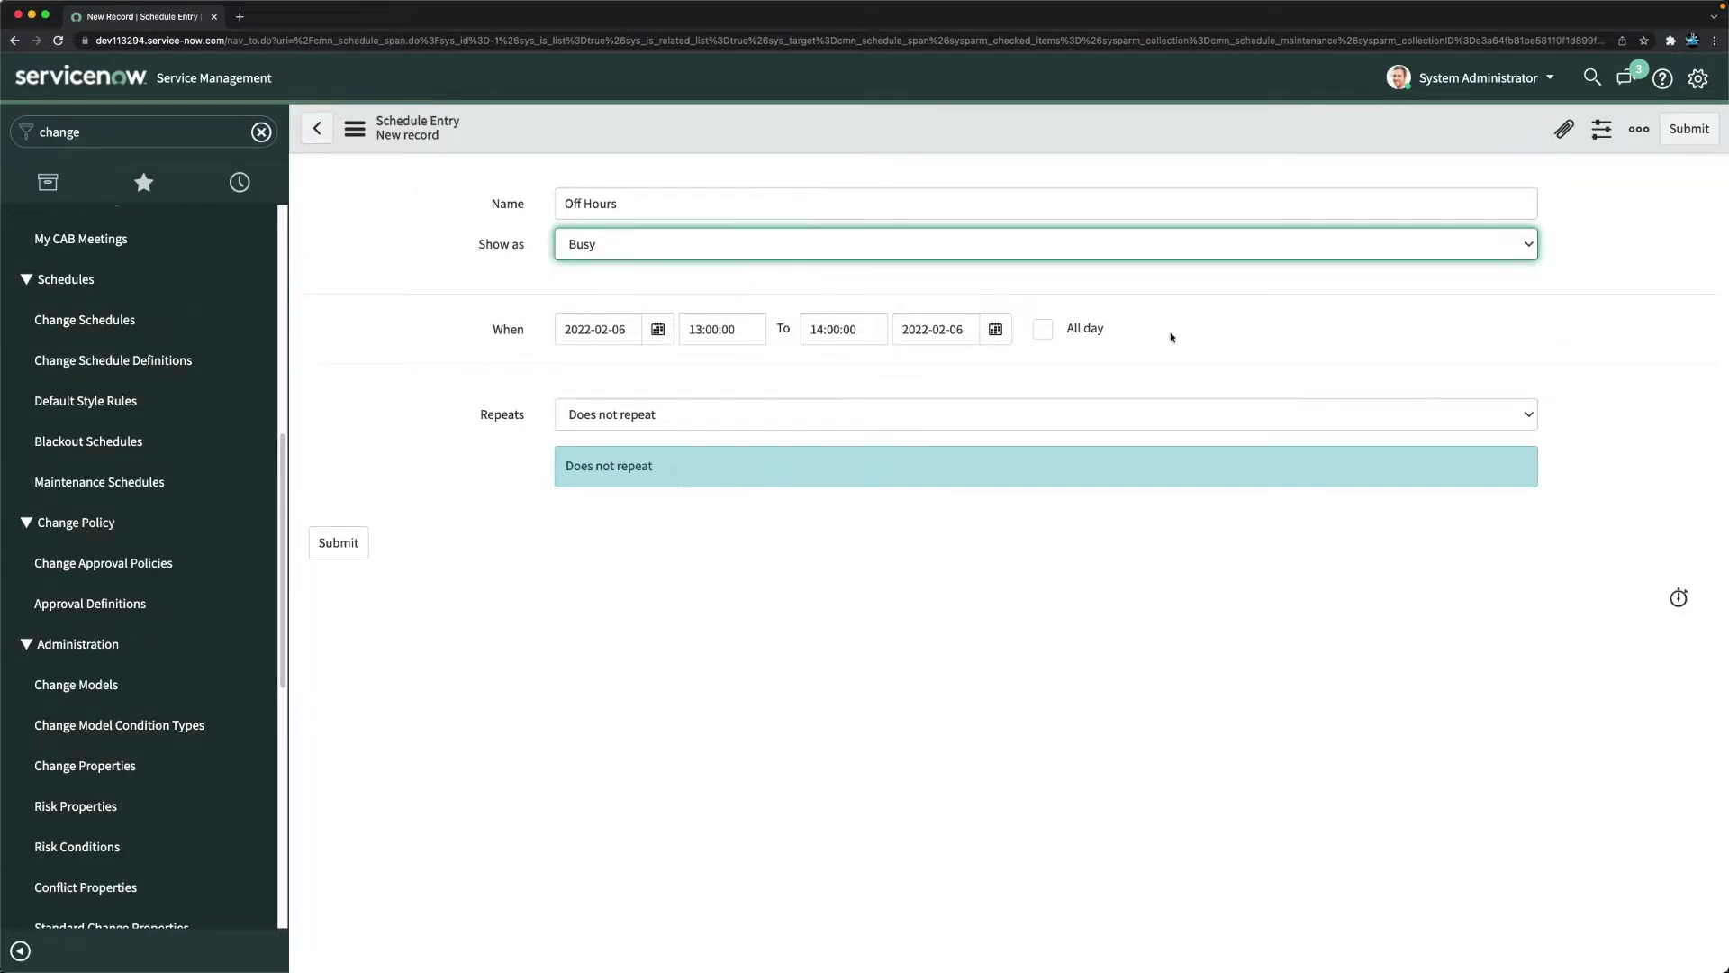
click(658, 331)
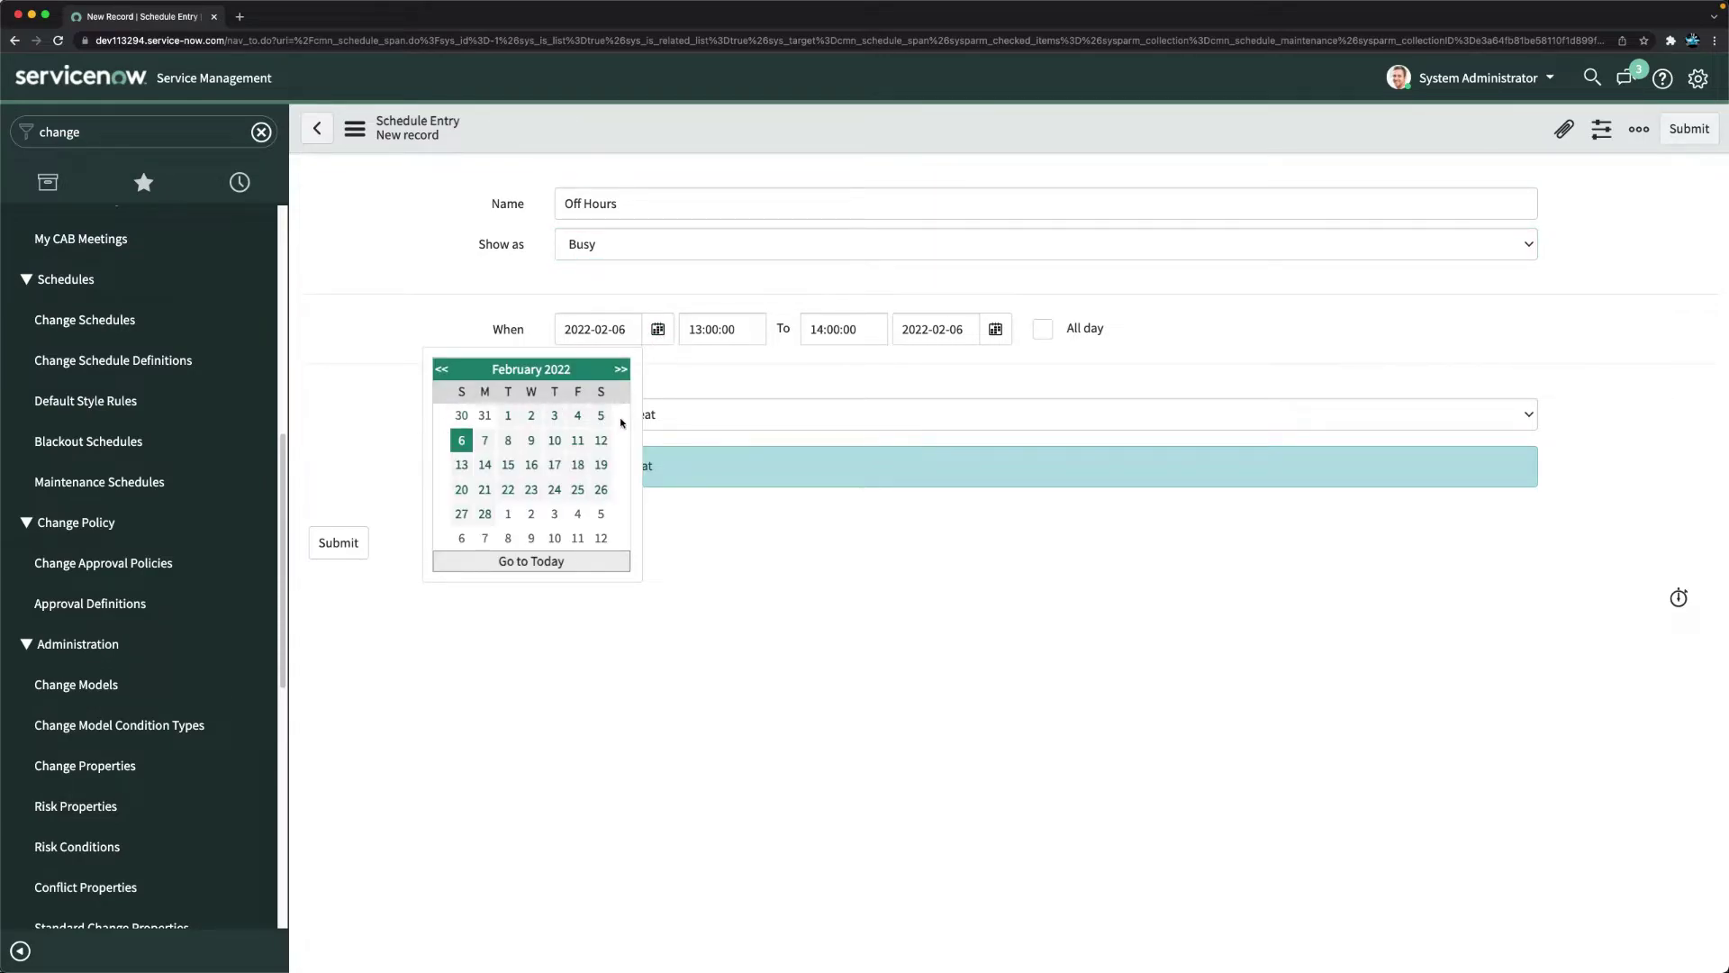
click(347, 268)
key(space)
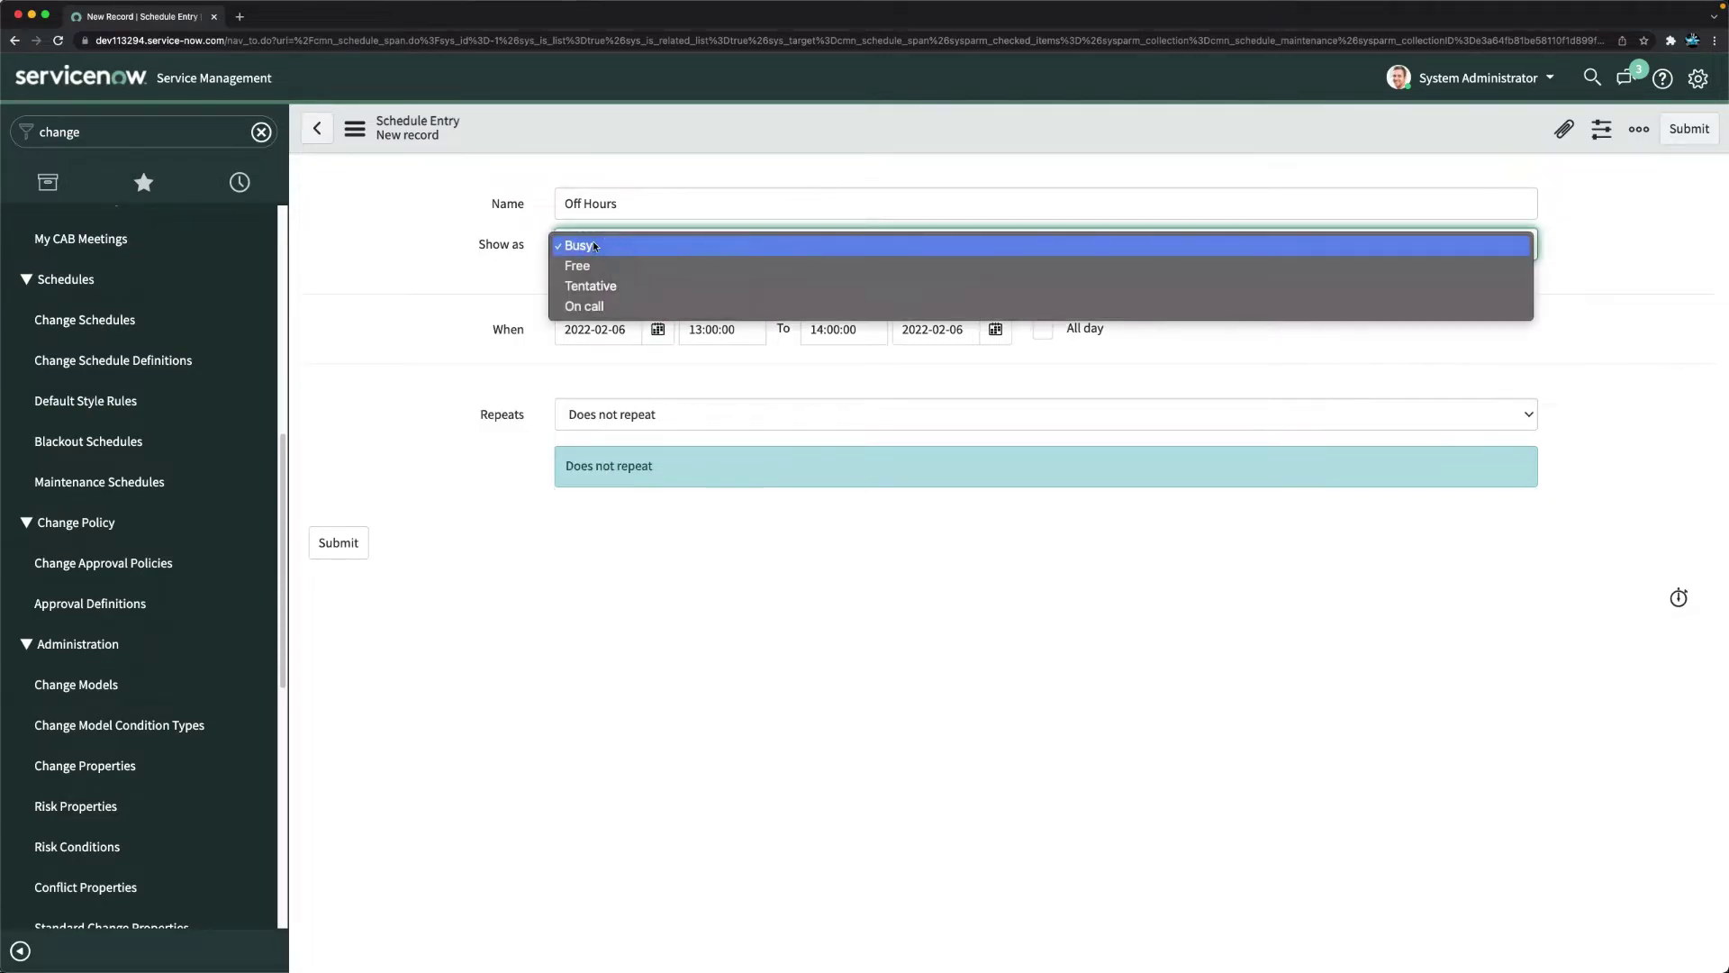
key(Down)
key(Down)
key(Down)
key(Up)
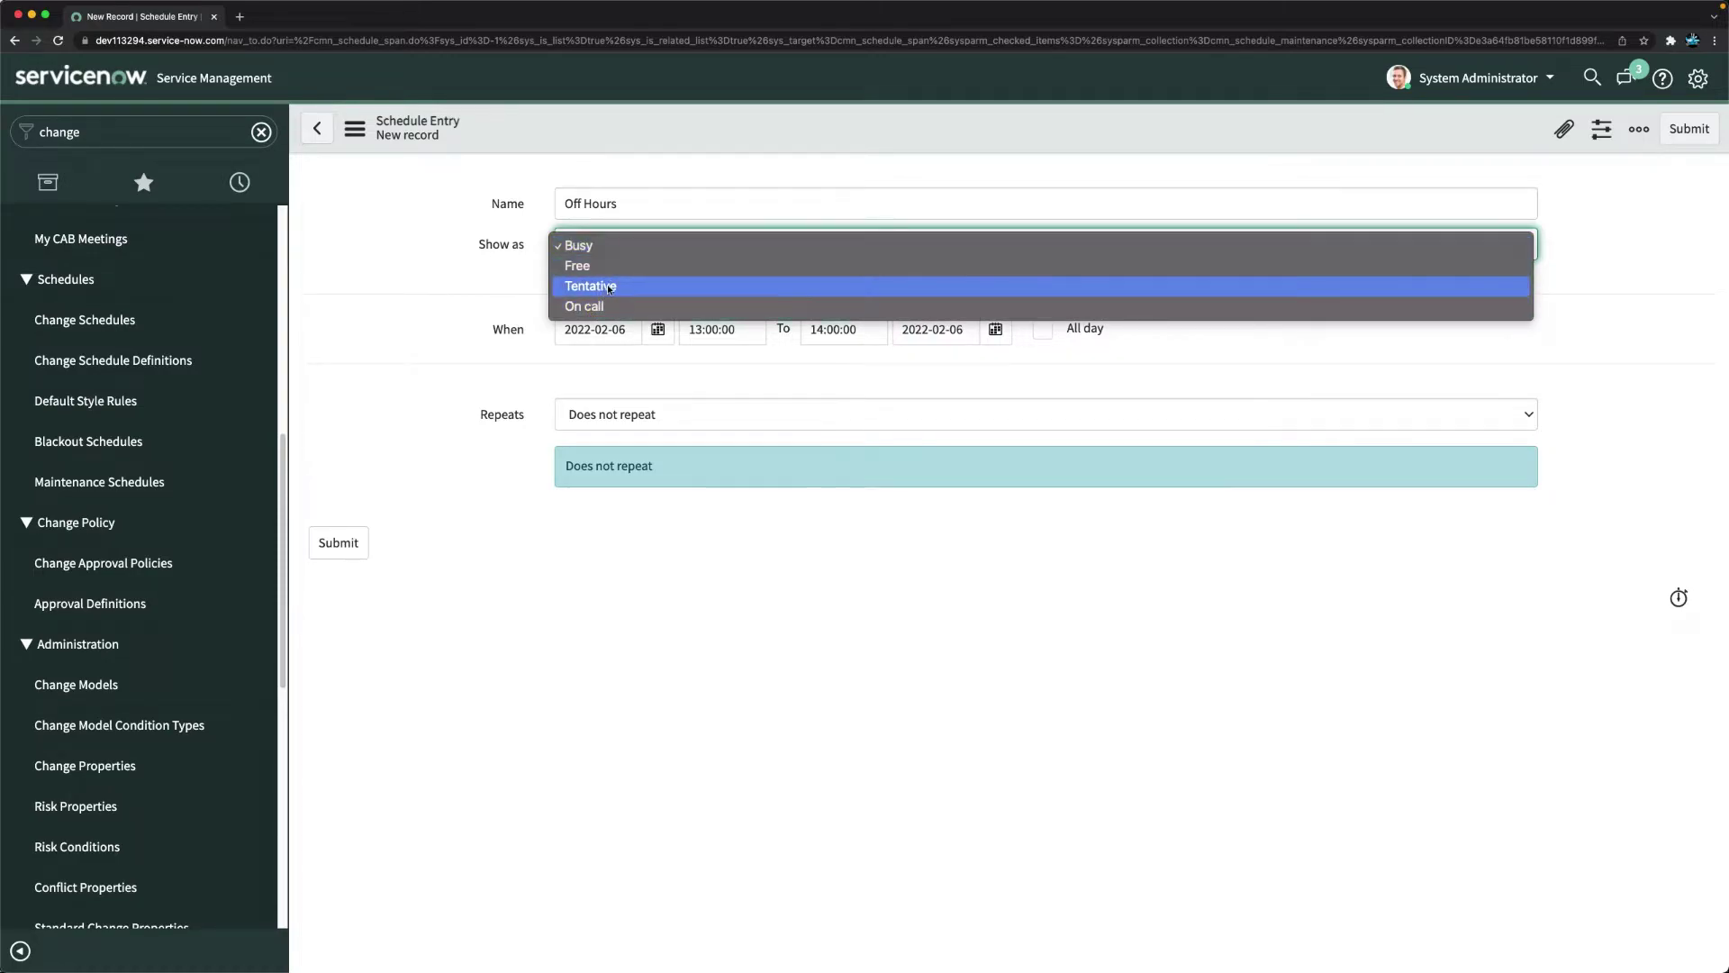
key(Escape)
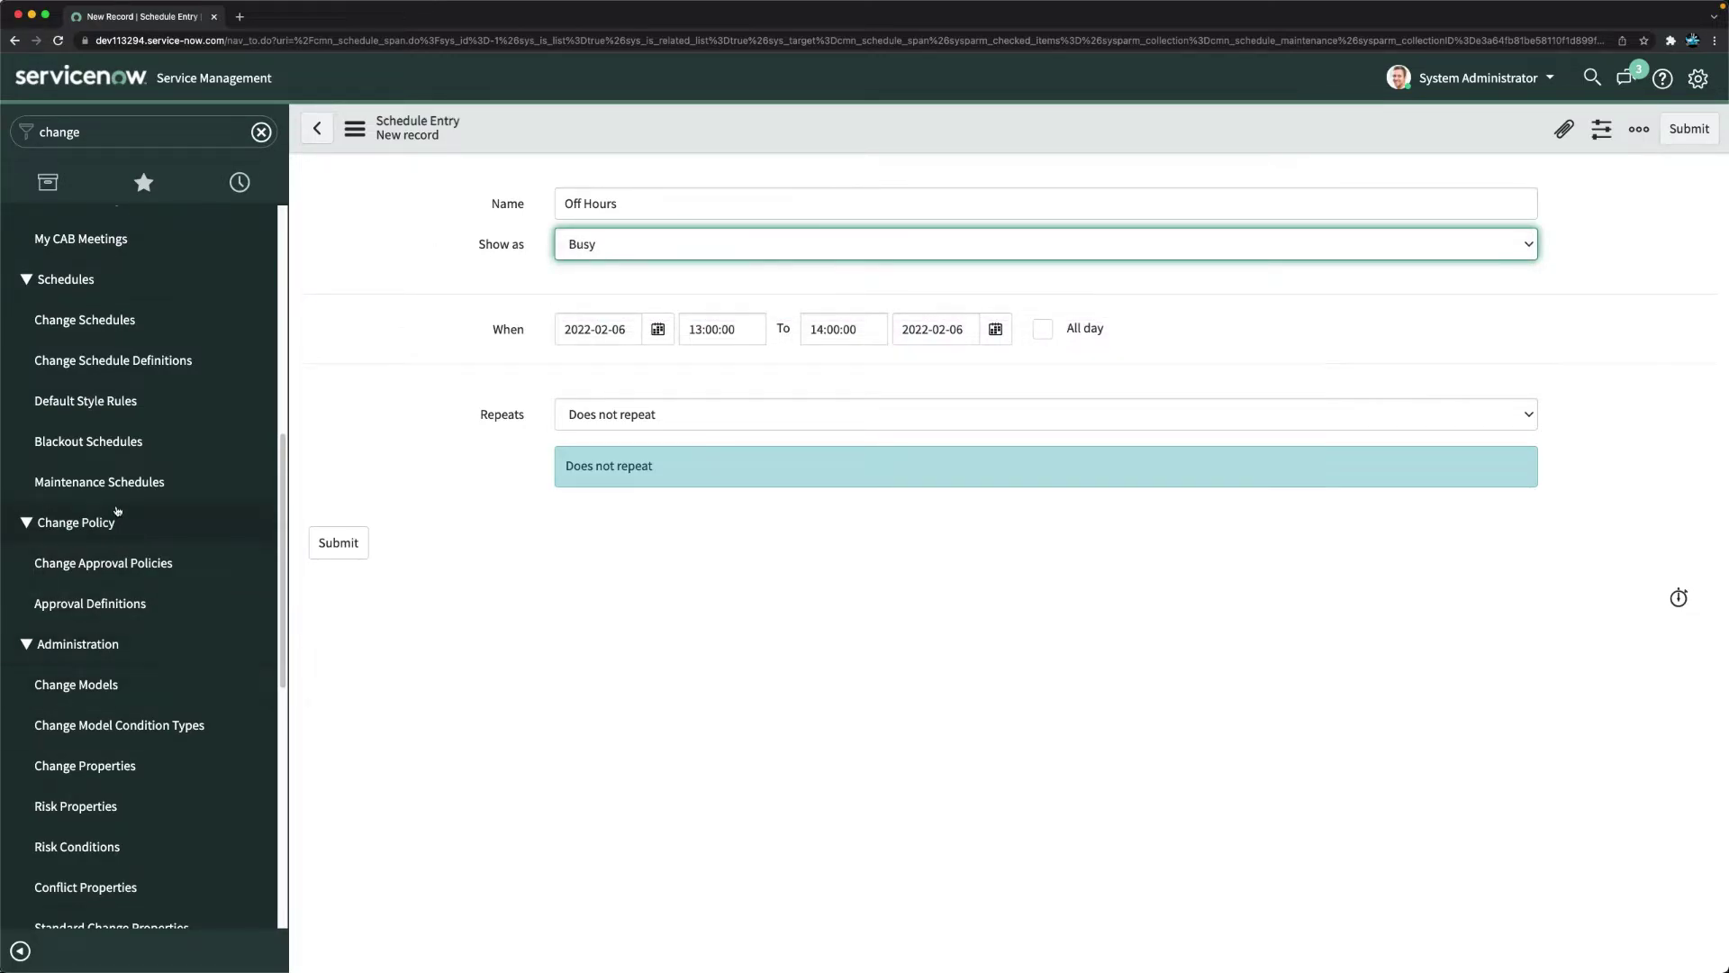
Examine the Weekends entry of the Global Infrastructure schedule in a separate browser tab, then return to the Off Hours entry.
super+click(85, 483)
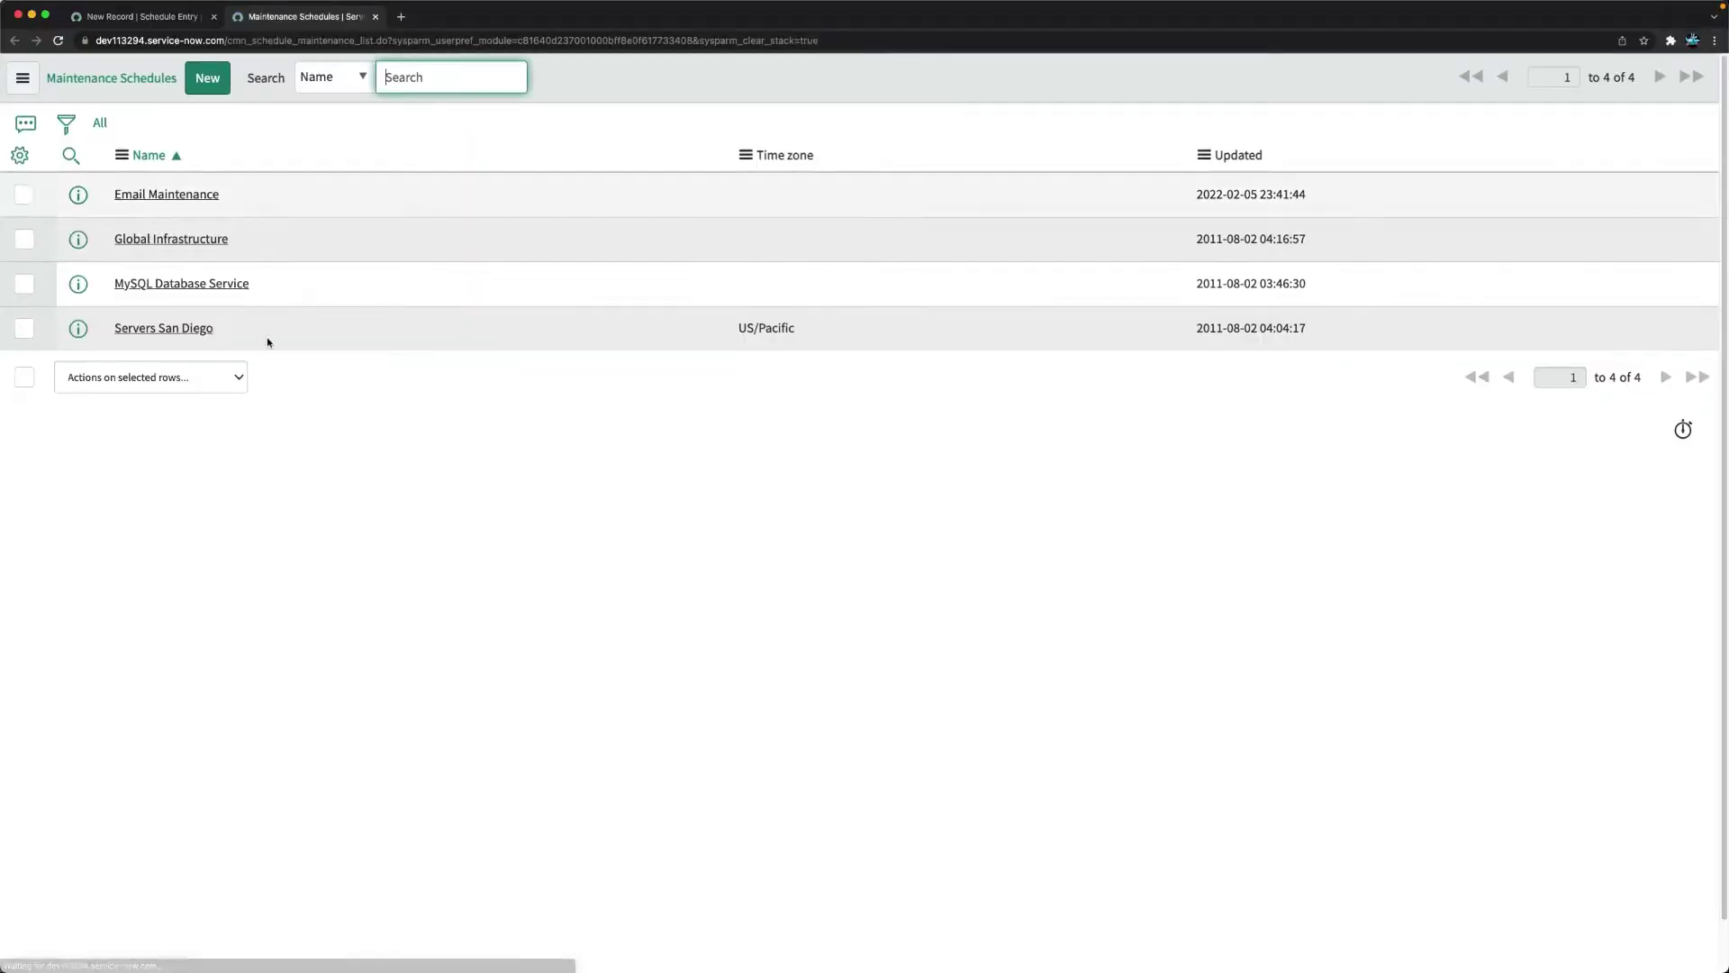
click(162, 241)
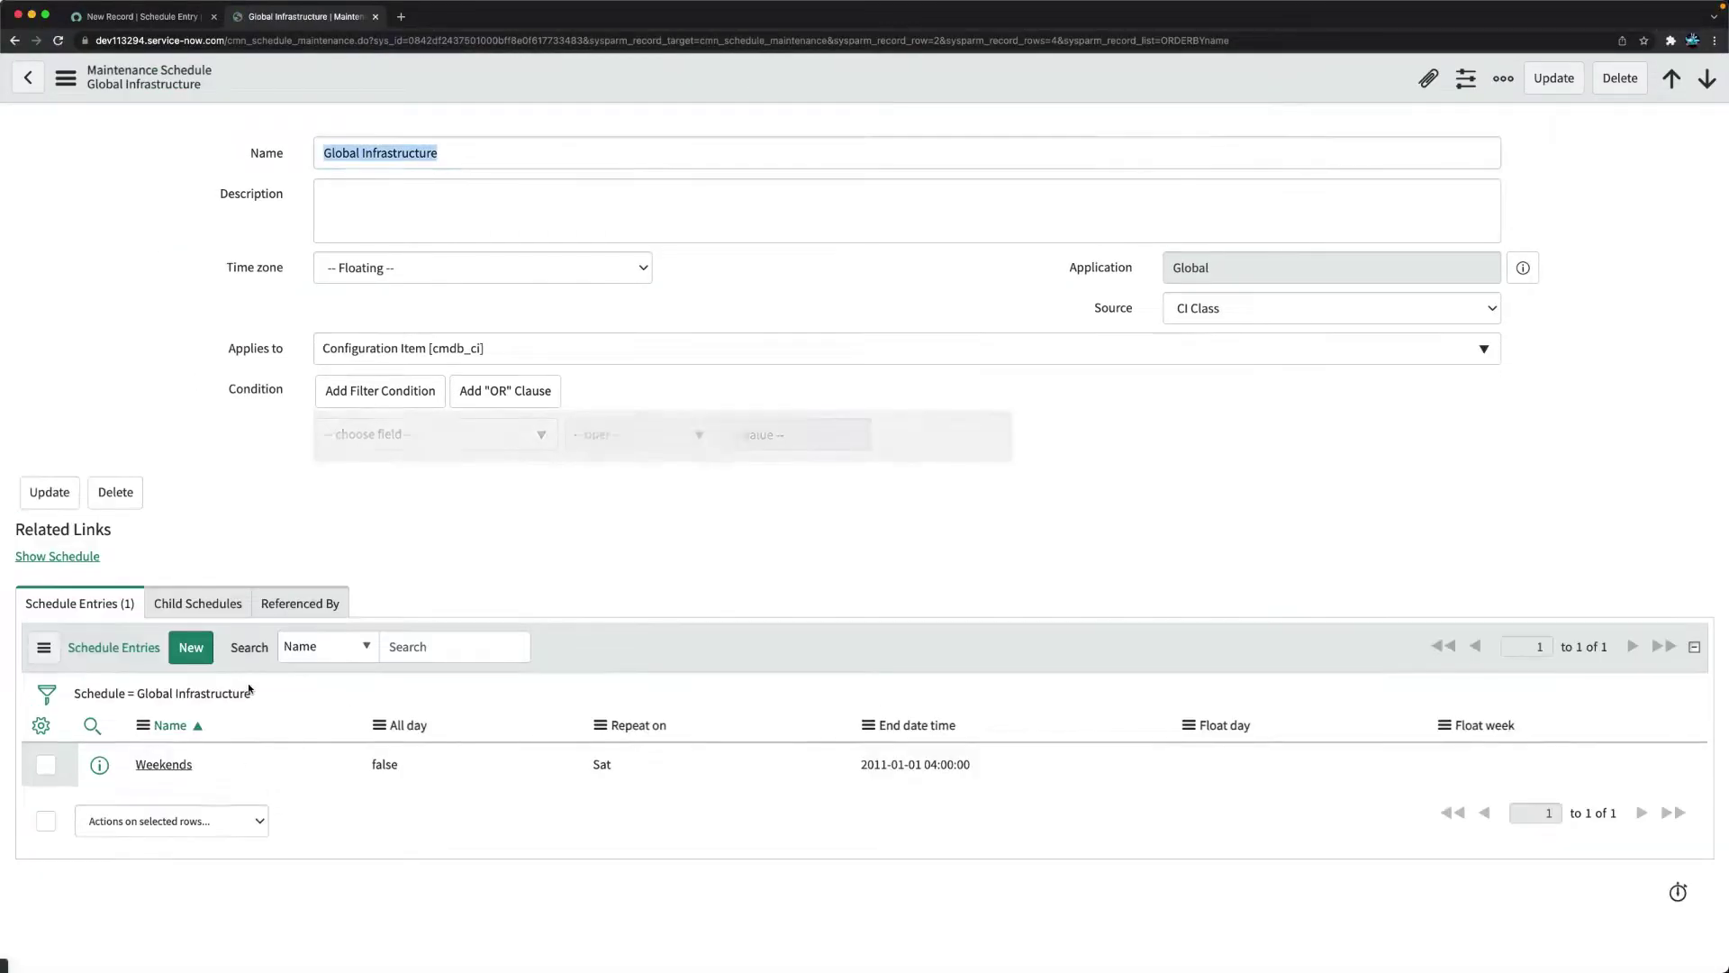
click(167, 767)
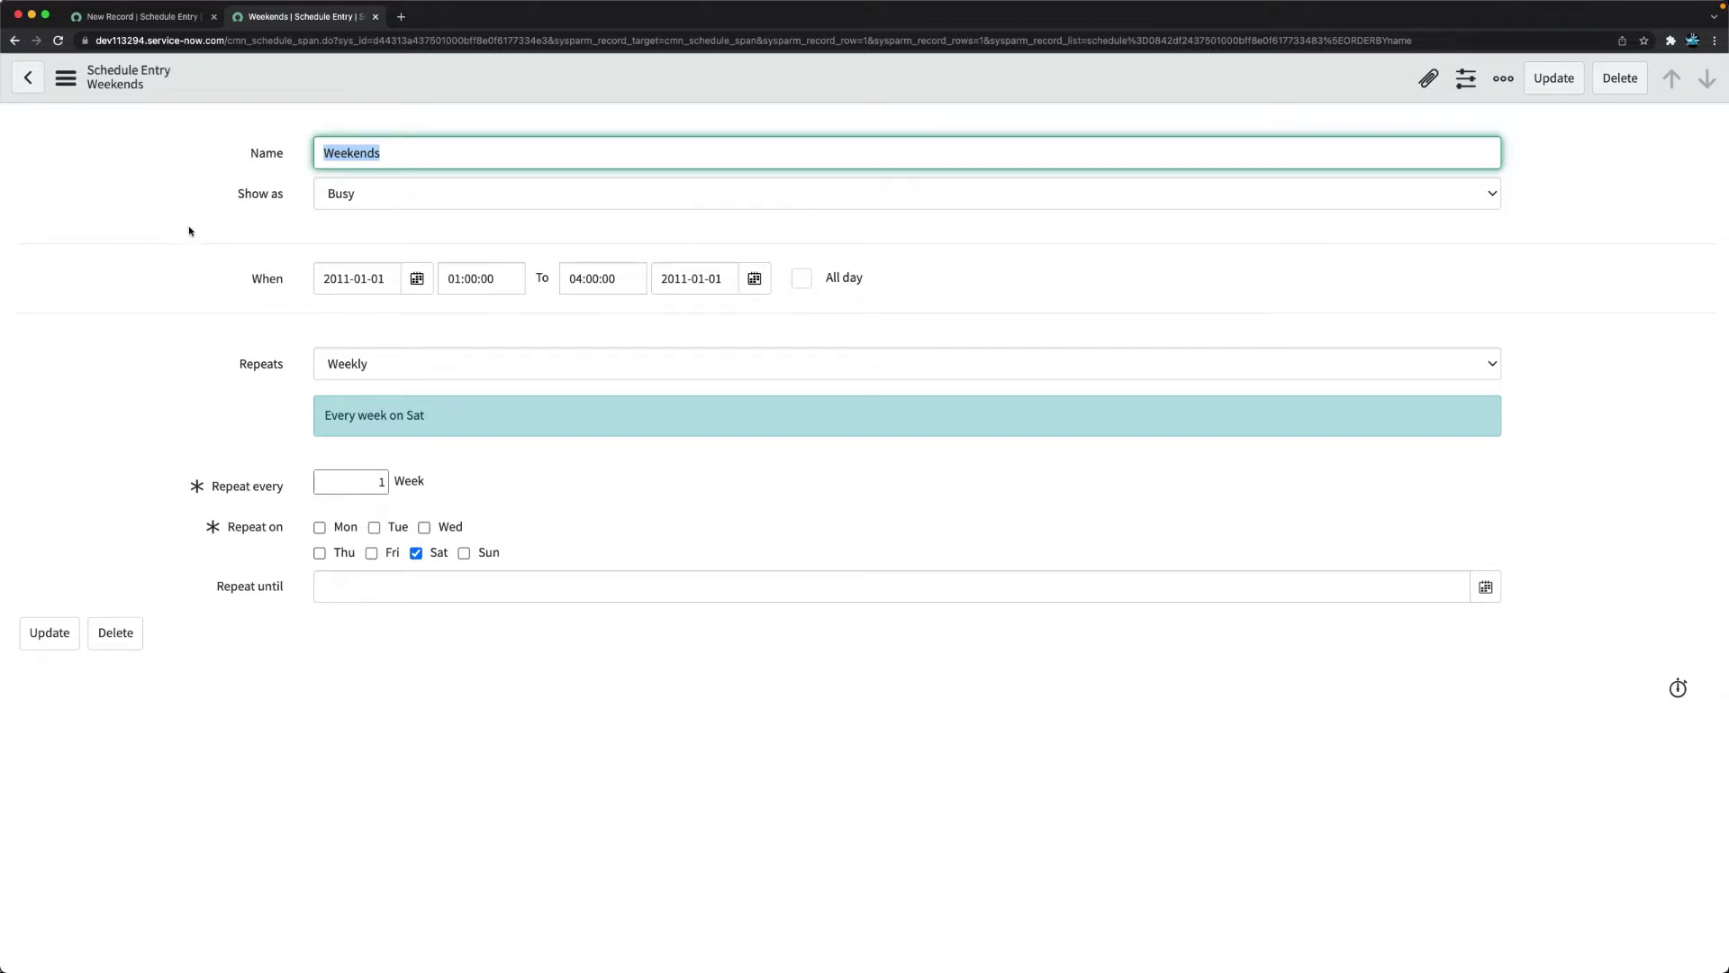
click(151, 22)
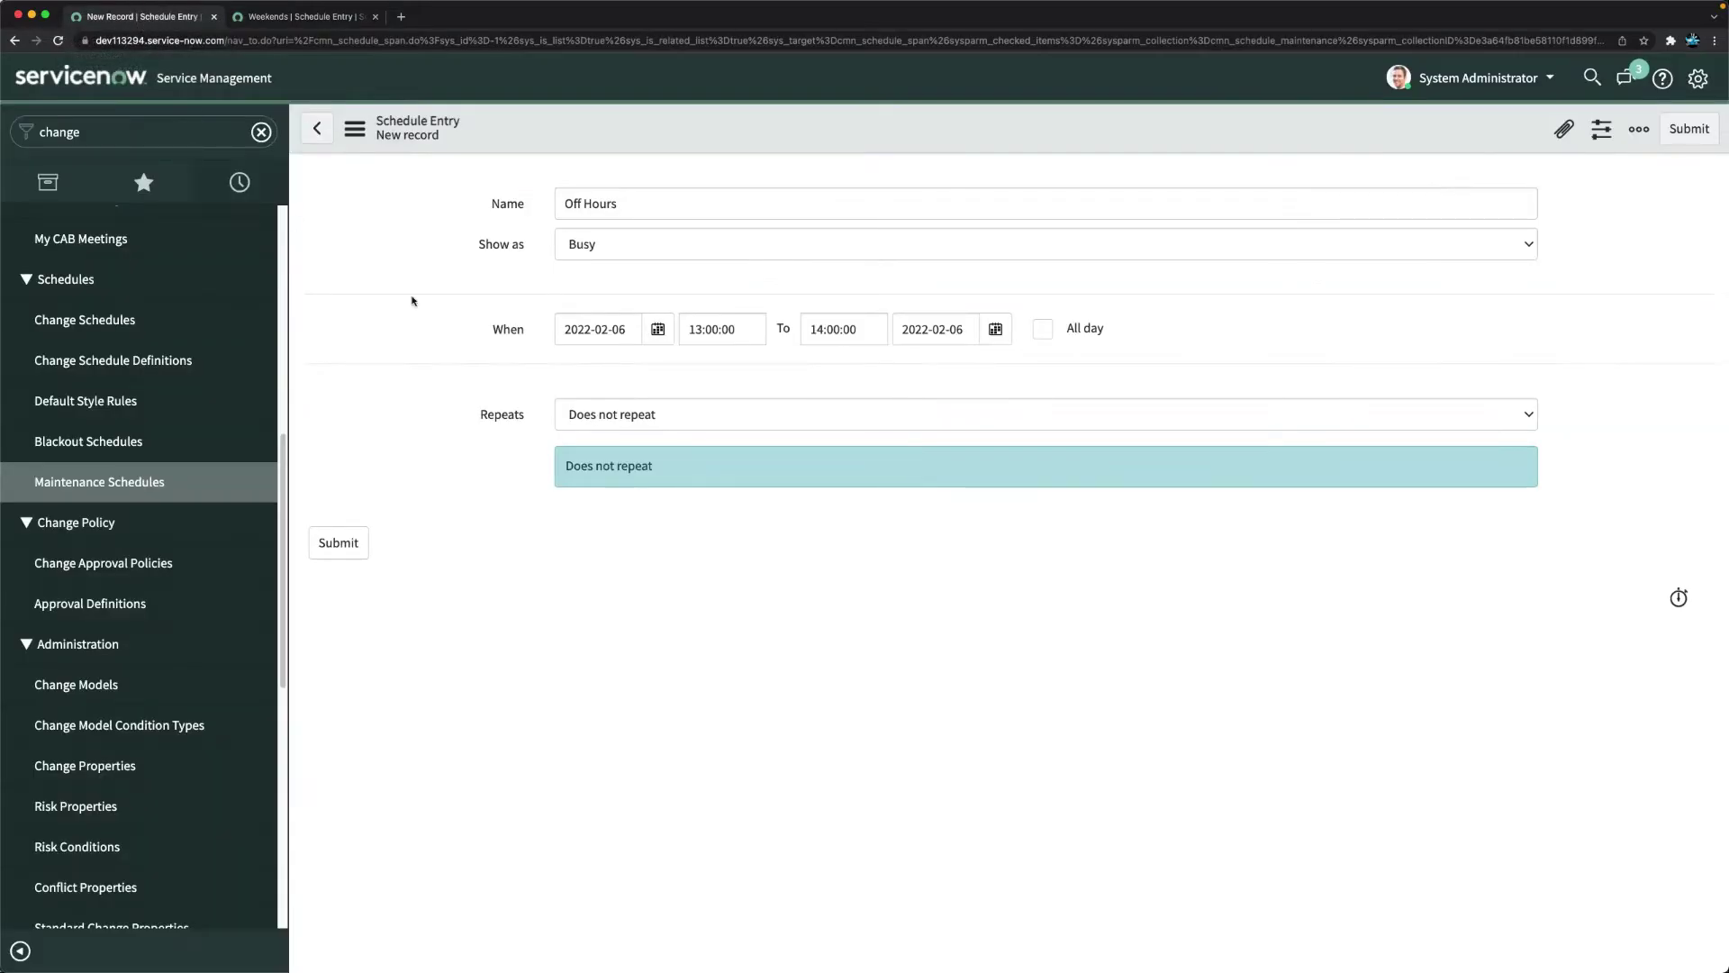
Set the start time of the Off Hours entry to 17:00:00, keeping its start date.
click(657, 329)
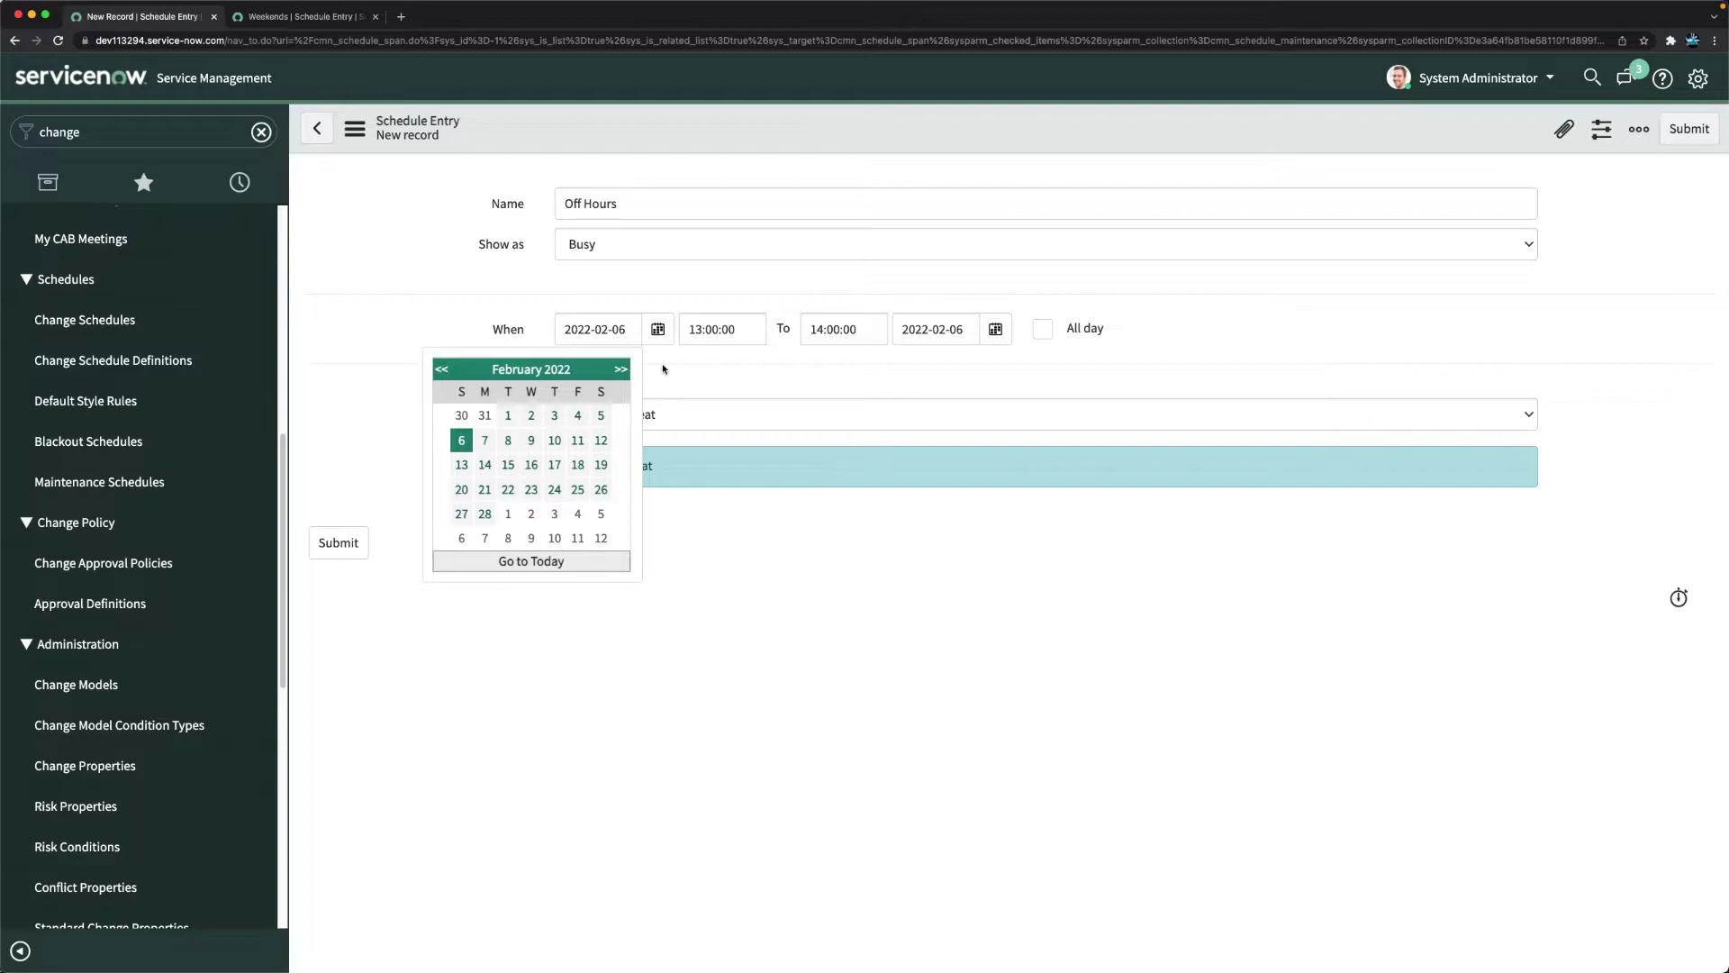
click(392, 304)
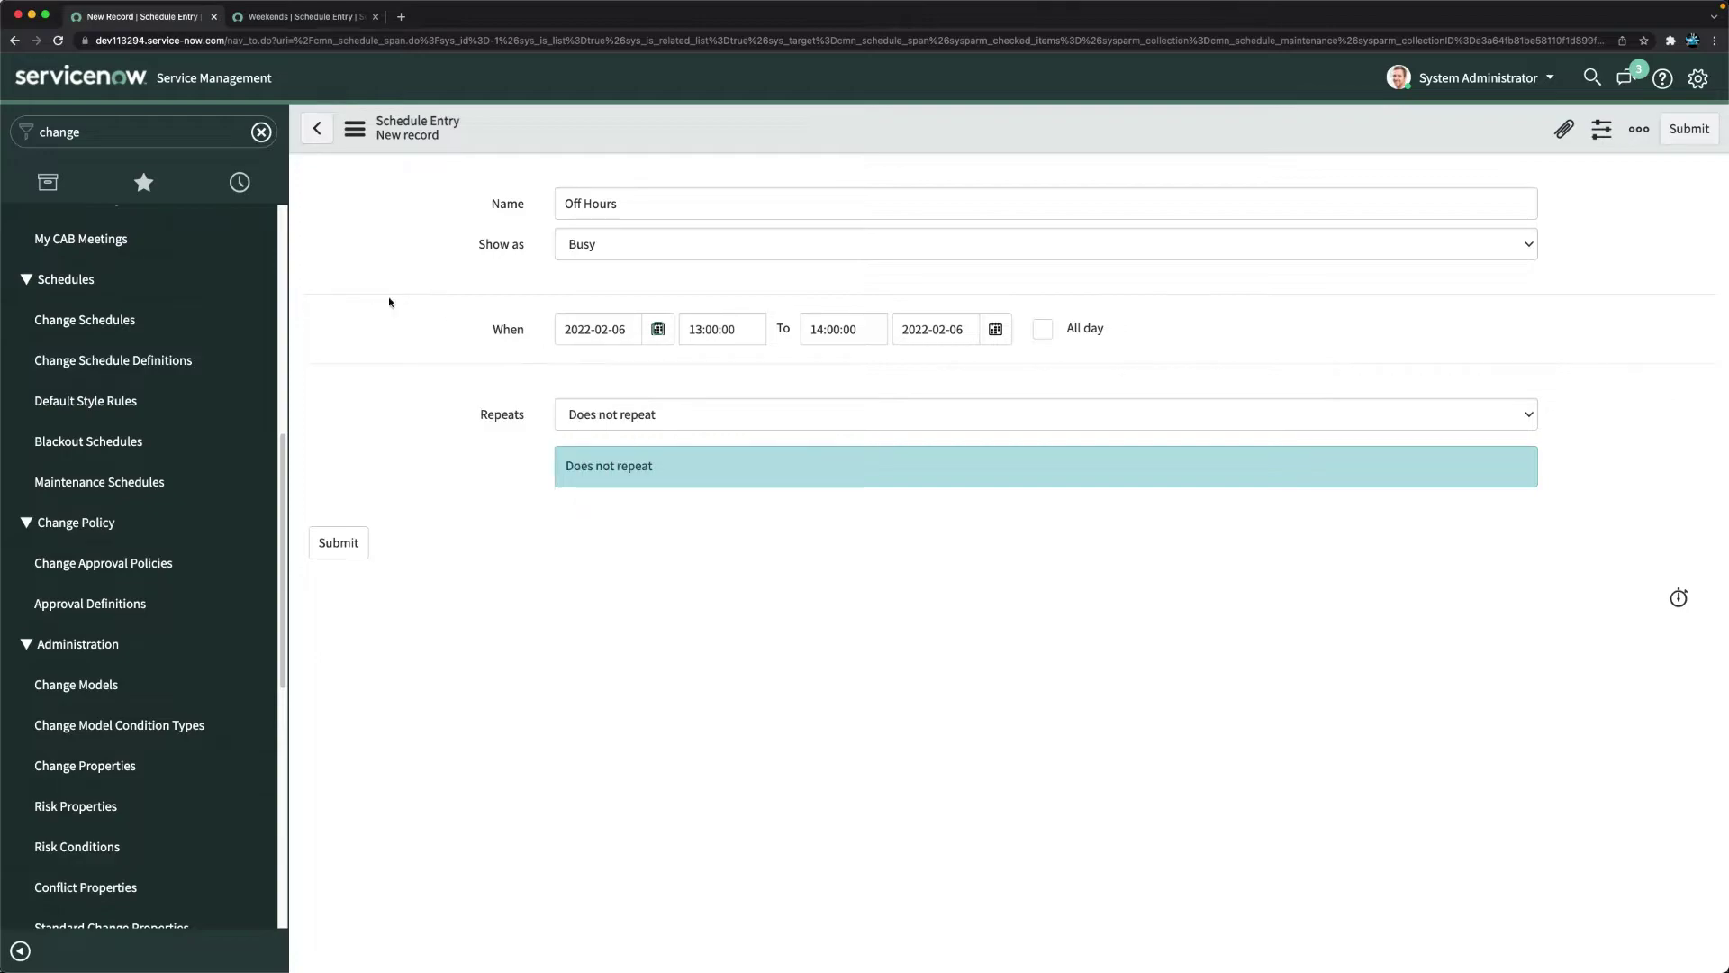
click(701, 329)
key(BackSpace)
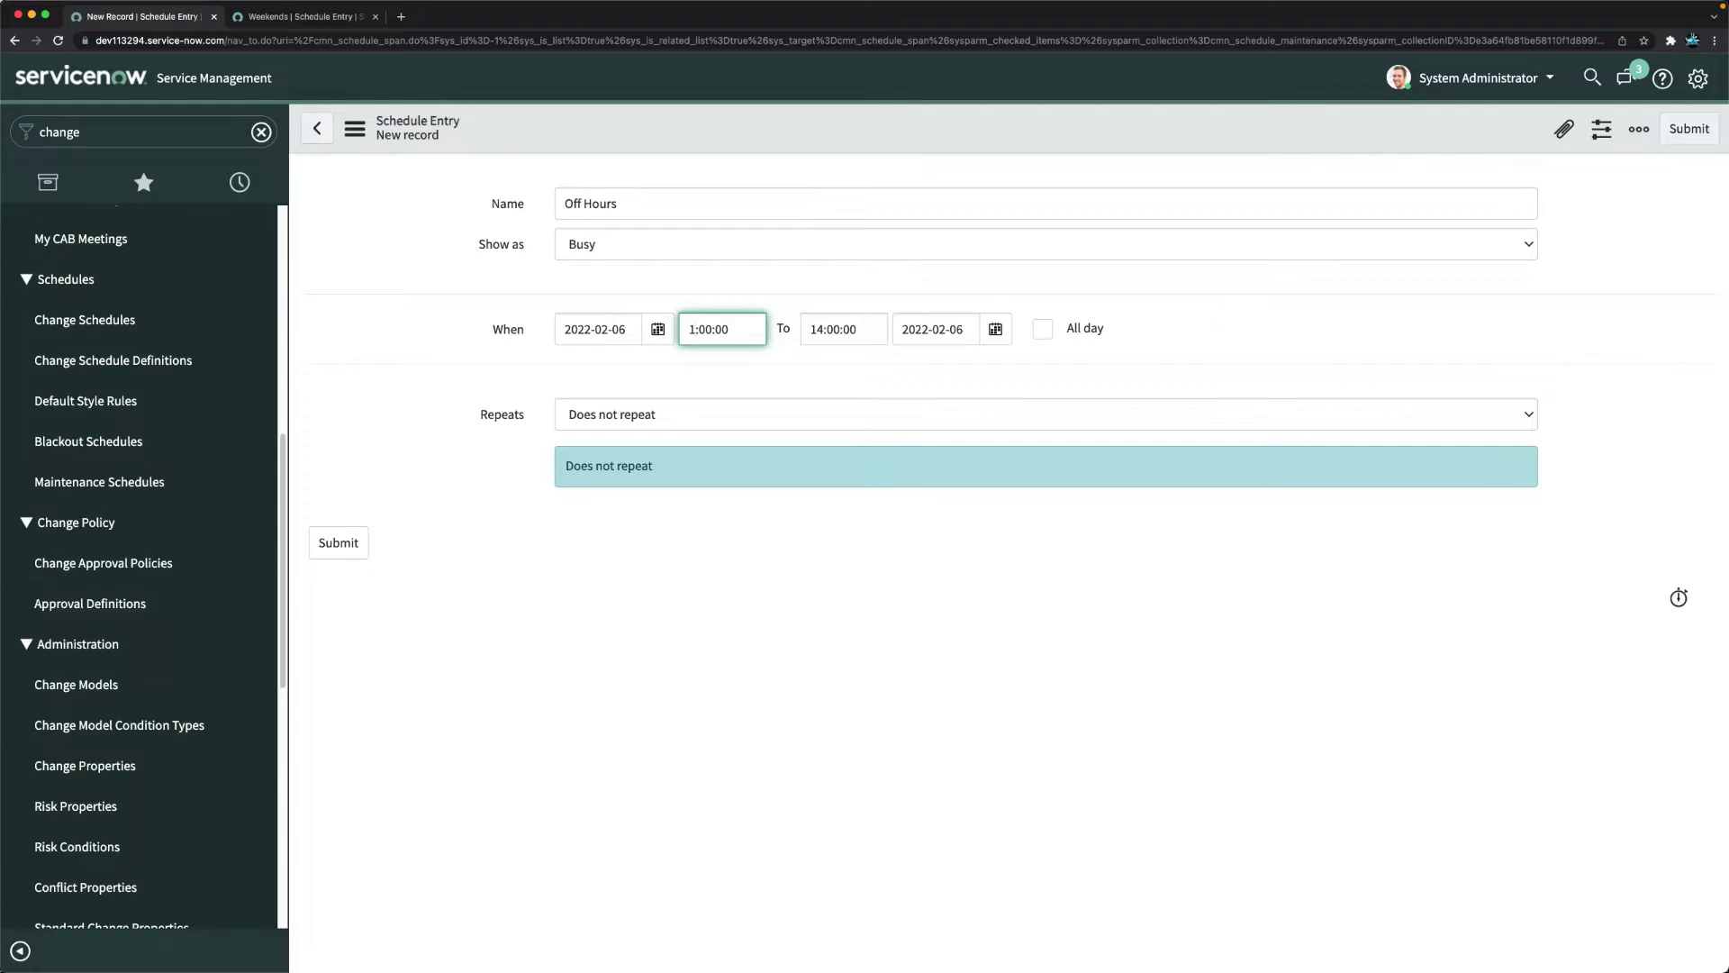
text(7)
Make the Off Hours entry last all day, repeating weekly on Saturday and Sunday only, and save it.
click(1042, 329)
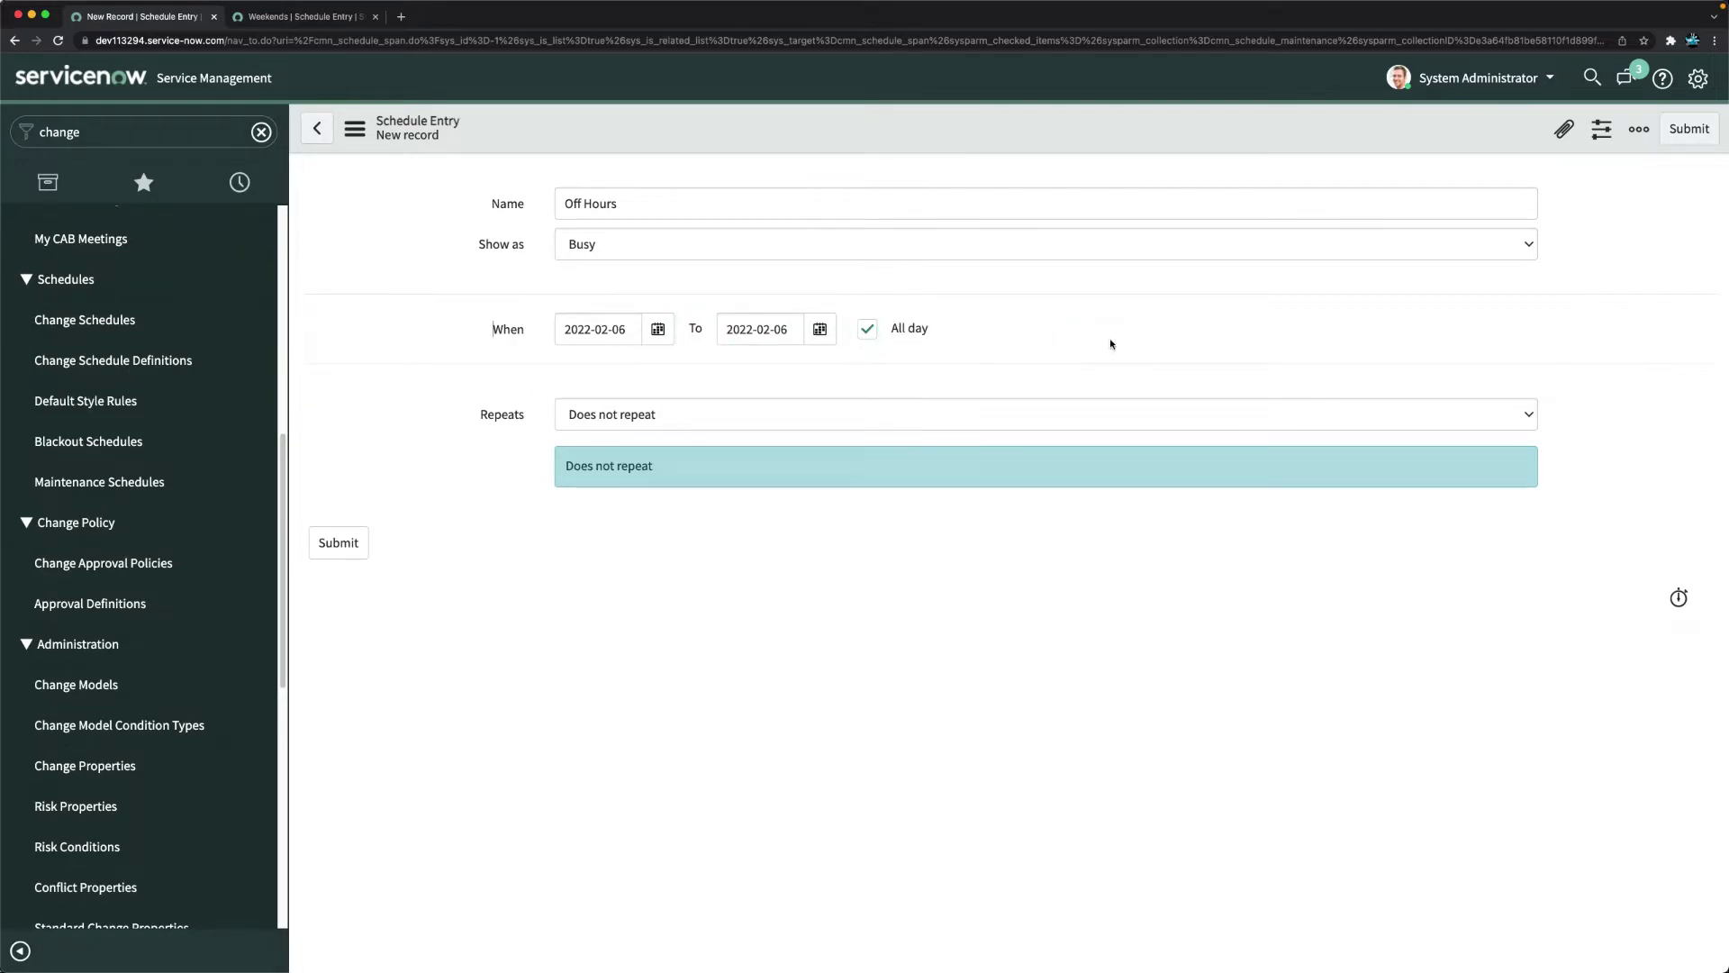
click(664, 415)
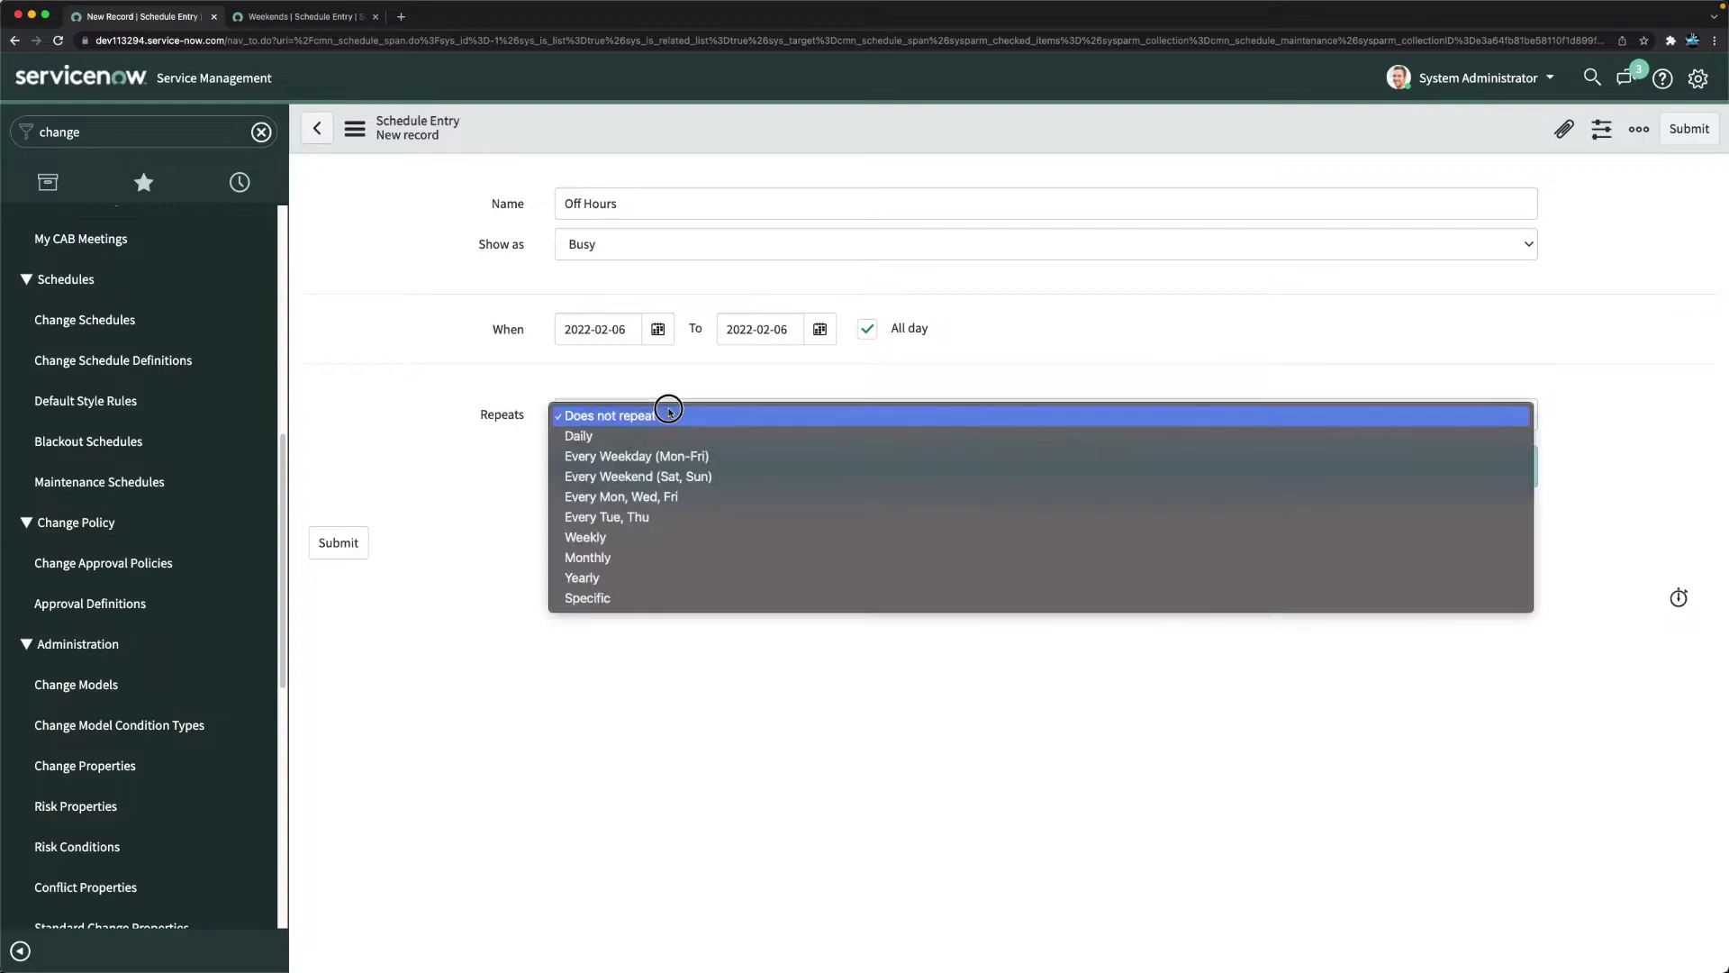
click(618, 436)
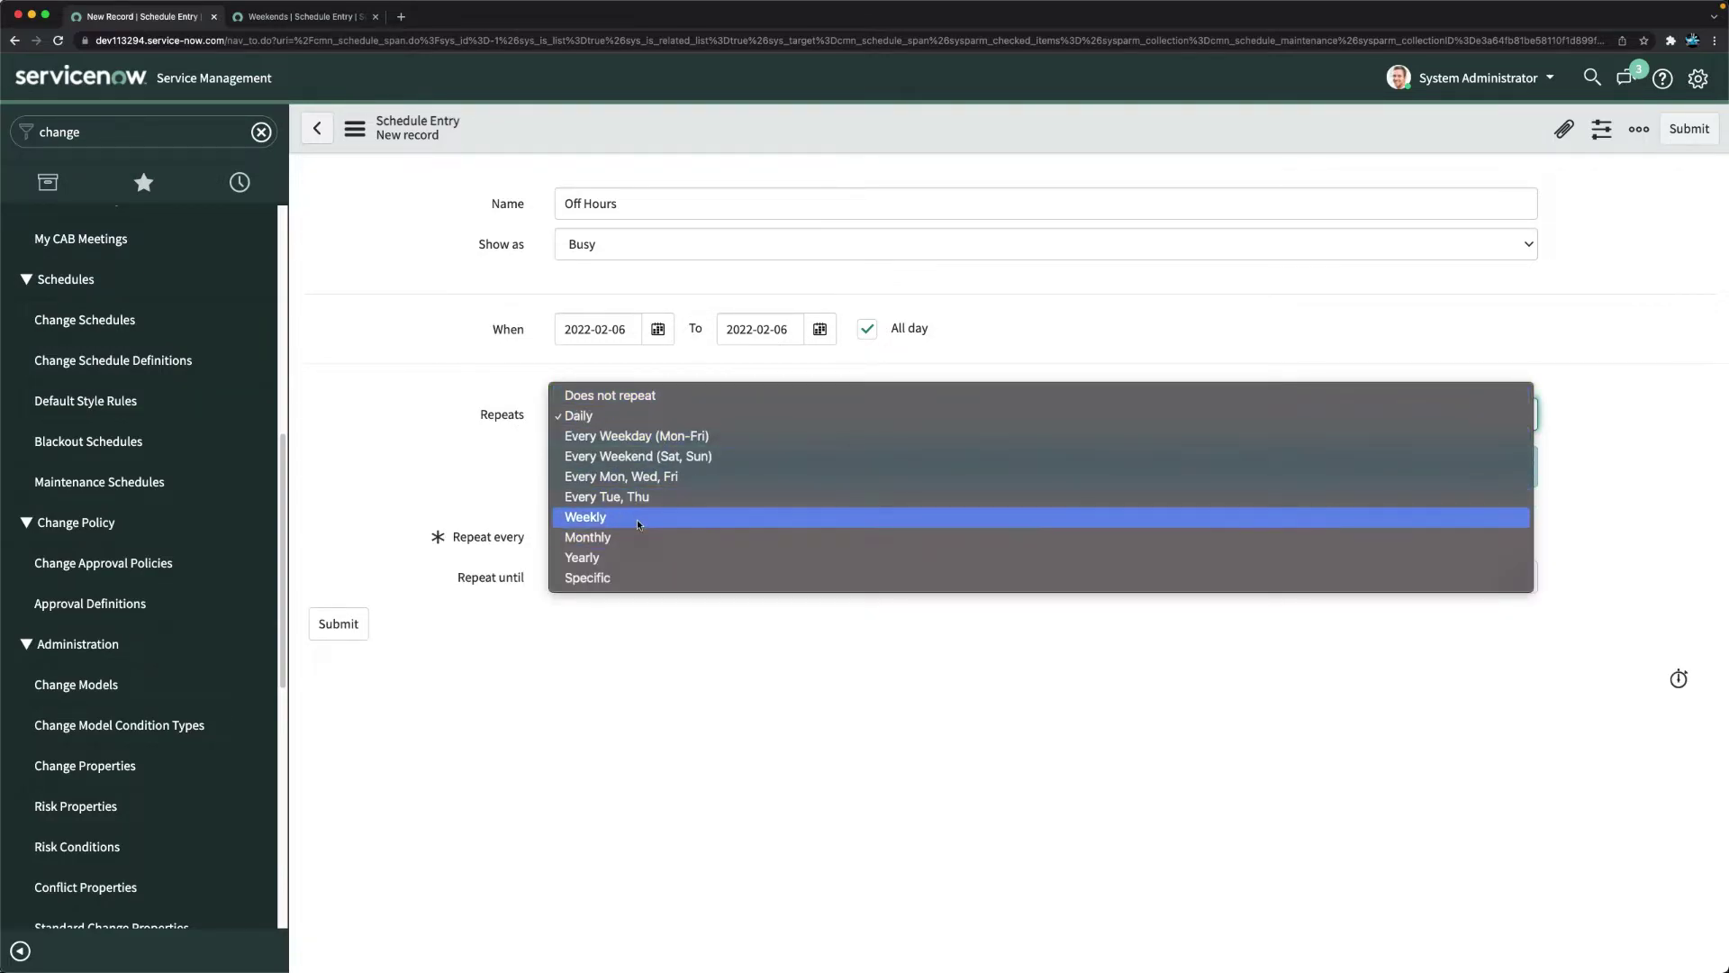
click(639, 522)
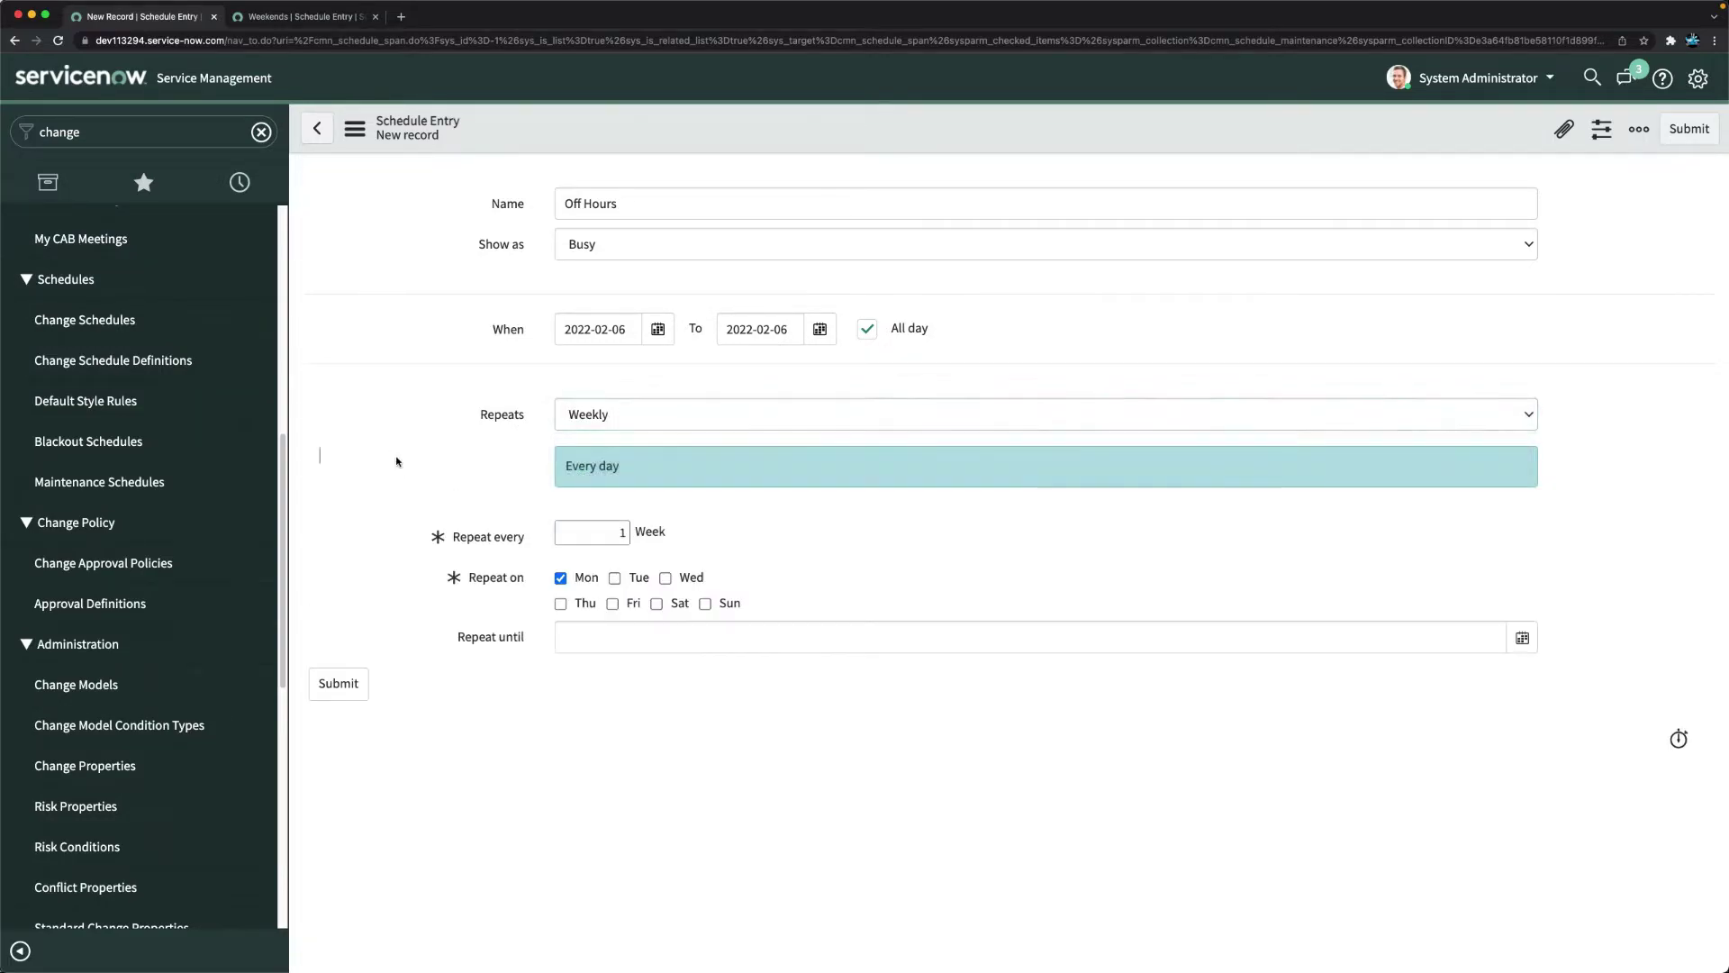
click(657, 604)
click(705, 604)
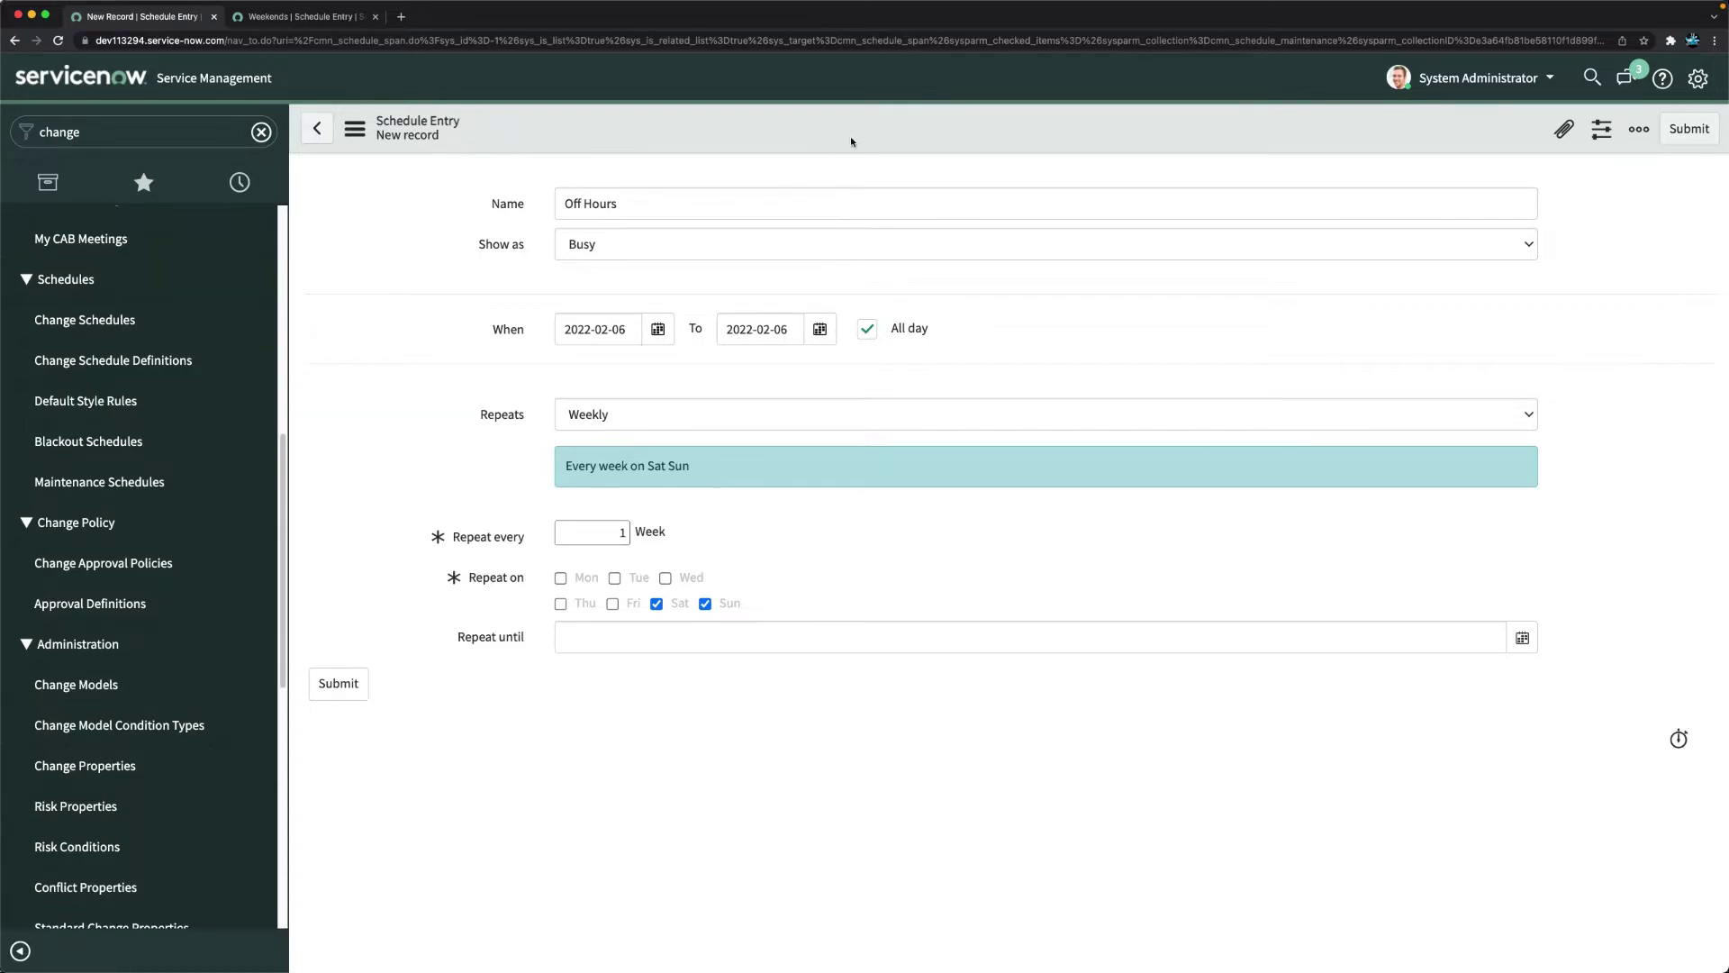
right_click(908, 123)
click(949, 137)
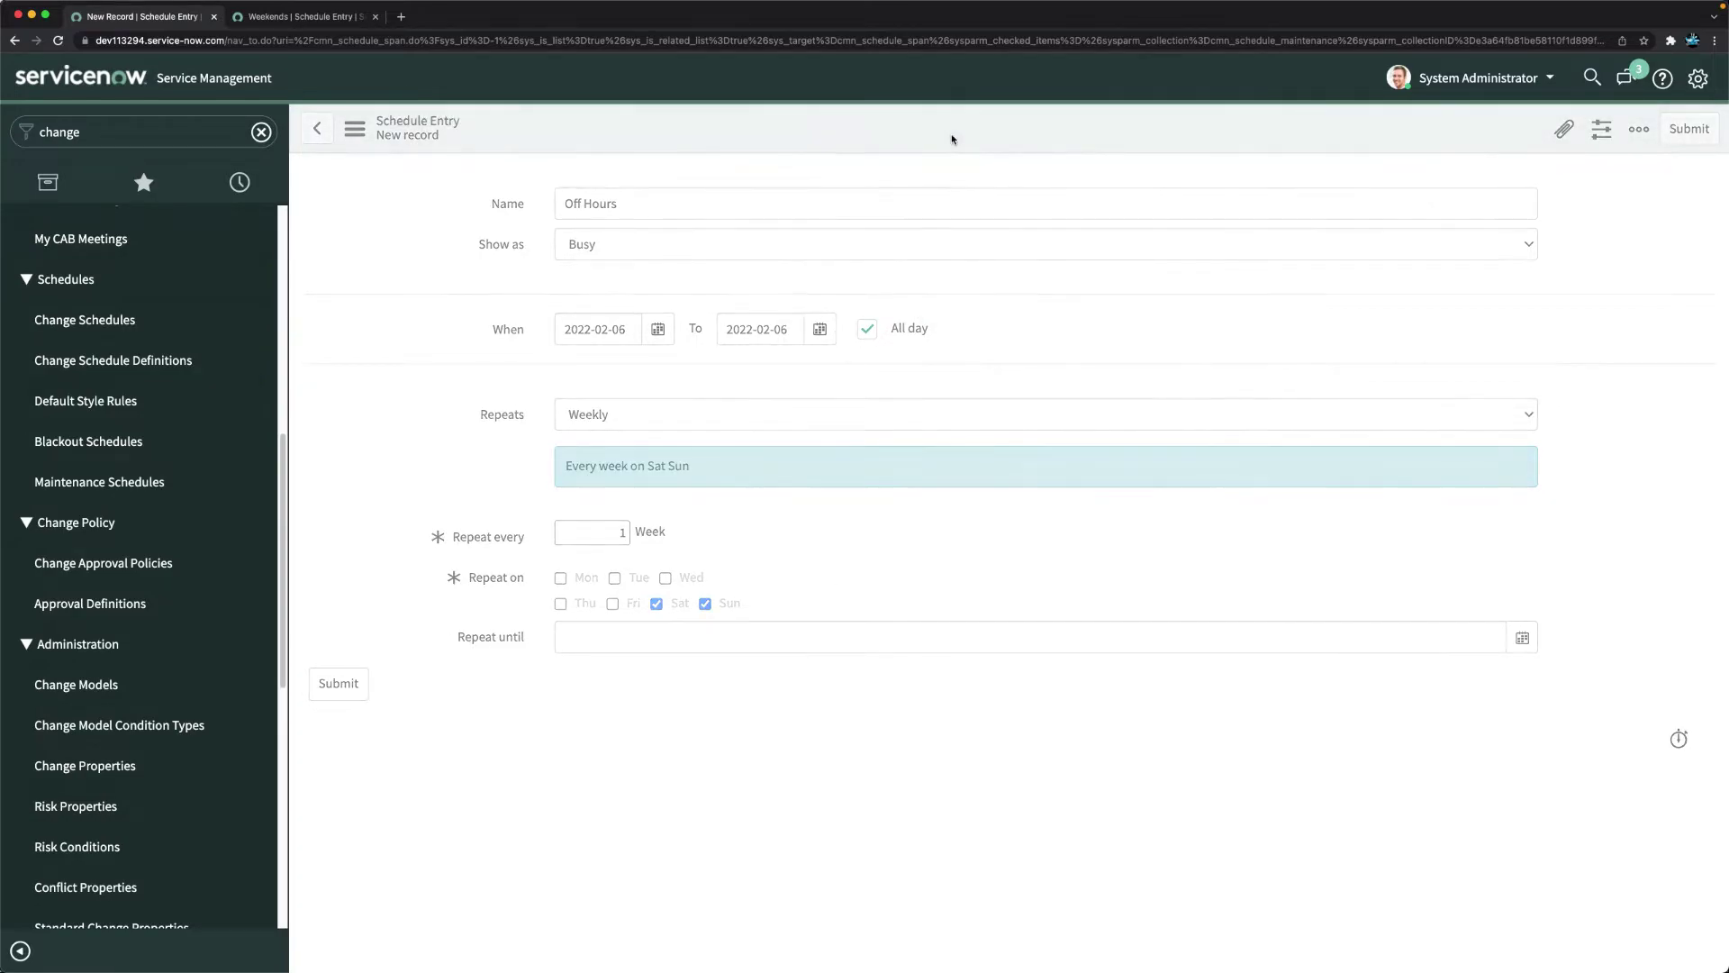
click(413, 272)
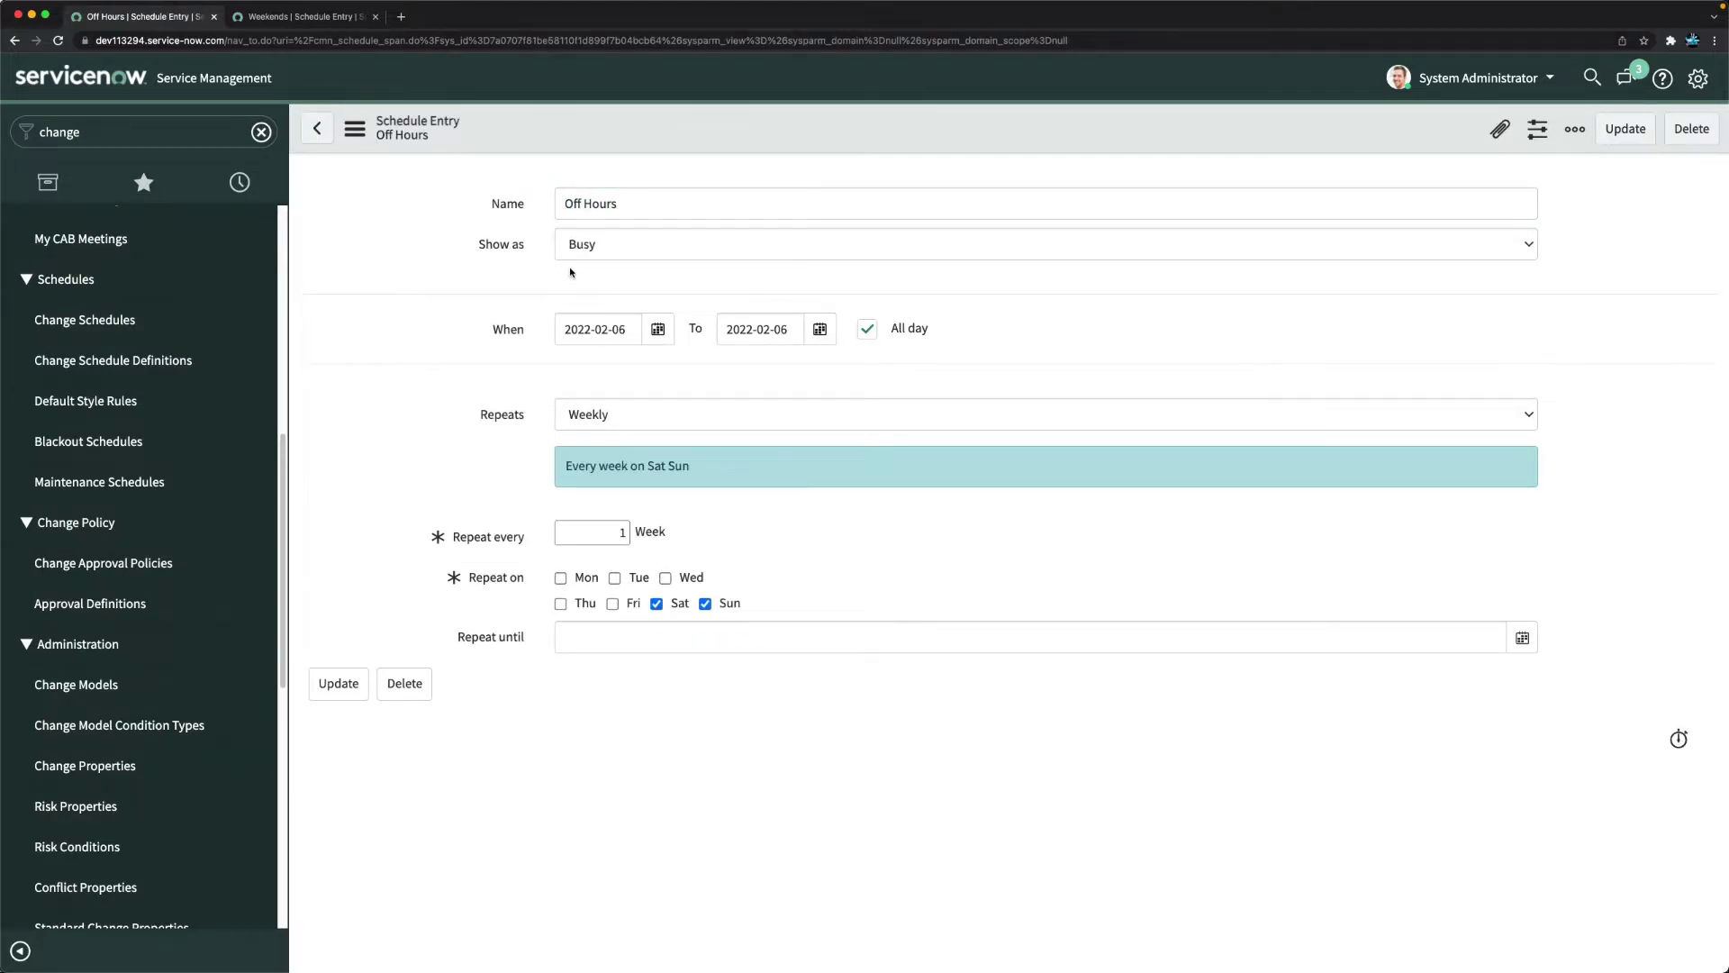
Start a new change request based on the Normal change model.
scroll(56, 284, up, 10)
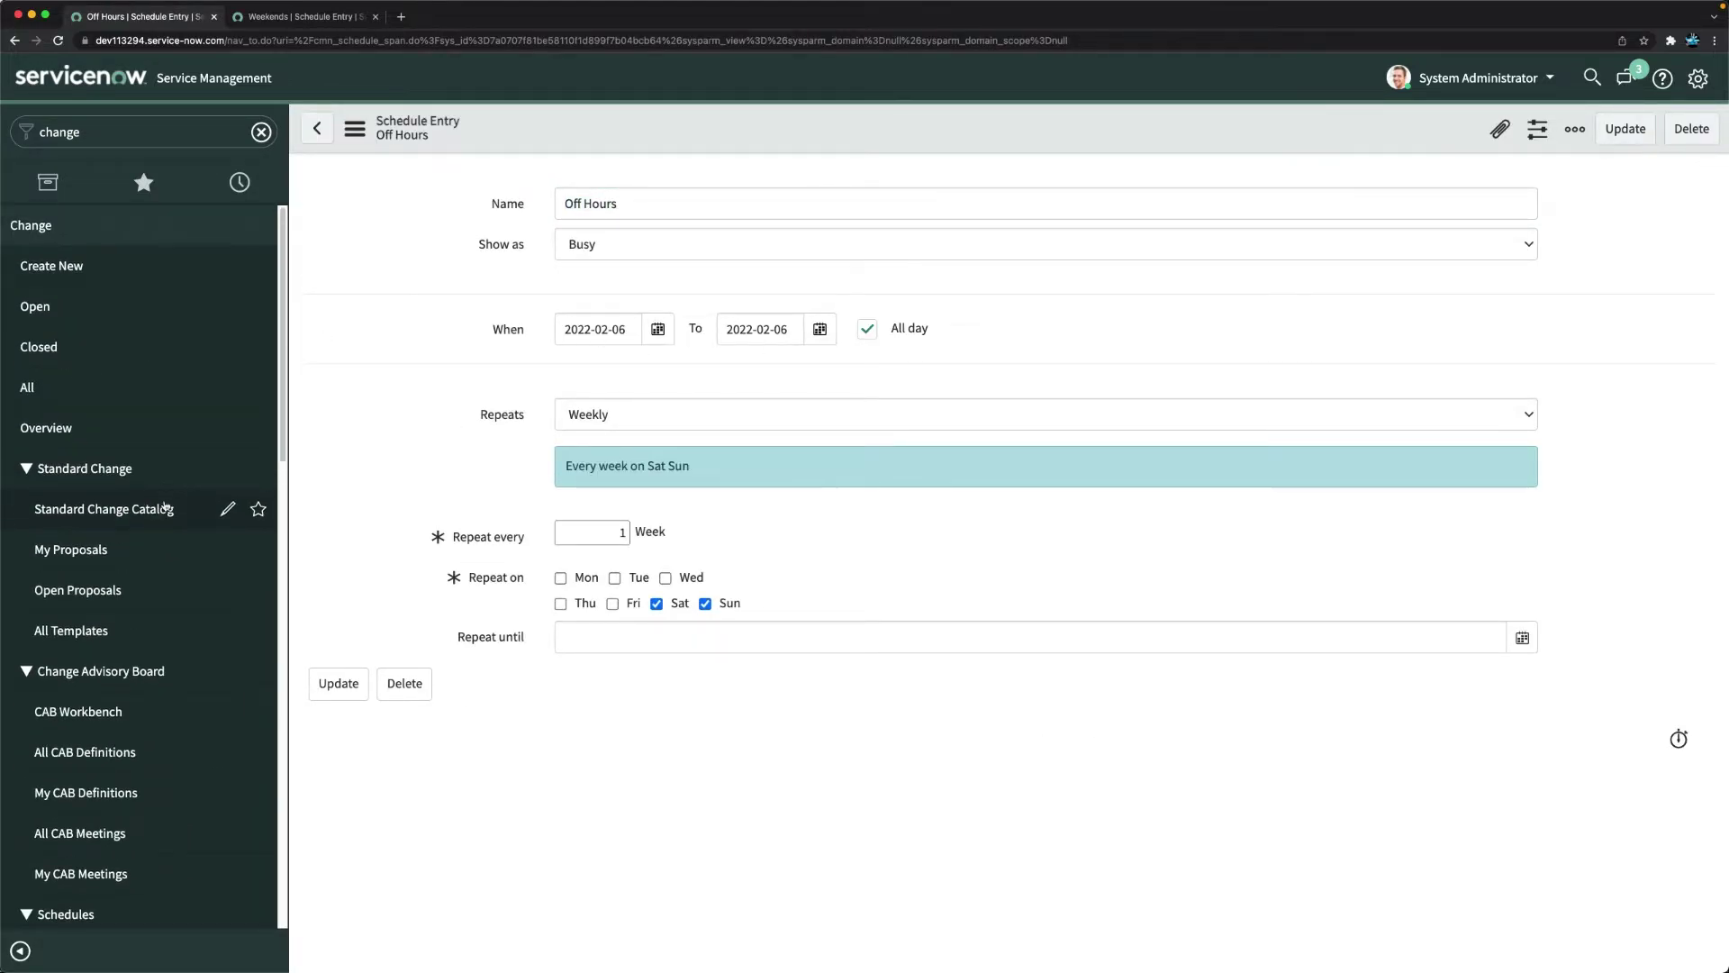
click(55, 267)
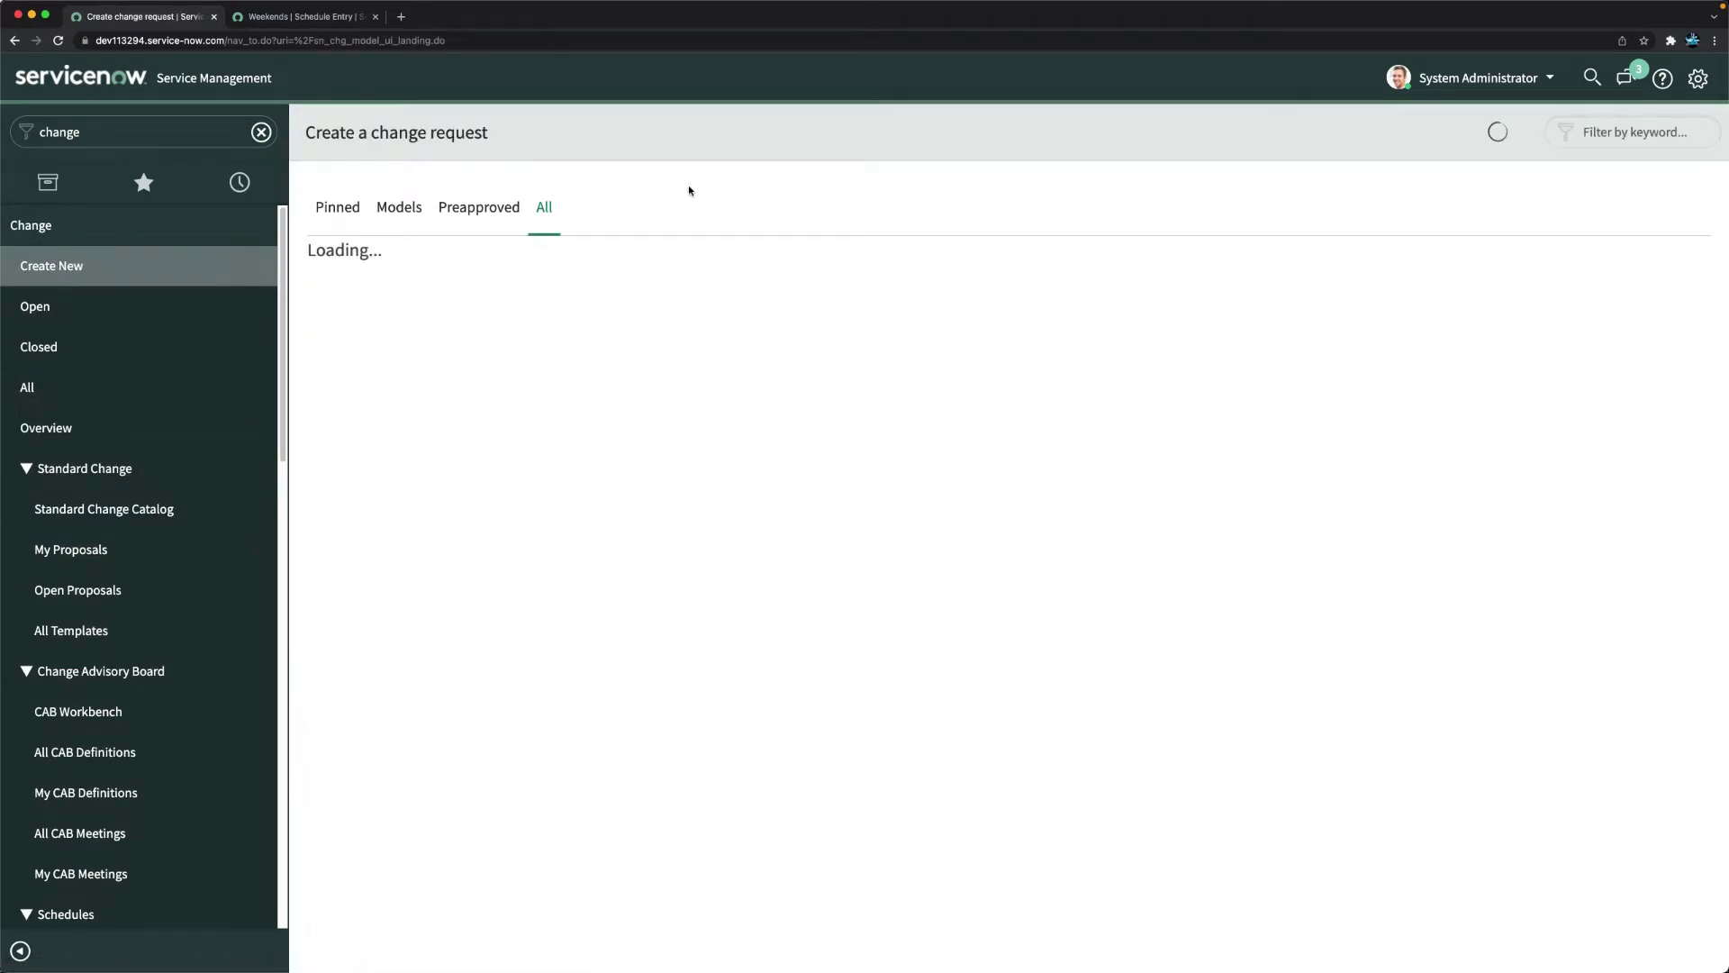
click(772, 326)
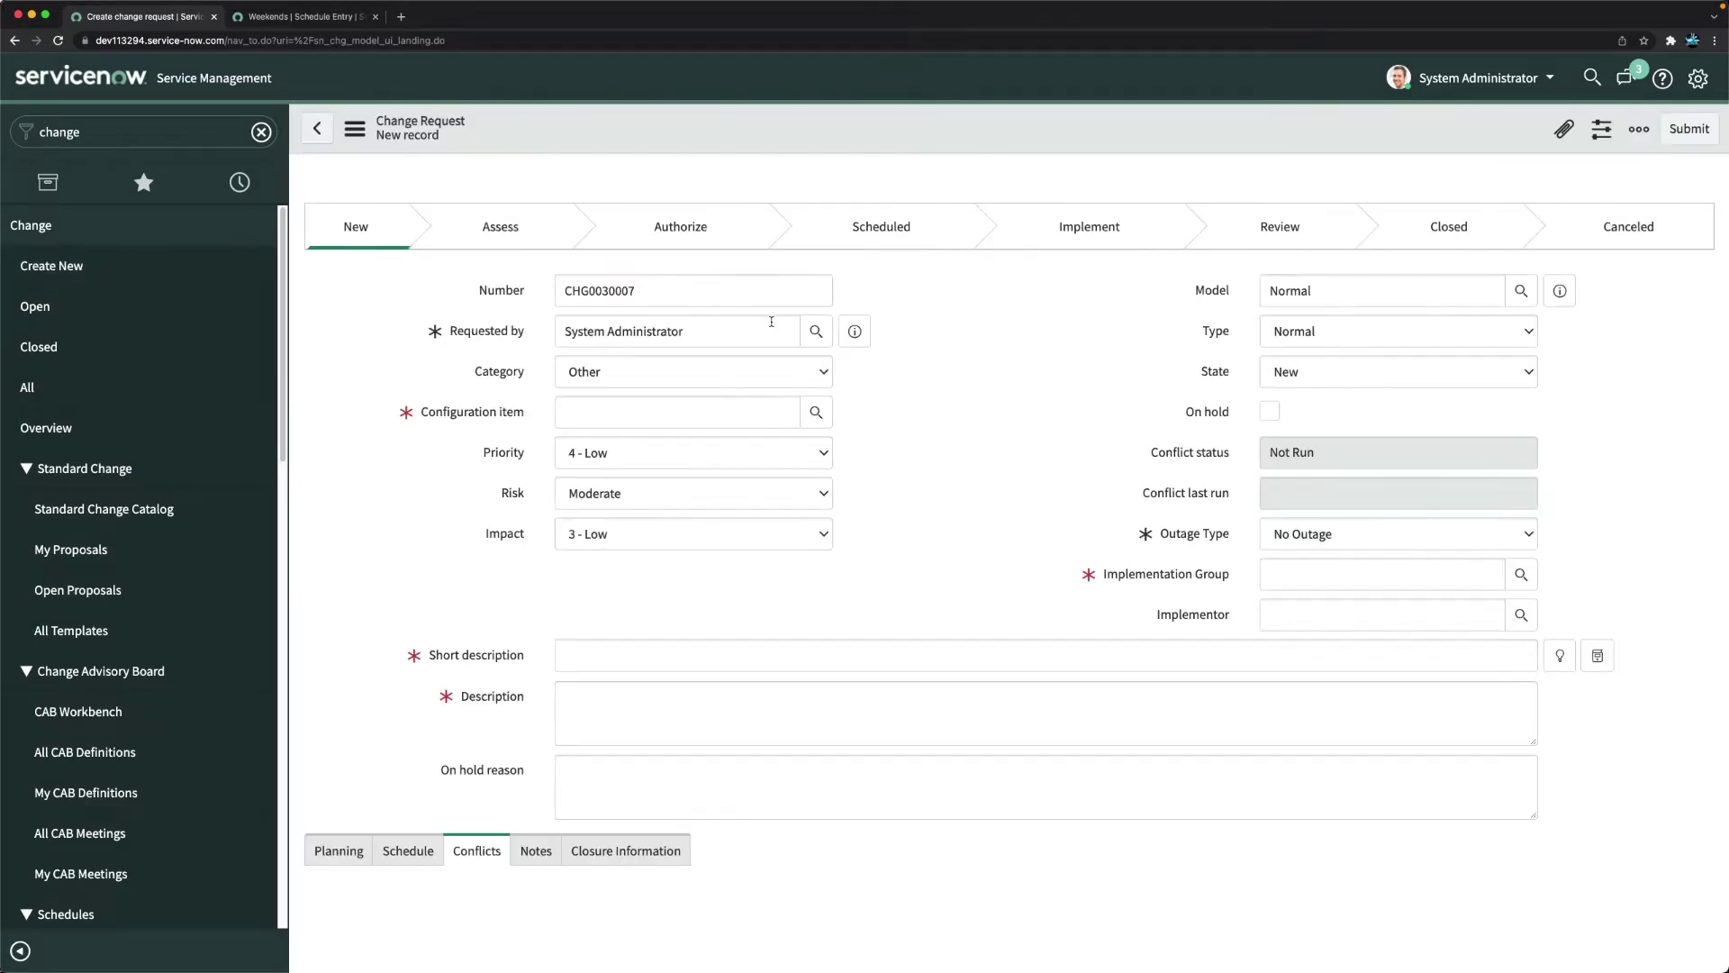
Set the configuration item of the new change request to Email.
click(633, 407)
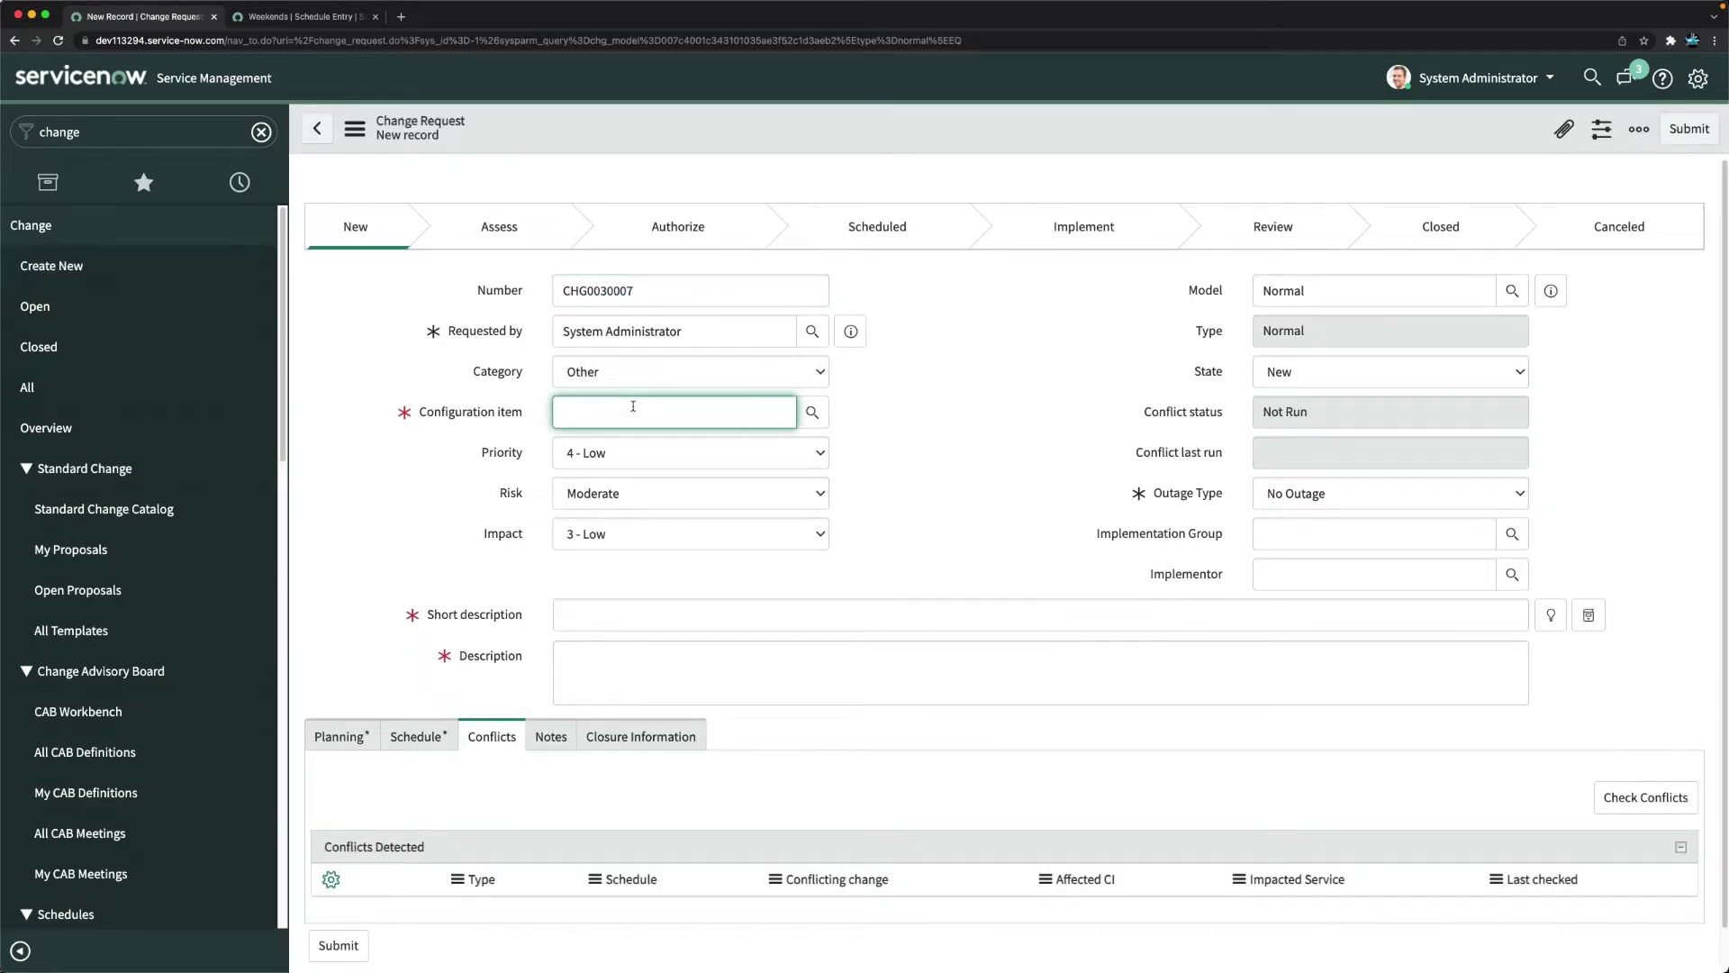
text(email)
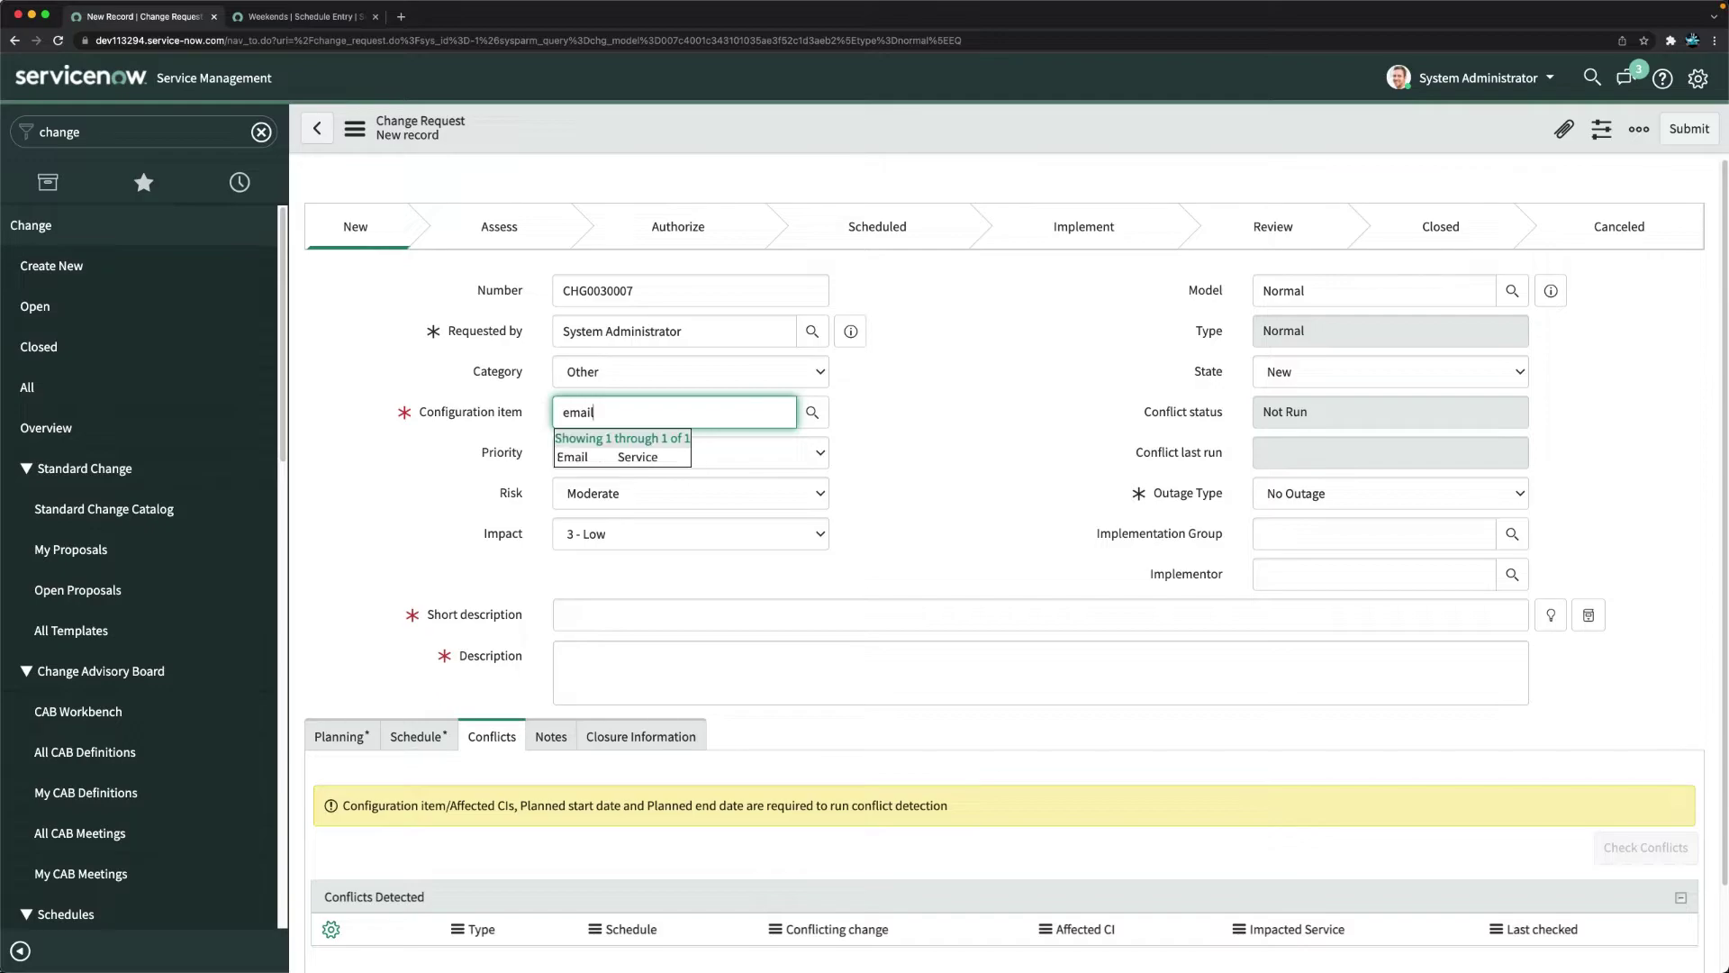
key(Down)
key(Return)
click(981, 379)
Examine the Email service record in its preview and in a separate browser tab, returning to the change request.
click(851, 445)
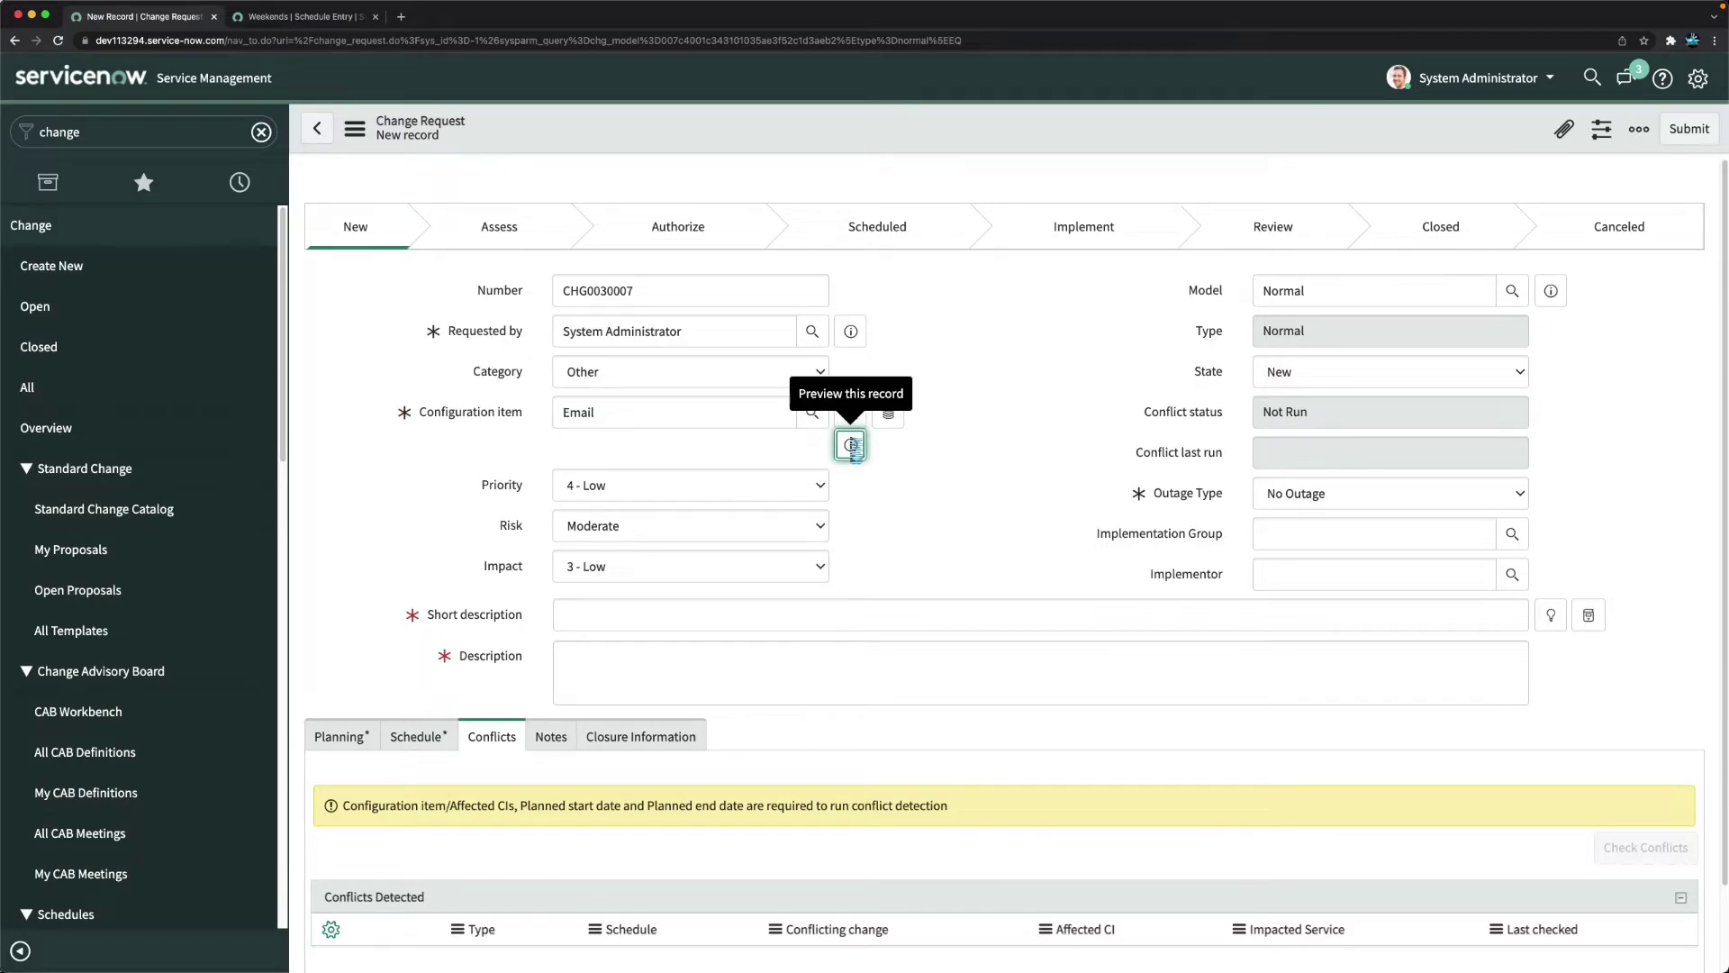
scroll(813, 635, down, 2)
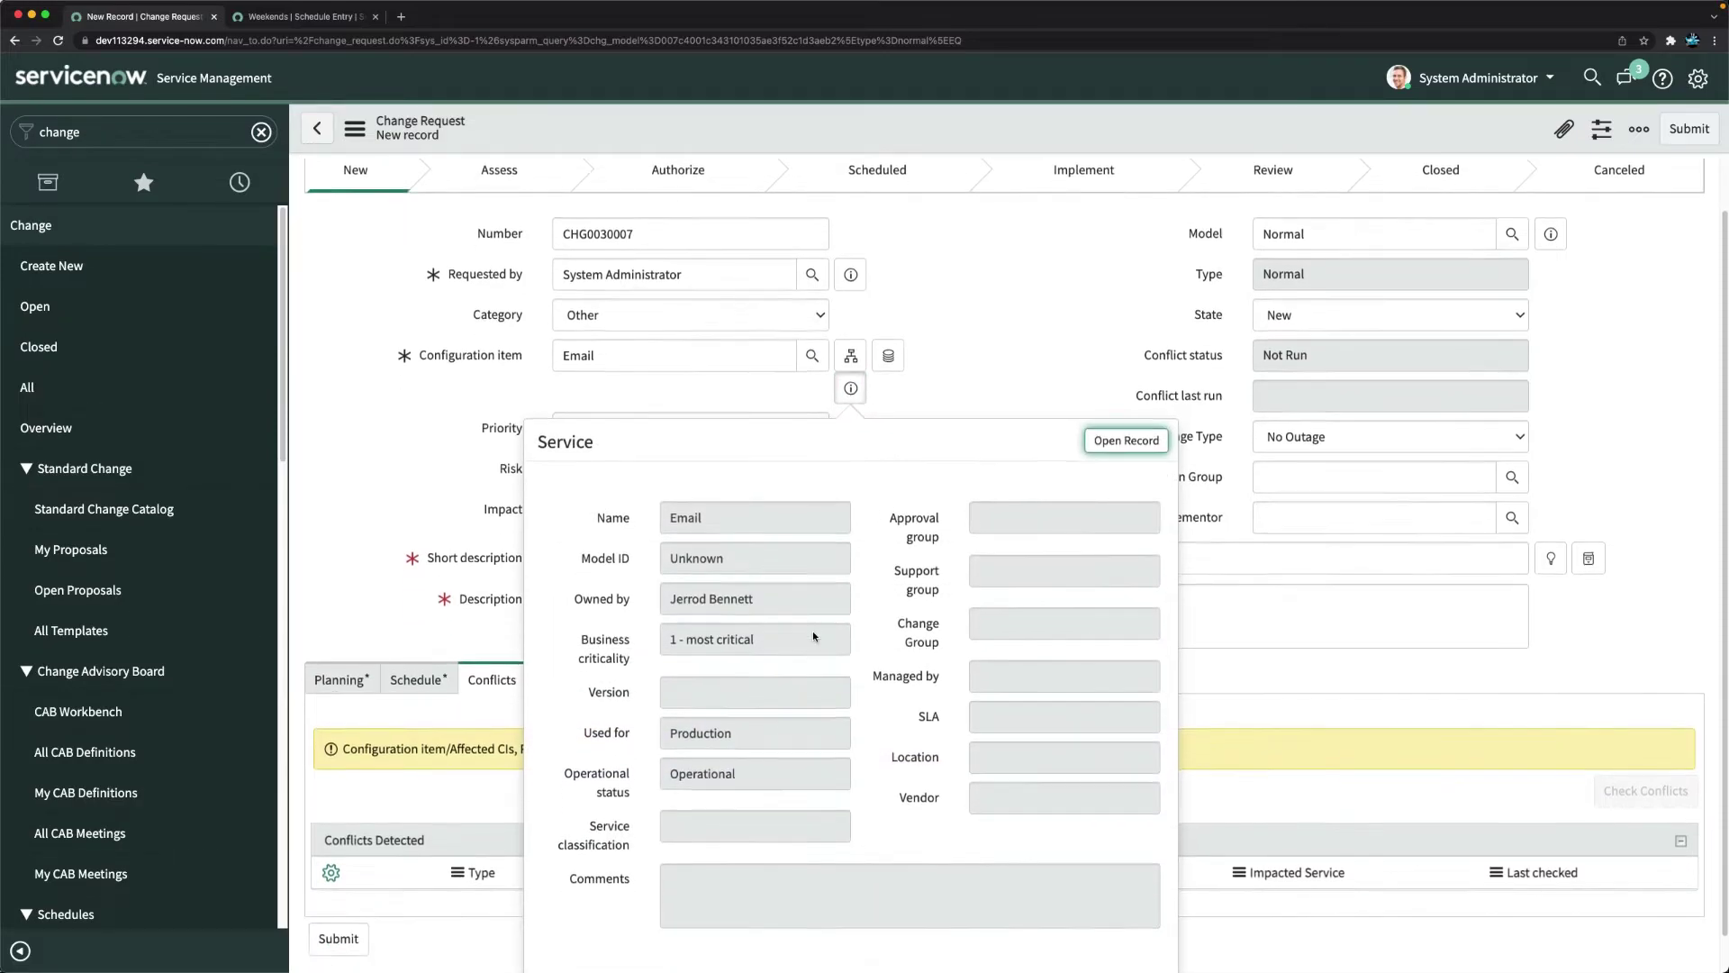
scroll(813, 636, up, 2)
super+click(1126, 497)
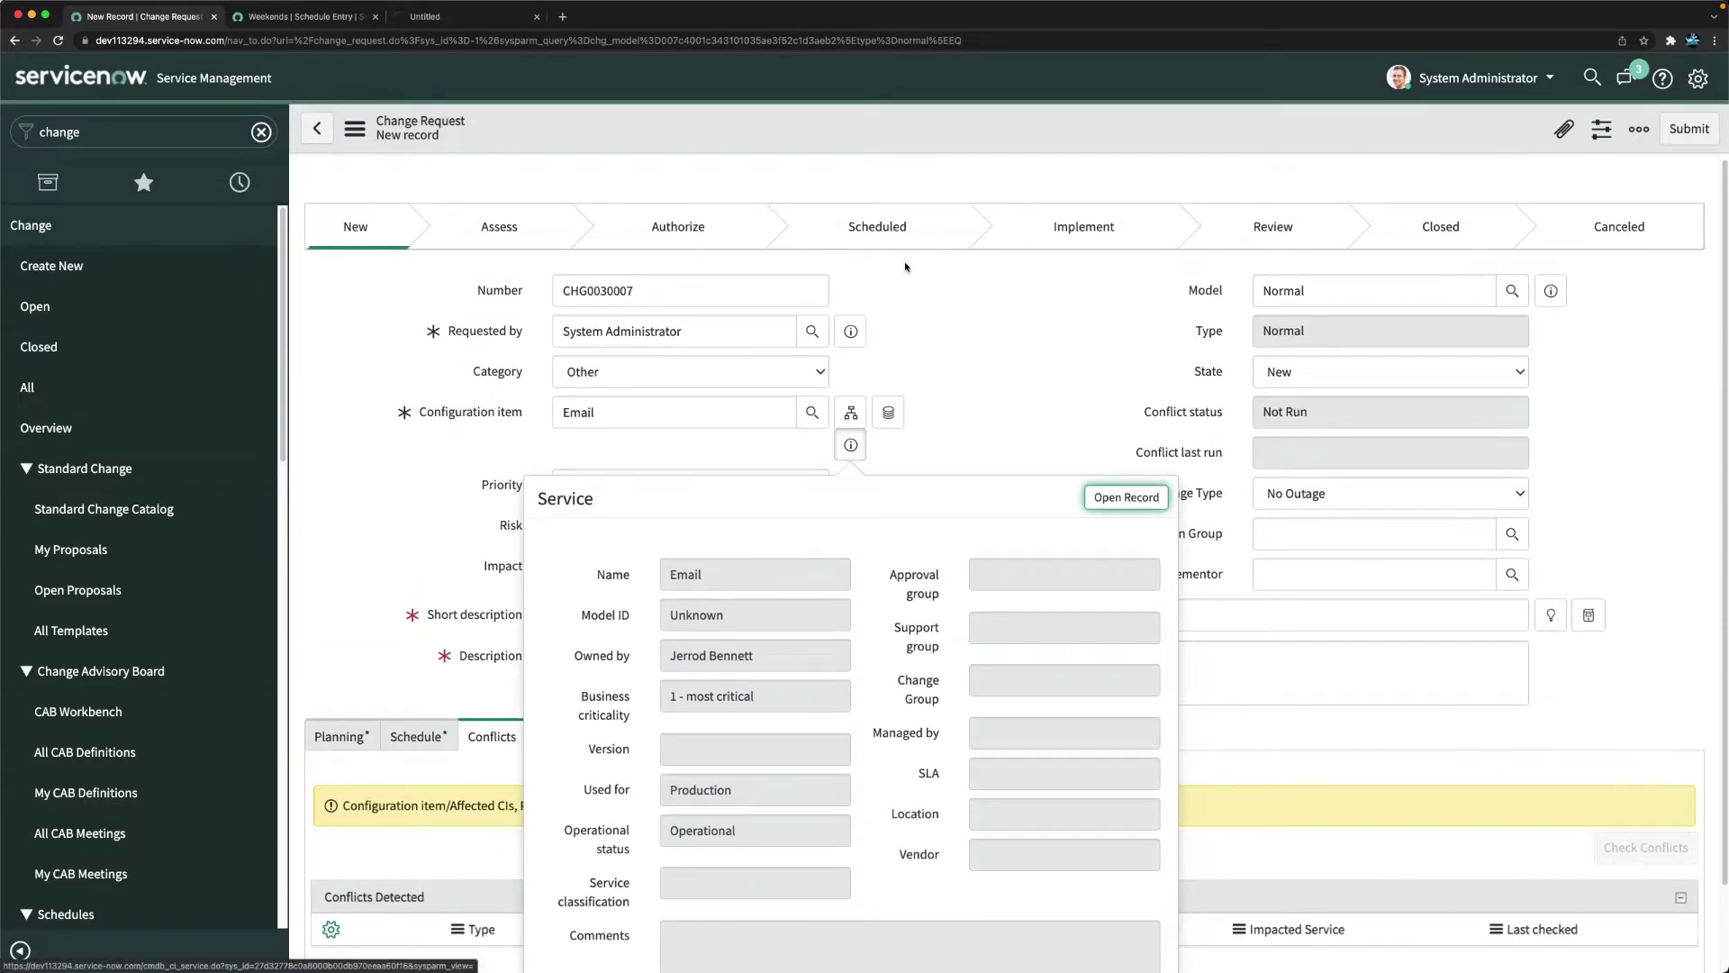
click(483, 24)
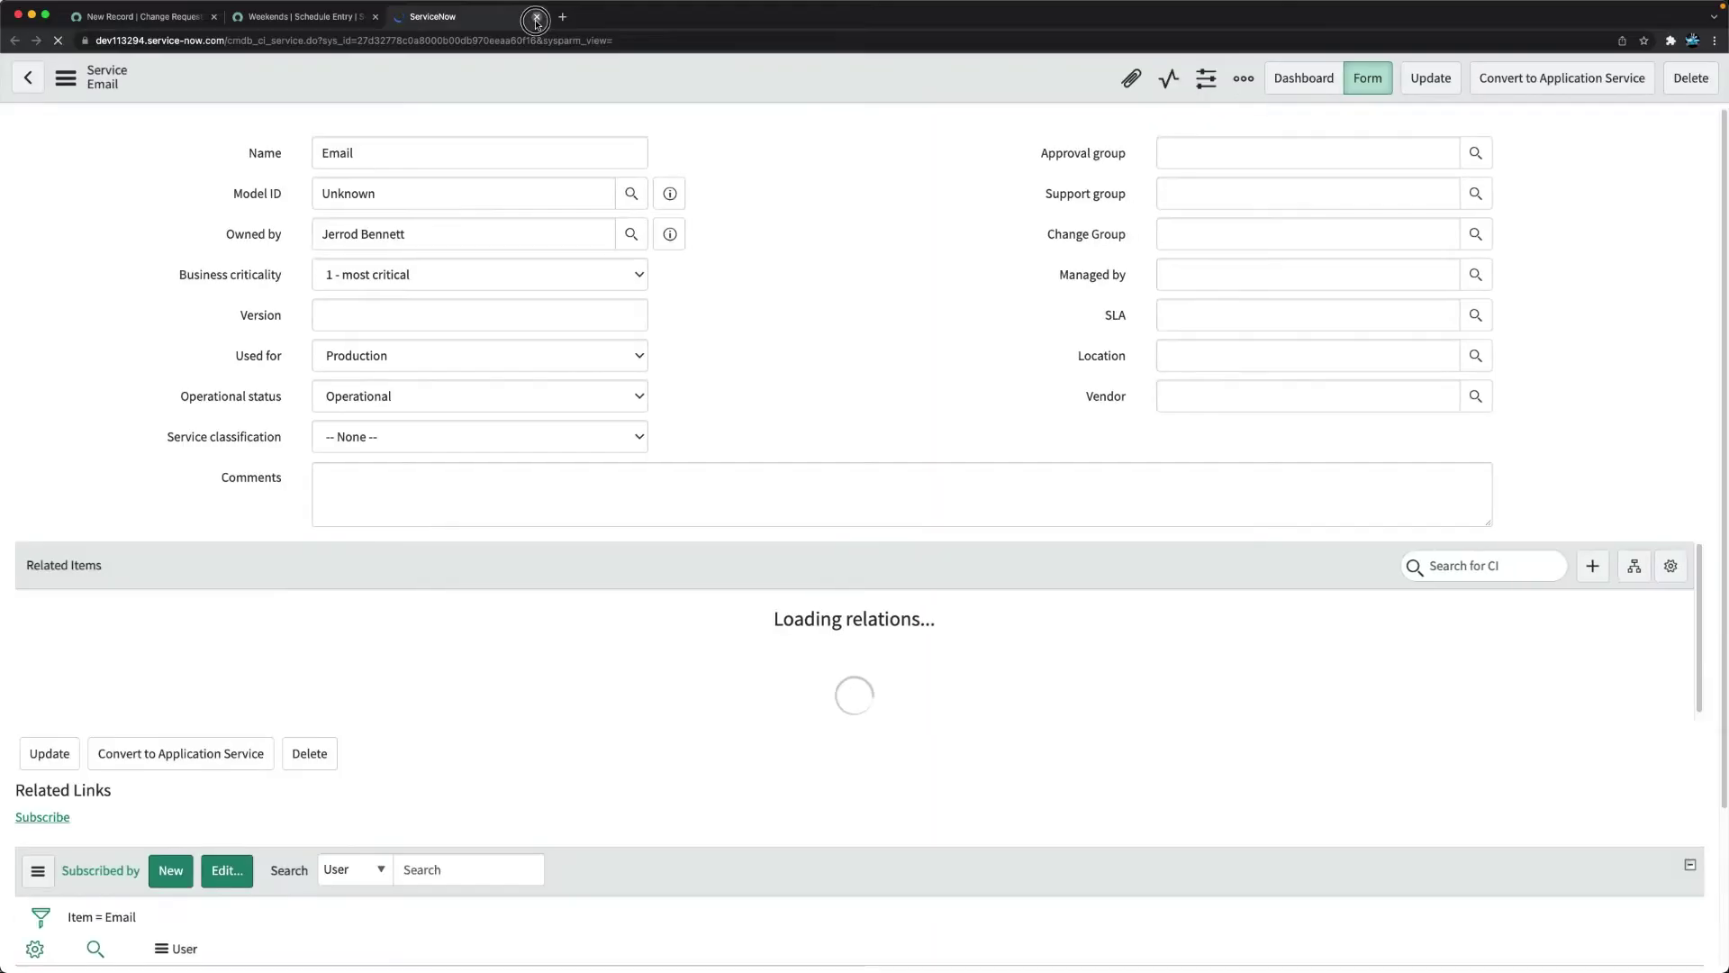
click(537, 16)
click(171, 18)
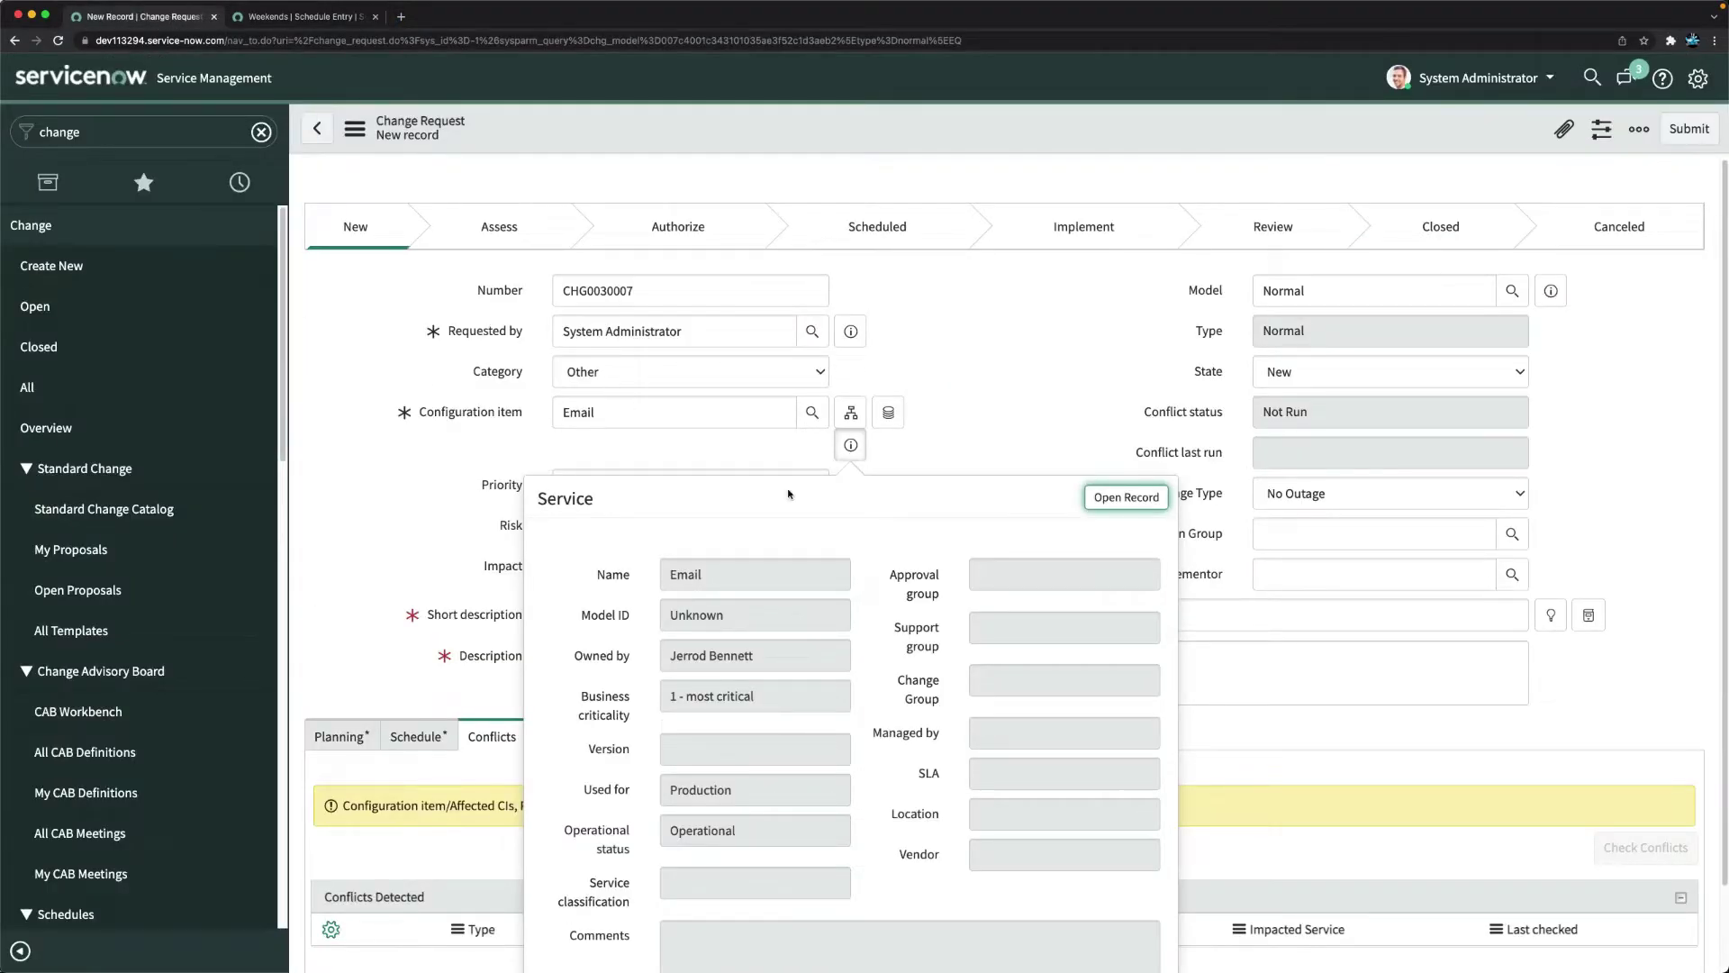
click(849, 445)
Browse the lookup list of configuration items and close it without choosing another item.
click(636, 414)
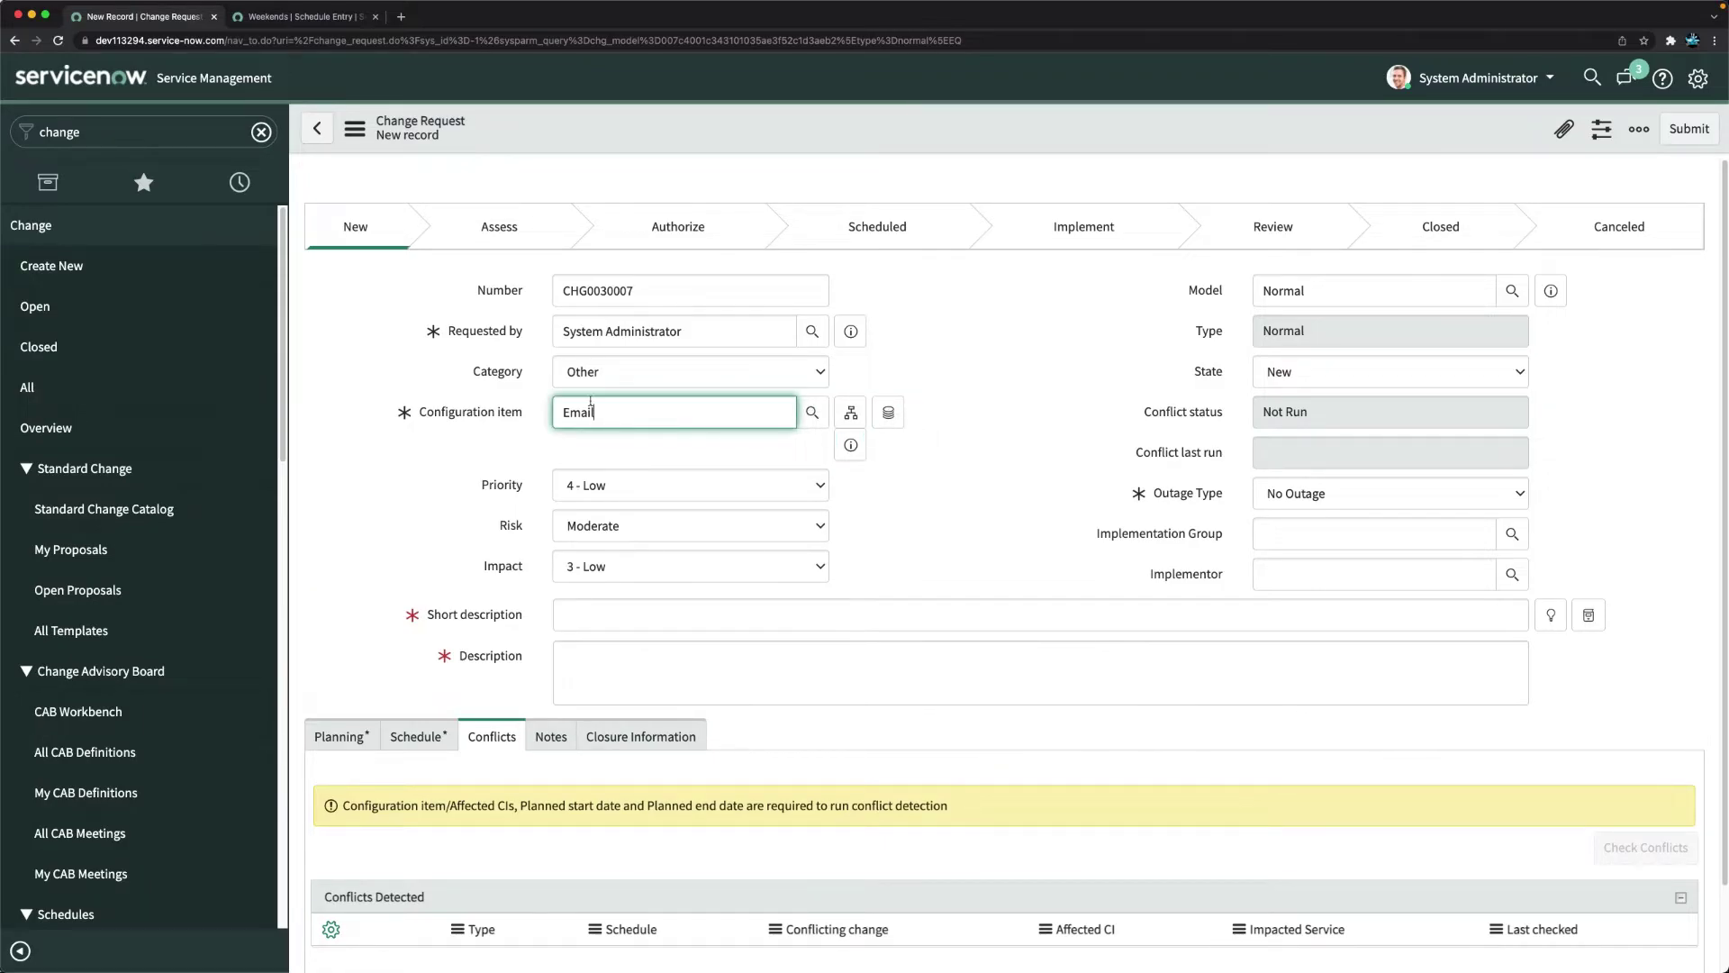
click(812, 413)
scroll(572, 640, down, 2)
scroll(572, 640, down, 5)
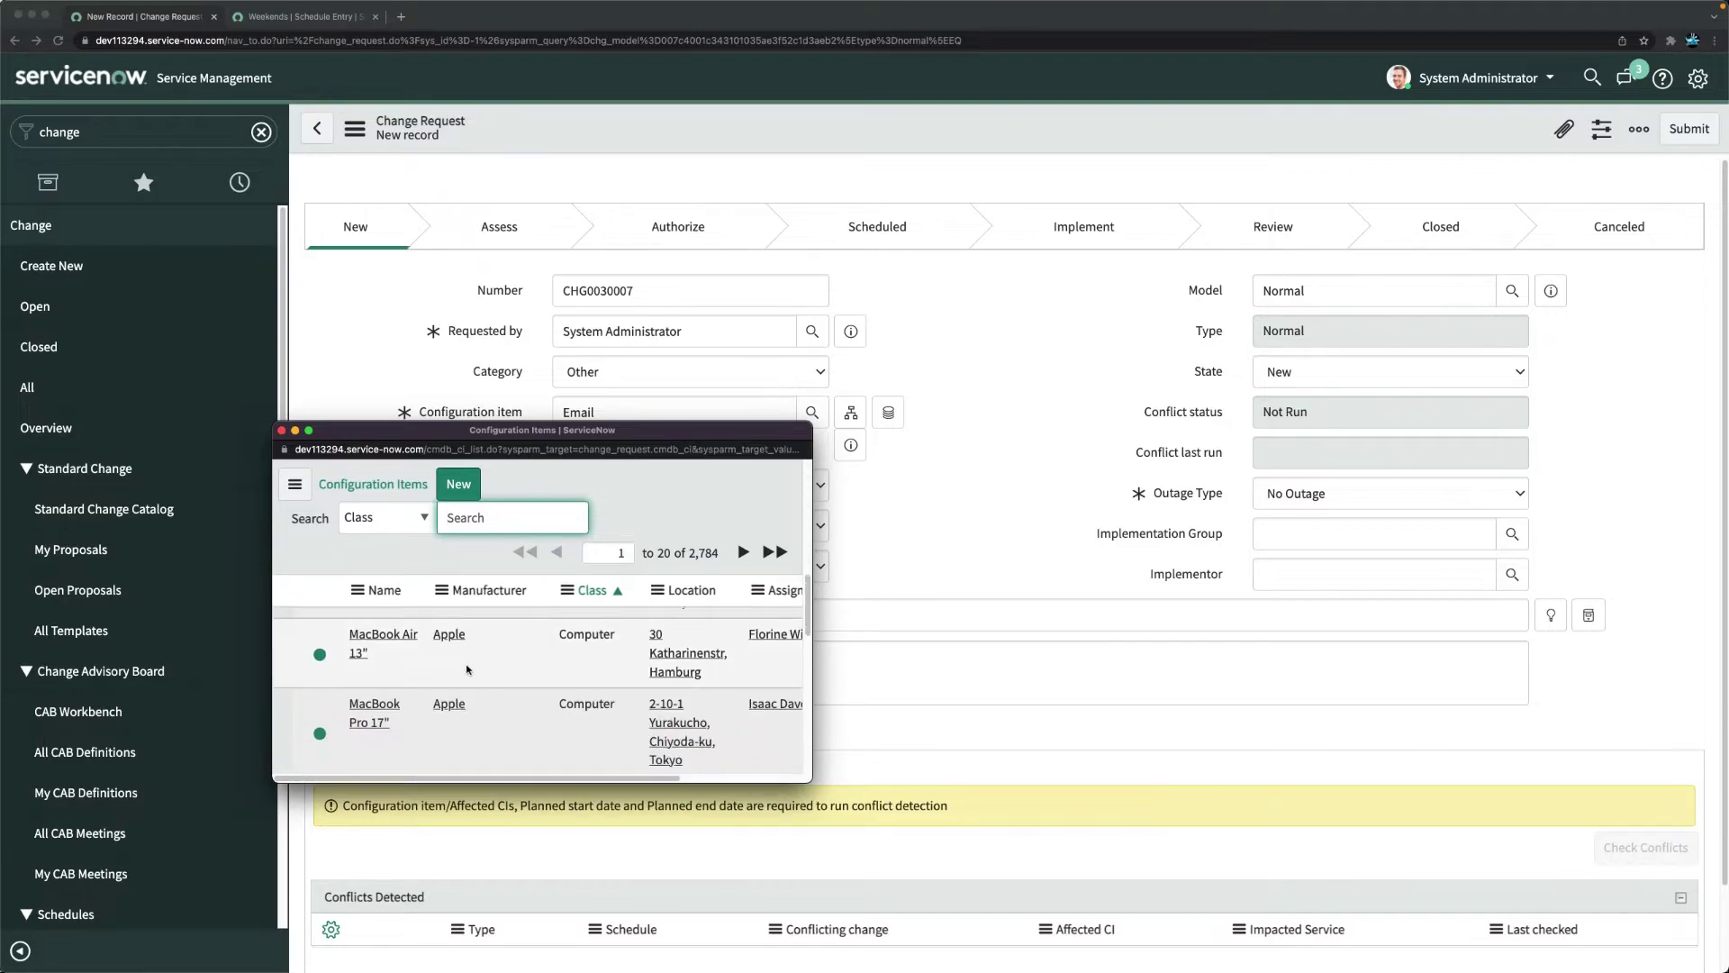
scroll(468, 669, up, 5)
click(282, 430)
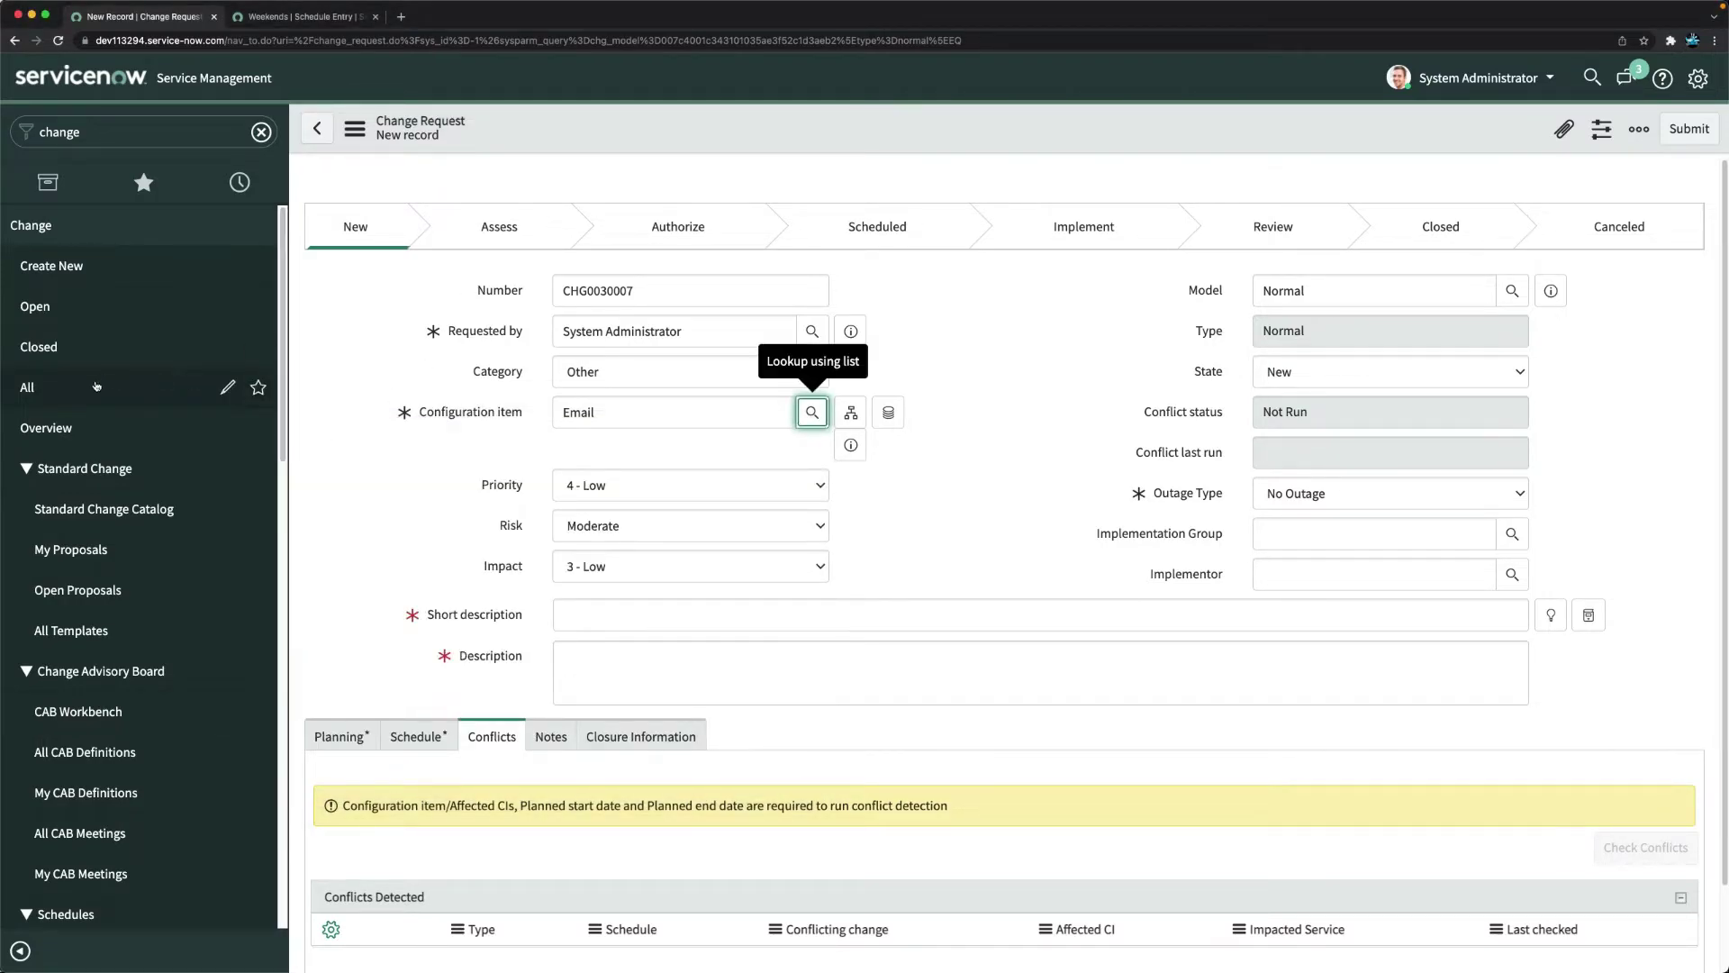
Check which CI class the Email Maintenance schedule applies to in a separate tab, then return to the change request.
scroll(99, 469, down, 4)
scroll(99, 567, up, 4)
scroll(99, 568, down, 6)
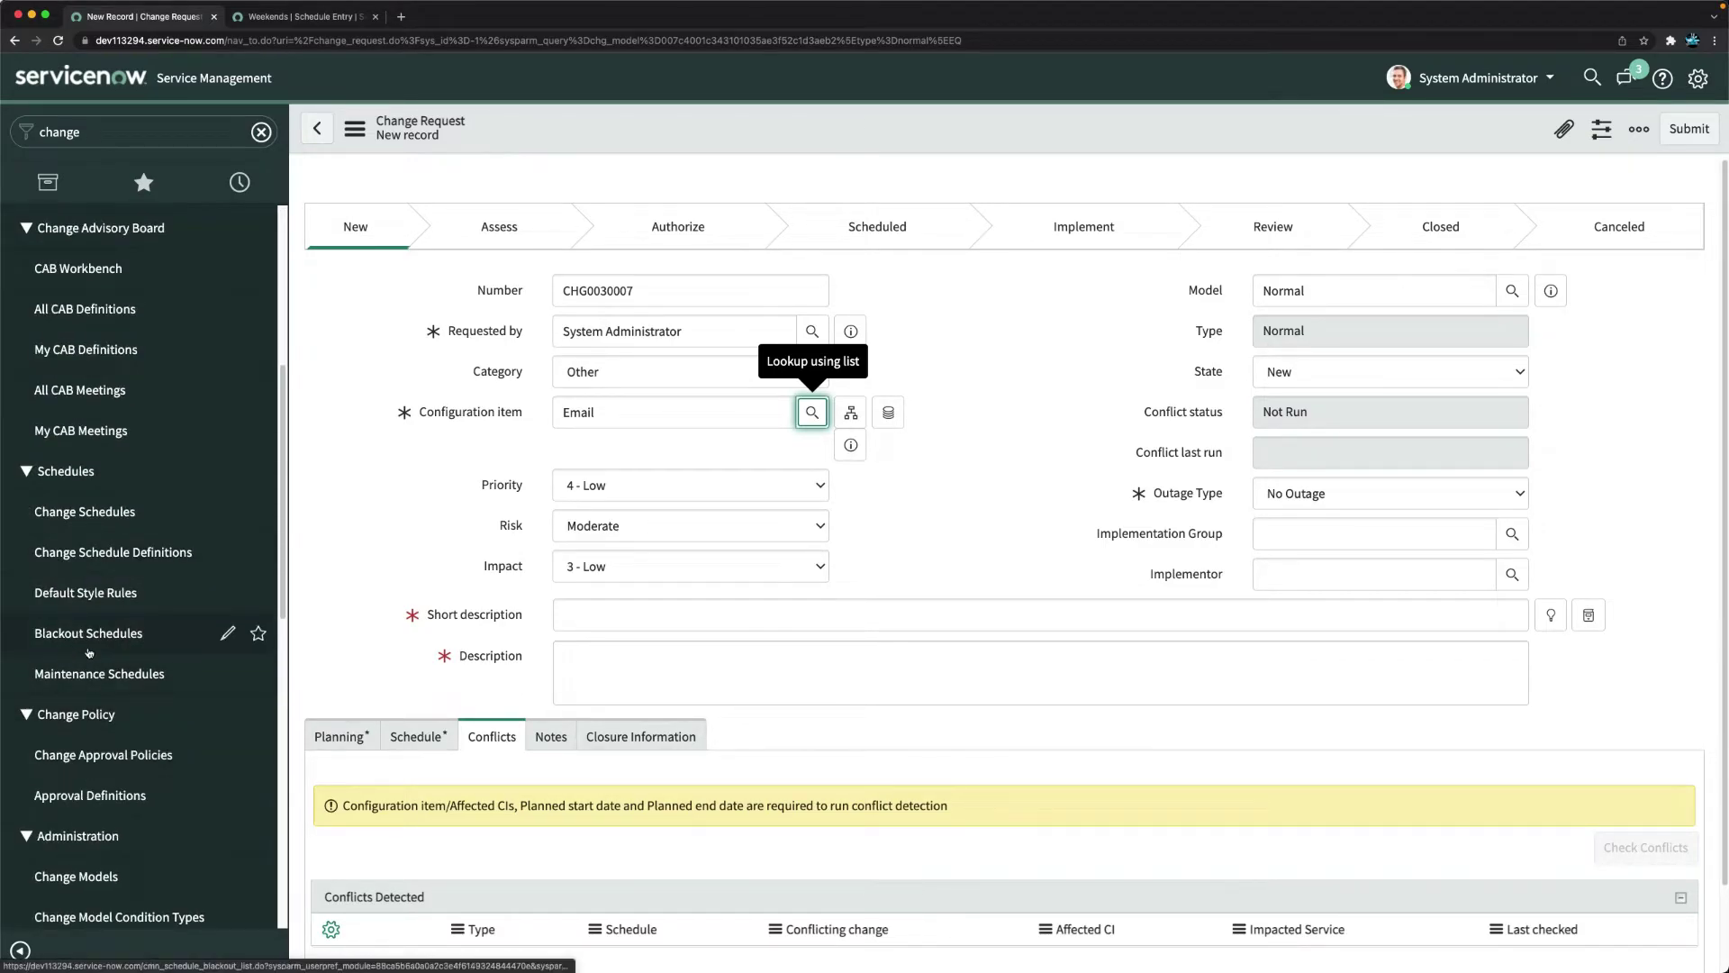
click(99, 673)
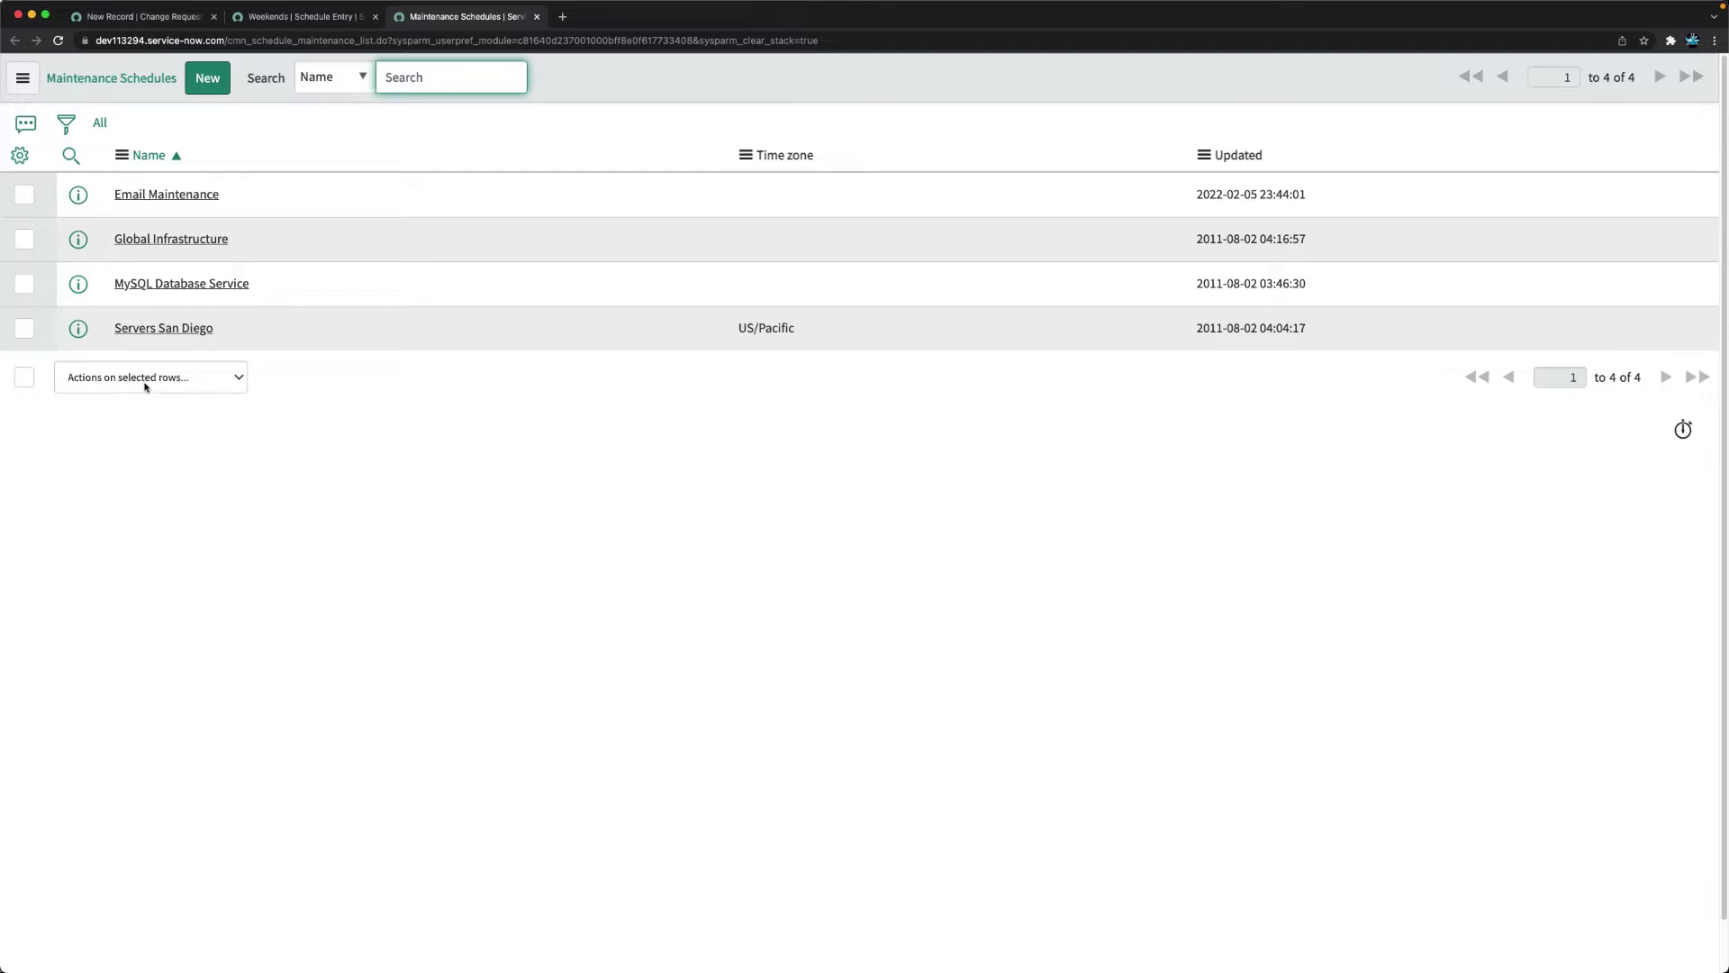
click(168, 200)
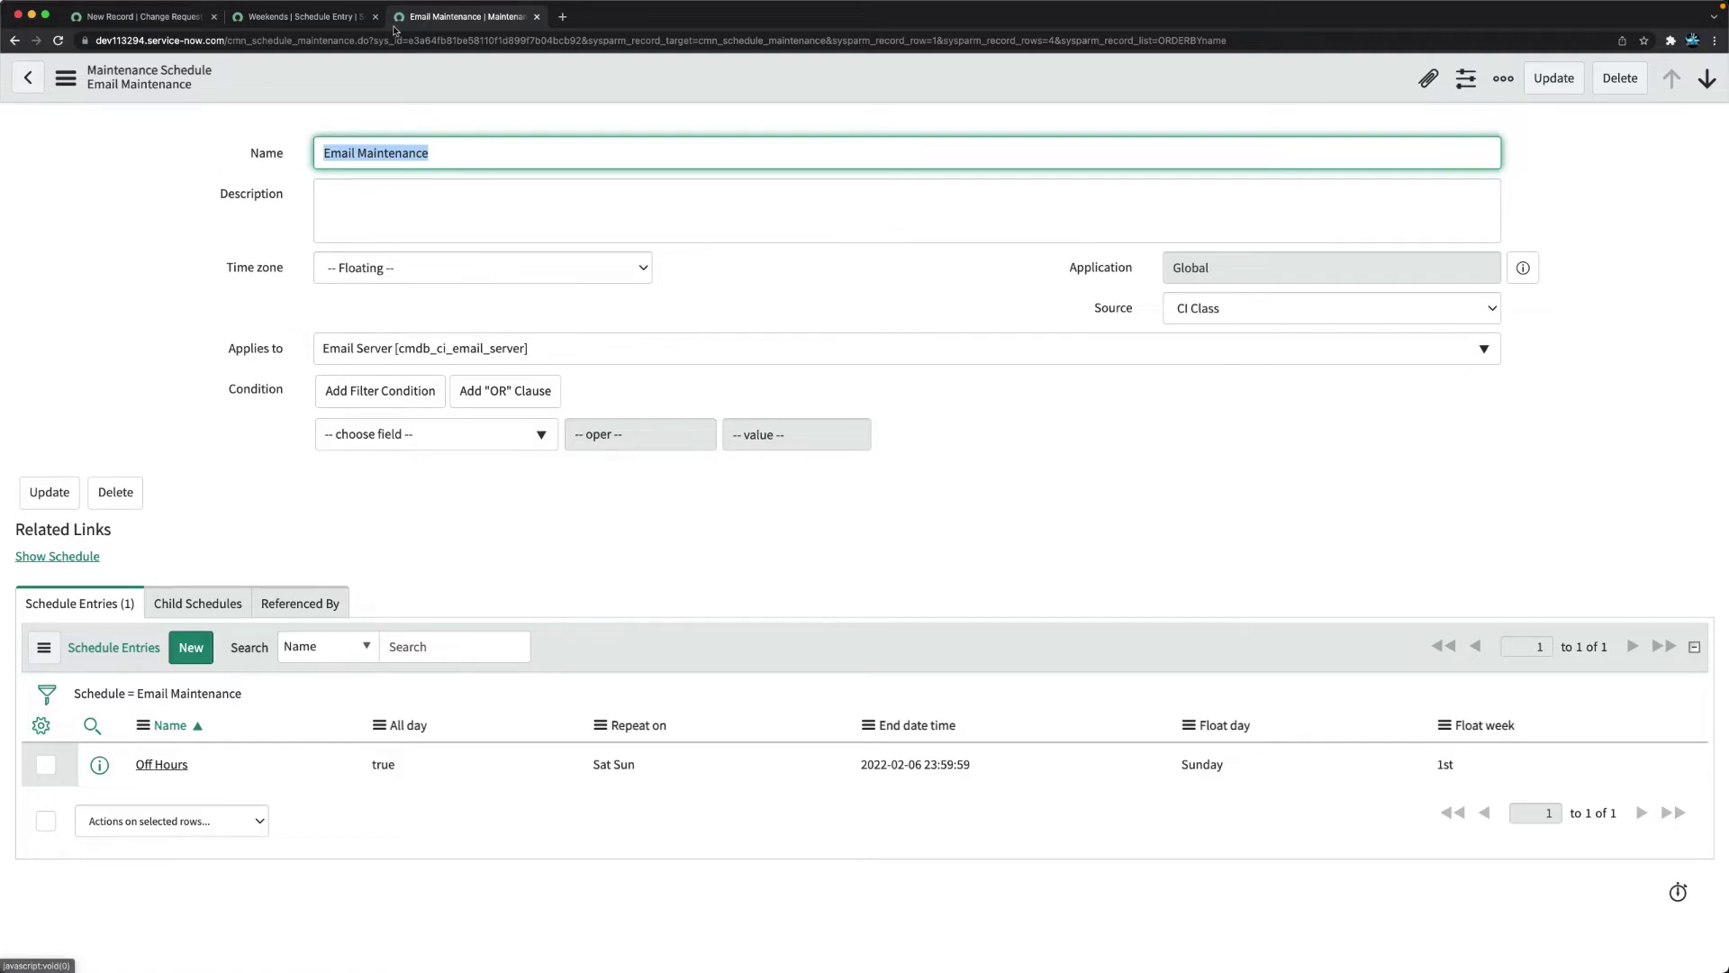
click(176, 17)
Open the record list of the cmdb_ci_email_server table from the navigator filter.
click(137, 132)
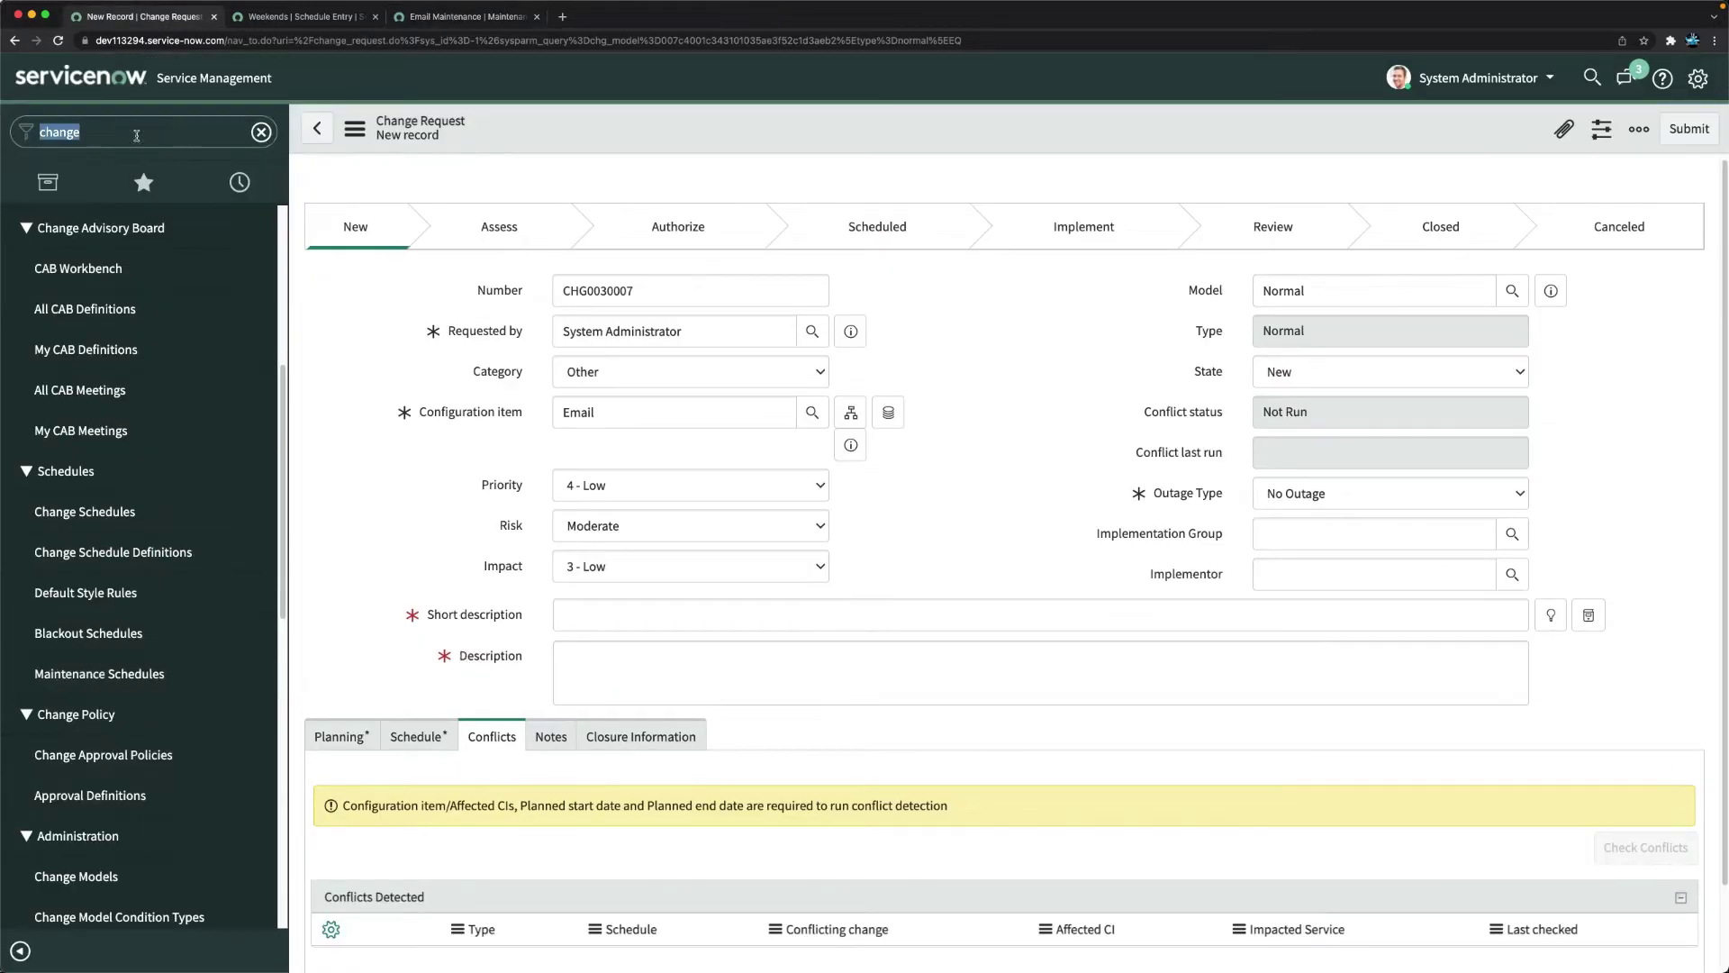
text(cmdb)
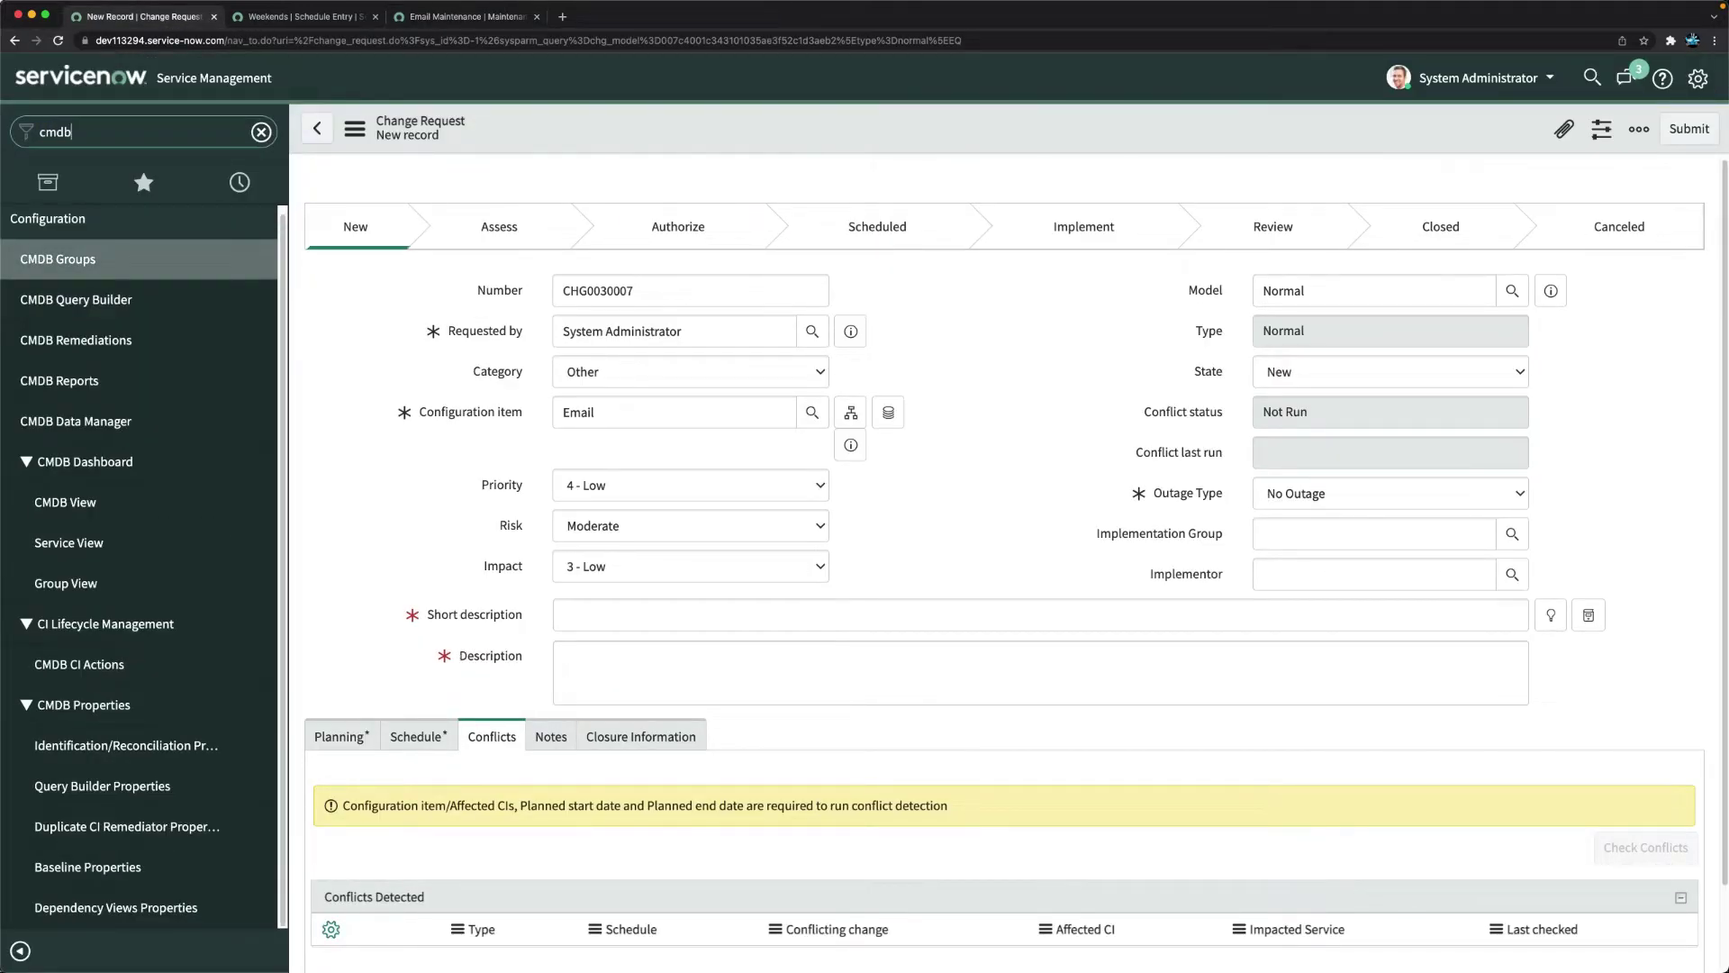
text(_ci_email_server.LIST)
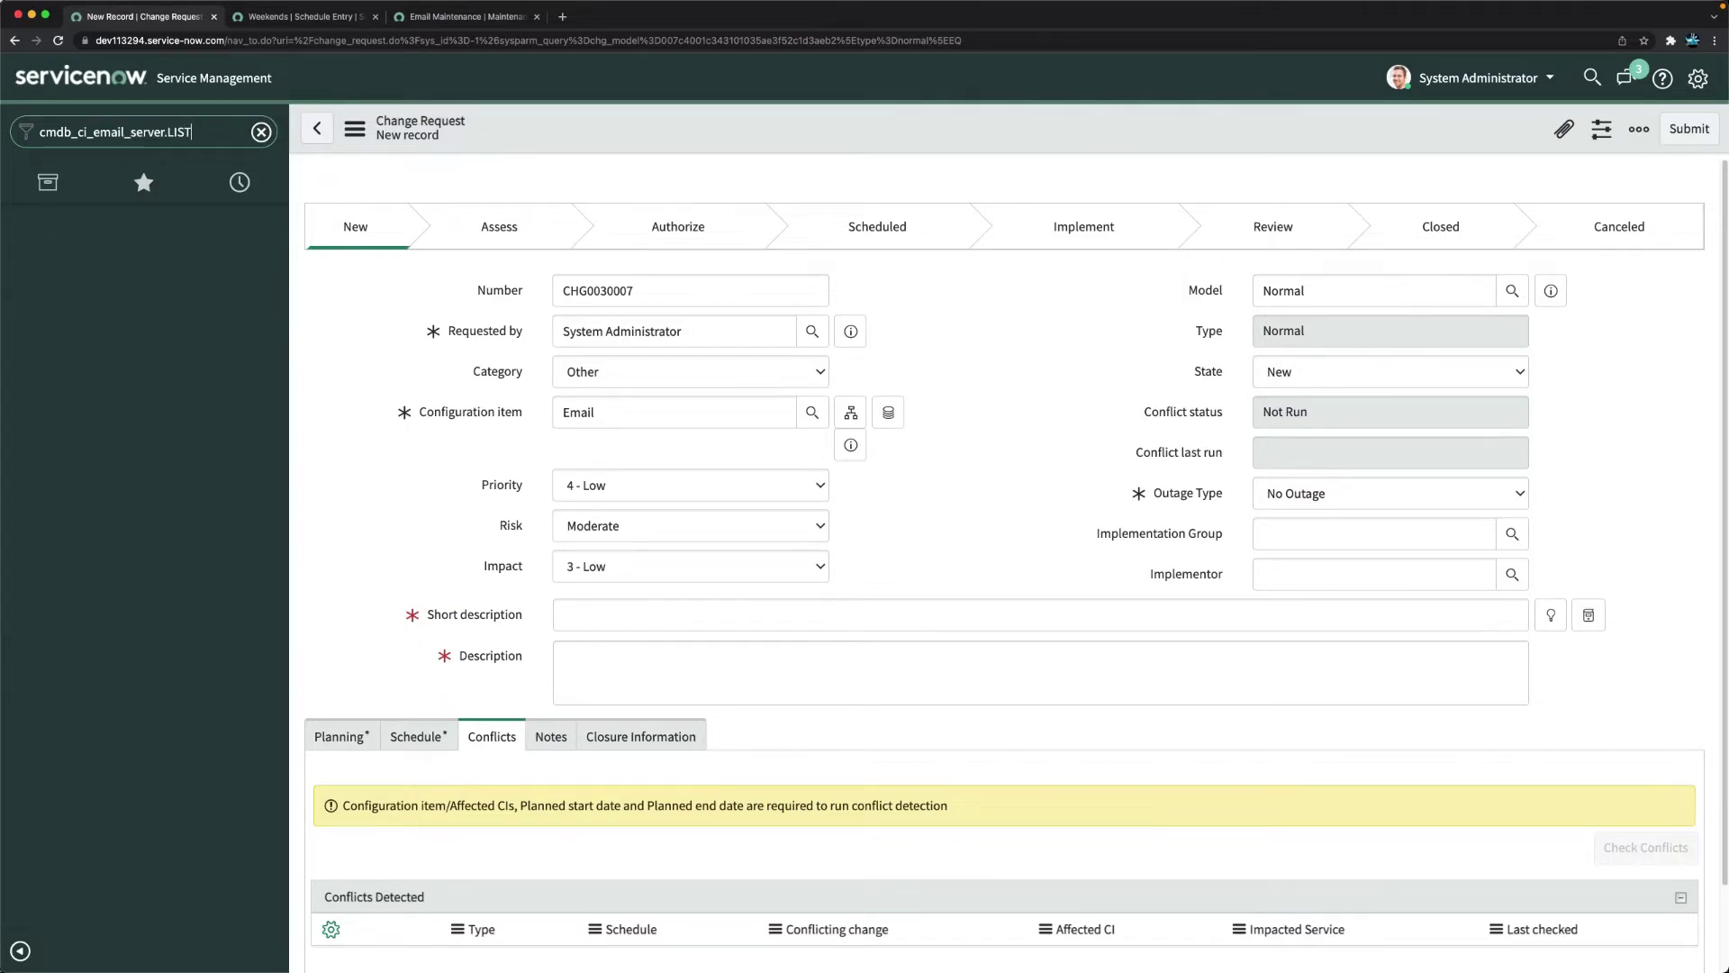
key(Return)
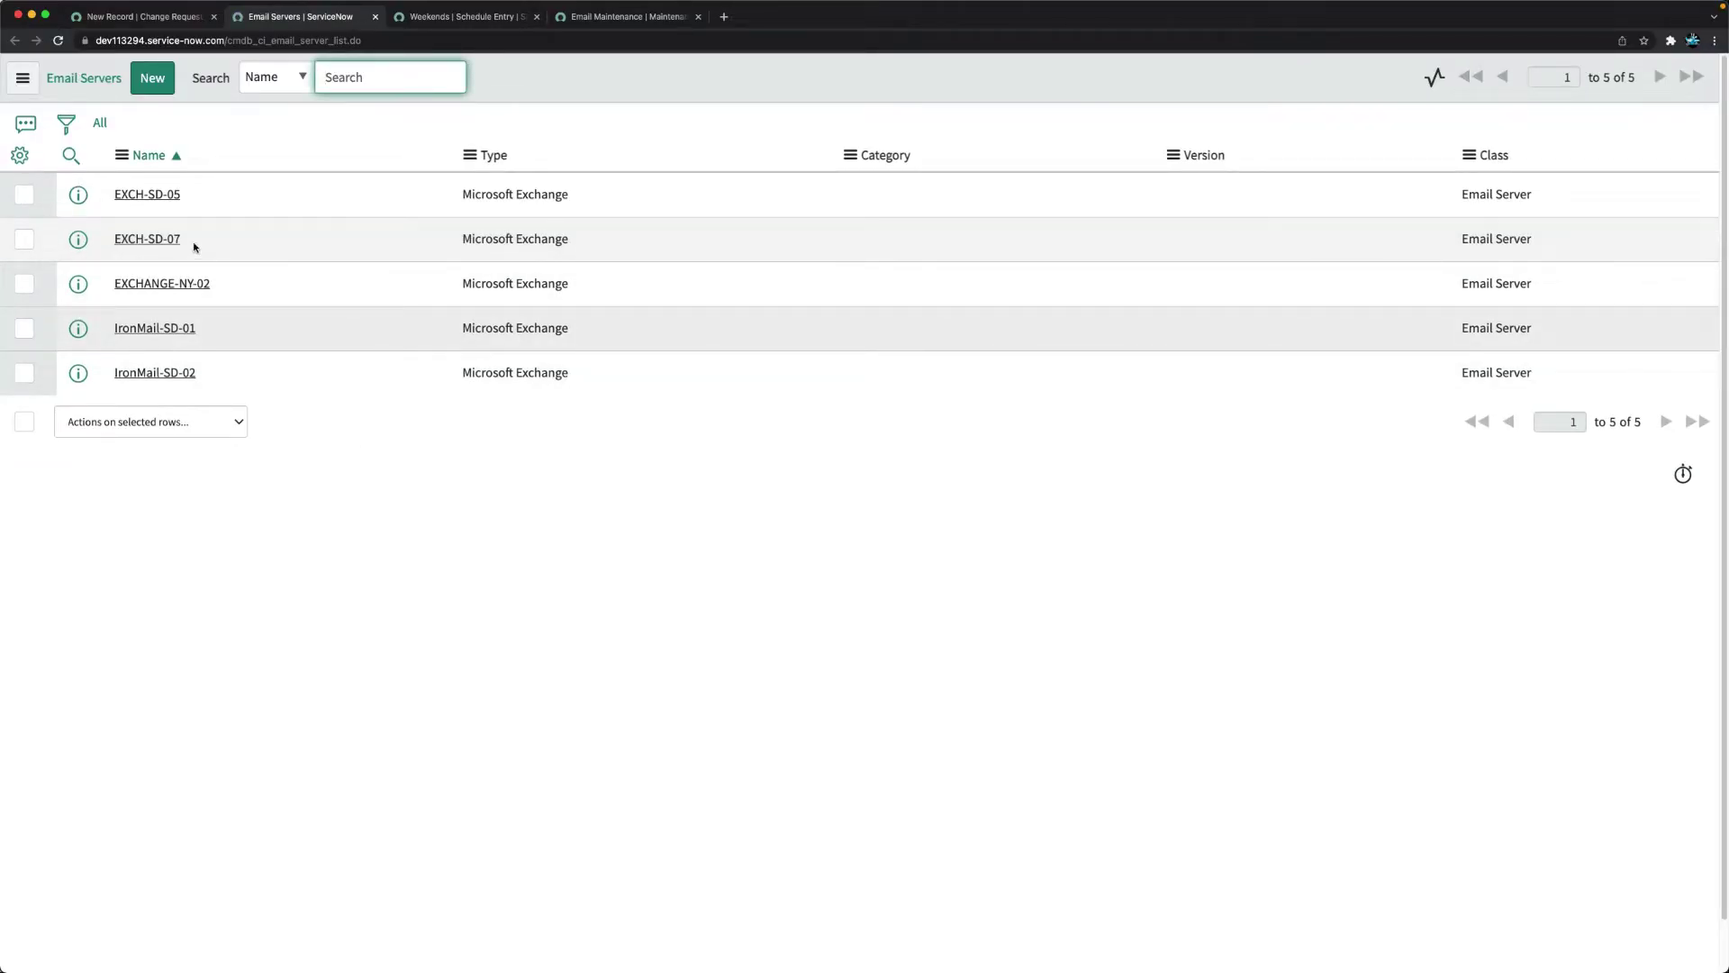
Copy the name EXCH-SD-05 from the email server list and use it as the change request's configuration item.
drag(183, 196, 108, 194)
key(ctrl+c)
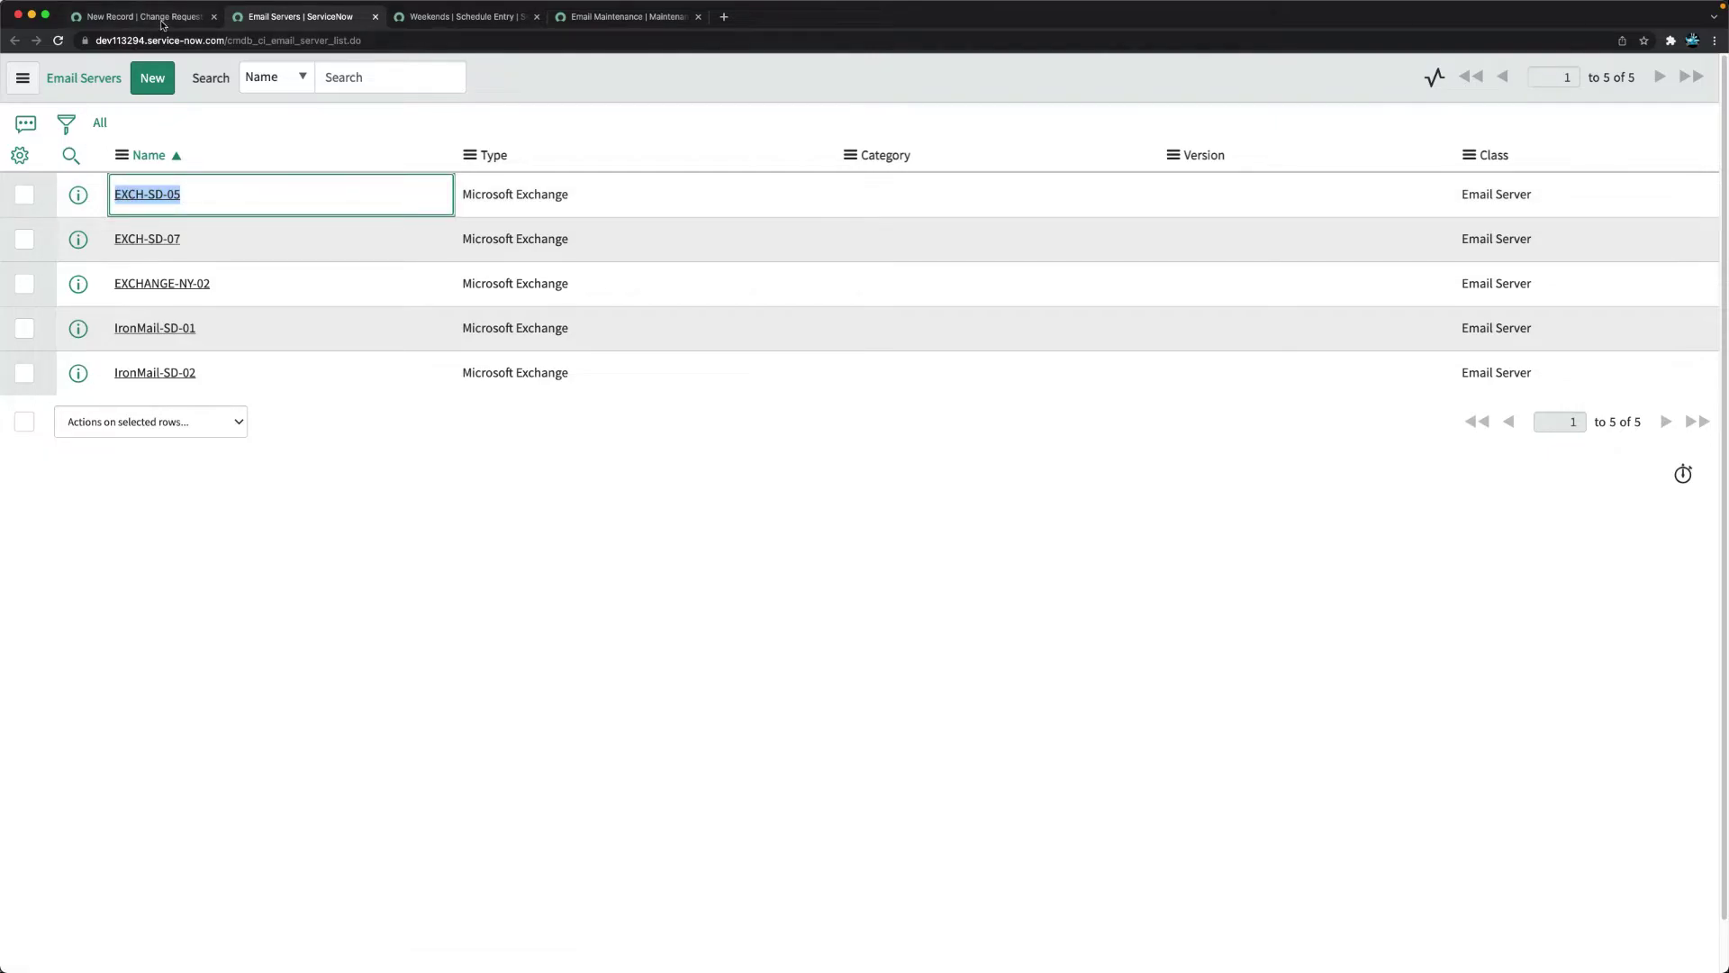
click(163, 24)
drag(619, 415, 389, 416)
key(ctrl+v)
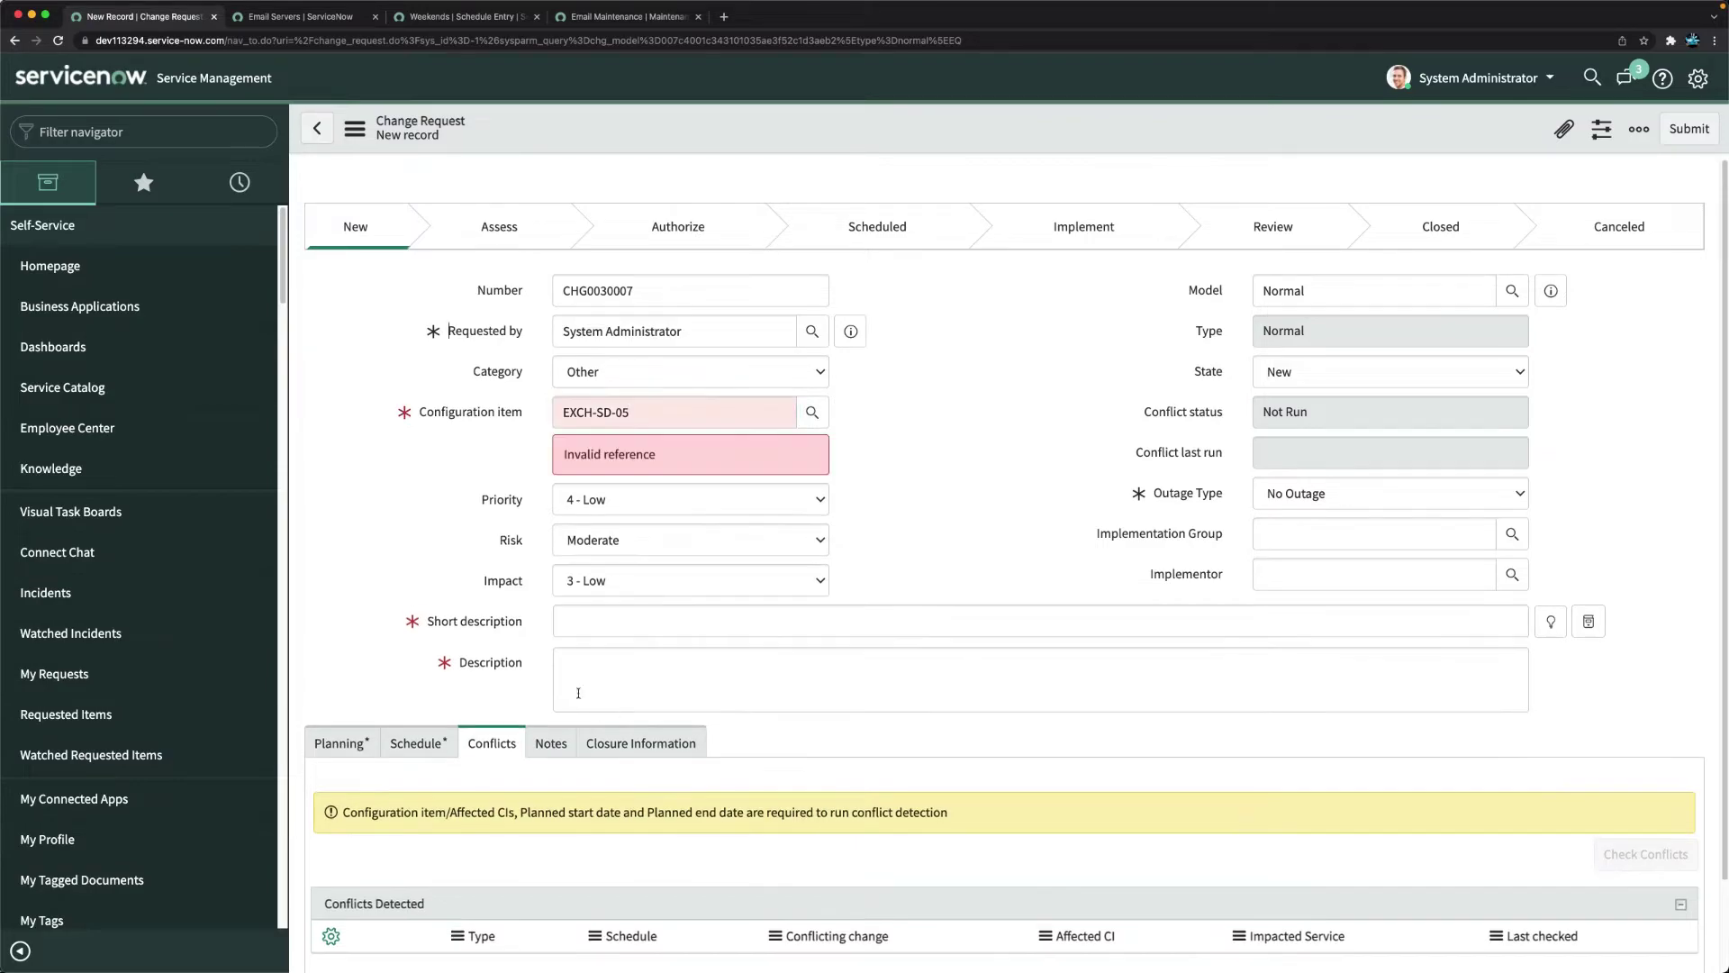
Enter "test" as both the short description and the description of the change request.
click(627, 615)
key(super+a)
key(super+c)
click(664, 687)
key(super+v)
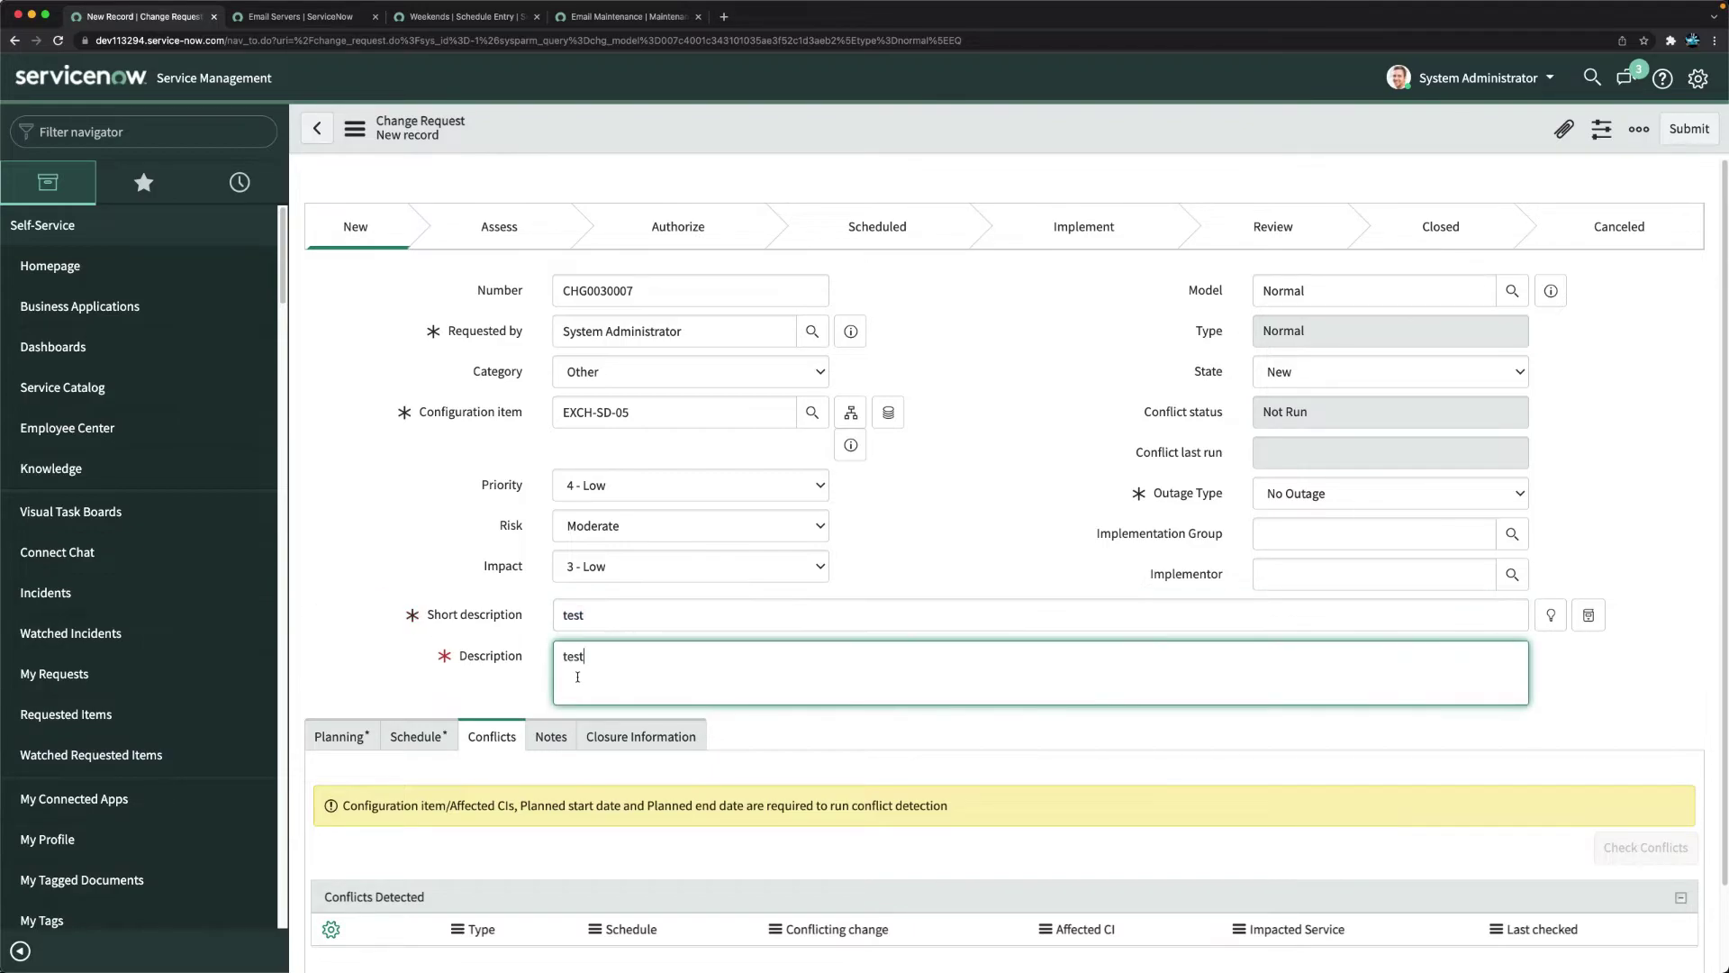
Enter "test" as the implementation plan in the change request's planning details.
scroll(393, 607, down, 2)
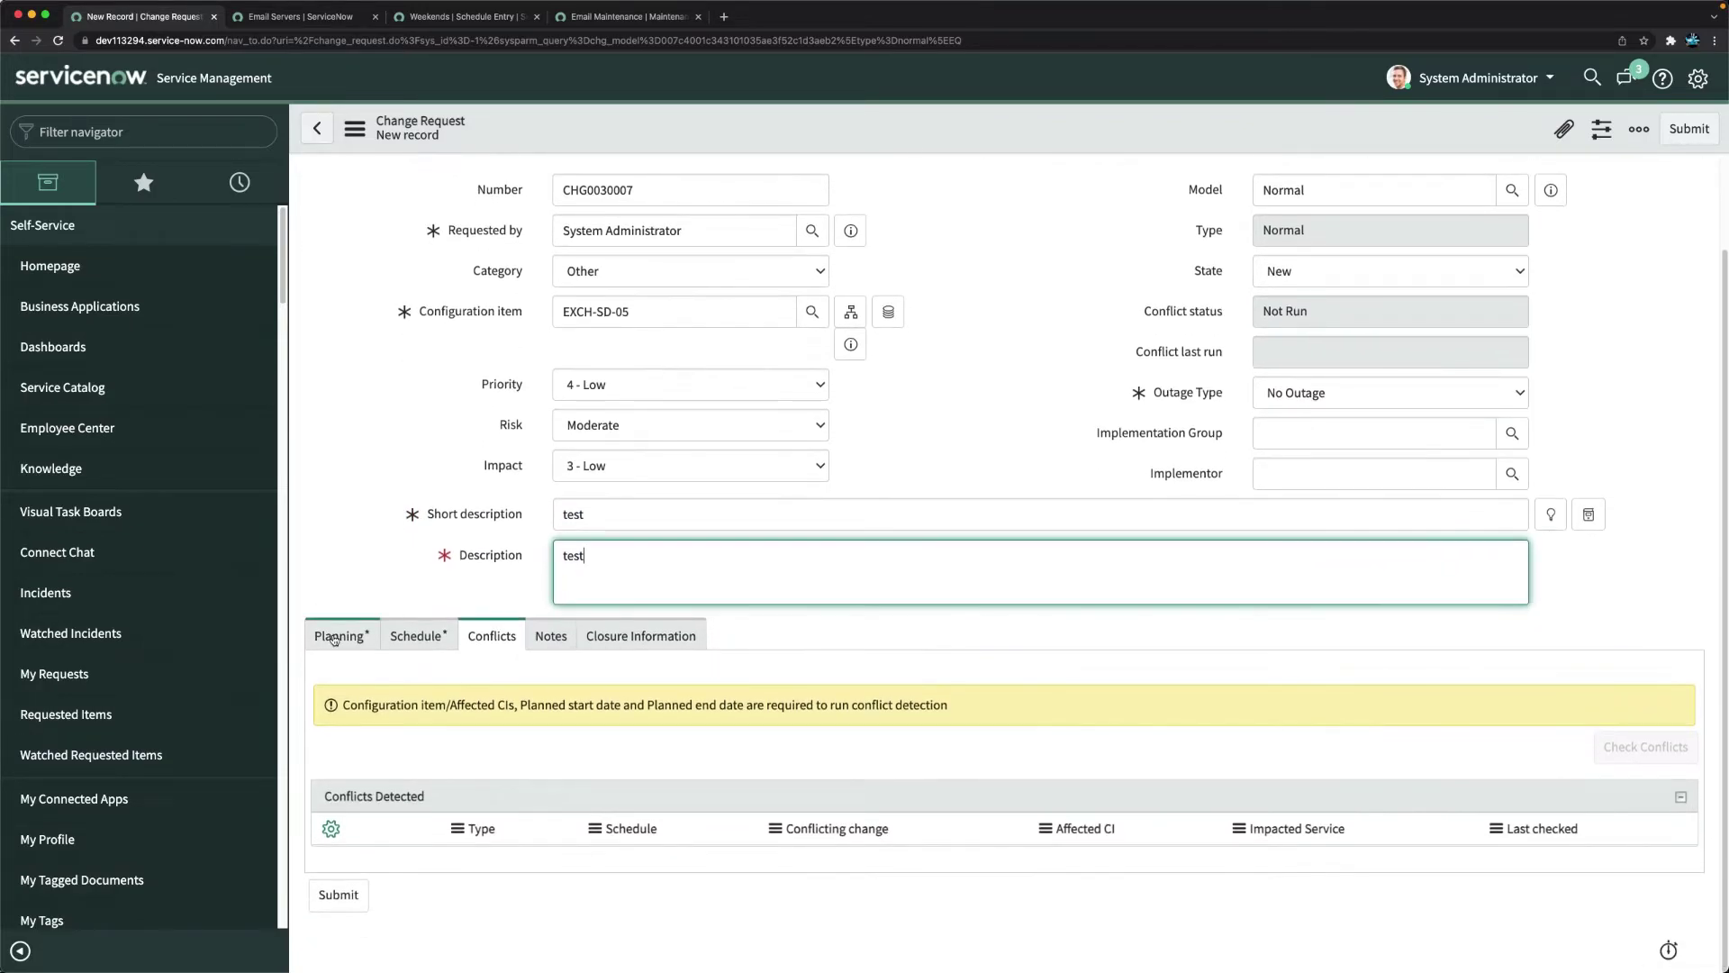
click(338, 640)
click(506, 698)
click(620, 786)
key(super+v)
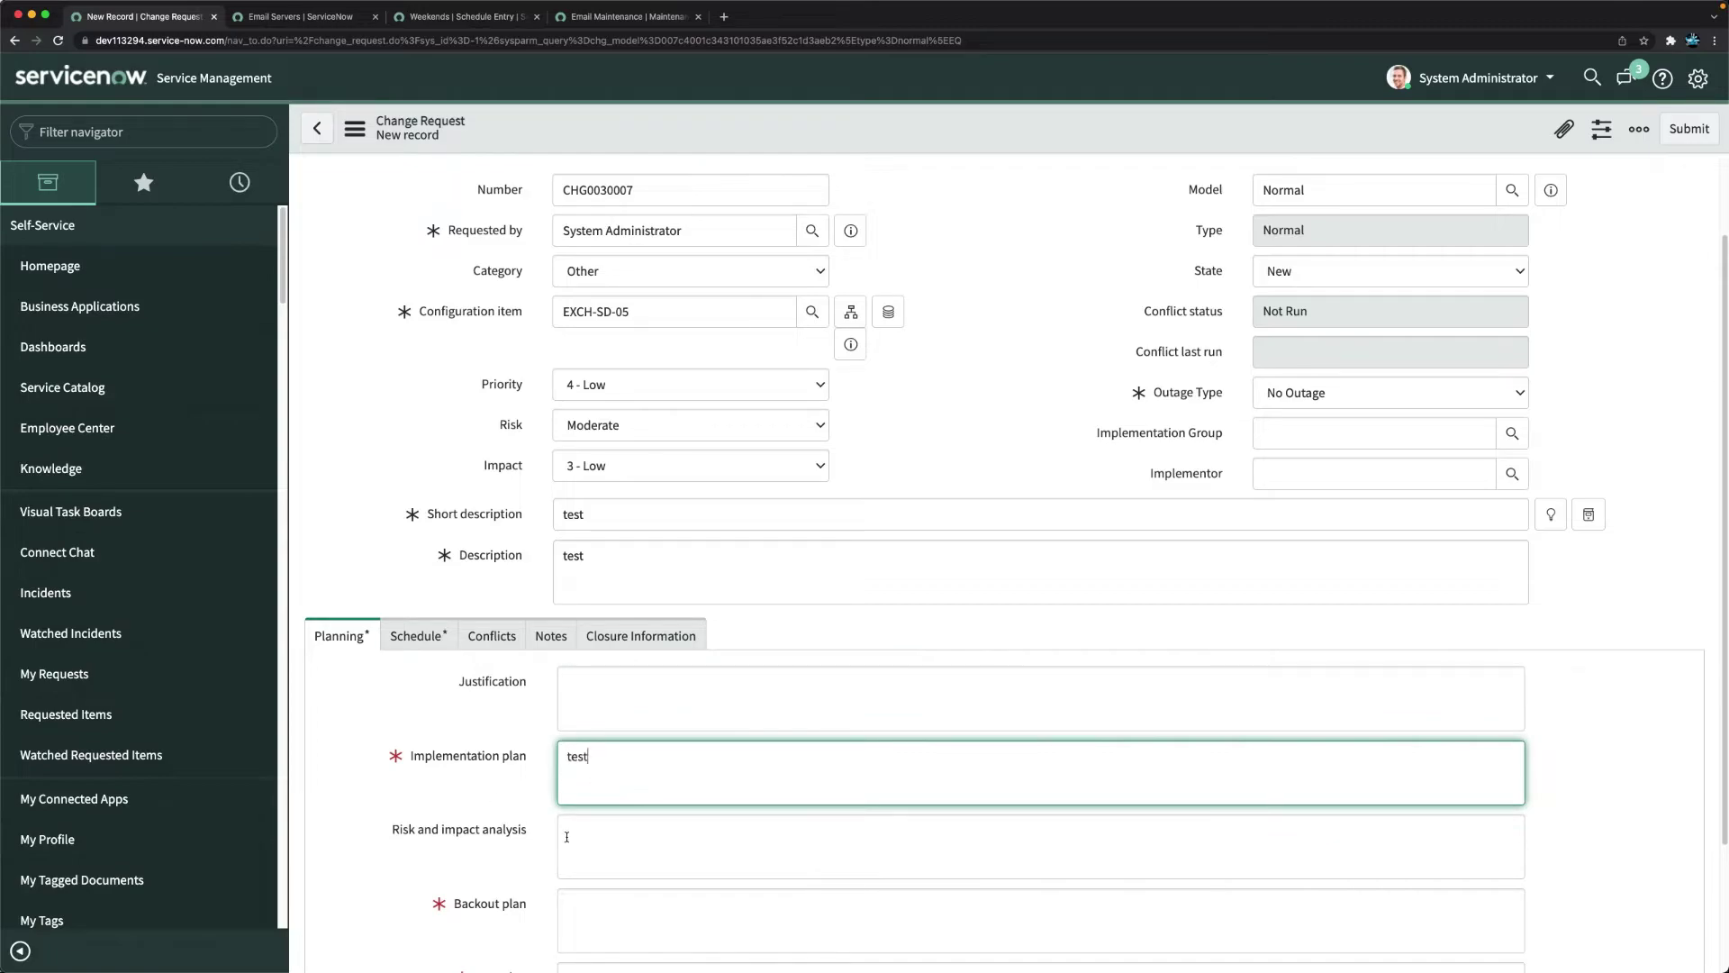
Enter "test" as both the backout plan and the test plan in the change request's planning details.
click(589, 894)
key(super+v)
scroll(589, 881, up, 2)
scroll(589, 882, down, 3)
click(576, 827)
key(super+v)
click(409, 457)
click(815, 717)
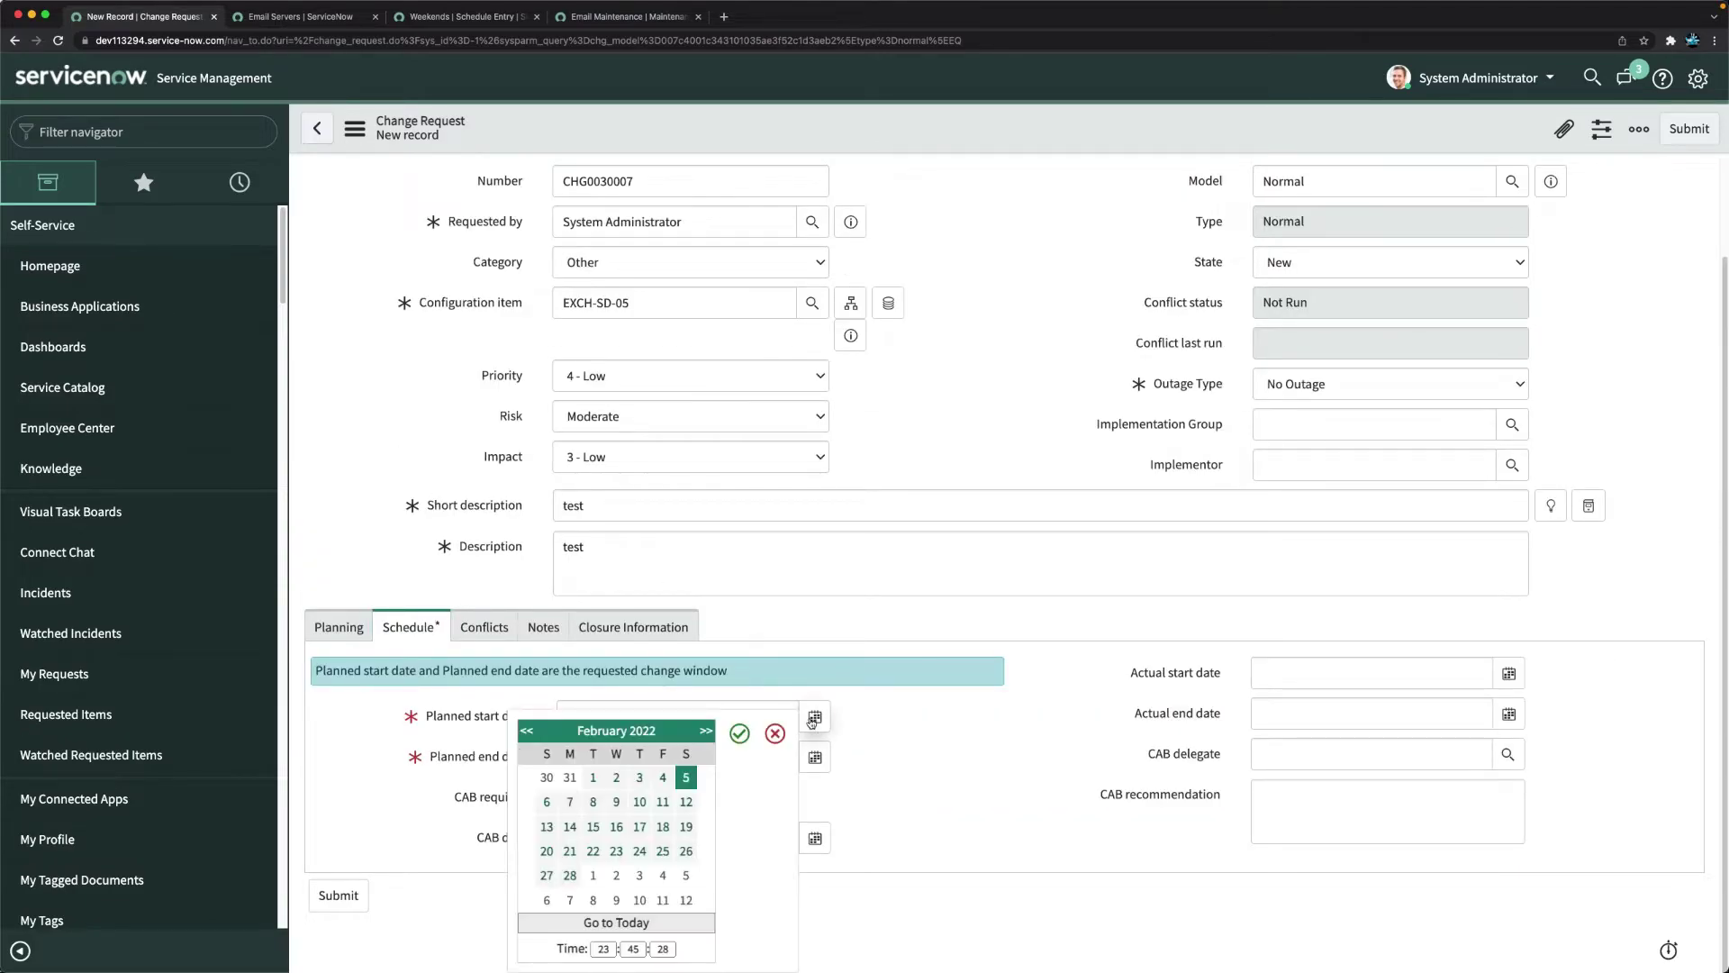
click(548, 803)
click(570, 802)
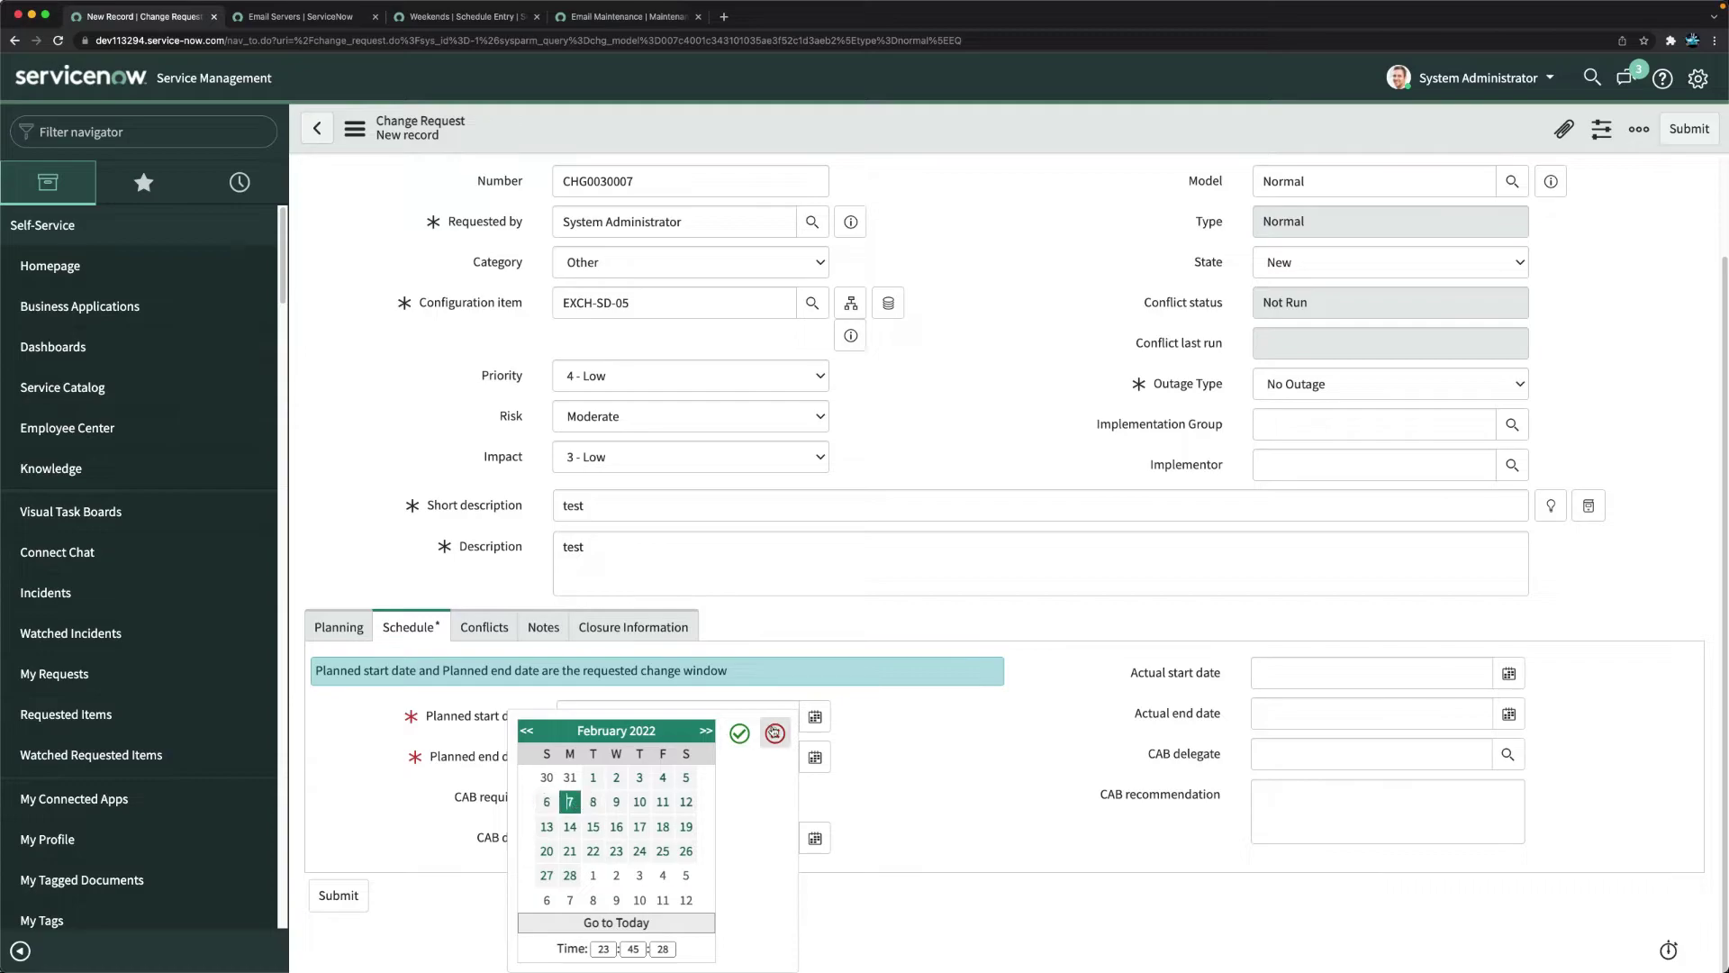
click(740, 733)
click(815, 757)
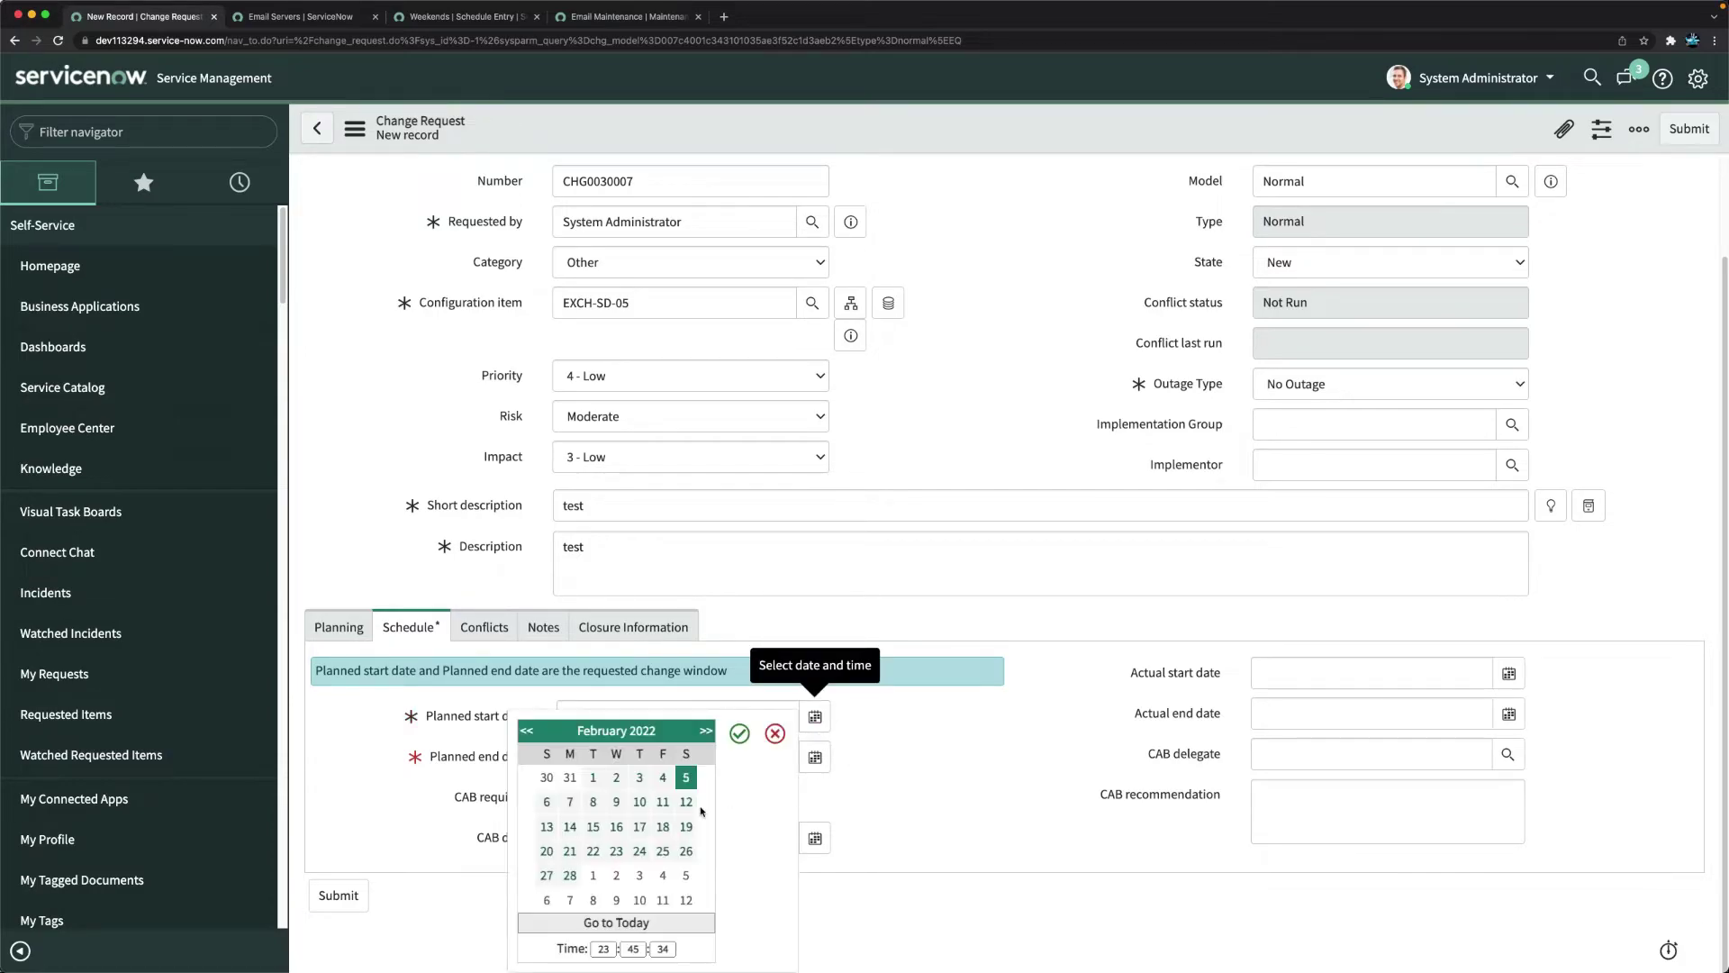
click(593, 803)
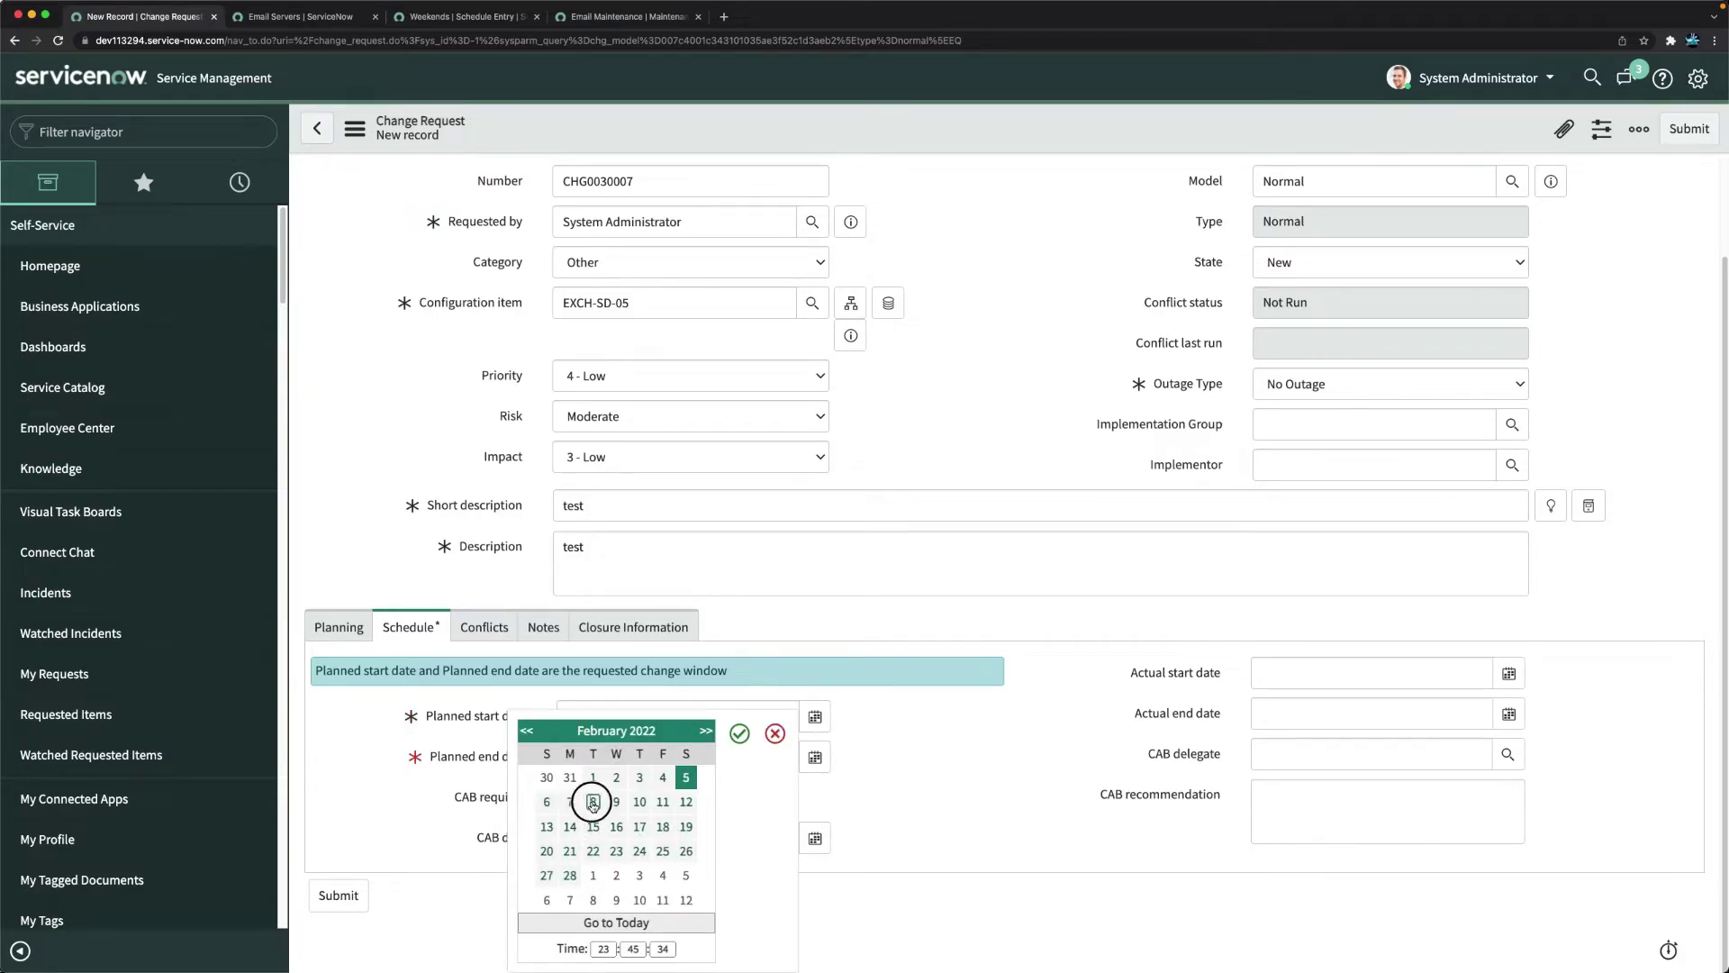
click(739, 733)
Save the new change request while keeping its form open.
scroll(807, 547, up, 2)
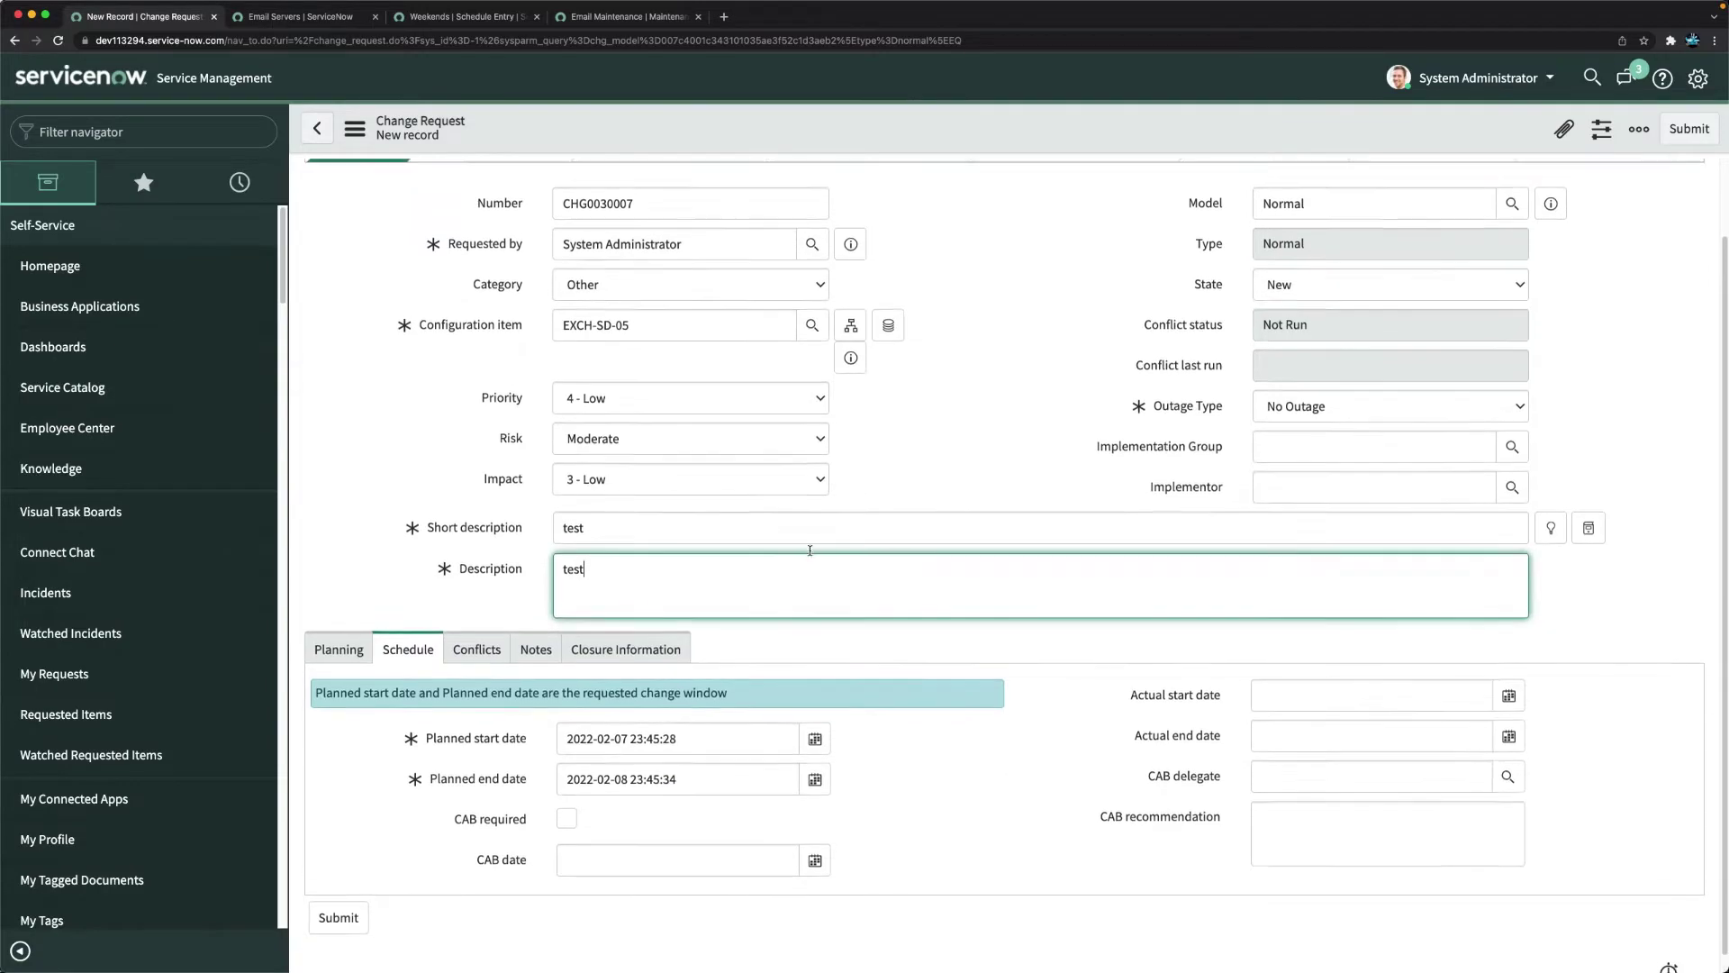
click(1050, 429)
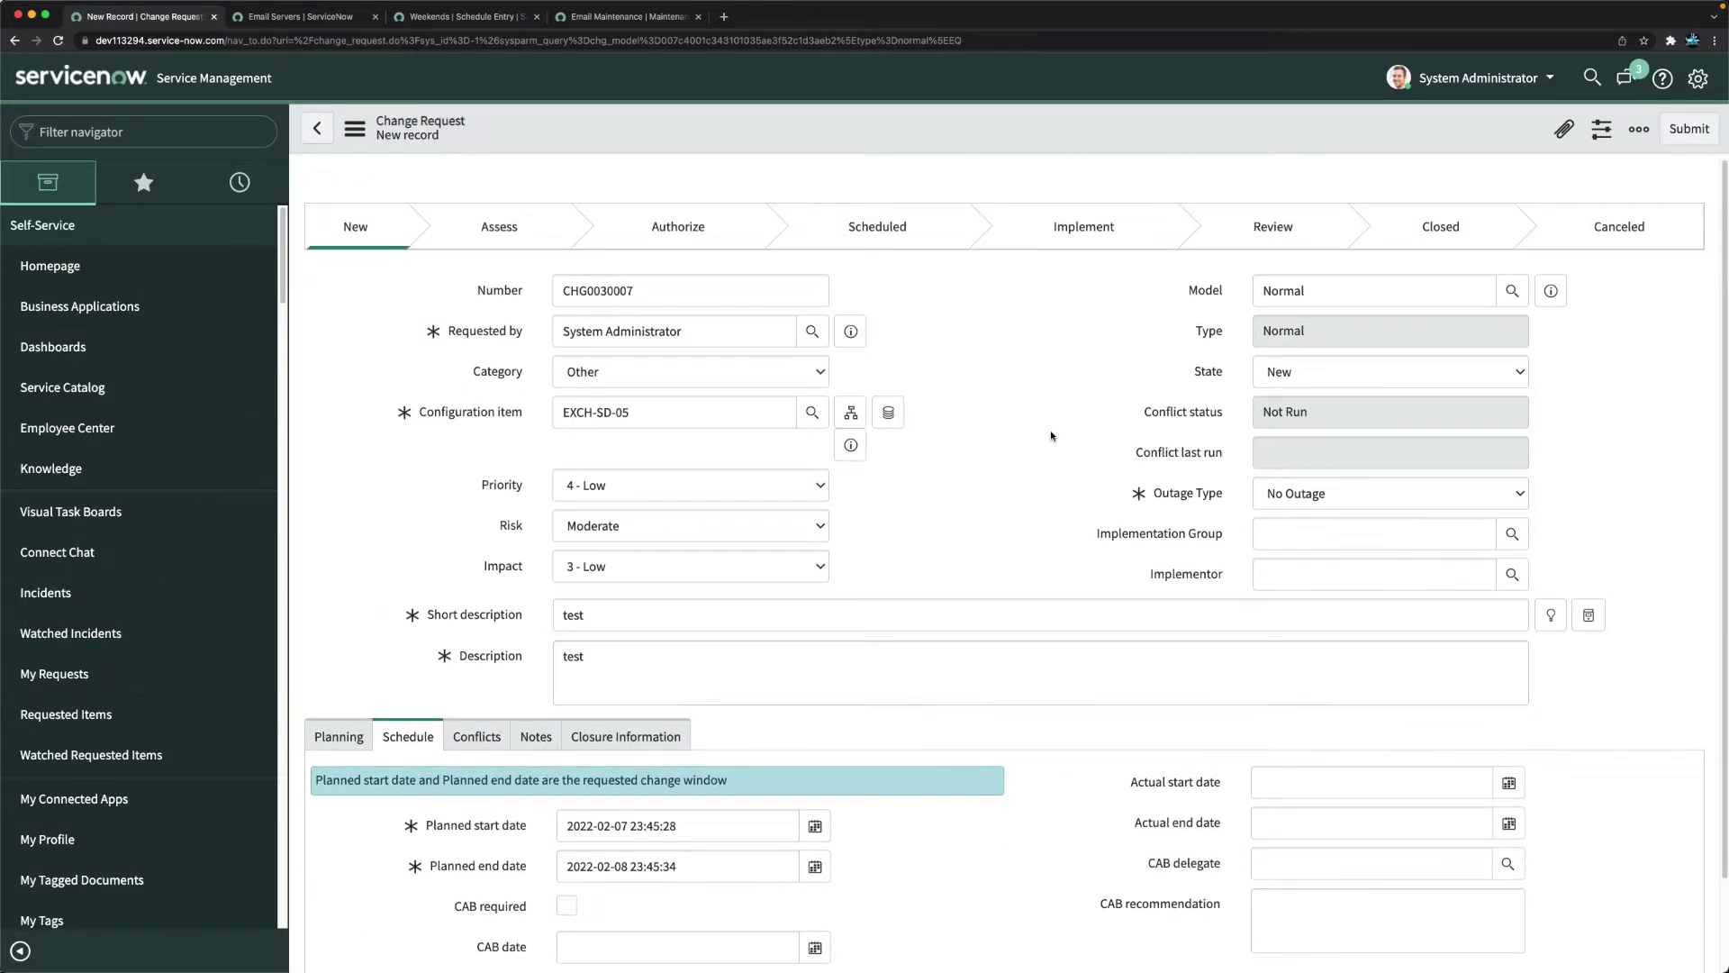
right_click(909, 132)
click(996, 146)
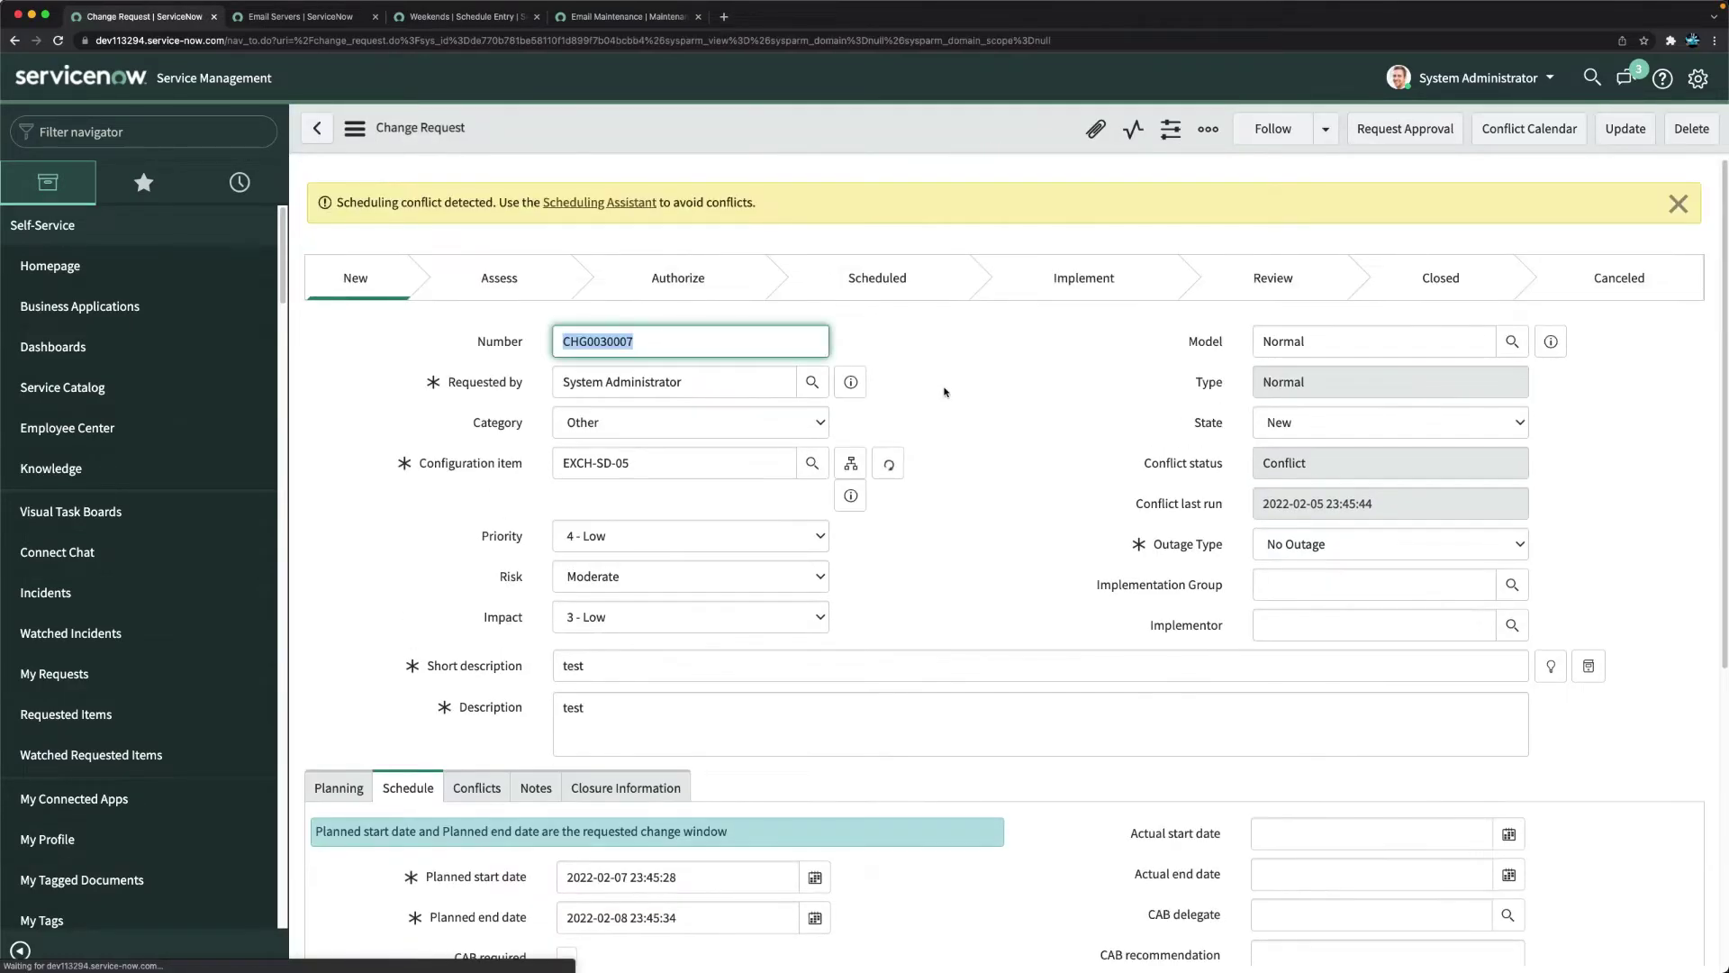
Examine the scheduling conflicts detected for the saved change request and the schedules that cause them.
scroll(1005, 405, down, 4)
scroll(631, 297, up, 4)
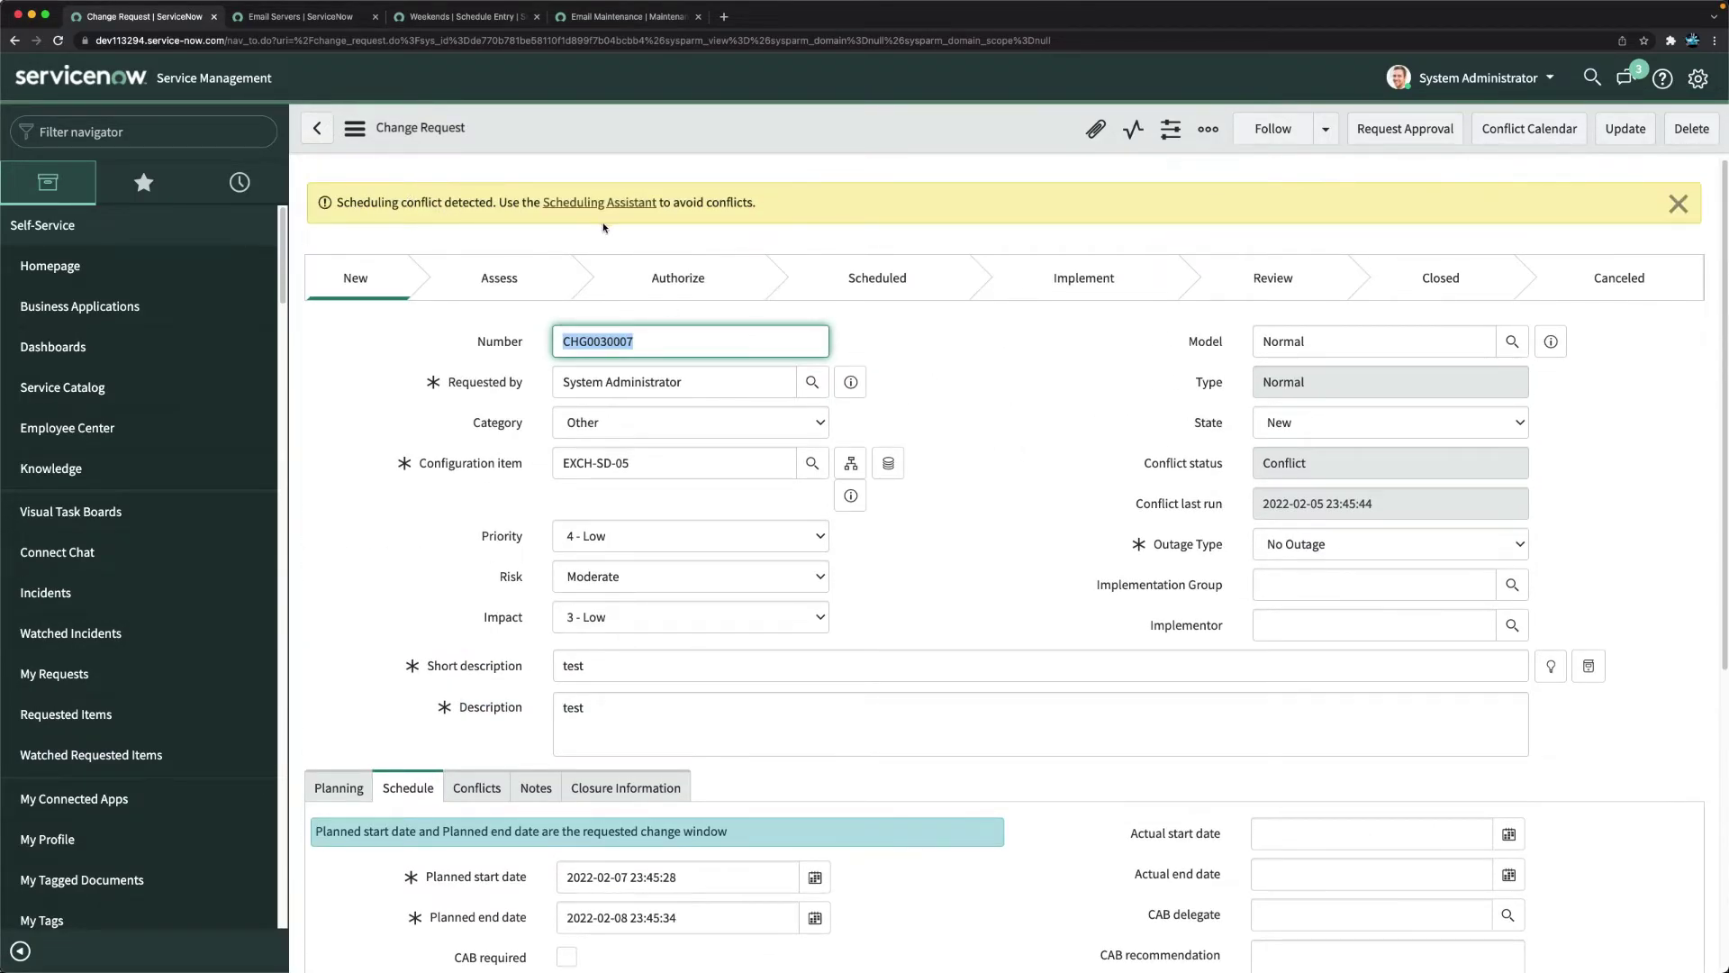
scroll(498, 456, down, 5)
click(490, 354)
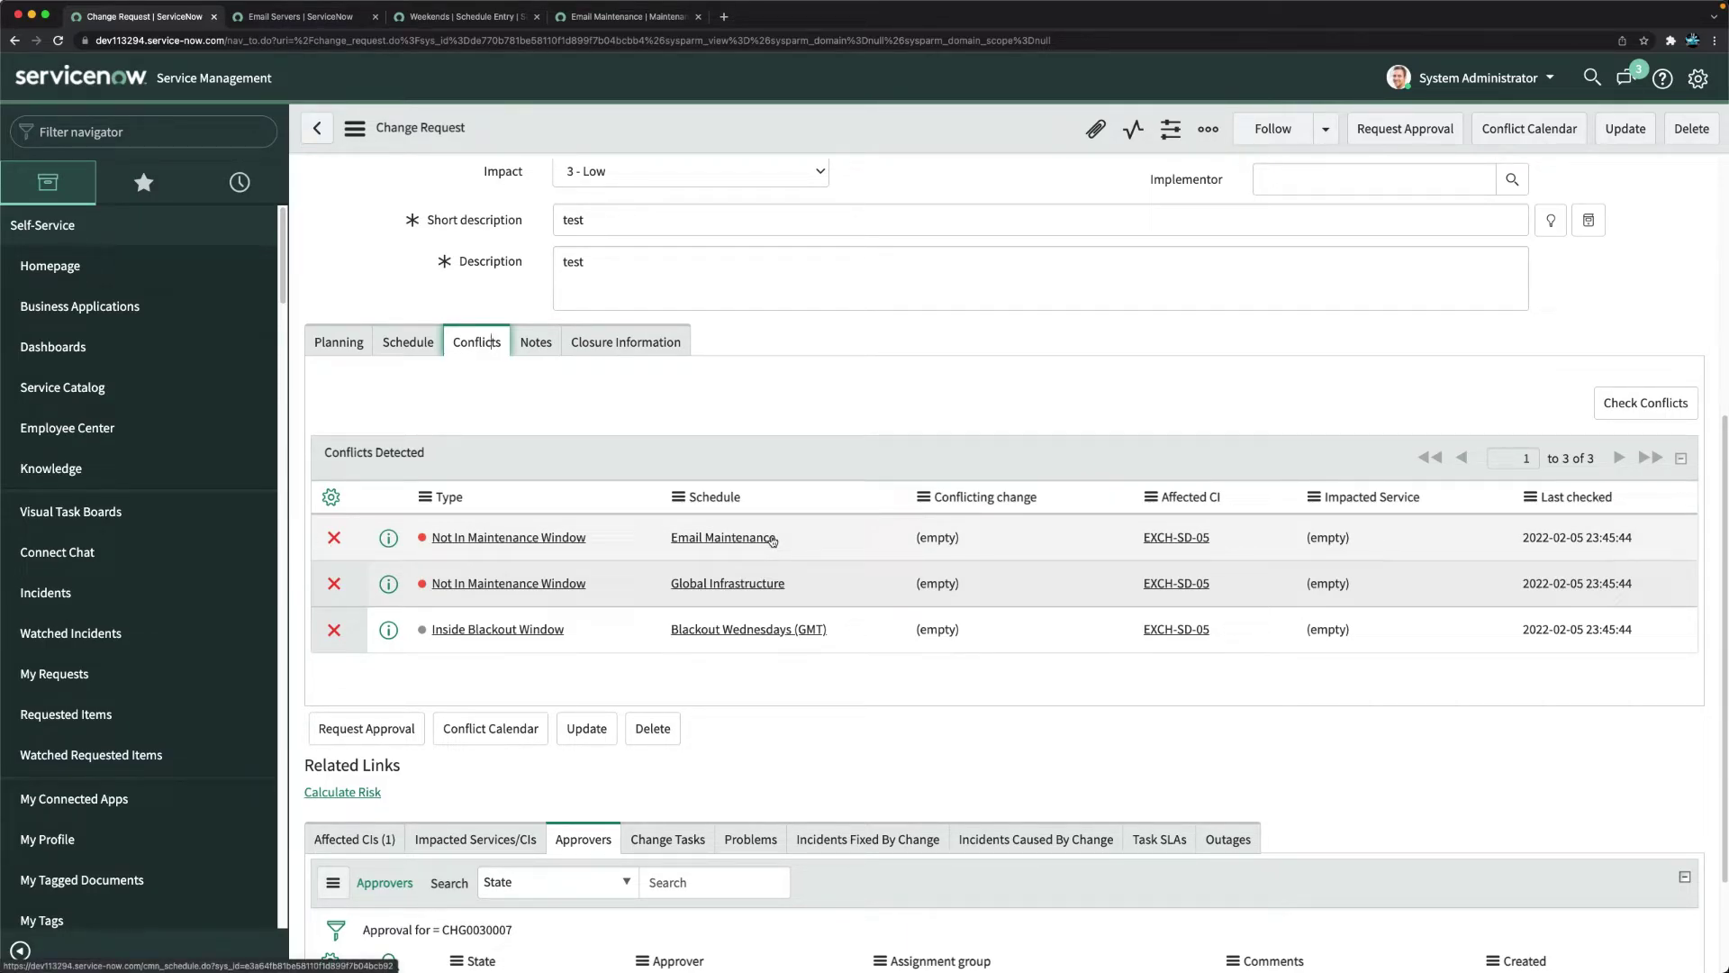
scroll(747, 559, down, 1)
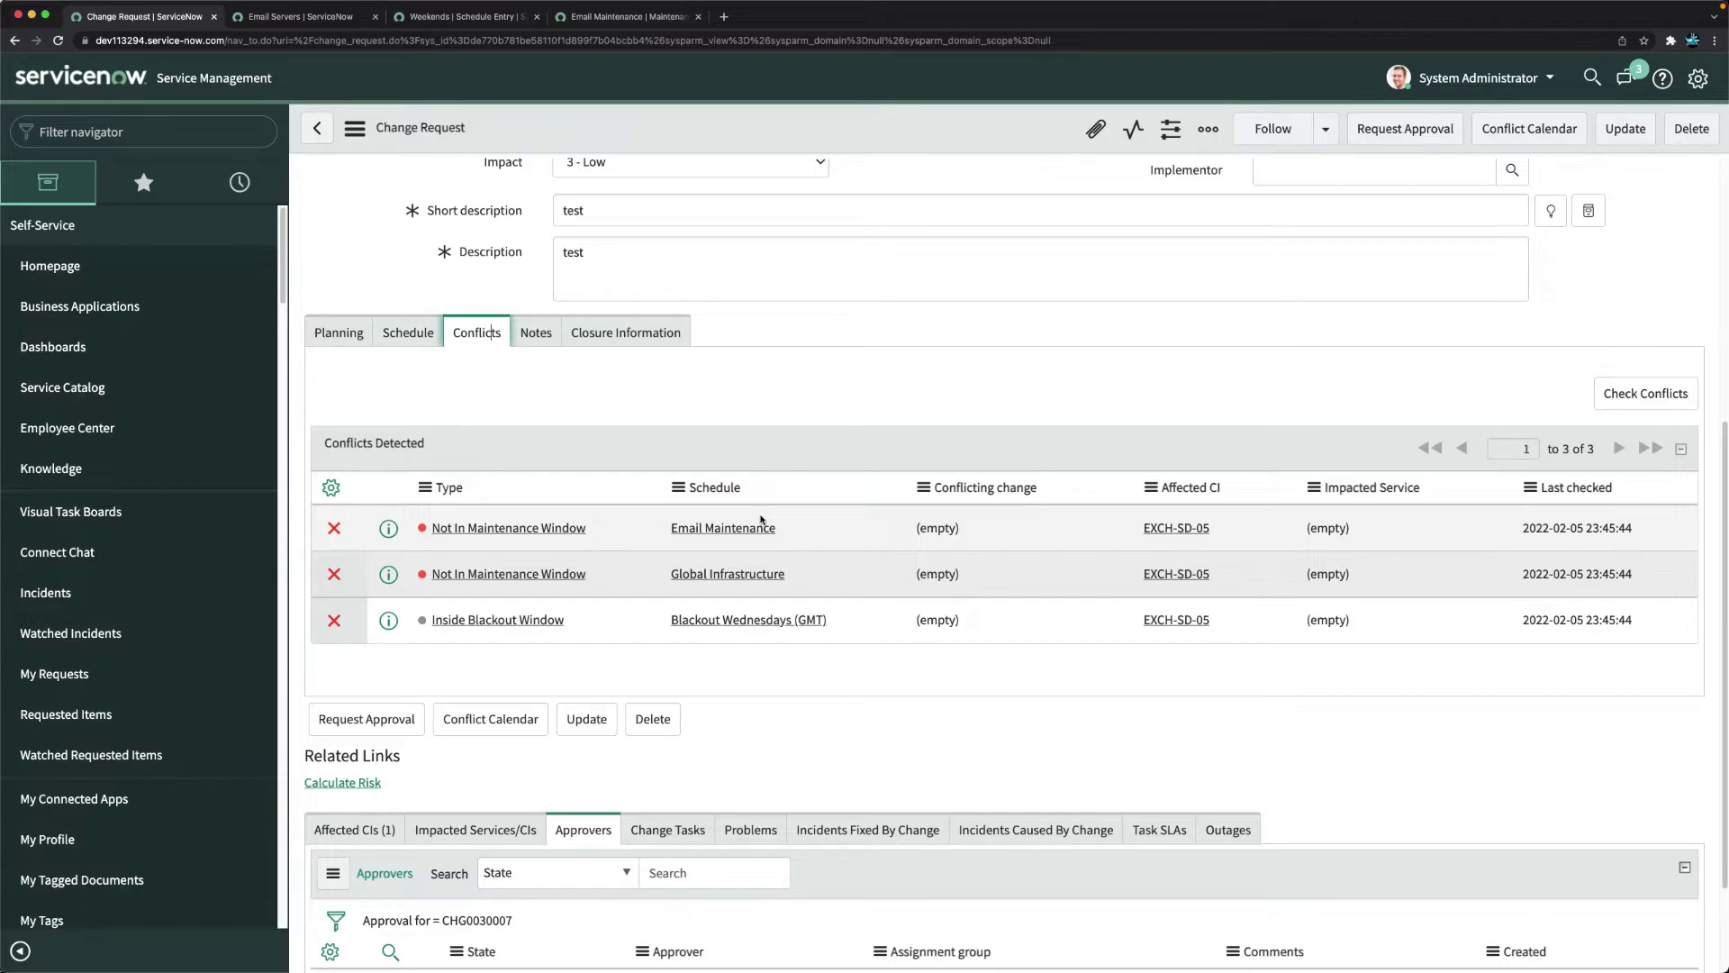
Open the change request's conflict calendar and display it by month.
click(1521, 131)
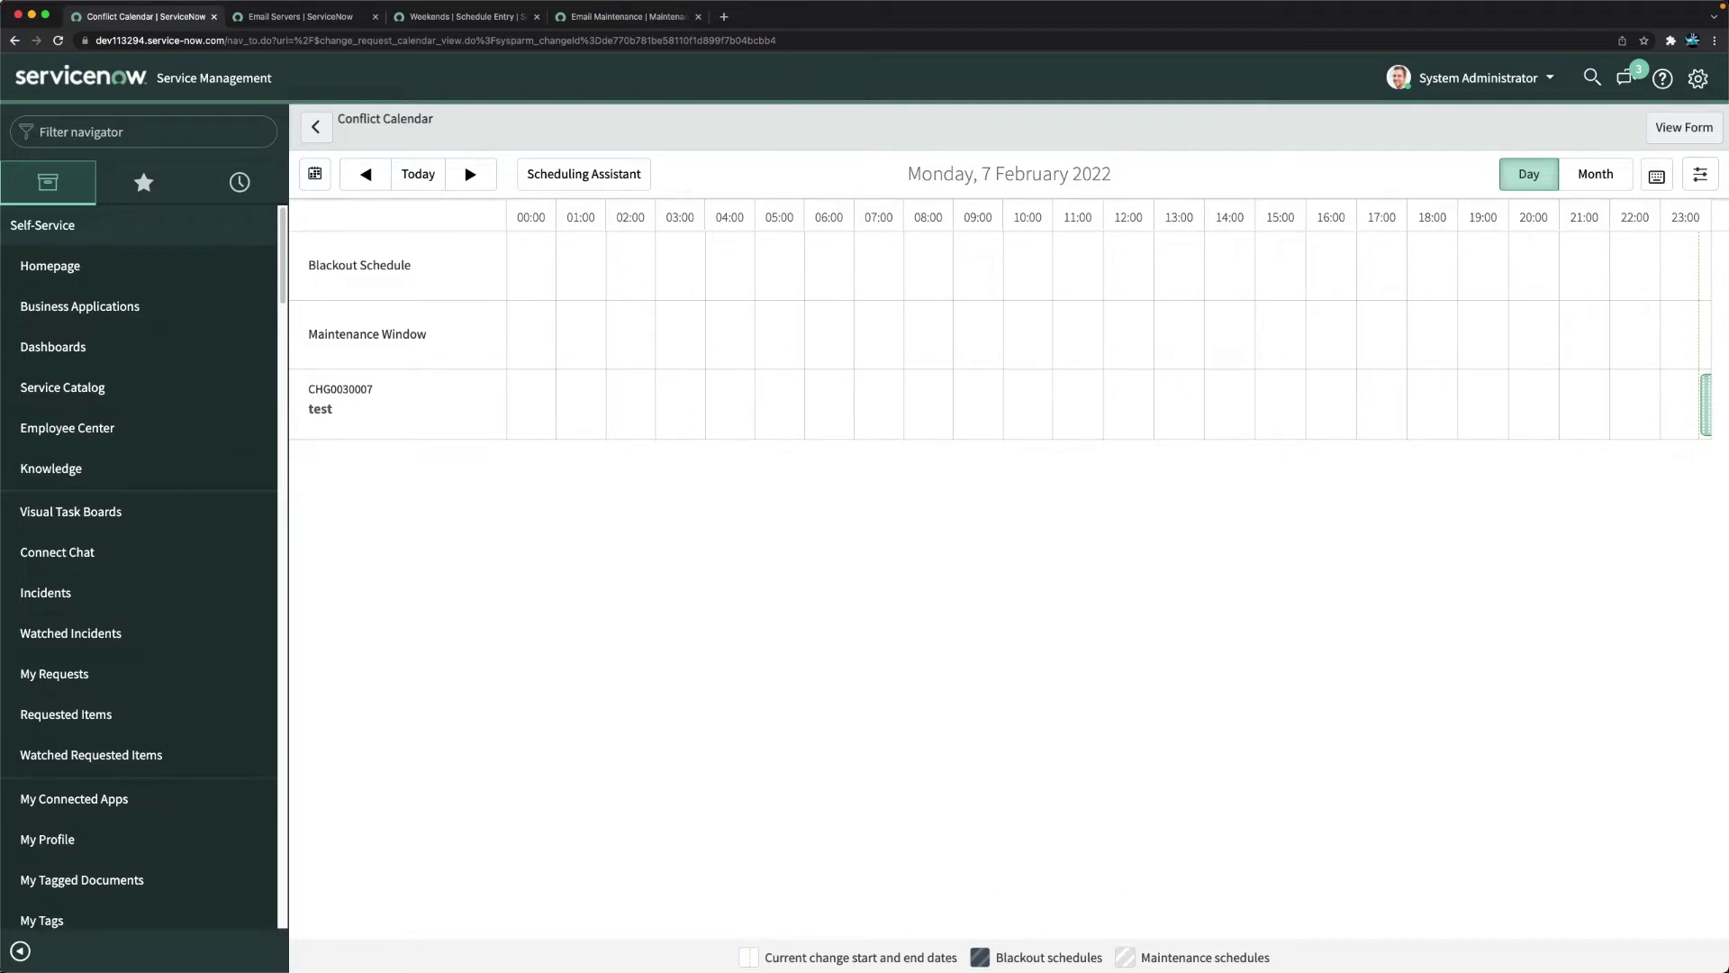
click(1478, 402)
drag(1709, 400, 1097, 396)
click(1023, 509)
click(1608, 171)
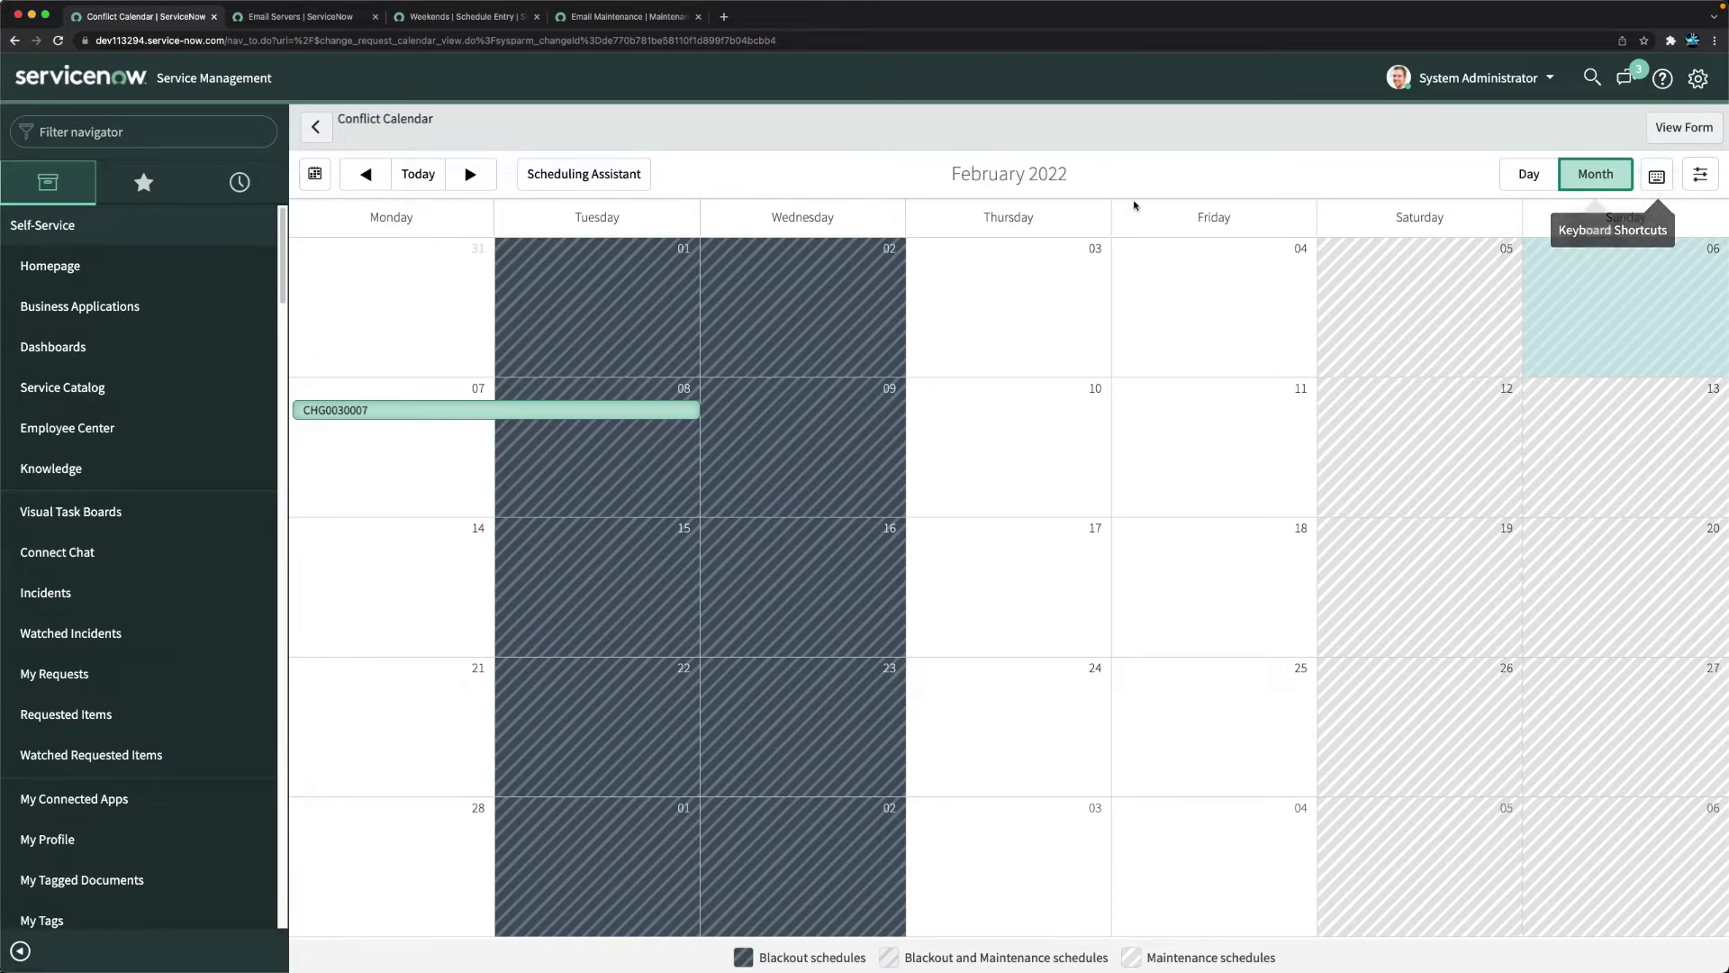
Advance the conflict calendar to July 2022 and run the Scheduling Assistant to look for availability, then dismiss its result.
click(485, 177)
click(486, 178)
click(484, 177)
click(477, 176)
click(476, 176)
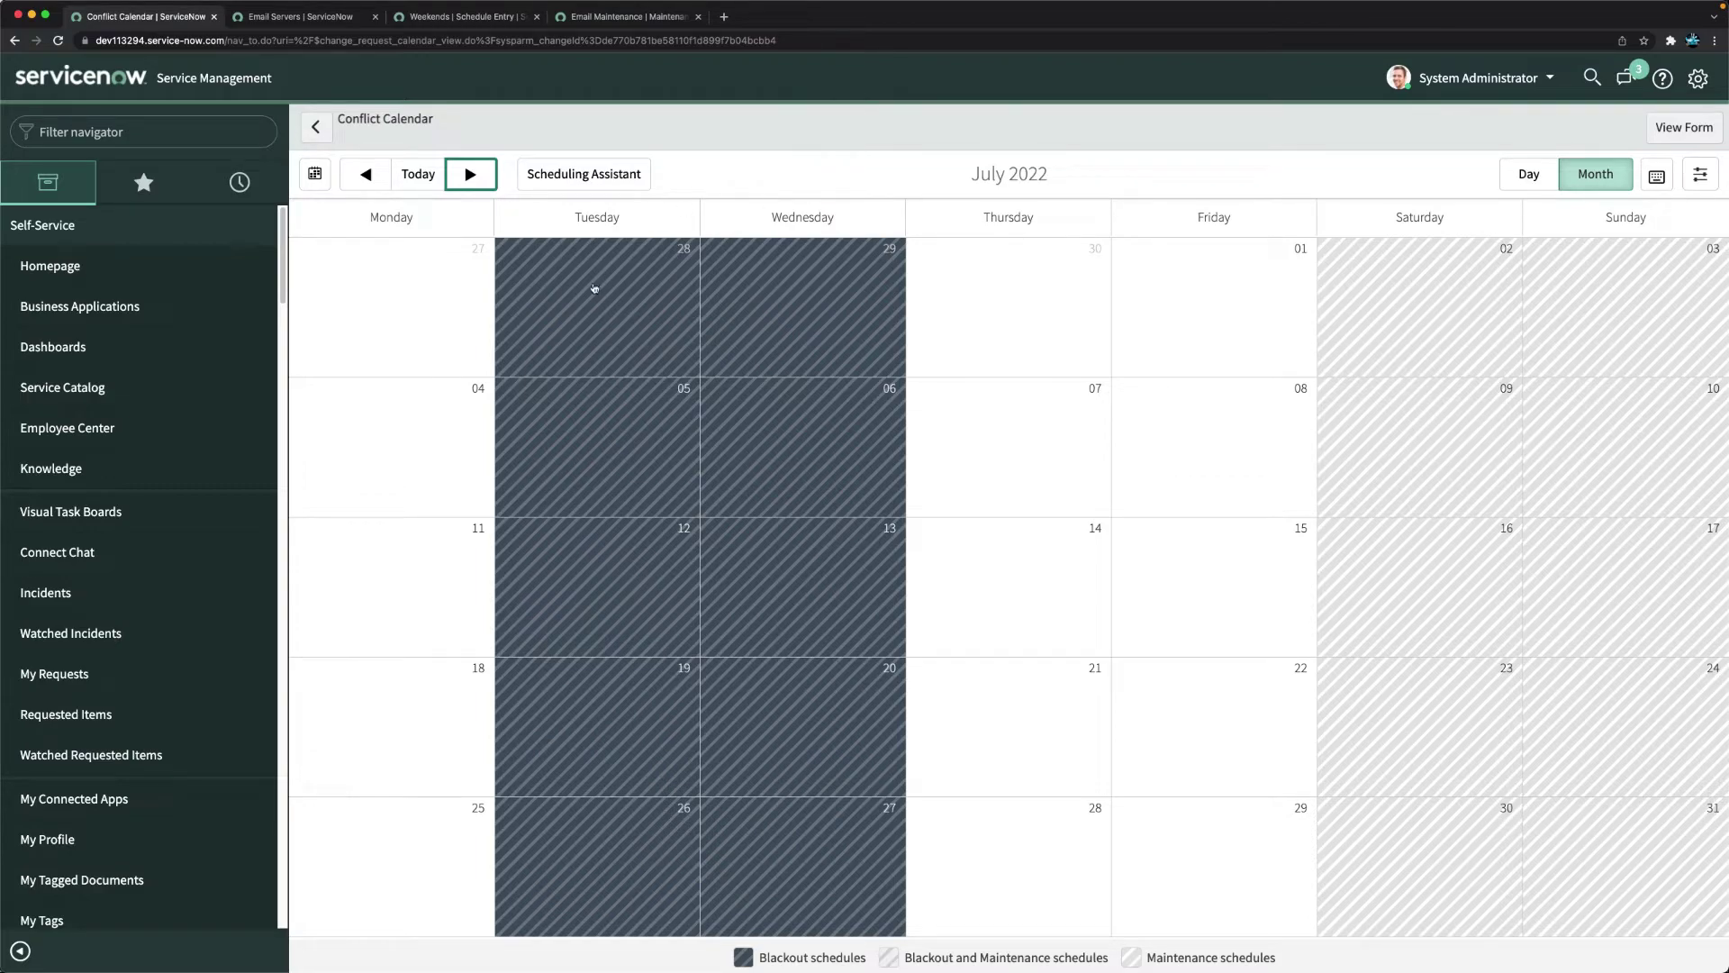
click(585, 178)
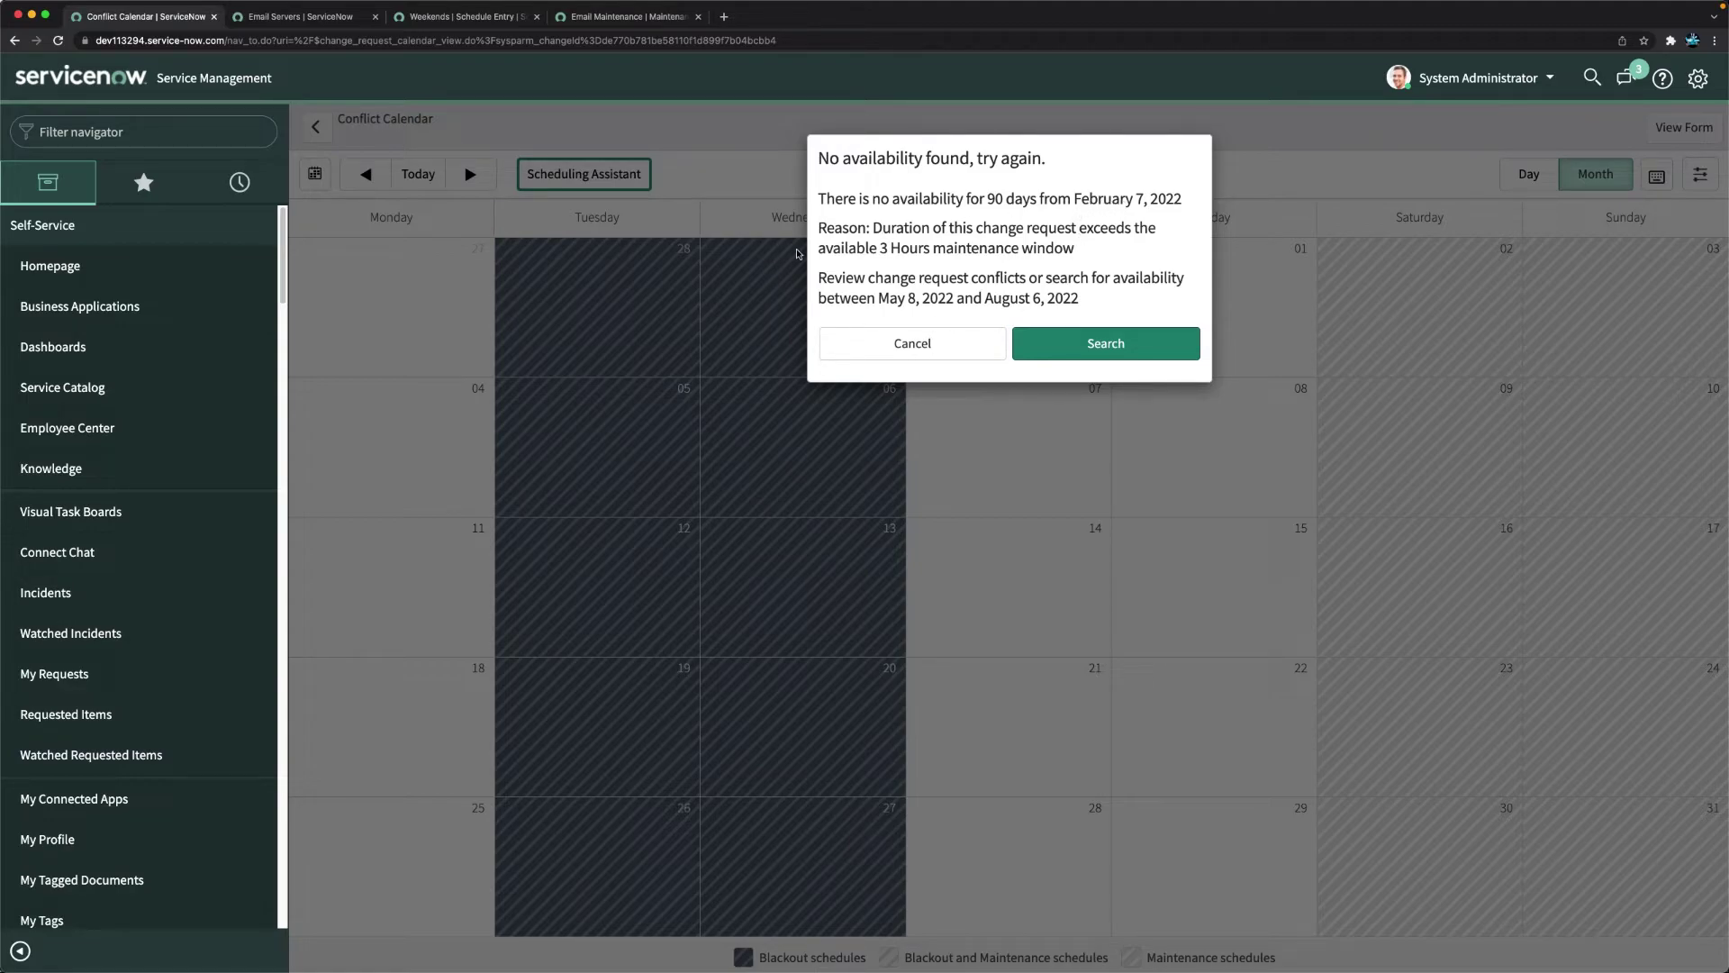
click(898, 345)
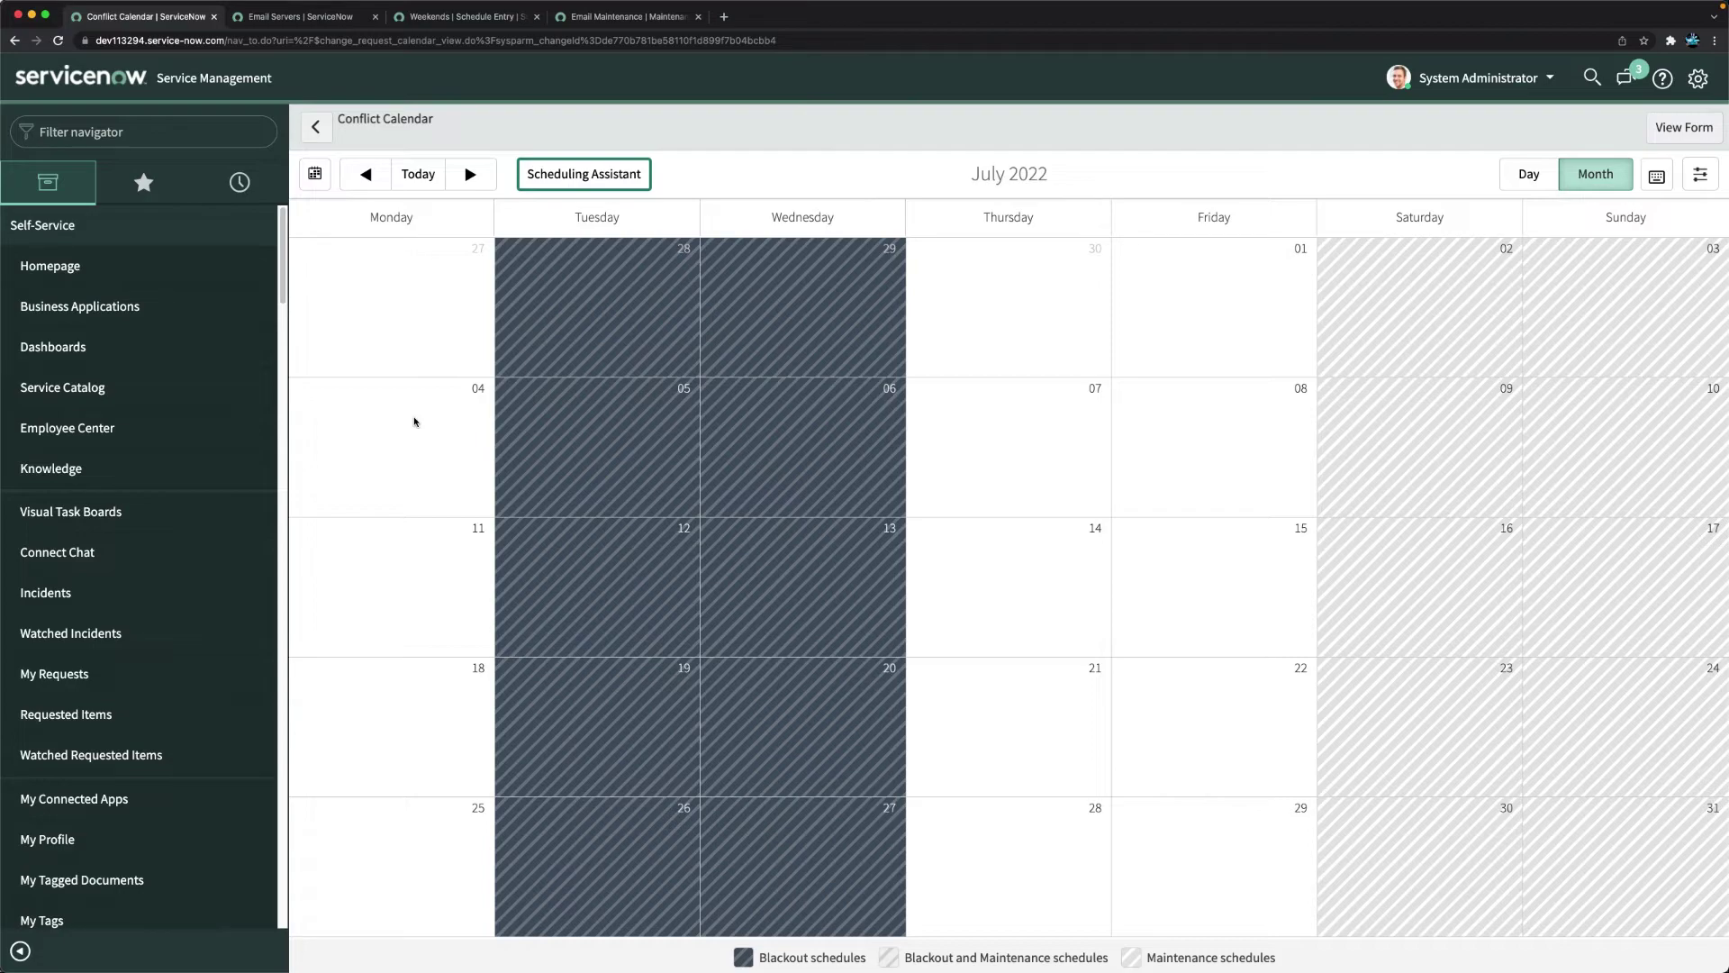
Filter the navigator by "change" and open the list of blackout schedules.
click(153, 152)
click(162, 136)
text(change)
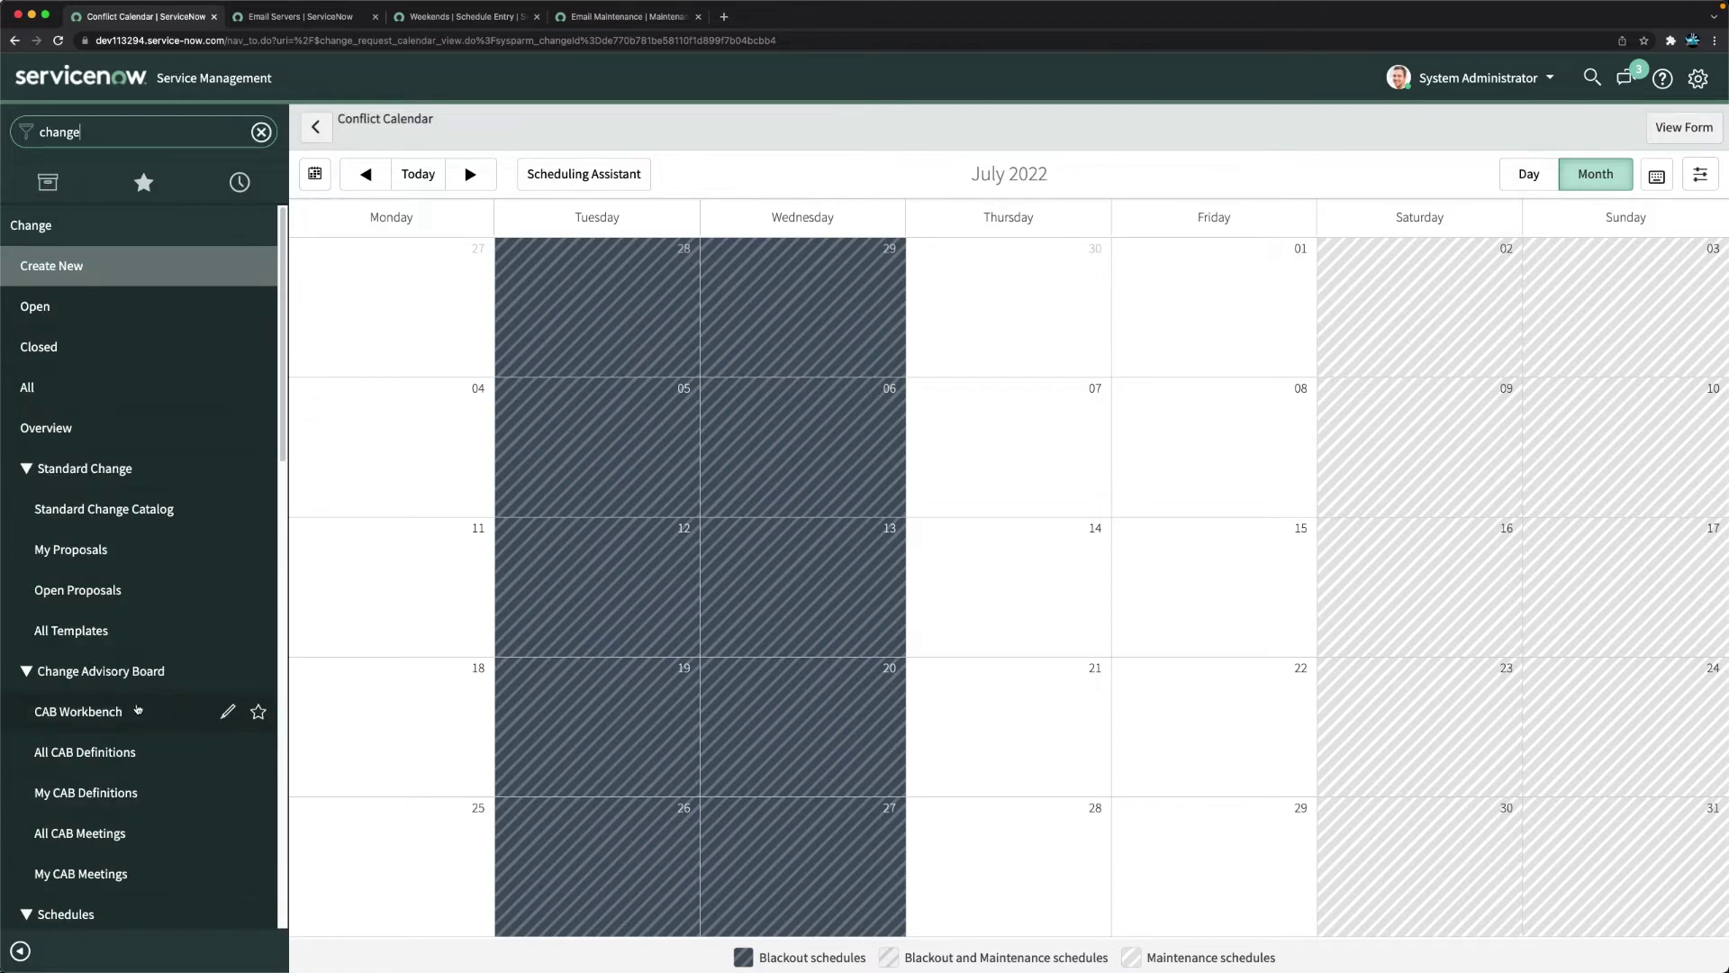
scroll(137, 708, down, 10)
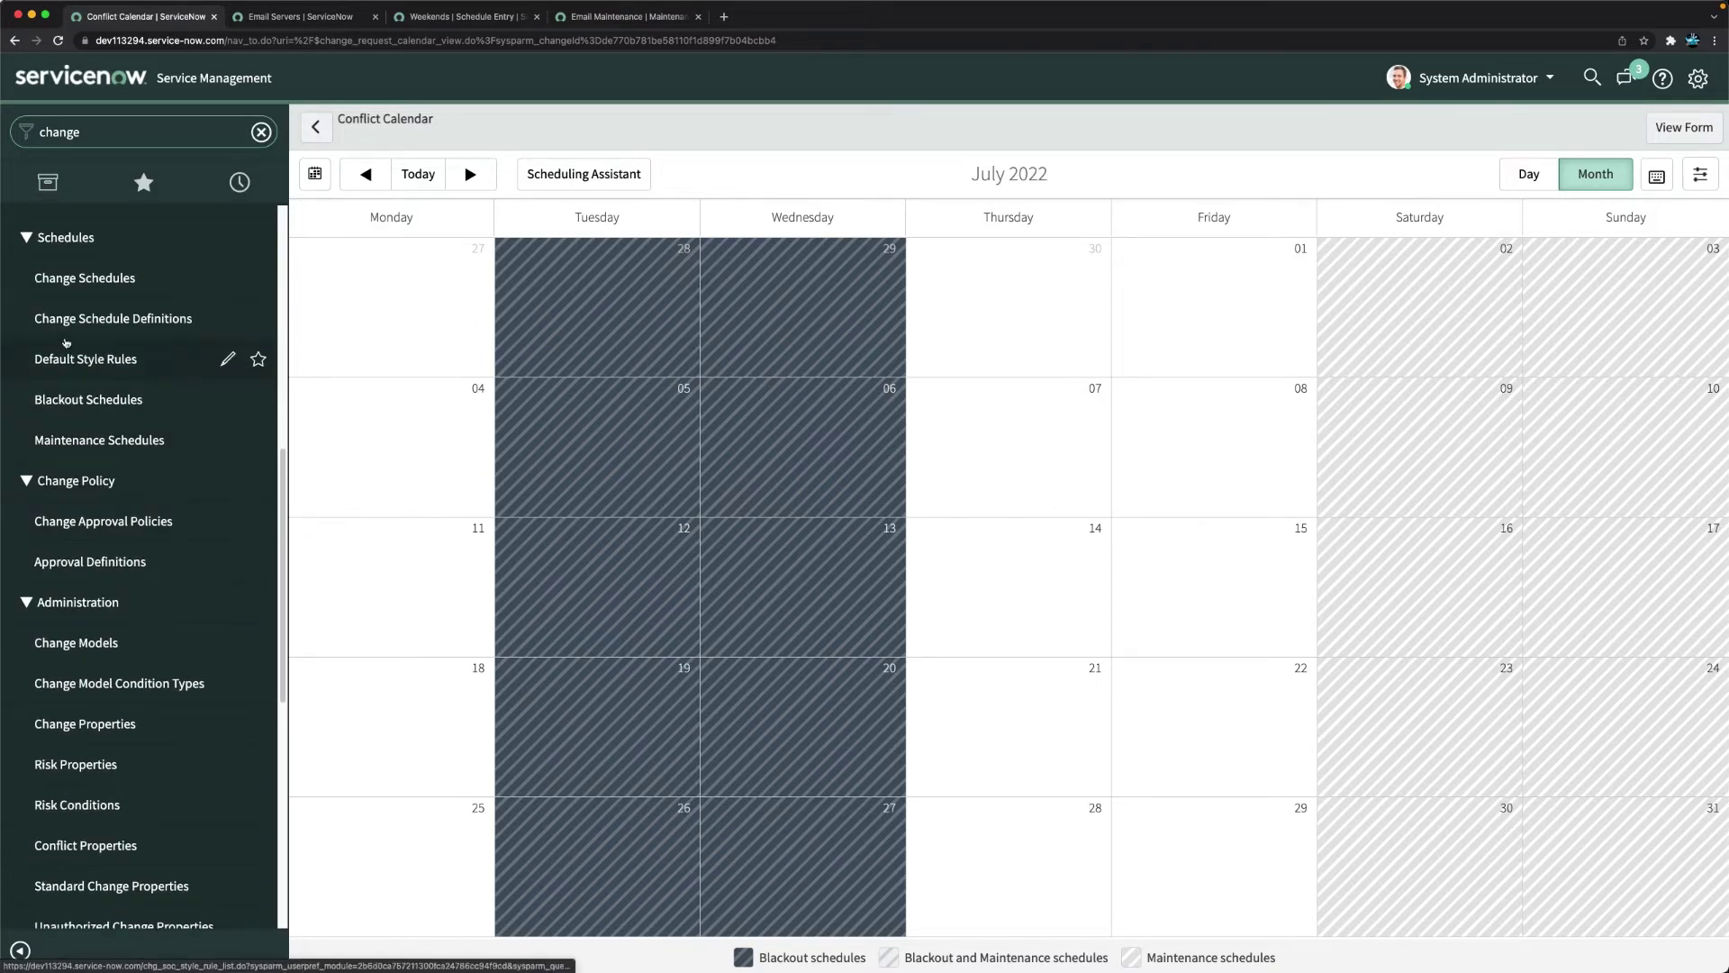
click(92, 405)
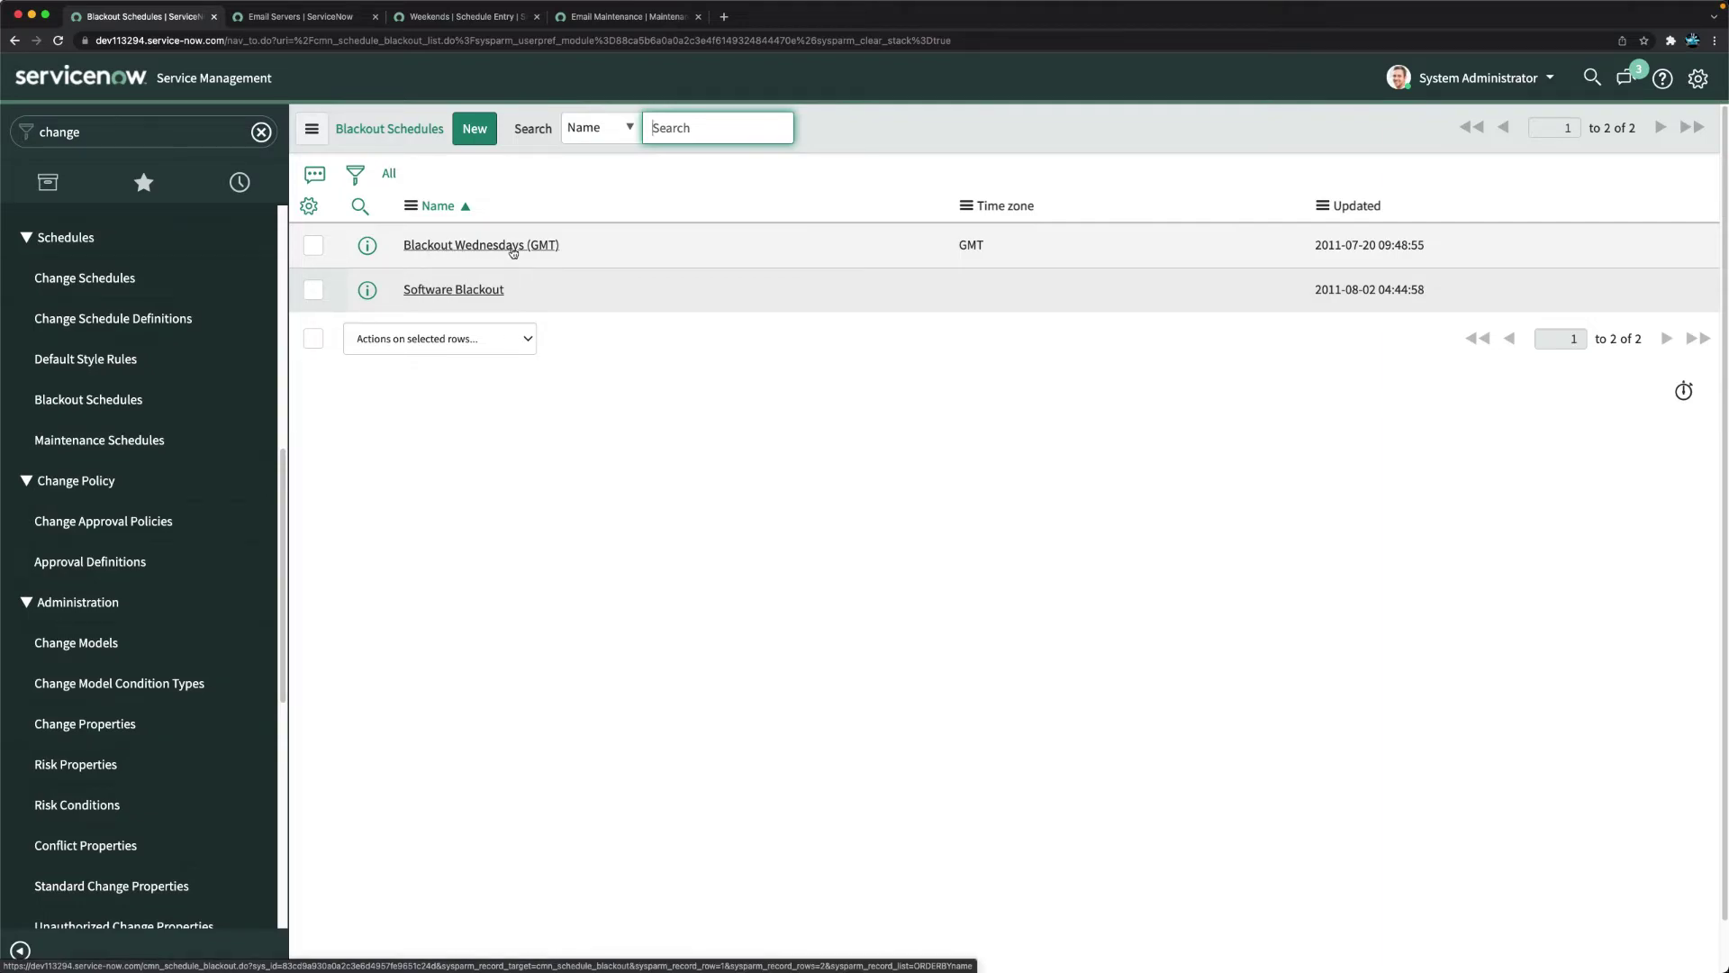
Create a new blackout schedule named "Year End Freeze".
click(480, 133)
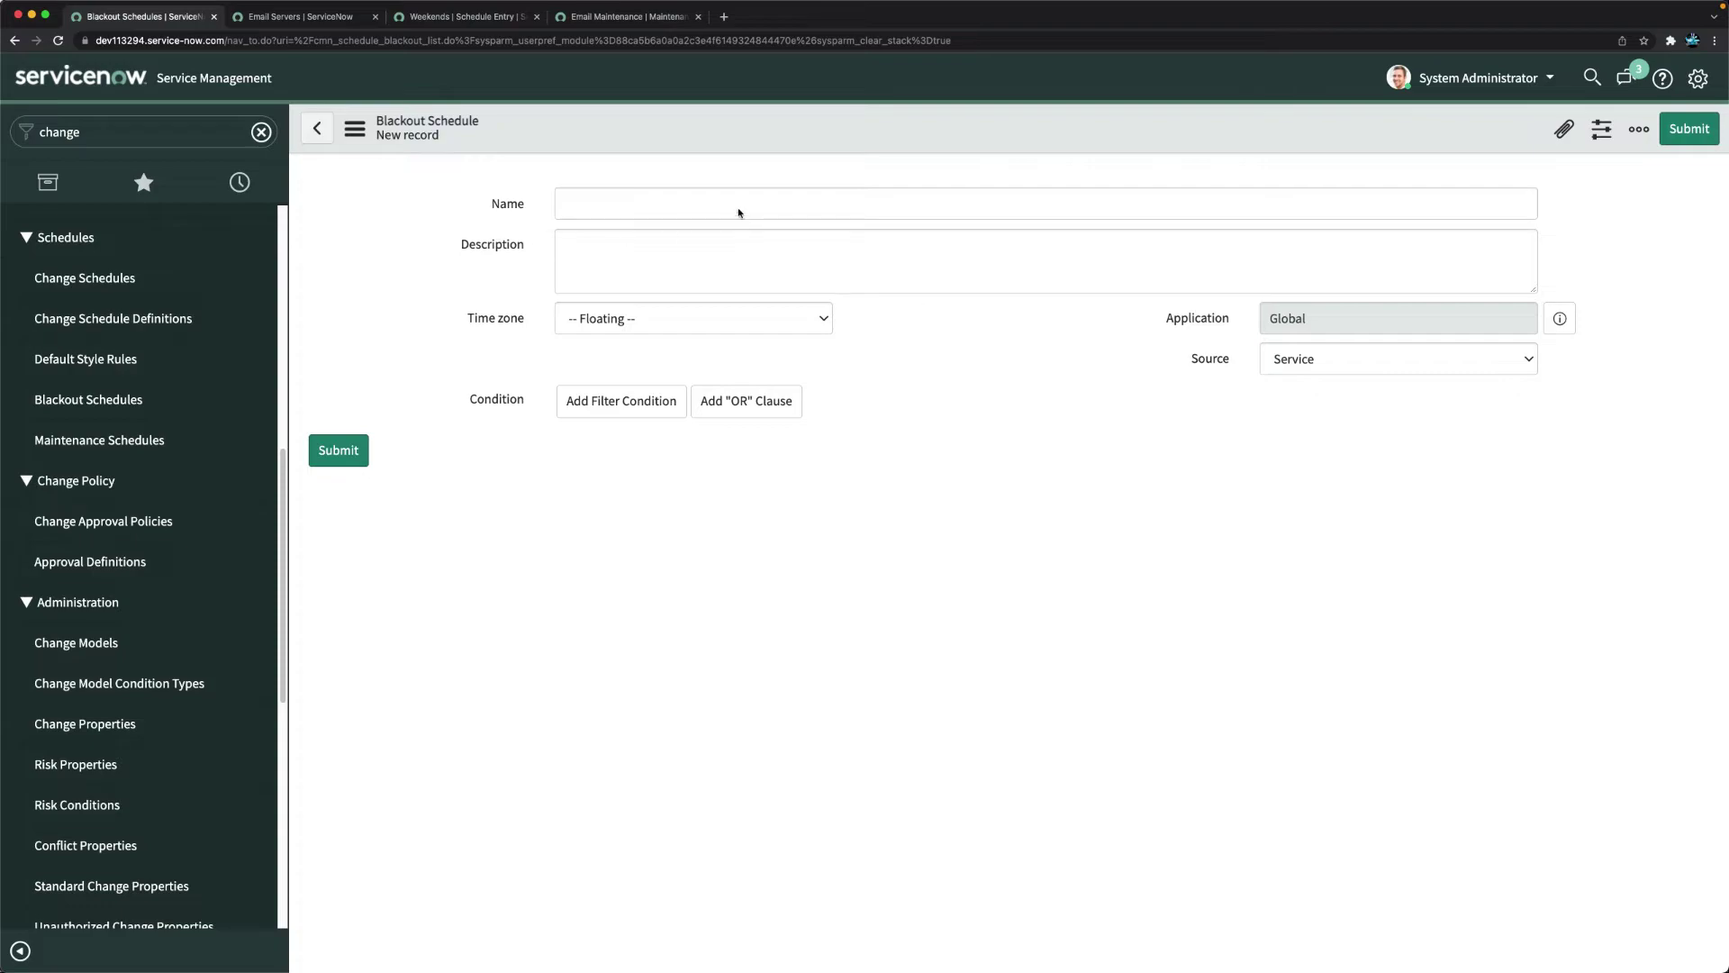
click(806, 202)
text(Year End Freeze)
click(798, 341)
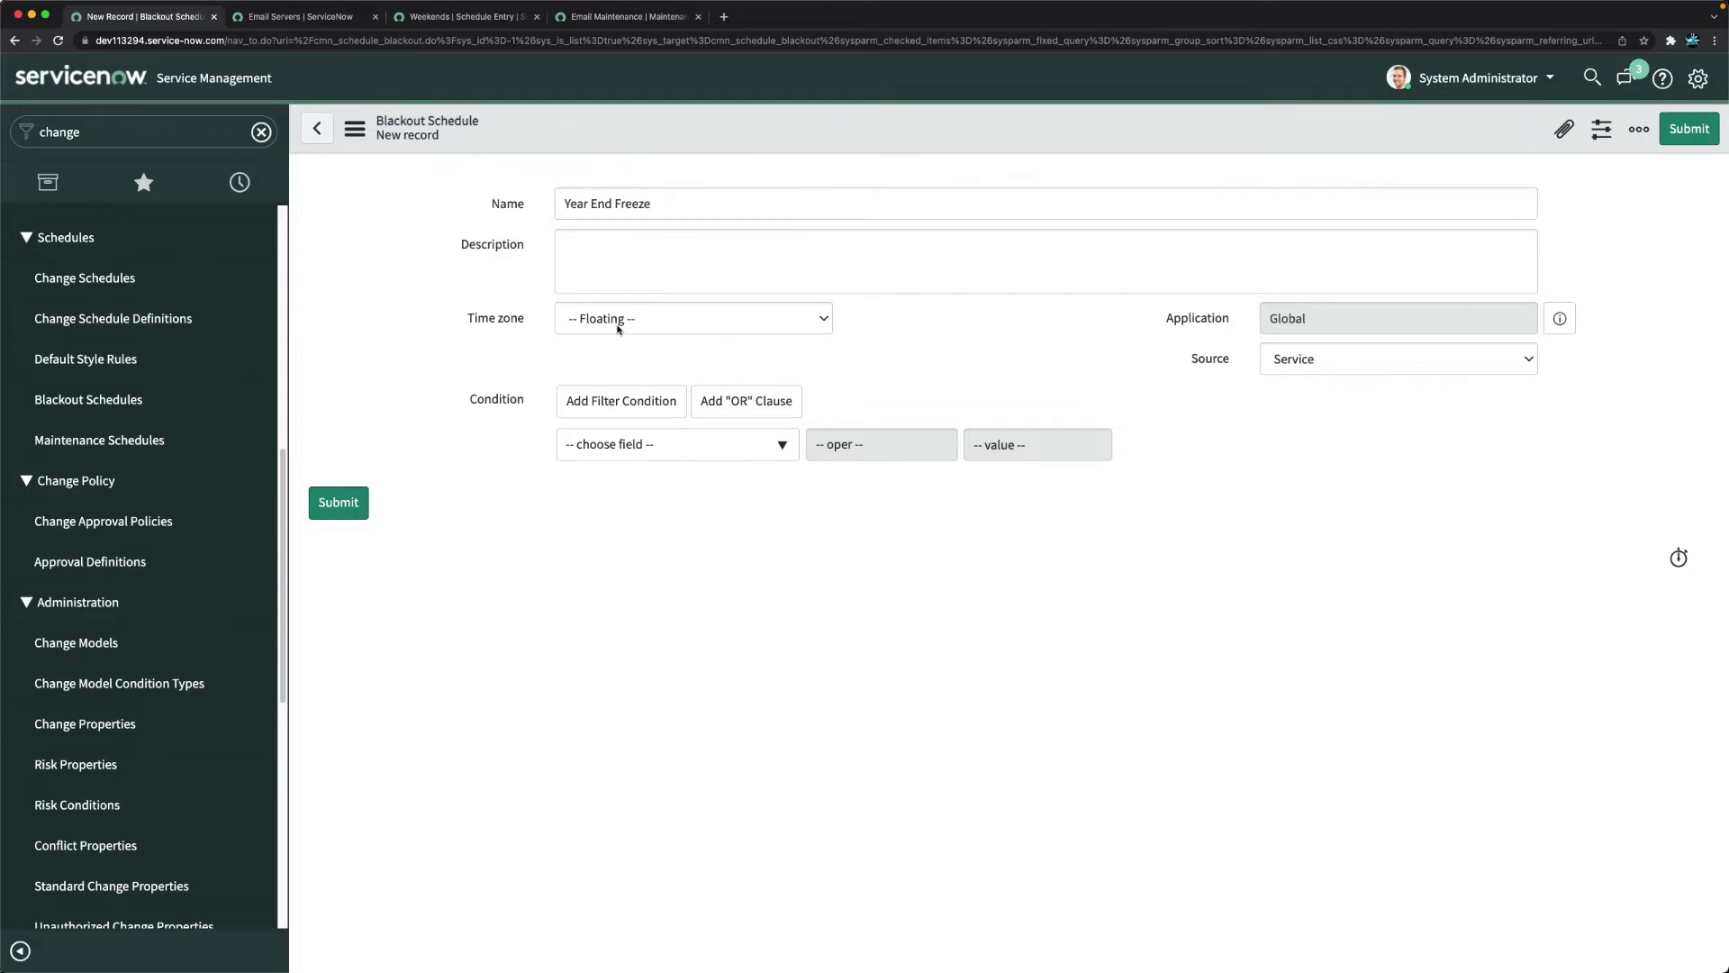
Set the Year End Freeze schedule's source to CI Class and save the record while keeping it open.
click(1344, 368)
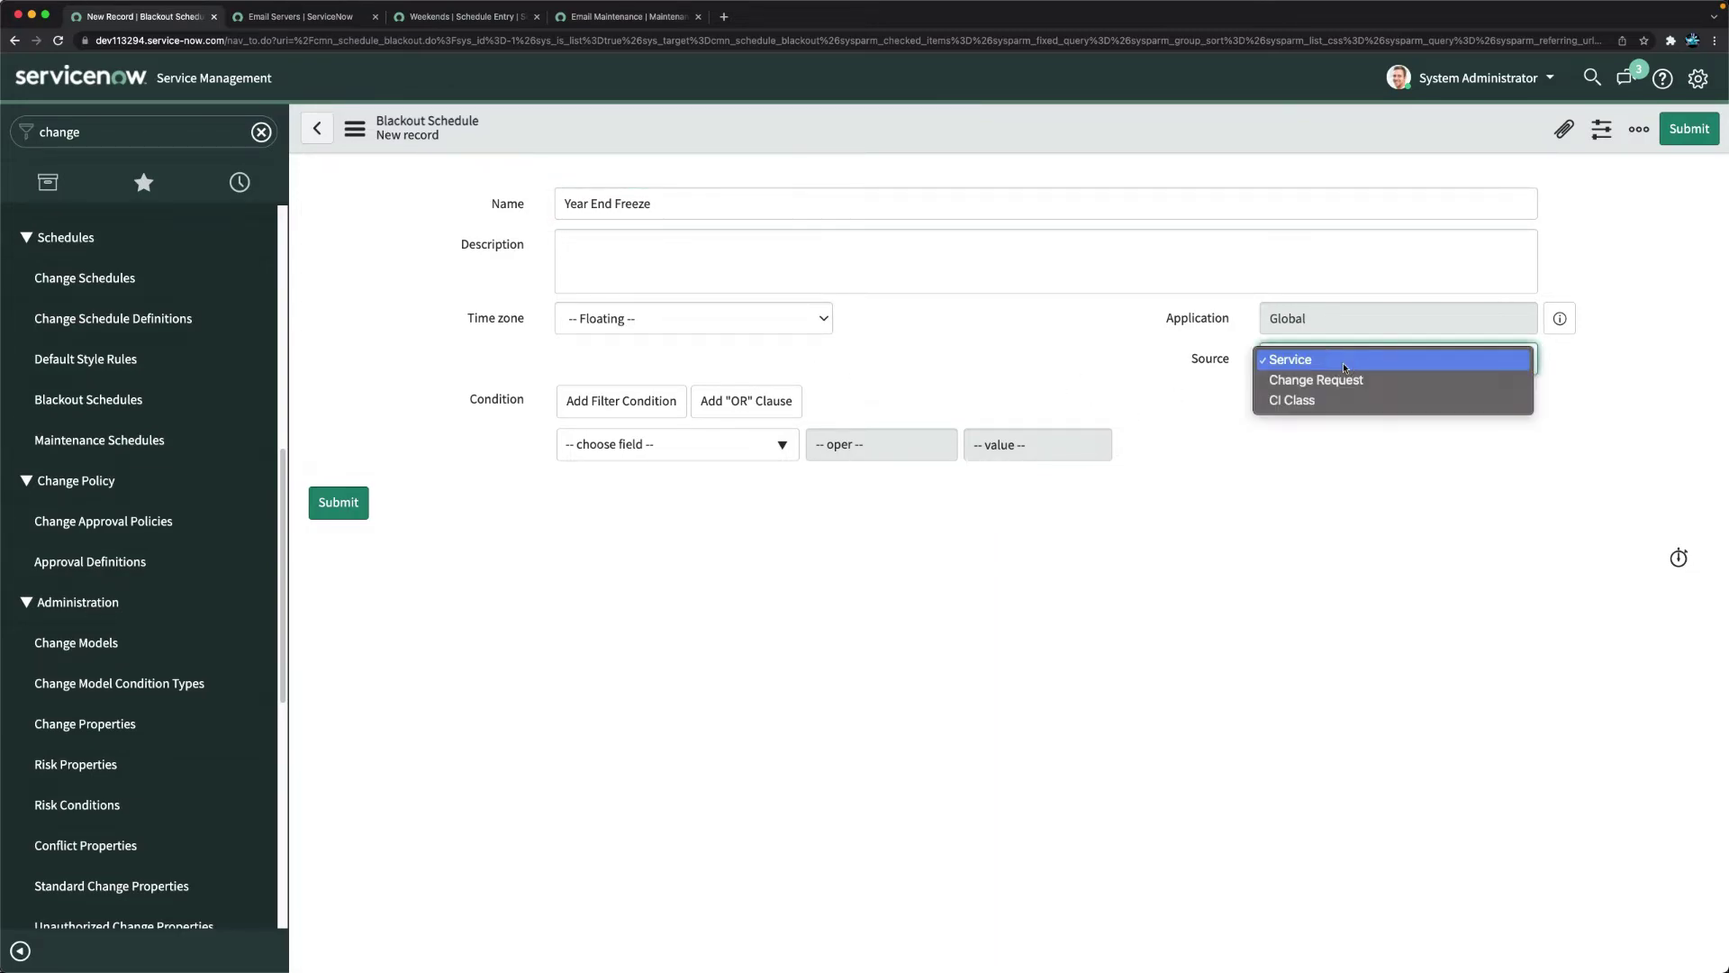
click(1081, 354)
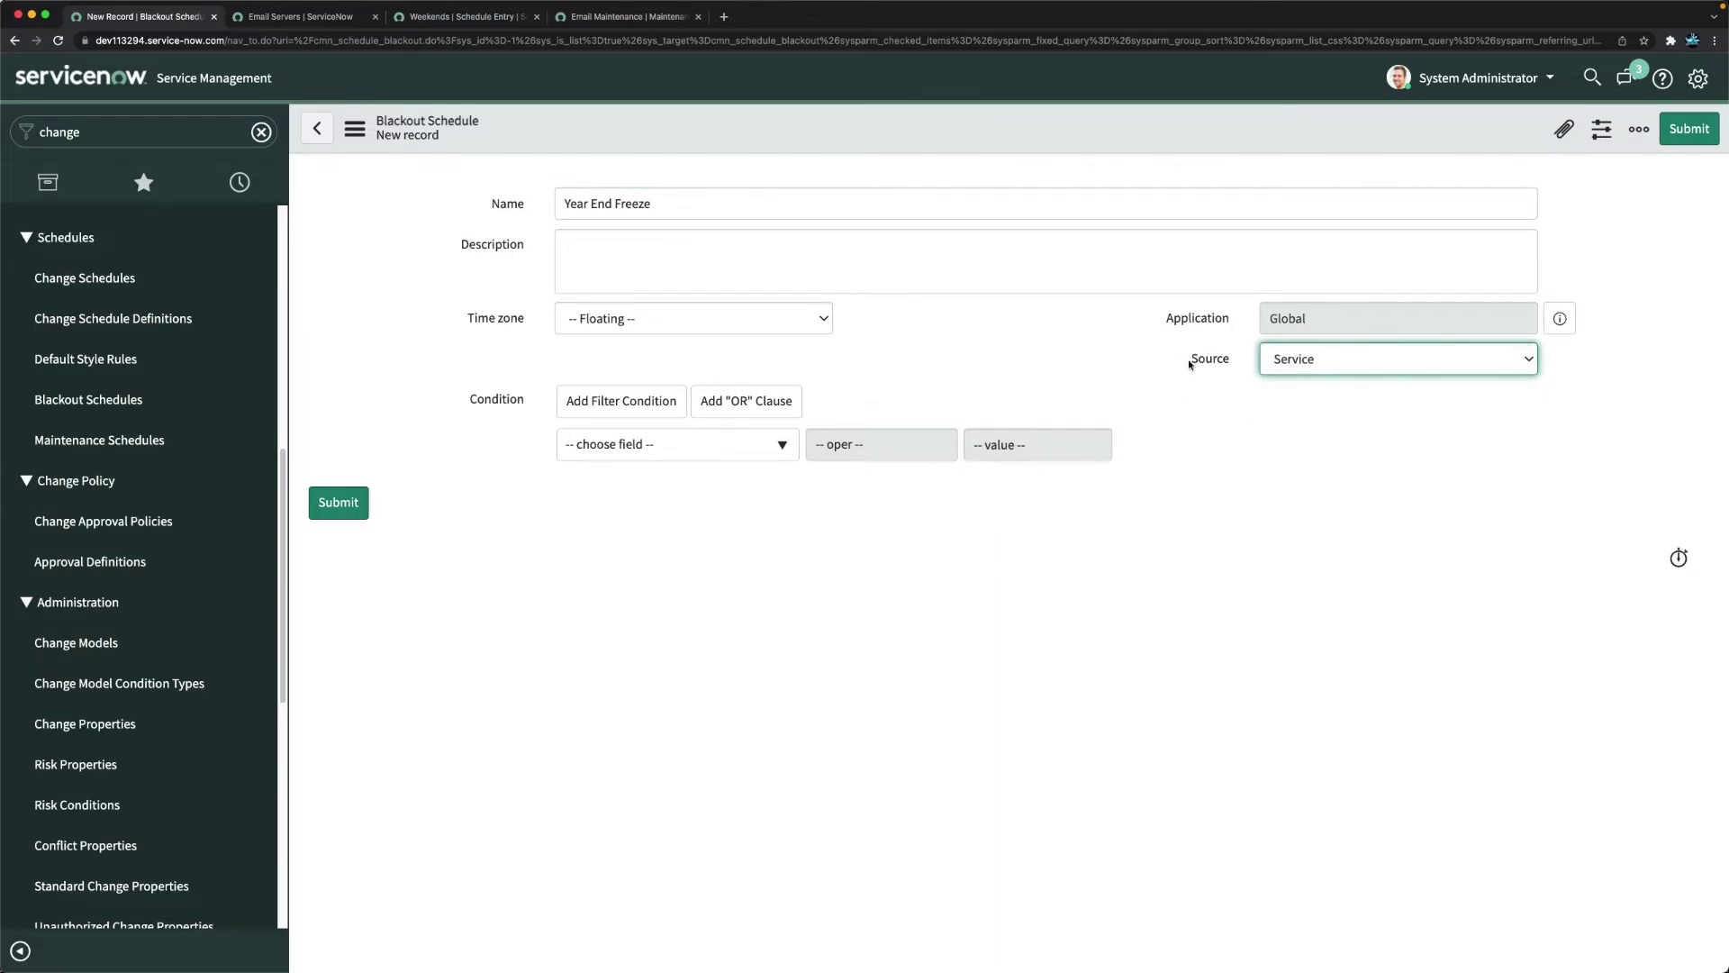
click(1312, 366)
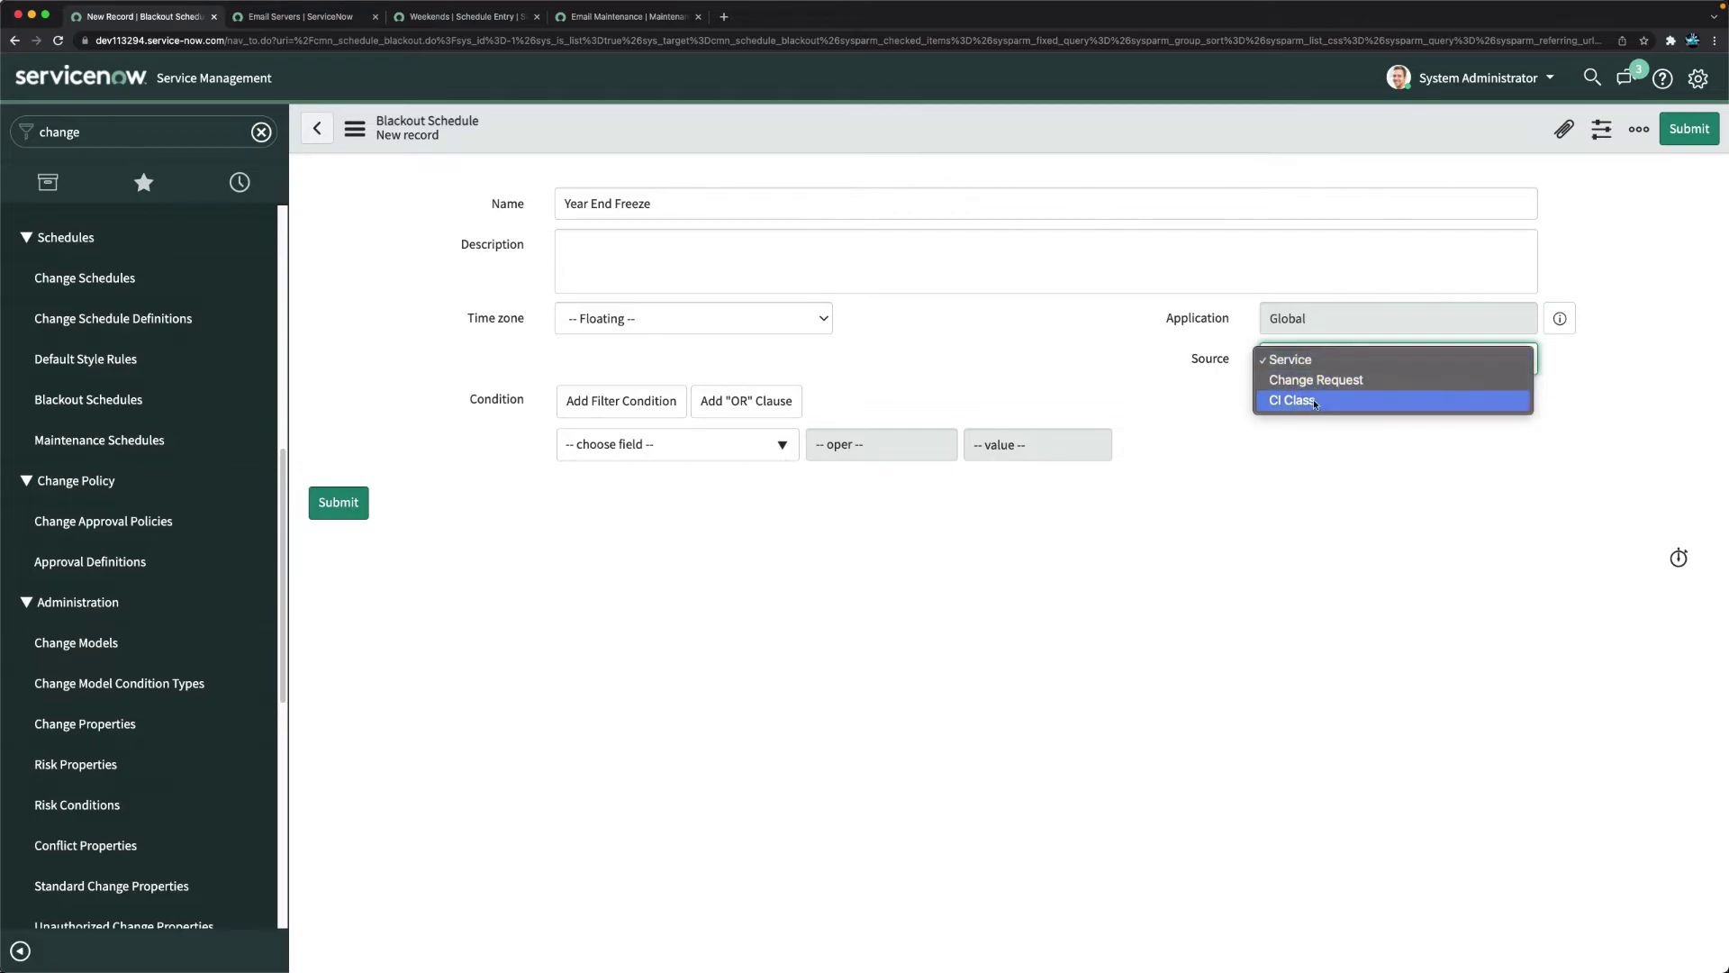
click(1316, 380)
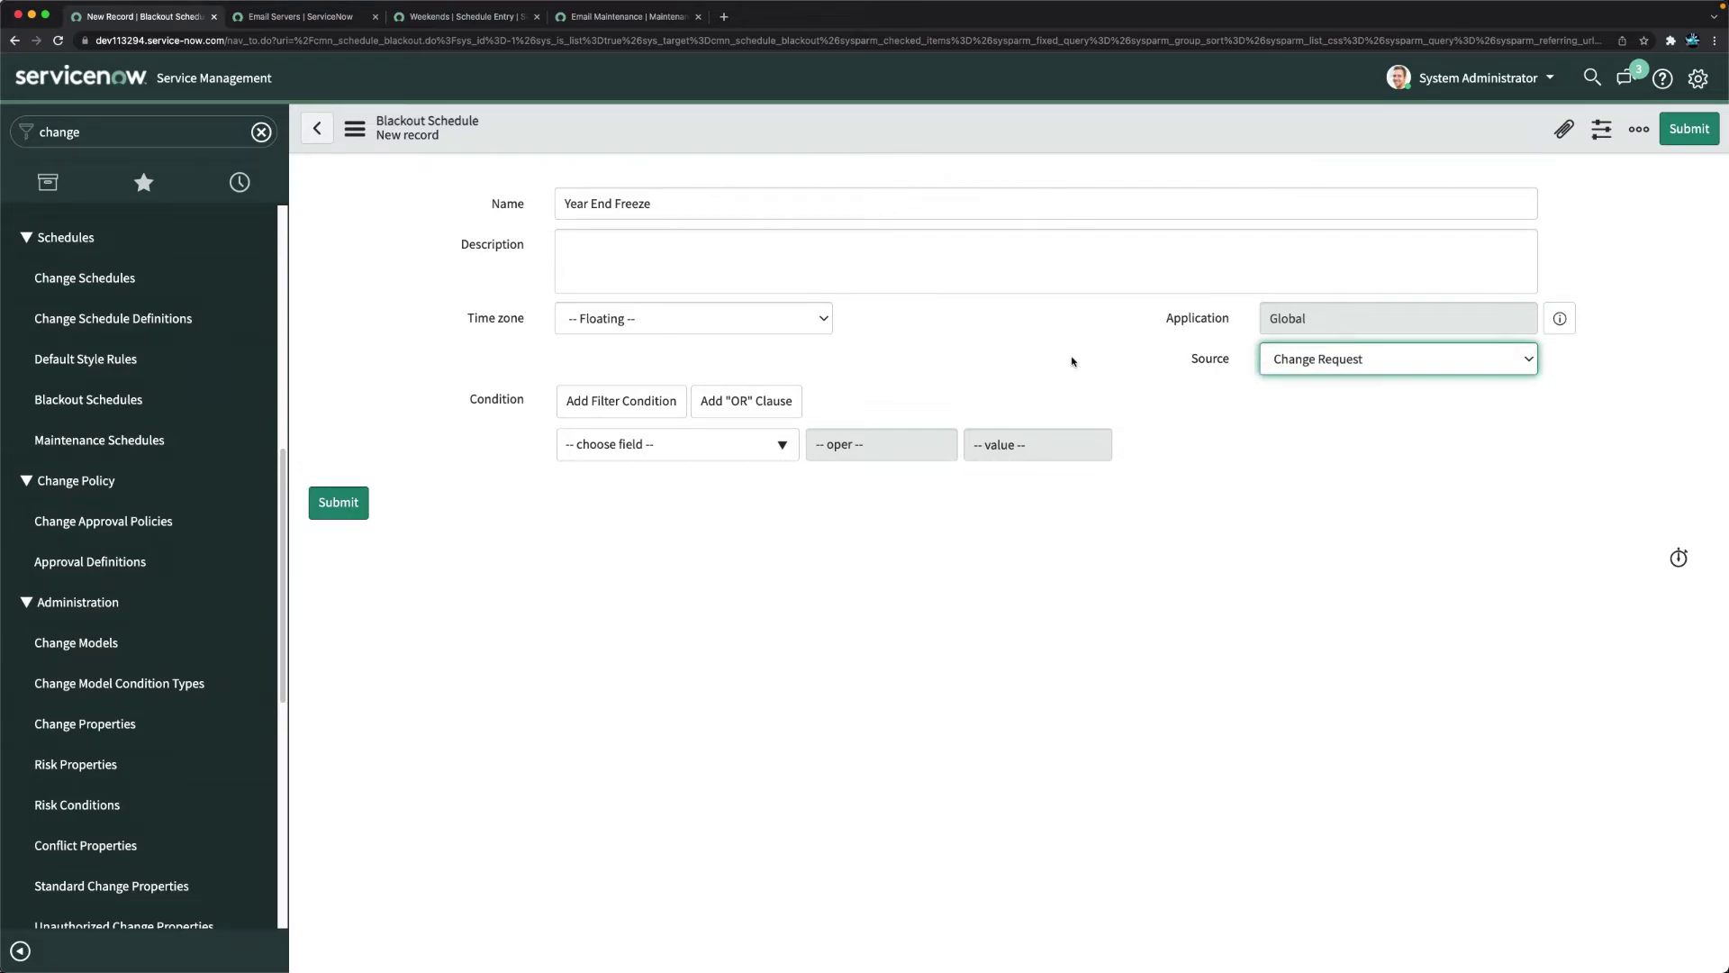
click(1295, 369)
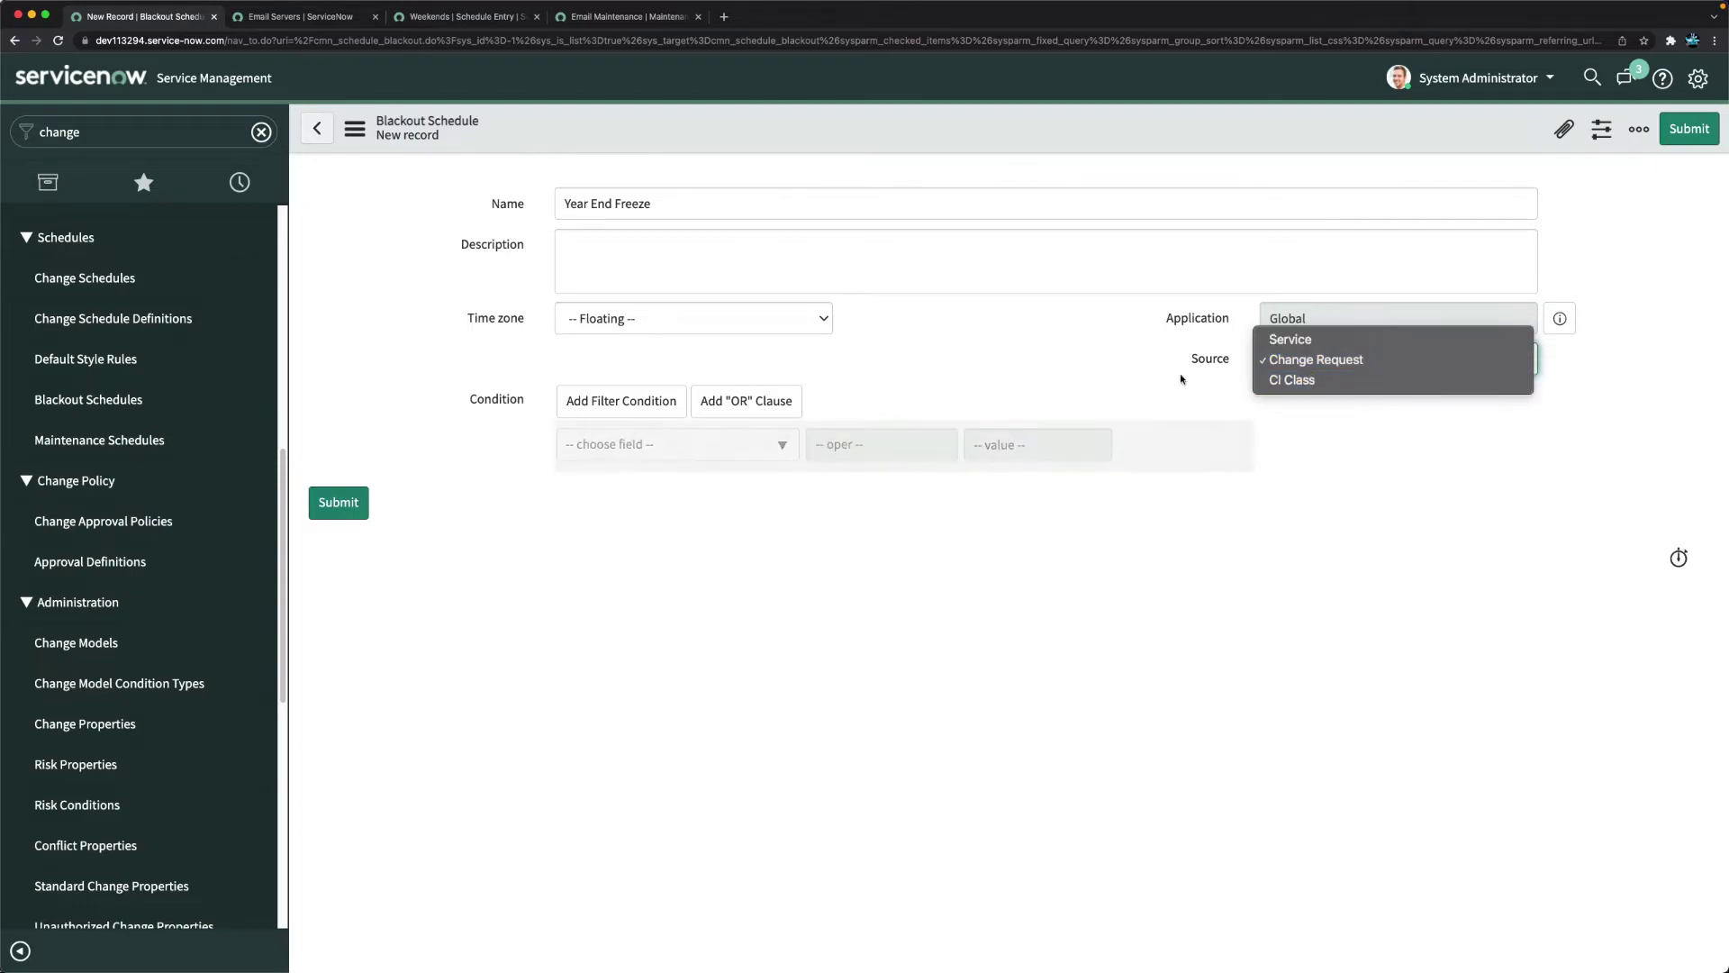
click(1139, 378)
click(1297, 370)
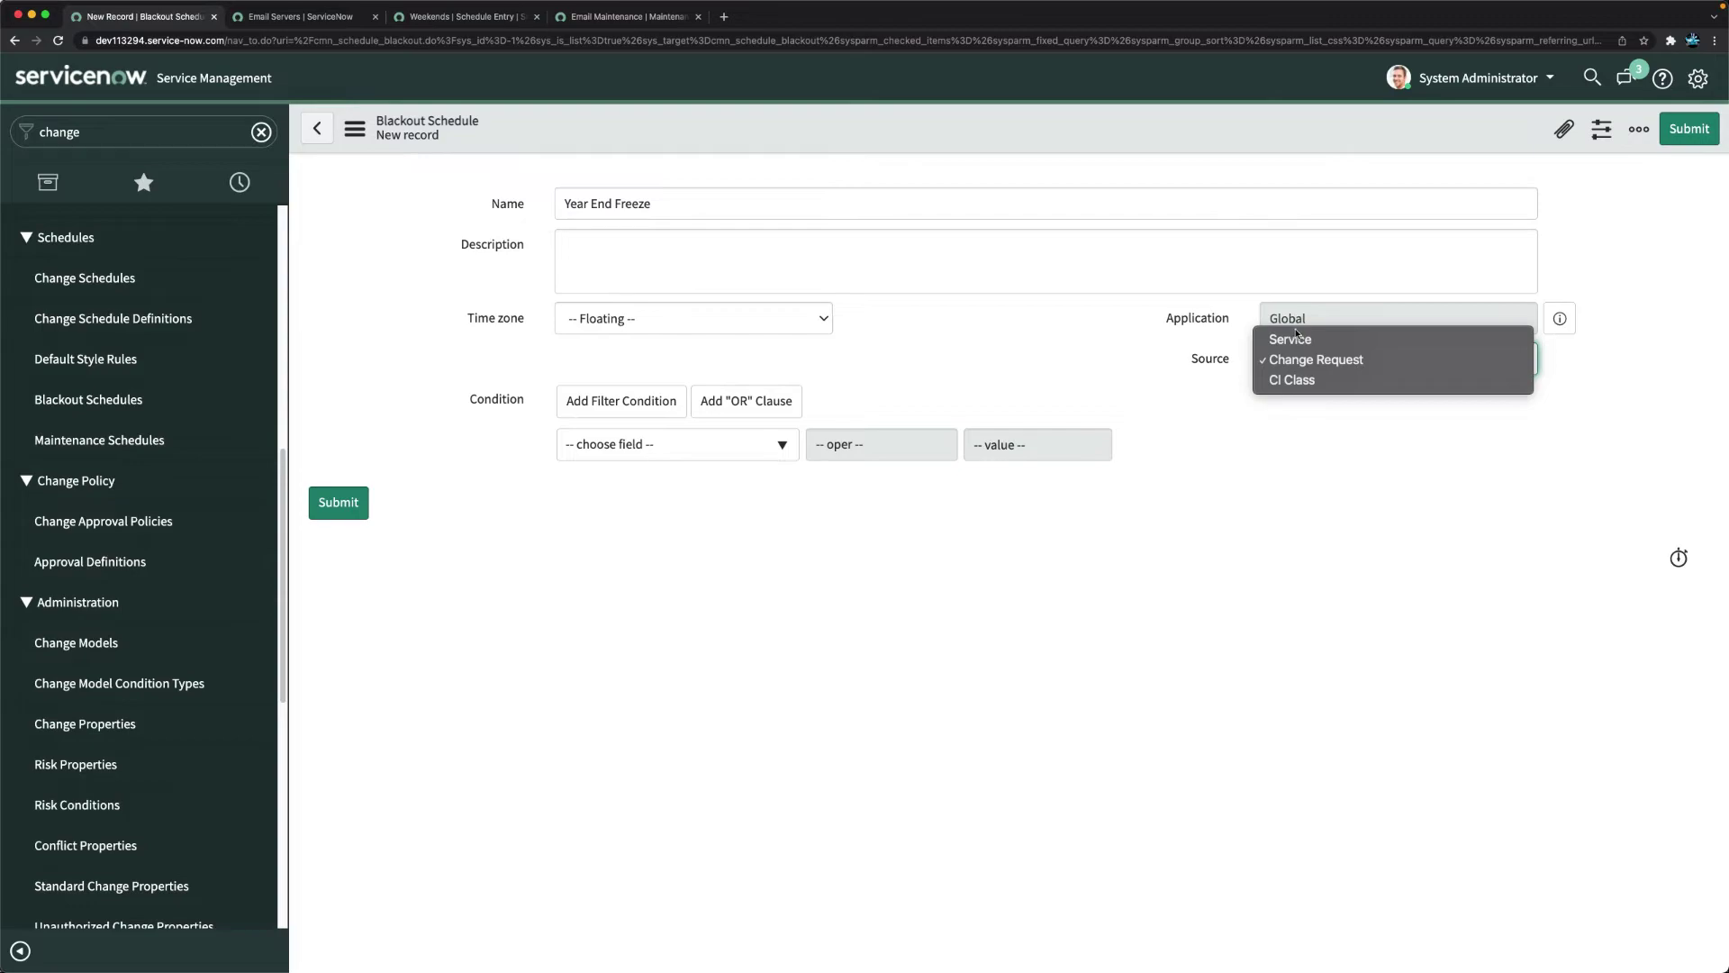
click(1308, 383)
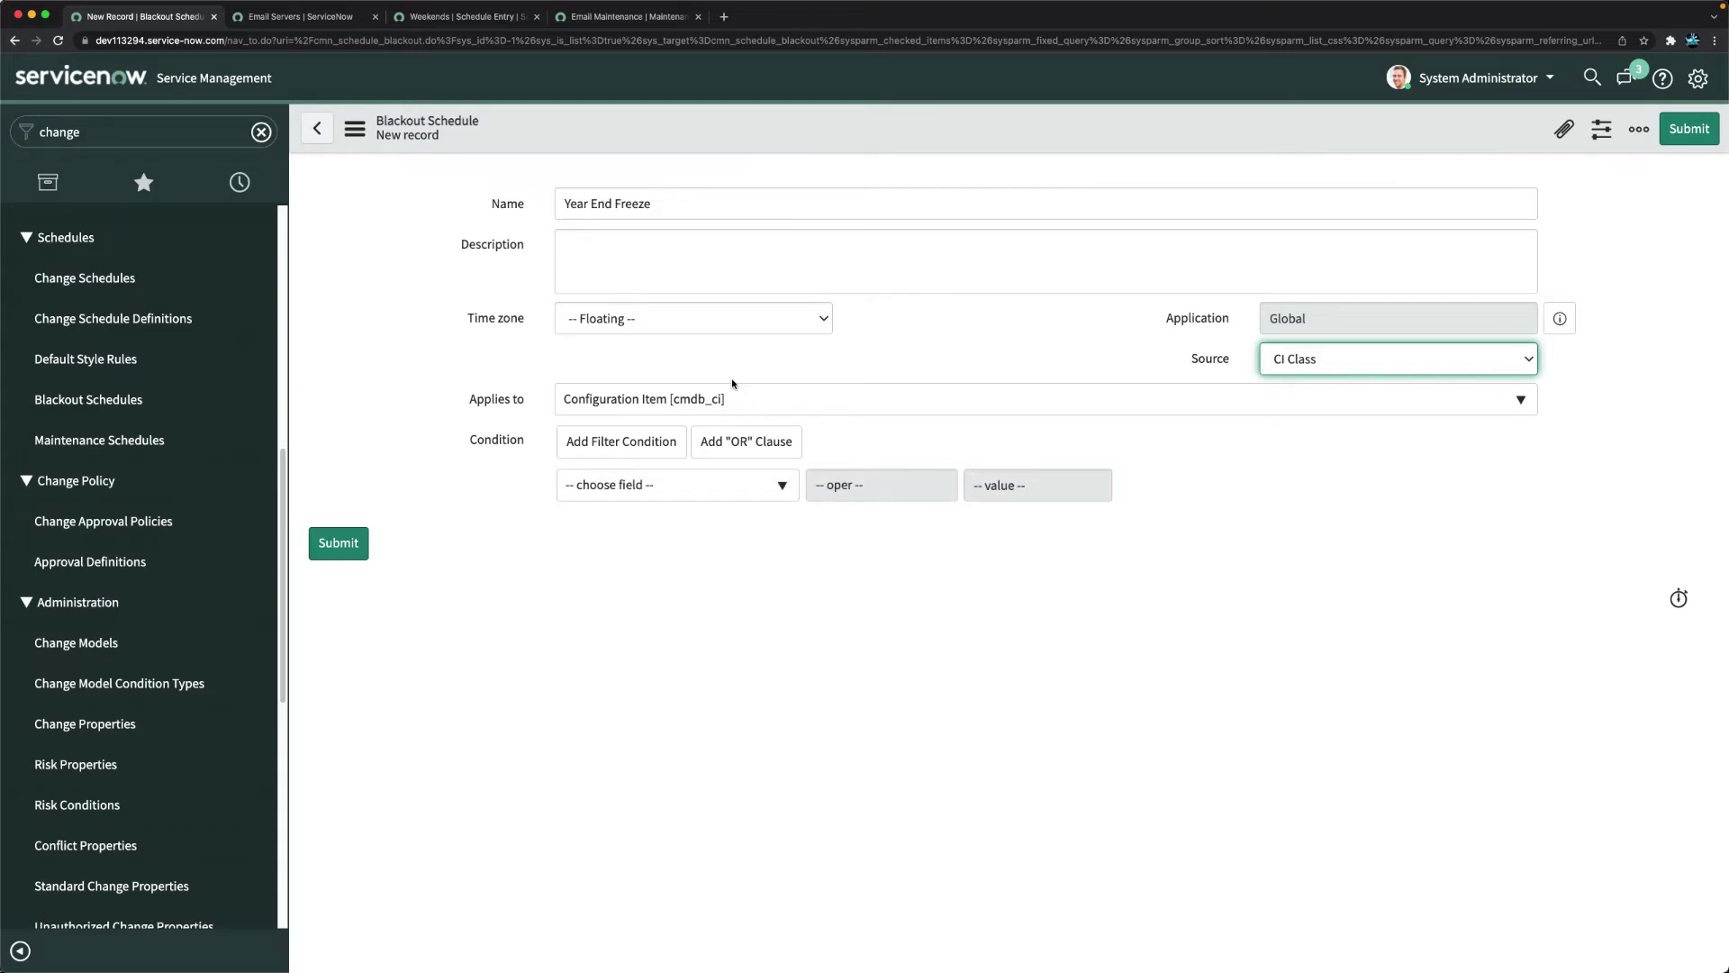
click(787, 363)
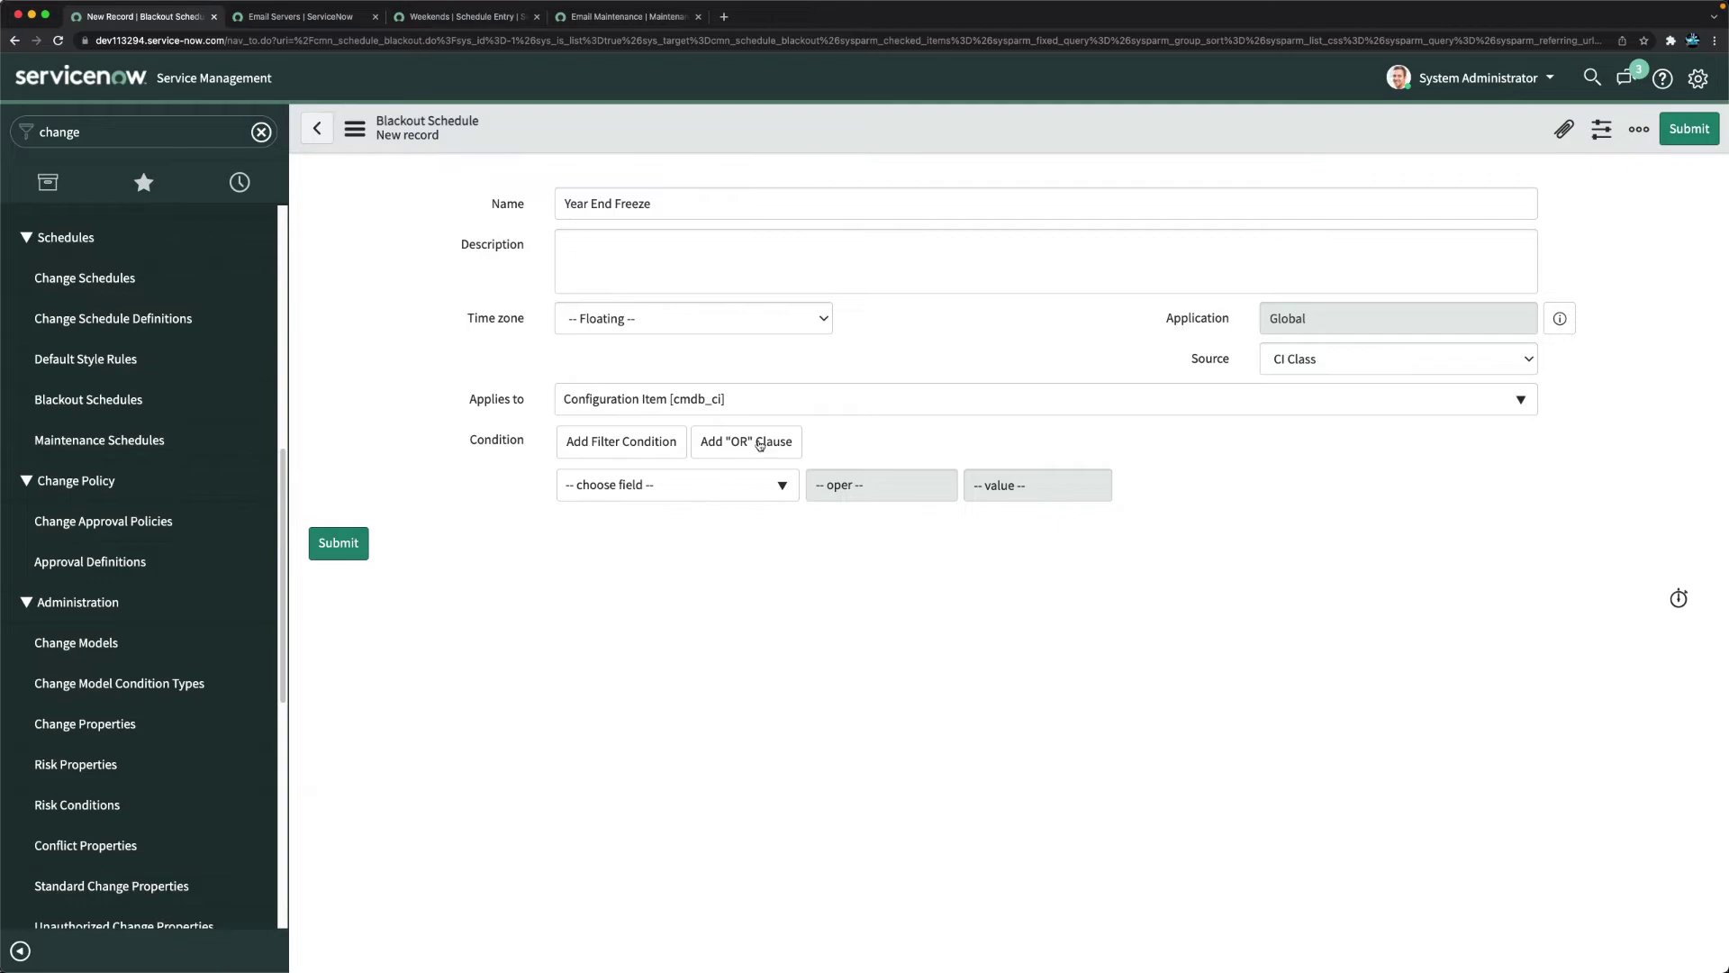
right_click(922, 128)
click(940, 136)
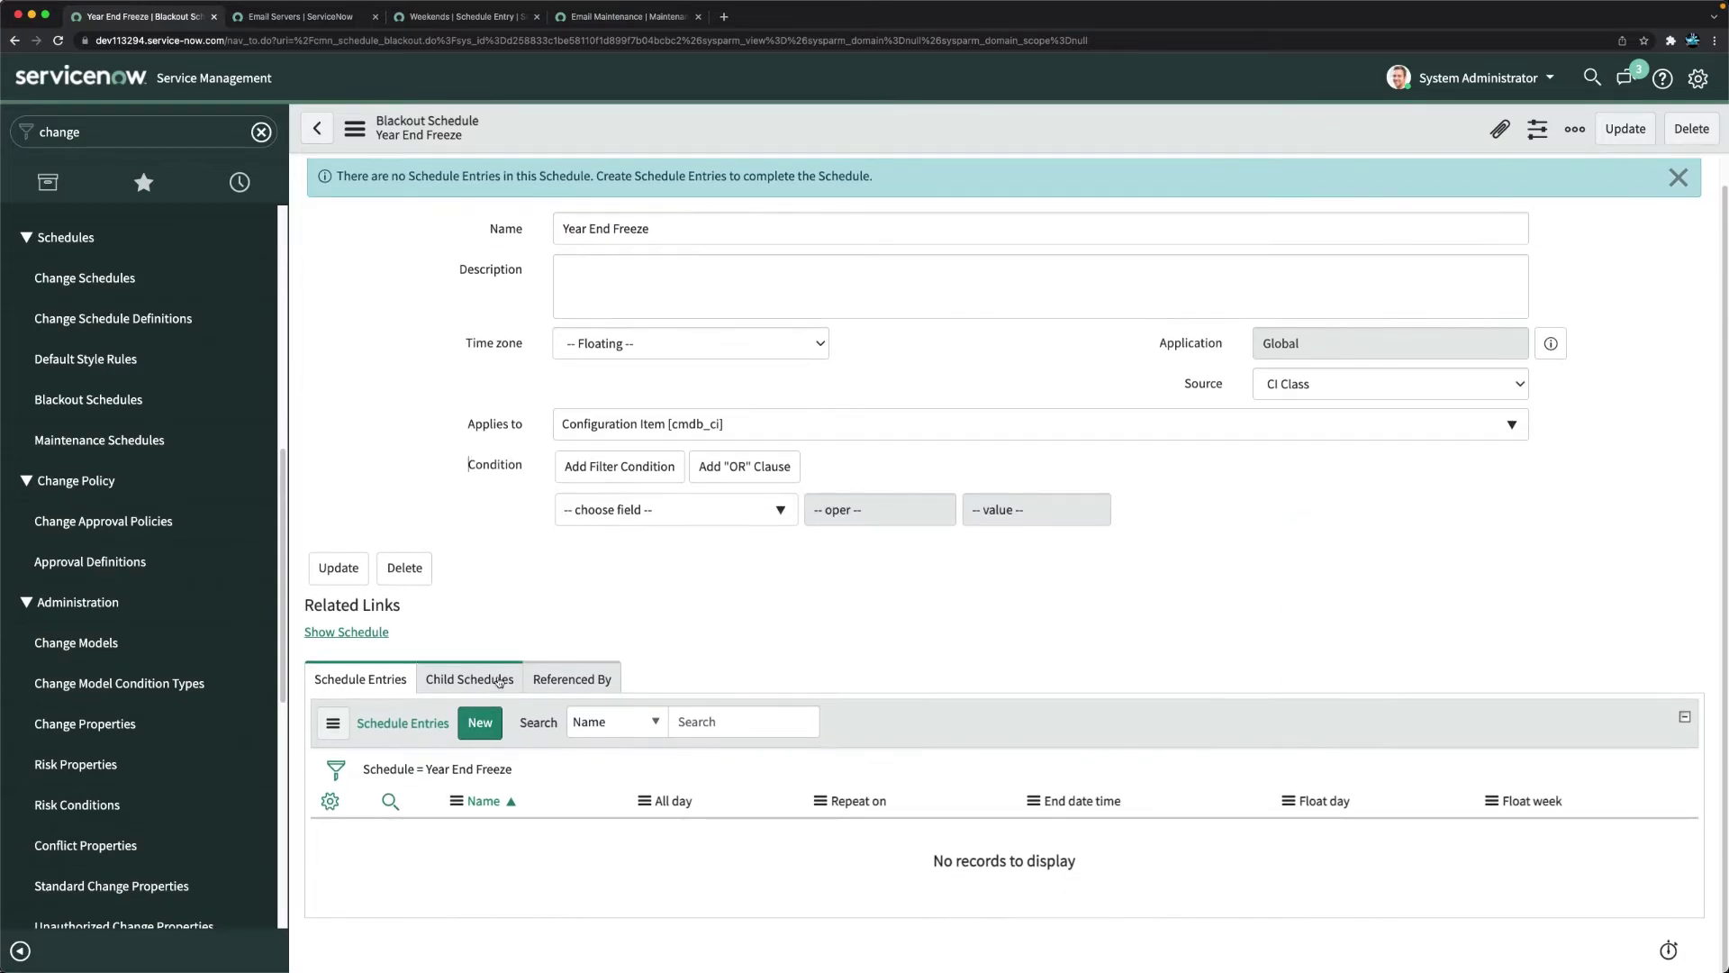
Start a schedule entry for Year End Freeze named "Year End" with type Time off, keeping it shown as Busy.
click(482, 731)
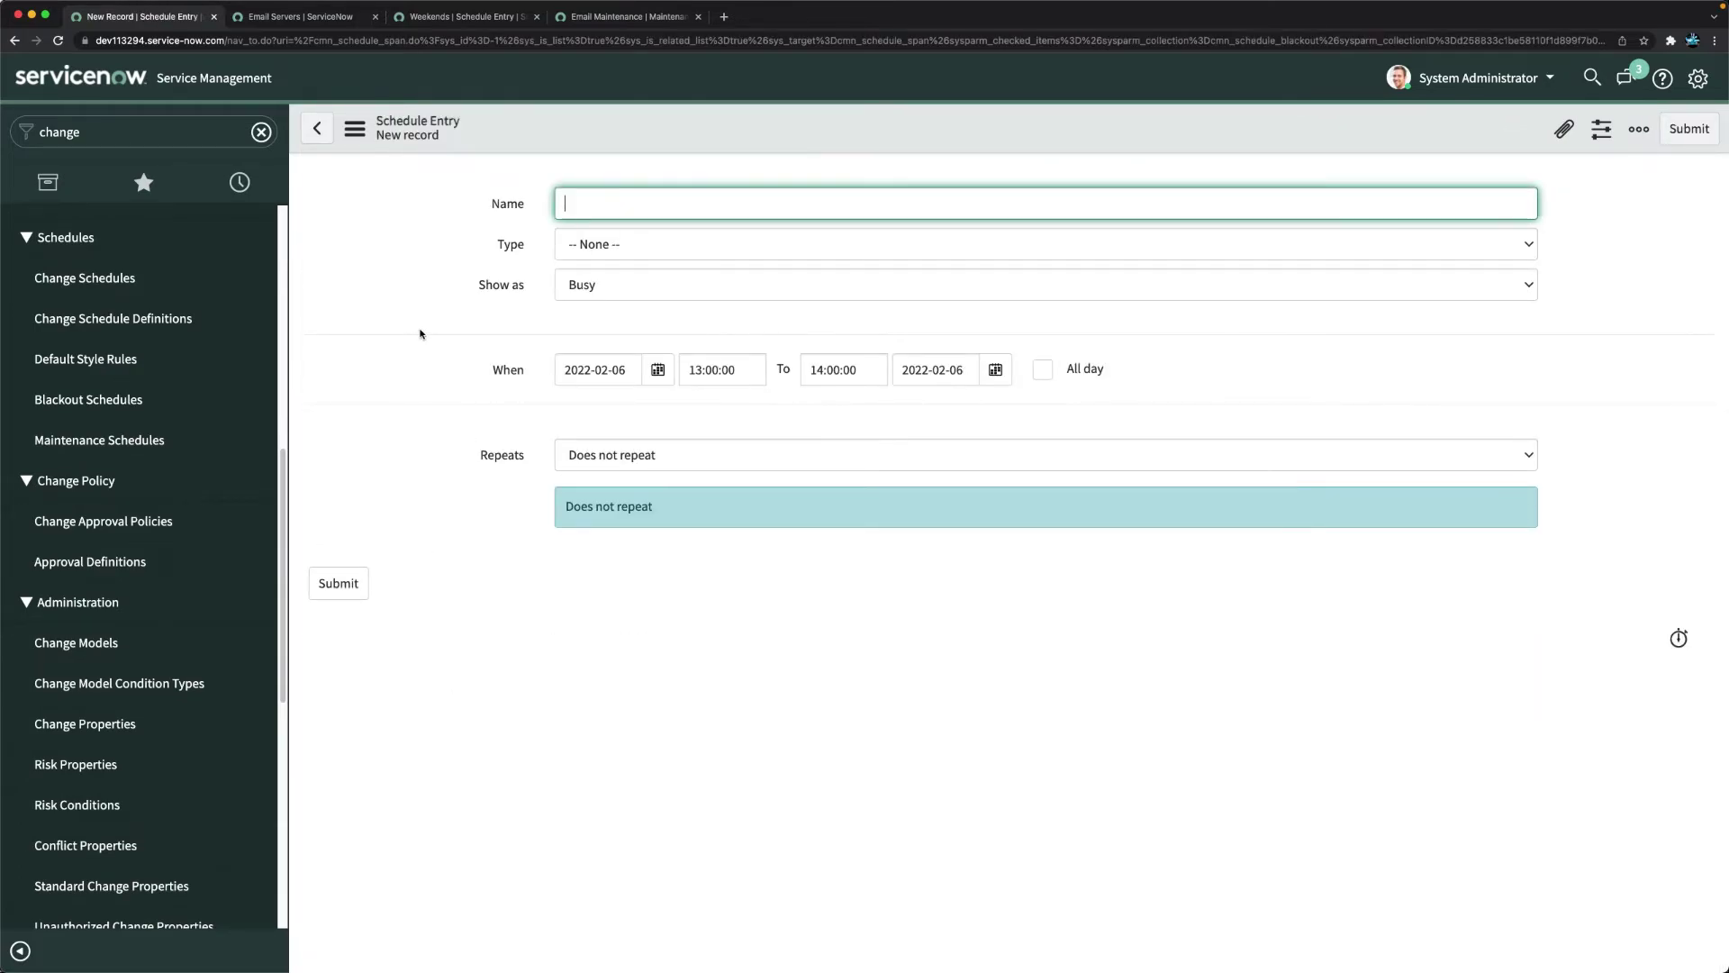
click(650, 208)
text(Year End)
click(654, 251)
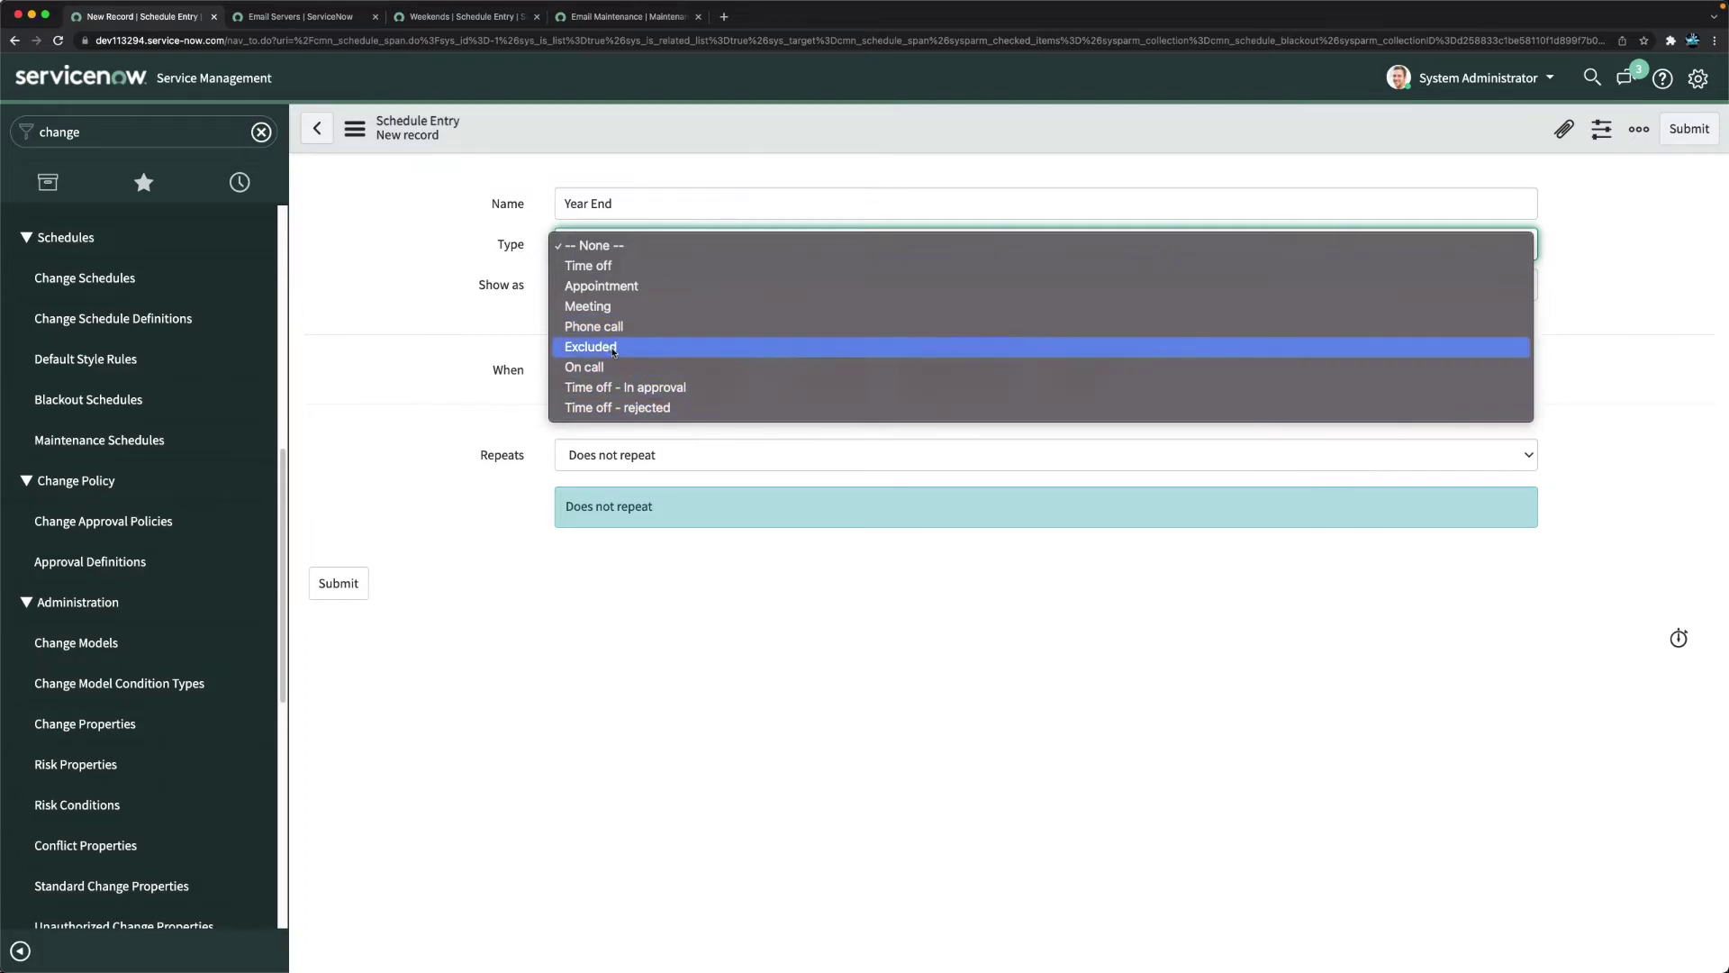
click(598, 268)
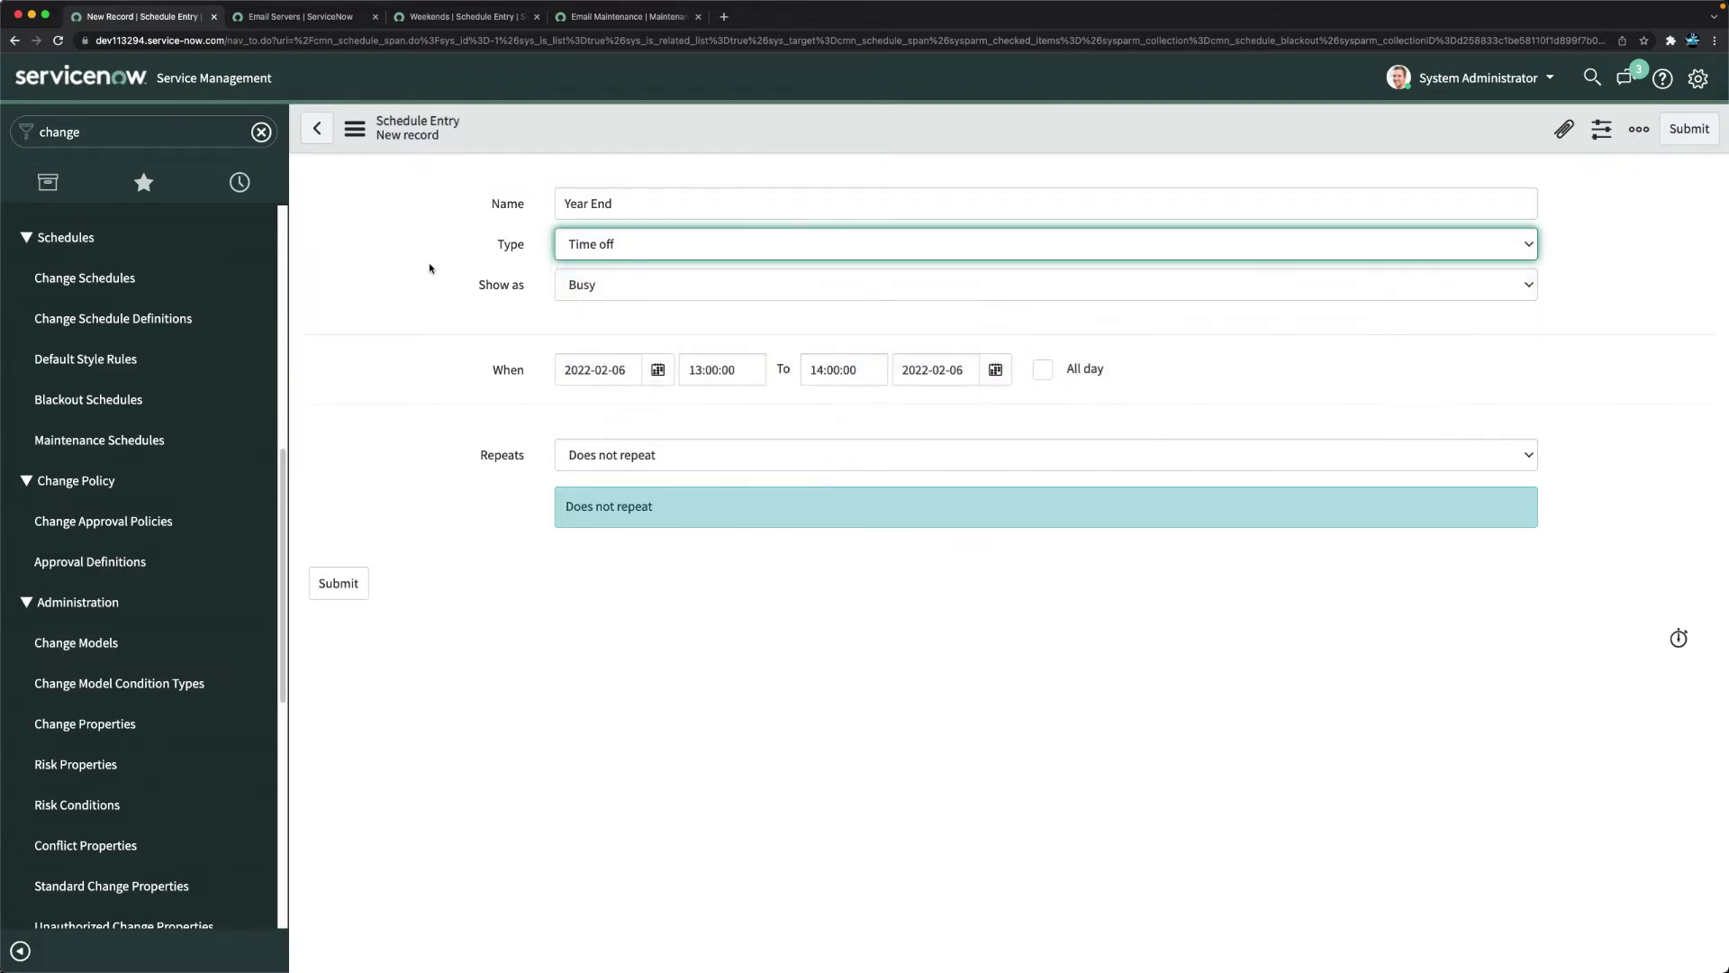
click(586, 244)
click(452, 242)
click(612, 289)
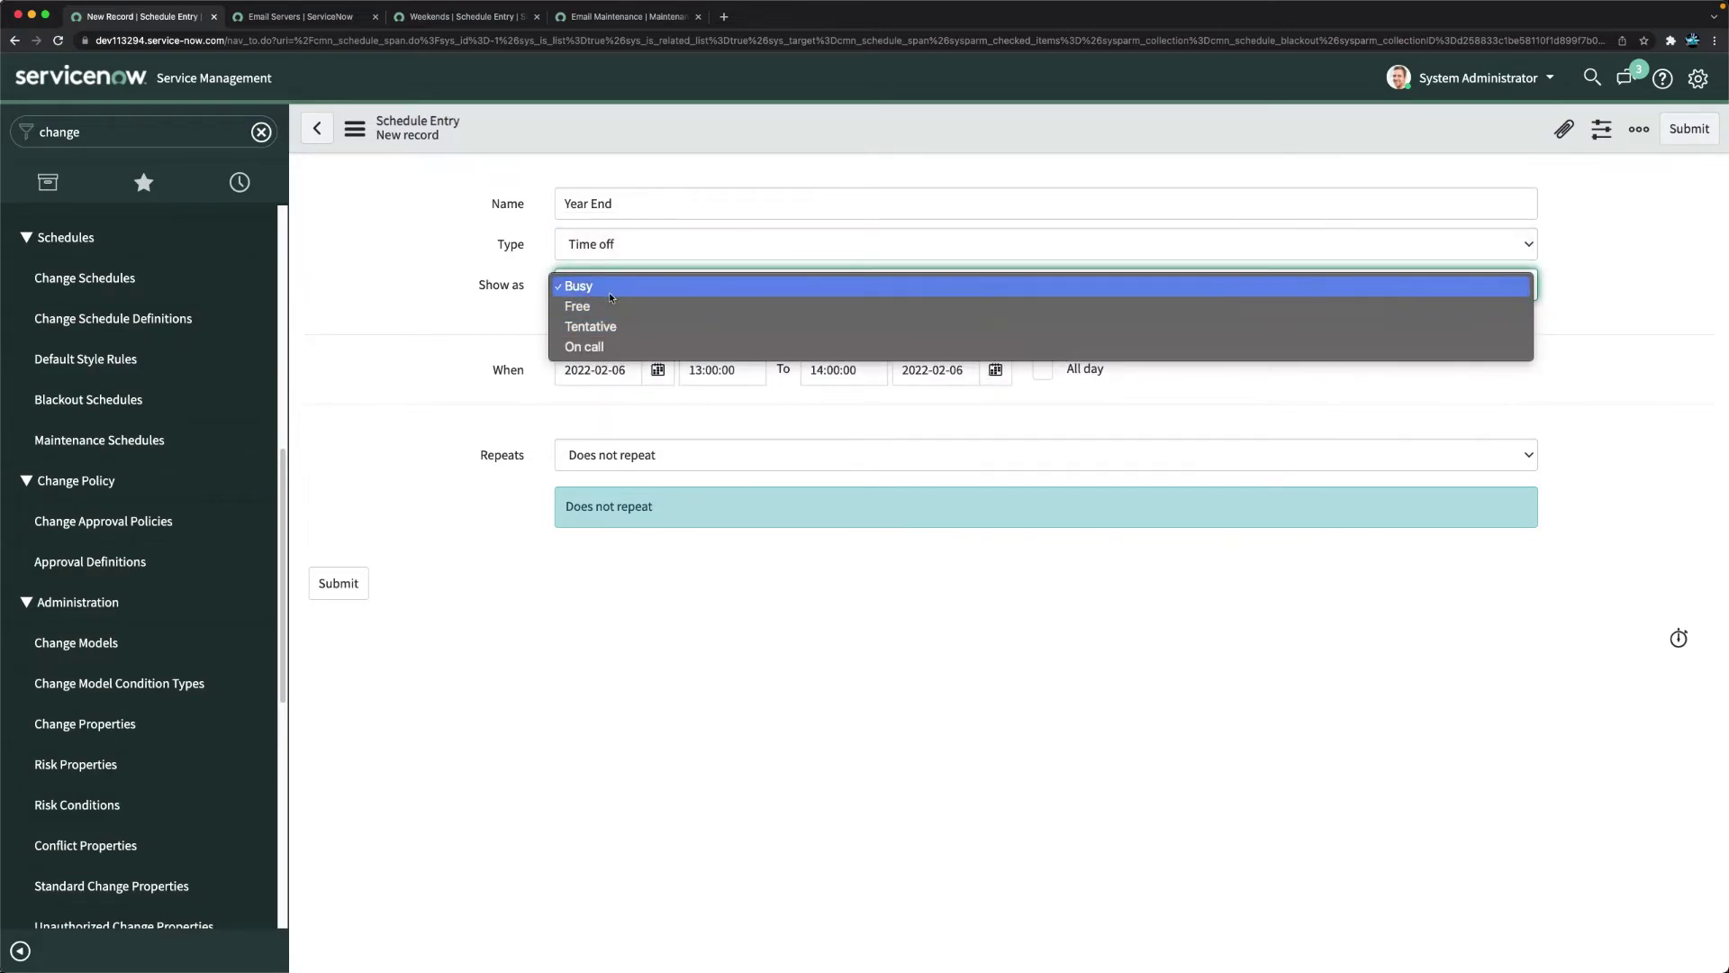
click(453, 312)
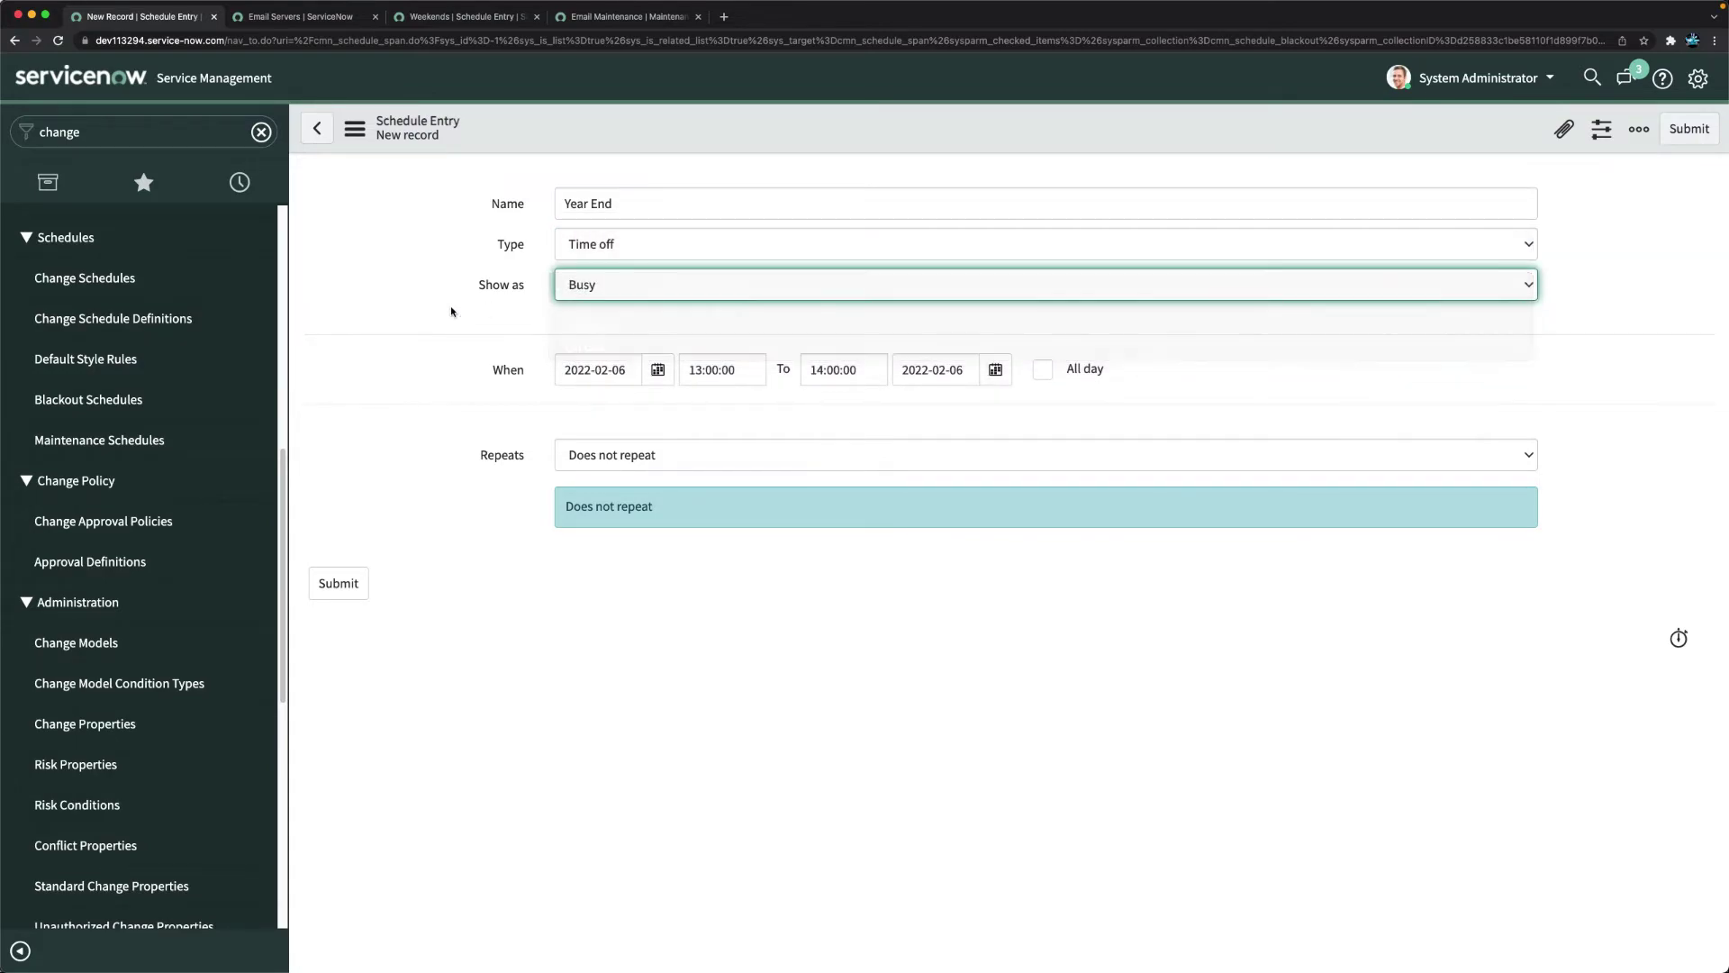
Set the Year End entry's start date to 2022-12-24.
click(657, 369)
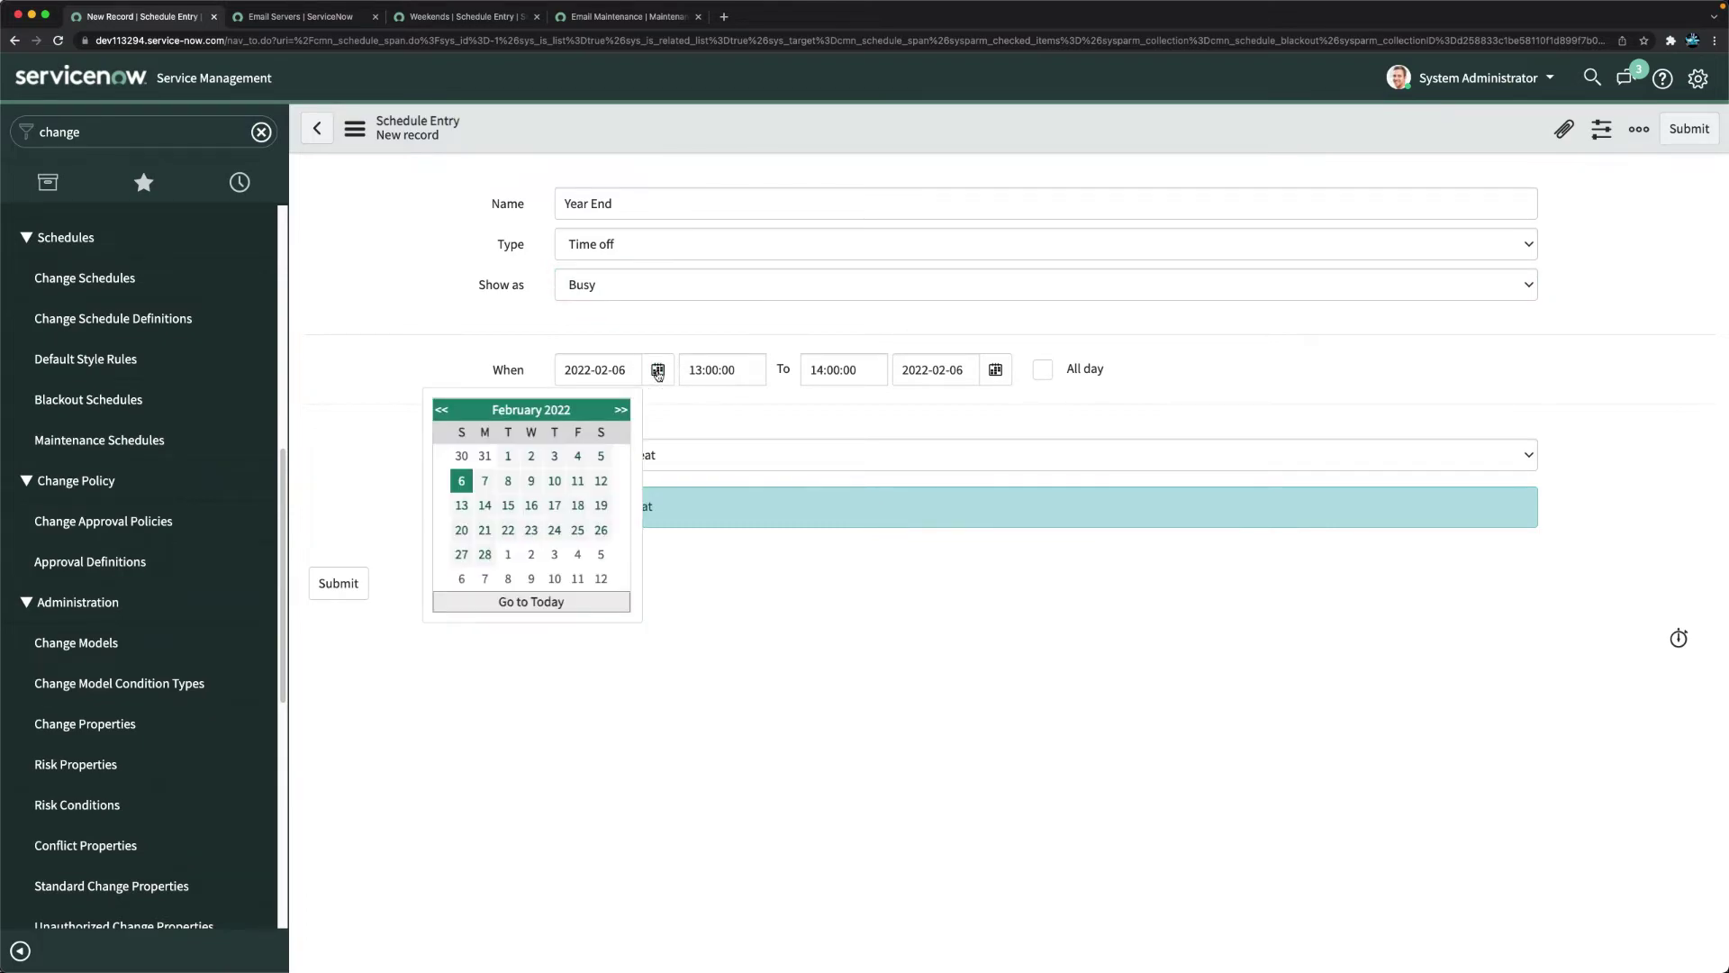
click(621, 410)
click(620, 410)
click(620, 410)
click(621, 409)
click(620, 410)
click(621, 410)
click(620, 409)
click(620, 410)
click(621, 410)
click(620, 410)
click(620, 410)
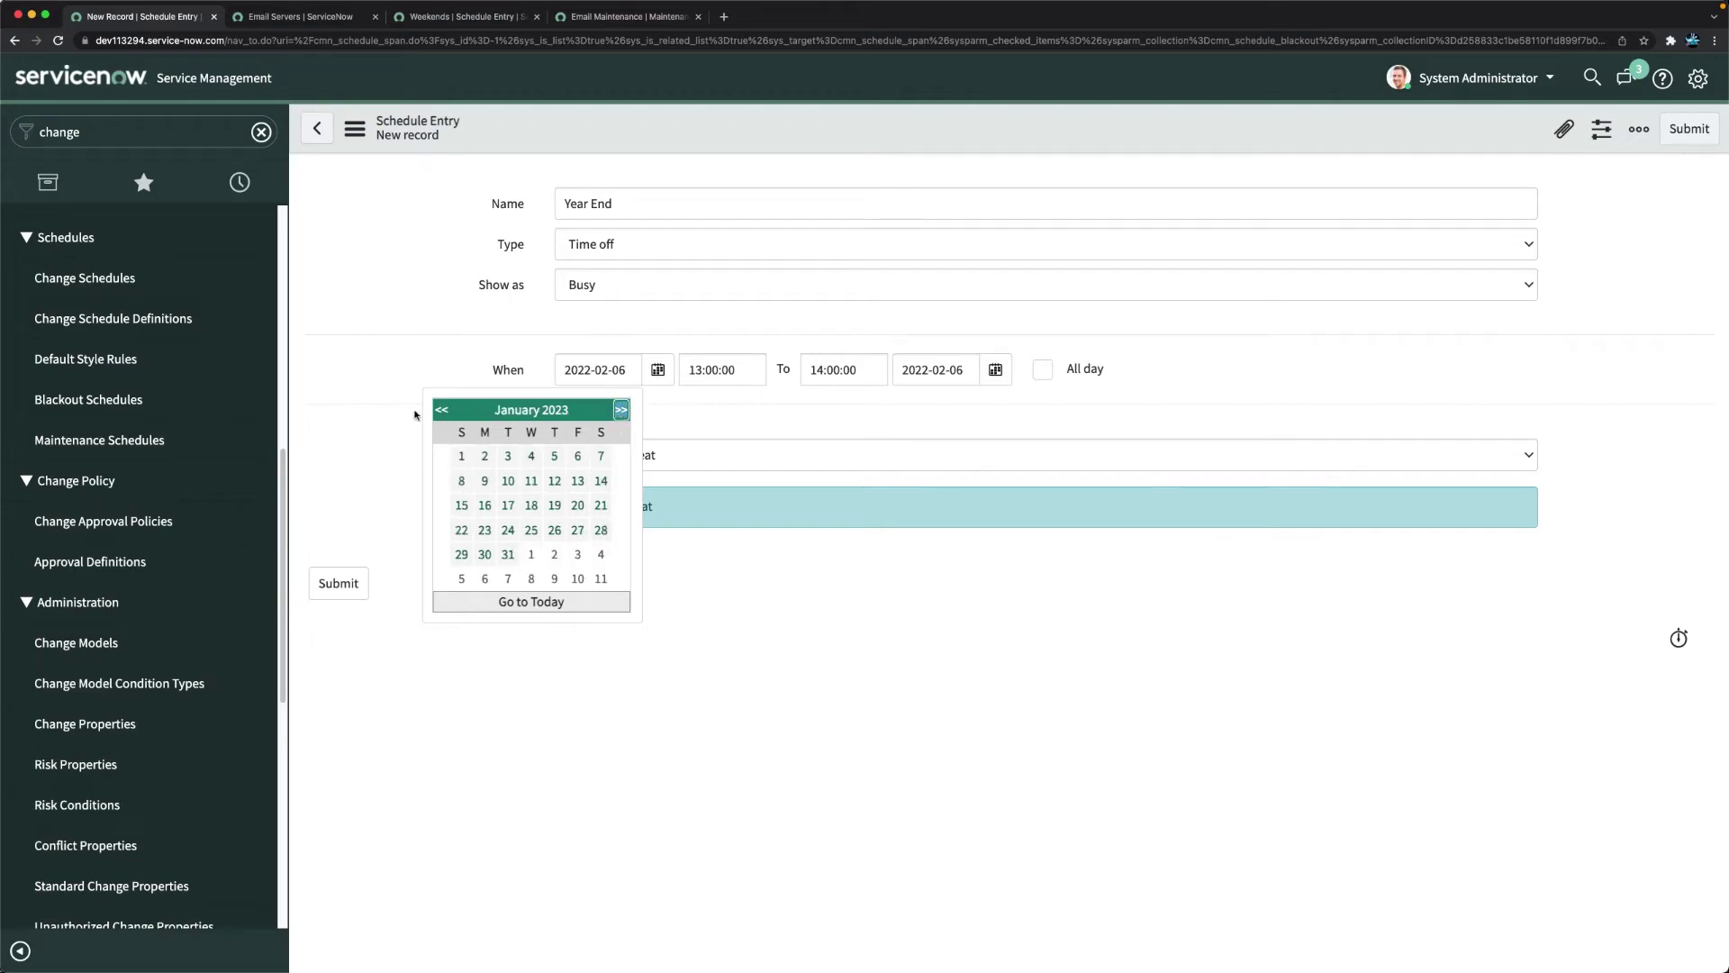
click(442, 410)
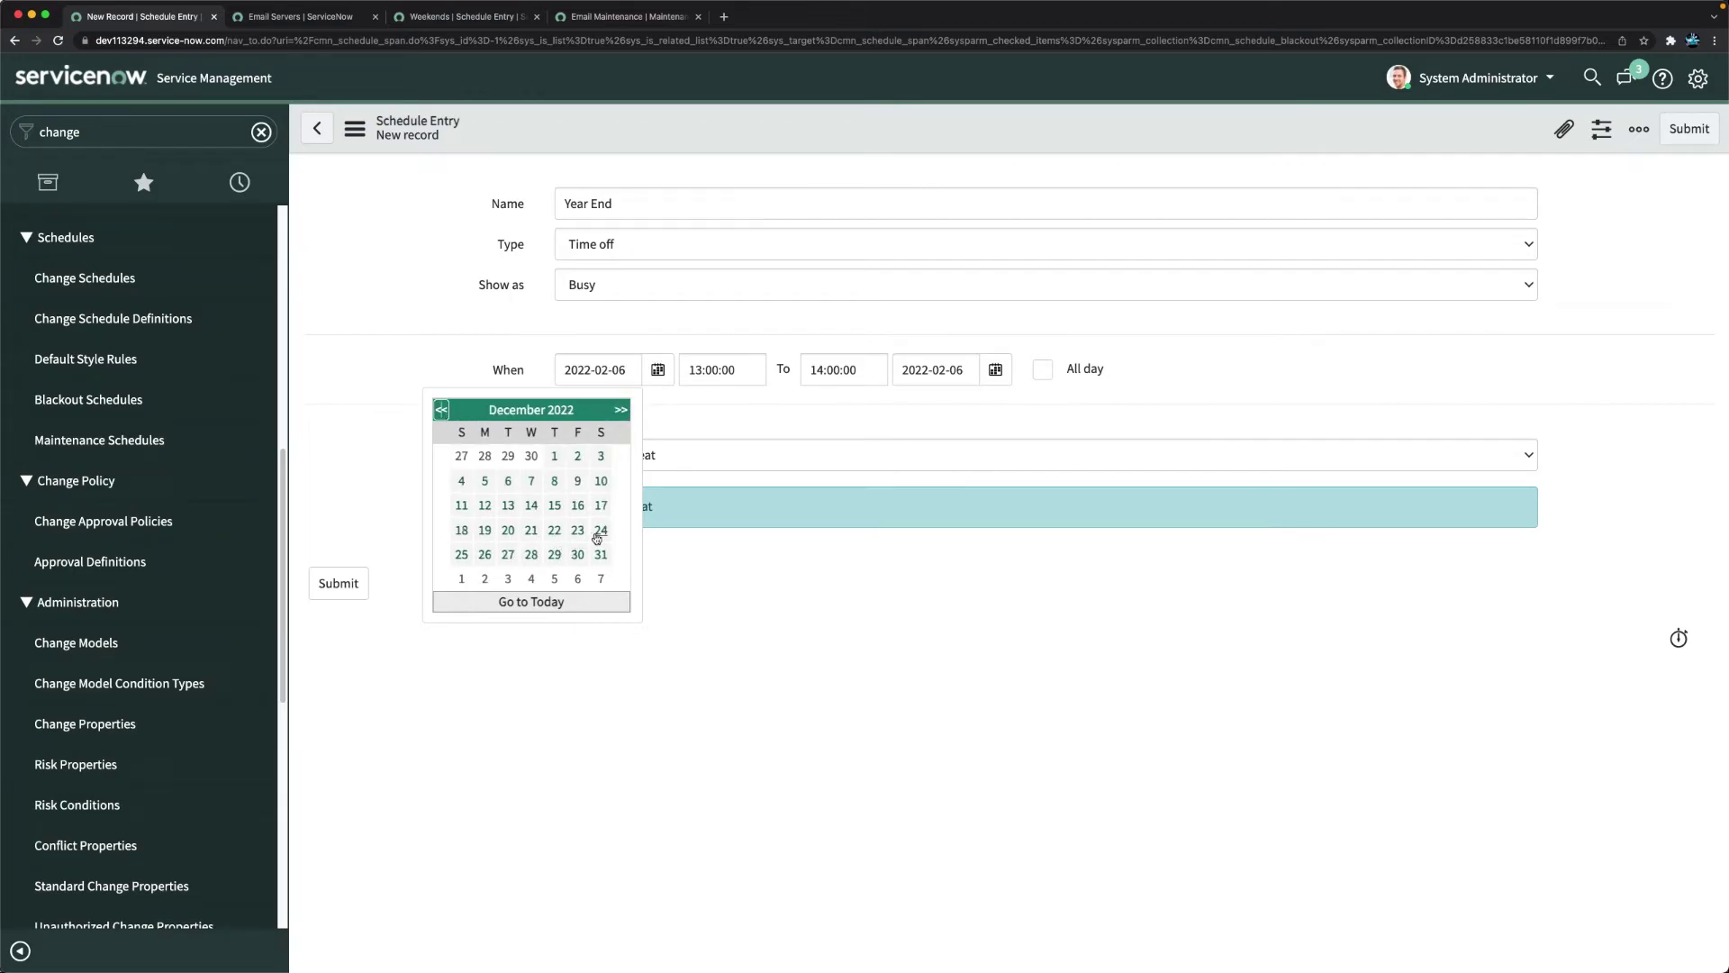
click(462, 555)
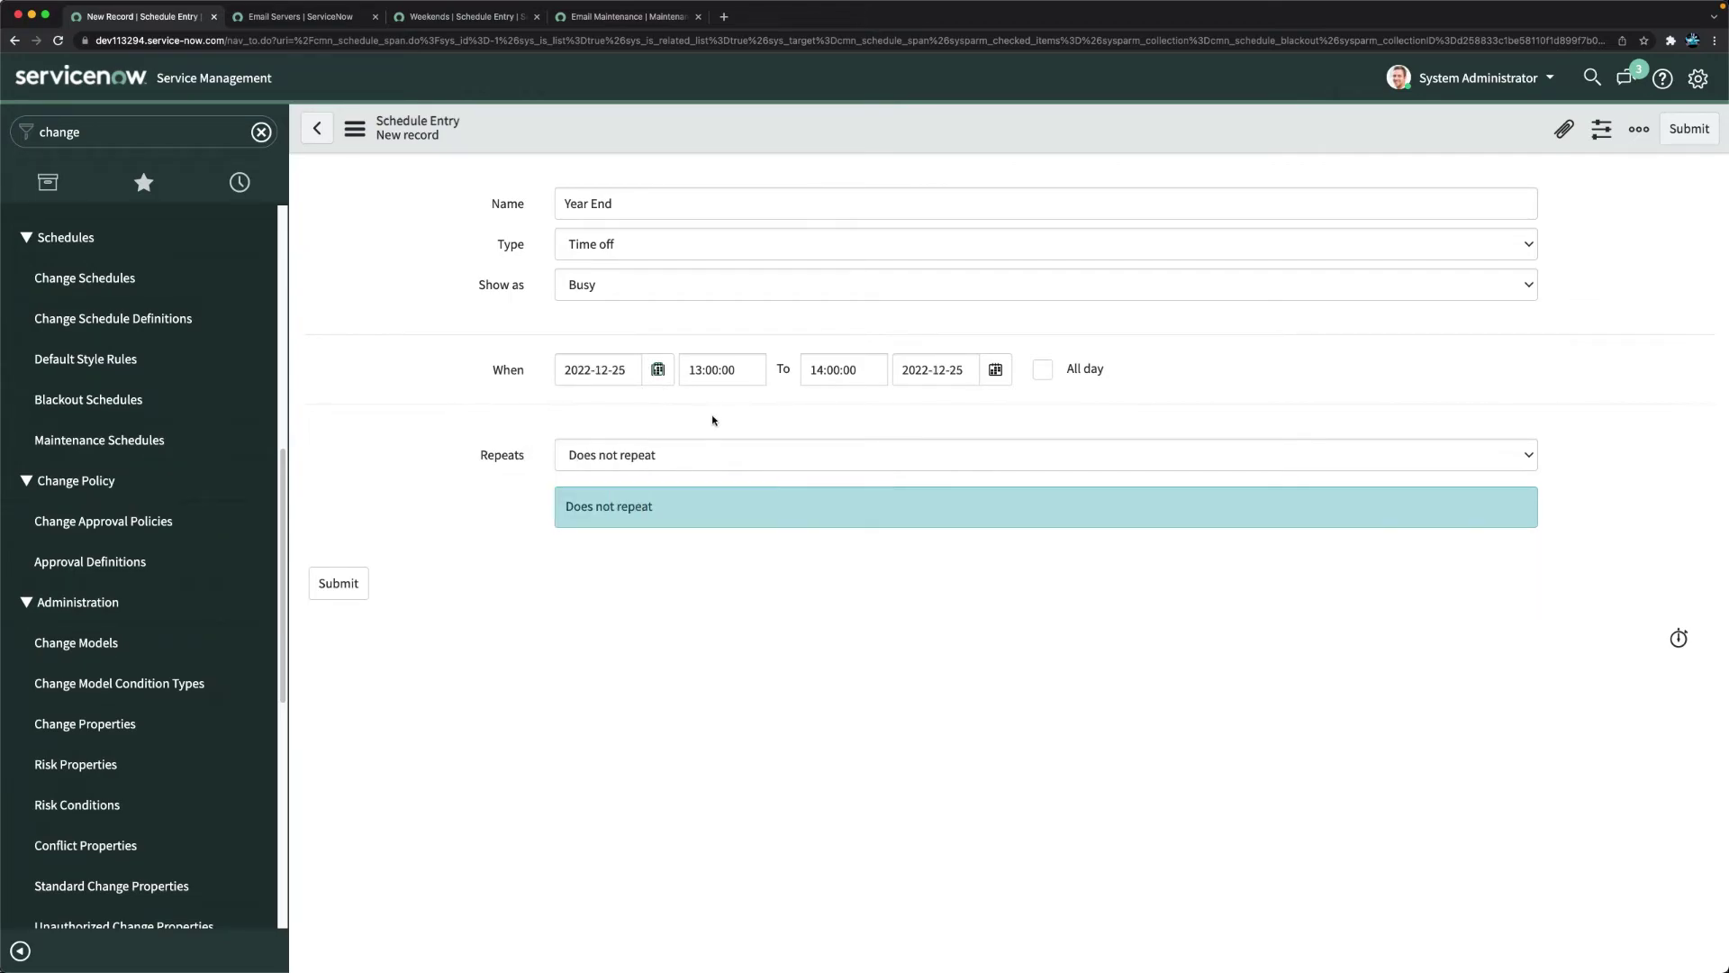
click(657, 371)
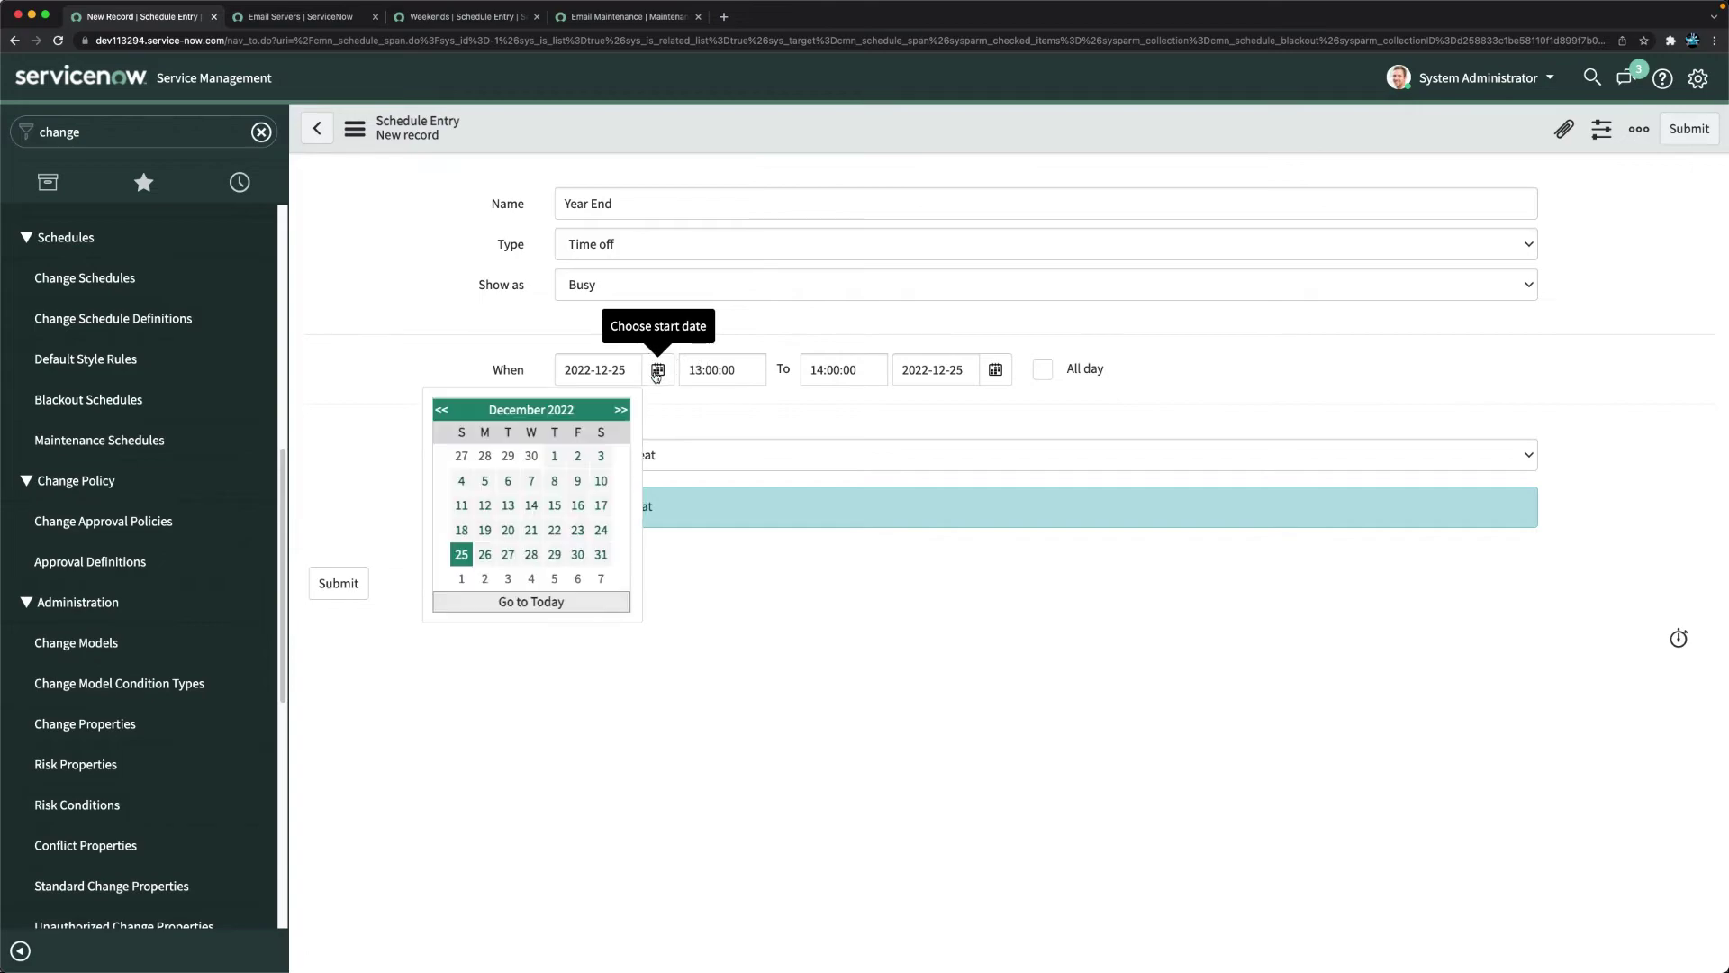
click(601, 530)
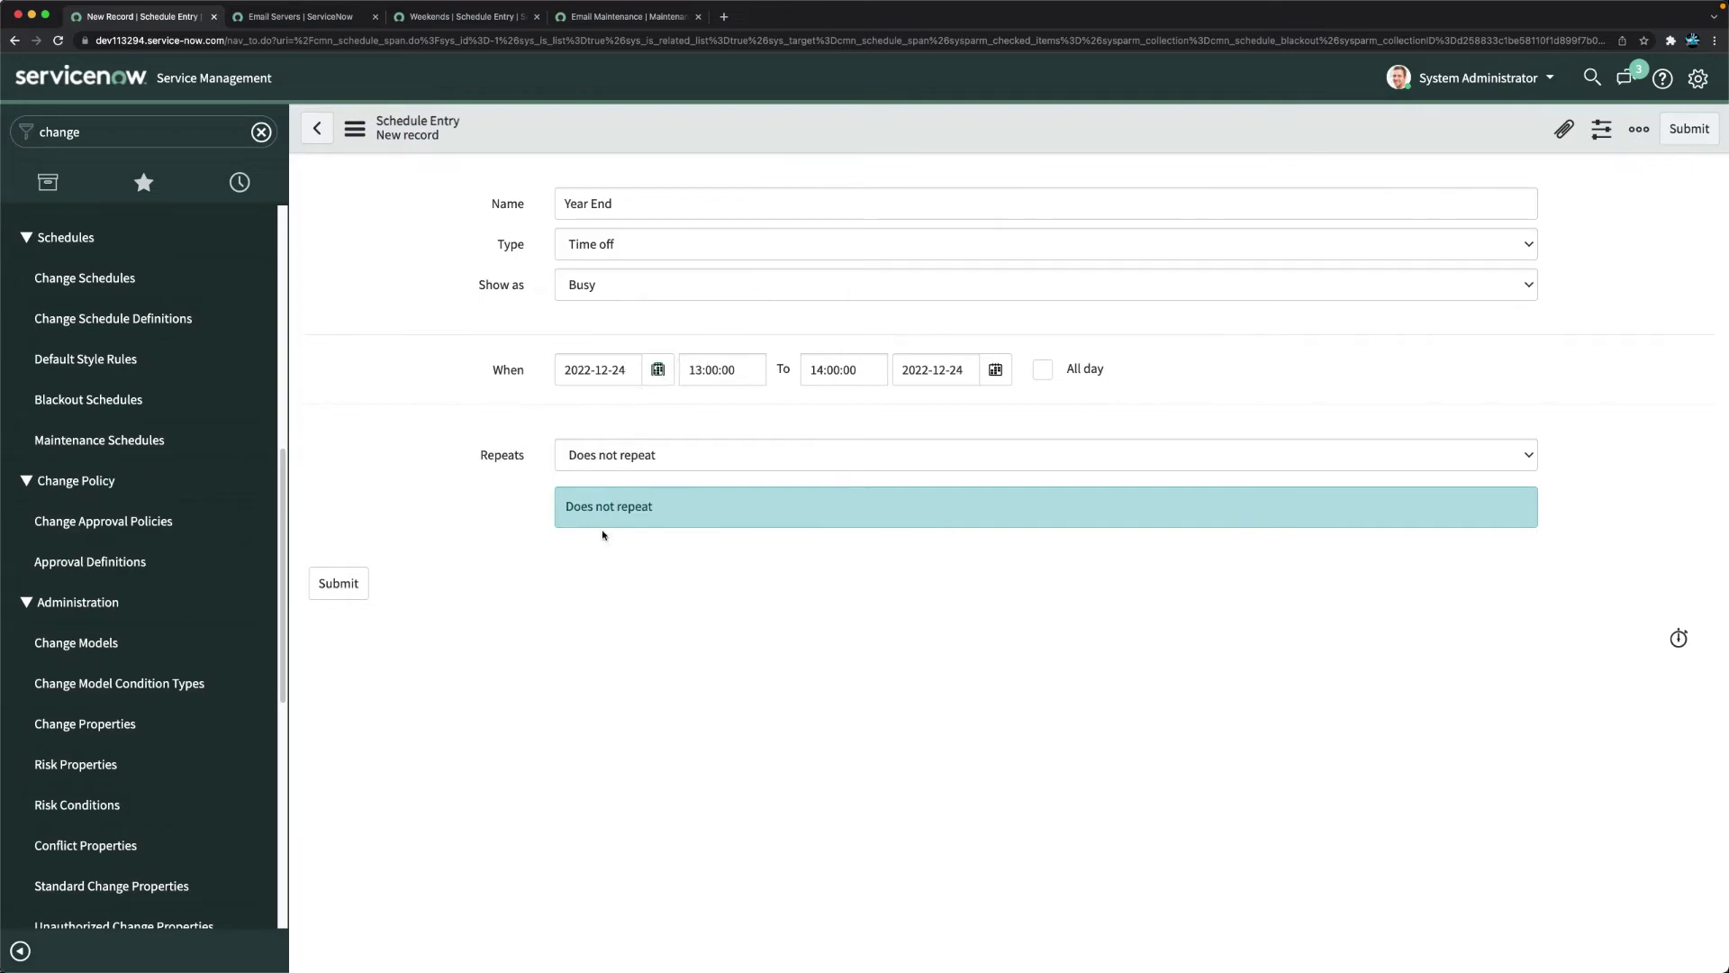
Set the start time of the Year End entry to 00:00:00.
click(700, 368)
key(BackSpace)
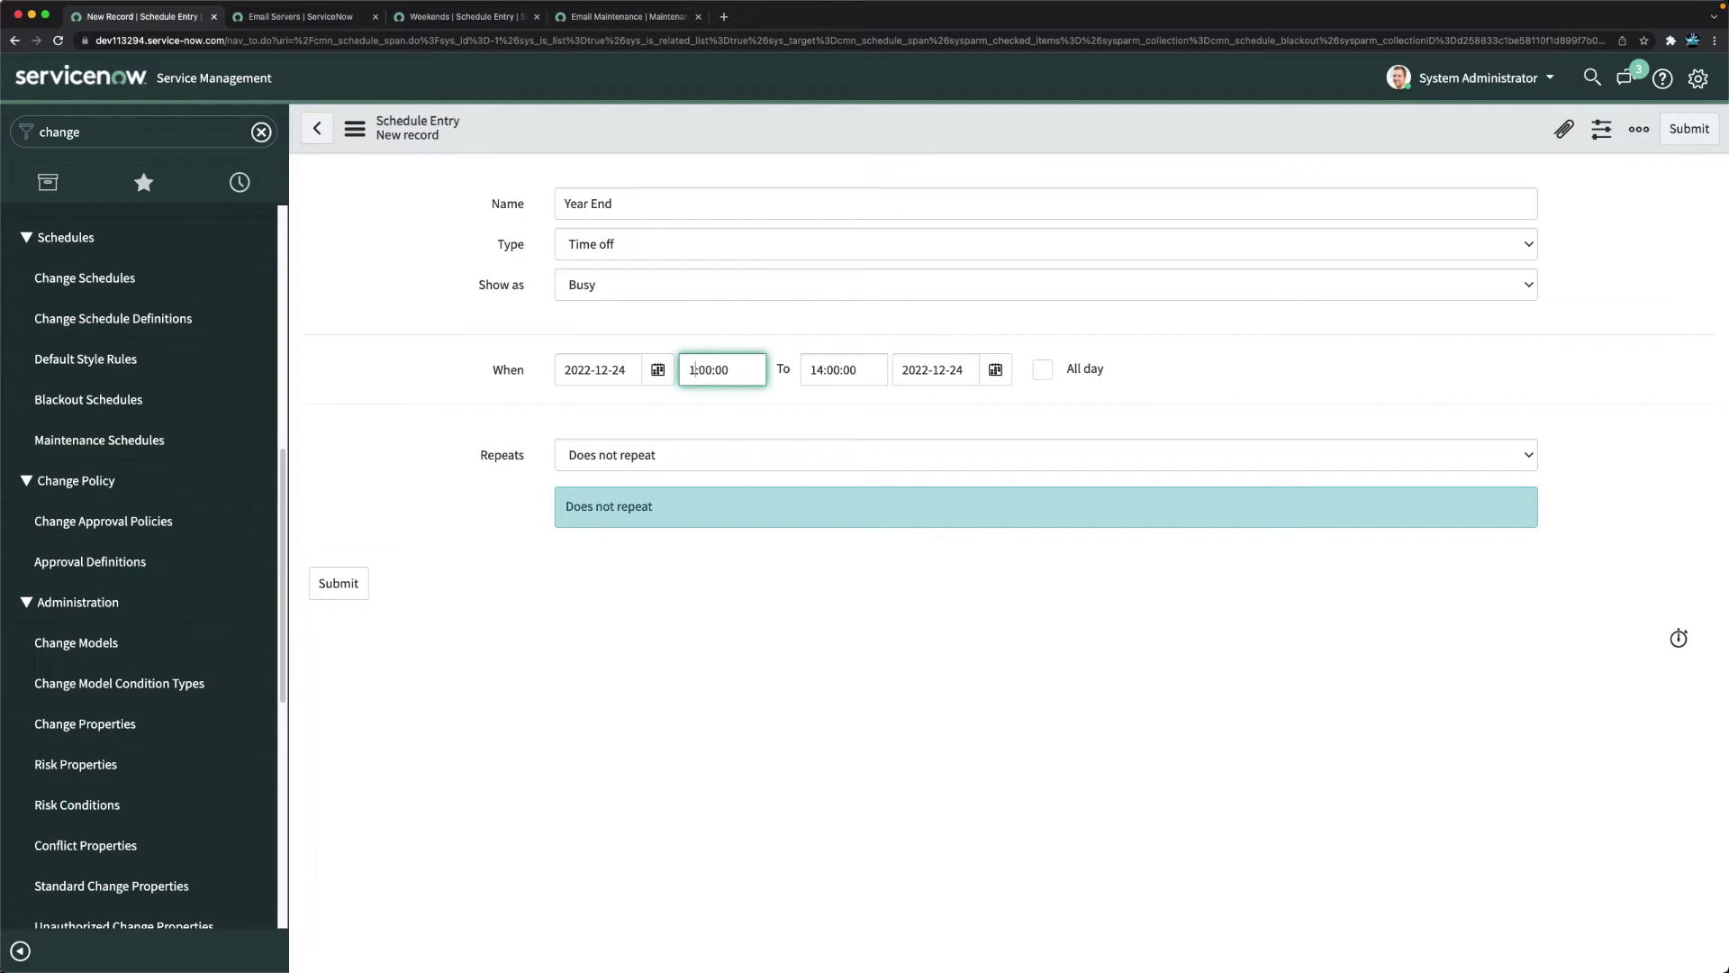
key(BackSpace)
text(0)
key(BackSpace)
text(00)
click(822, 369)
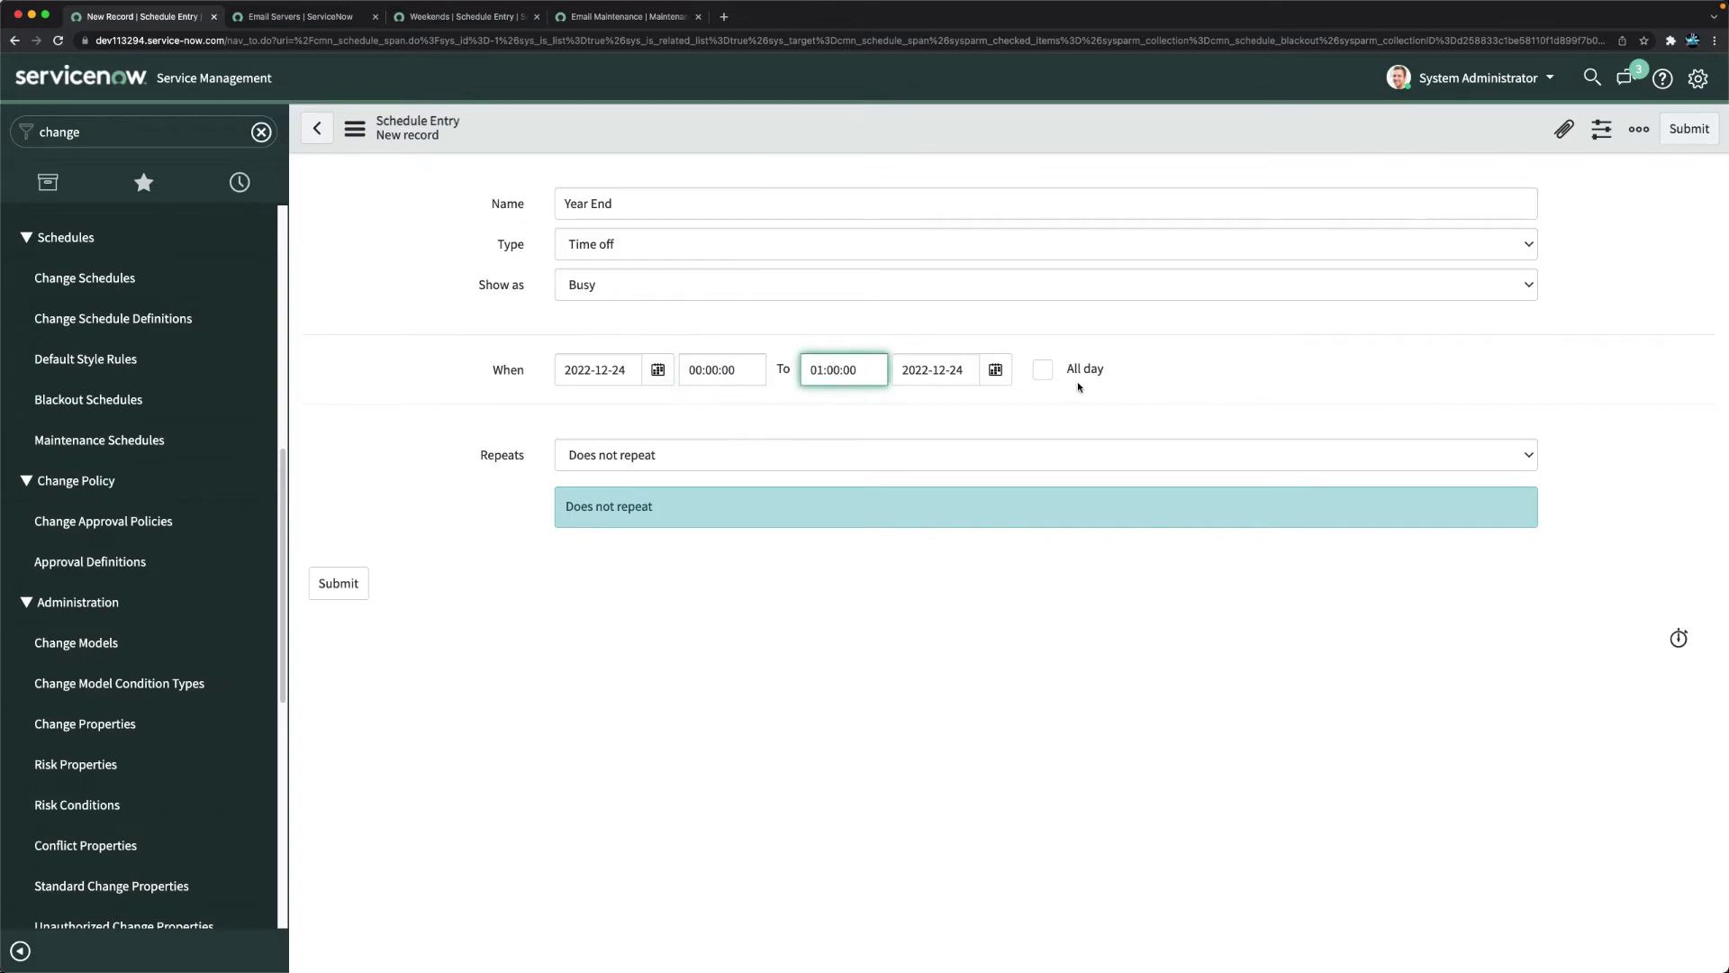
Make the Year End entry an all-day one and set its end date to 2023-01-01.
click(1044, 372)
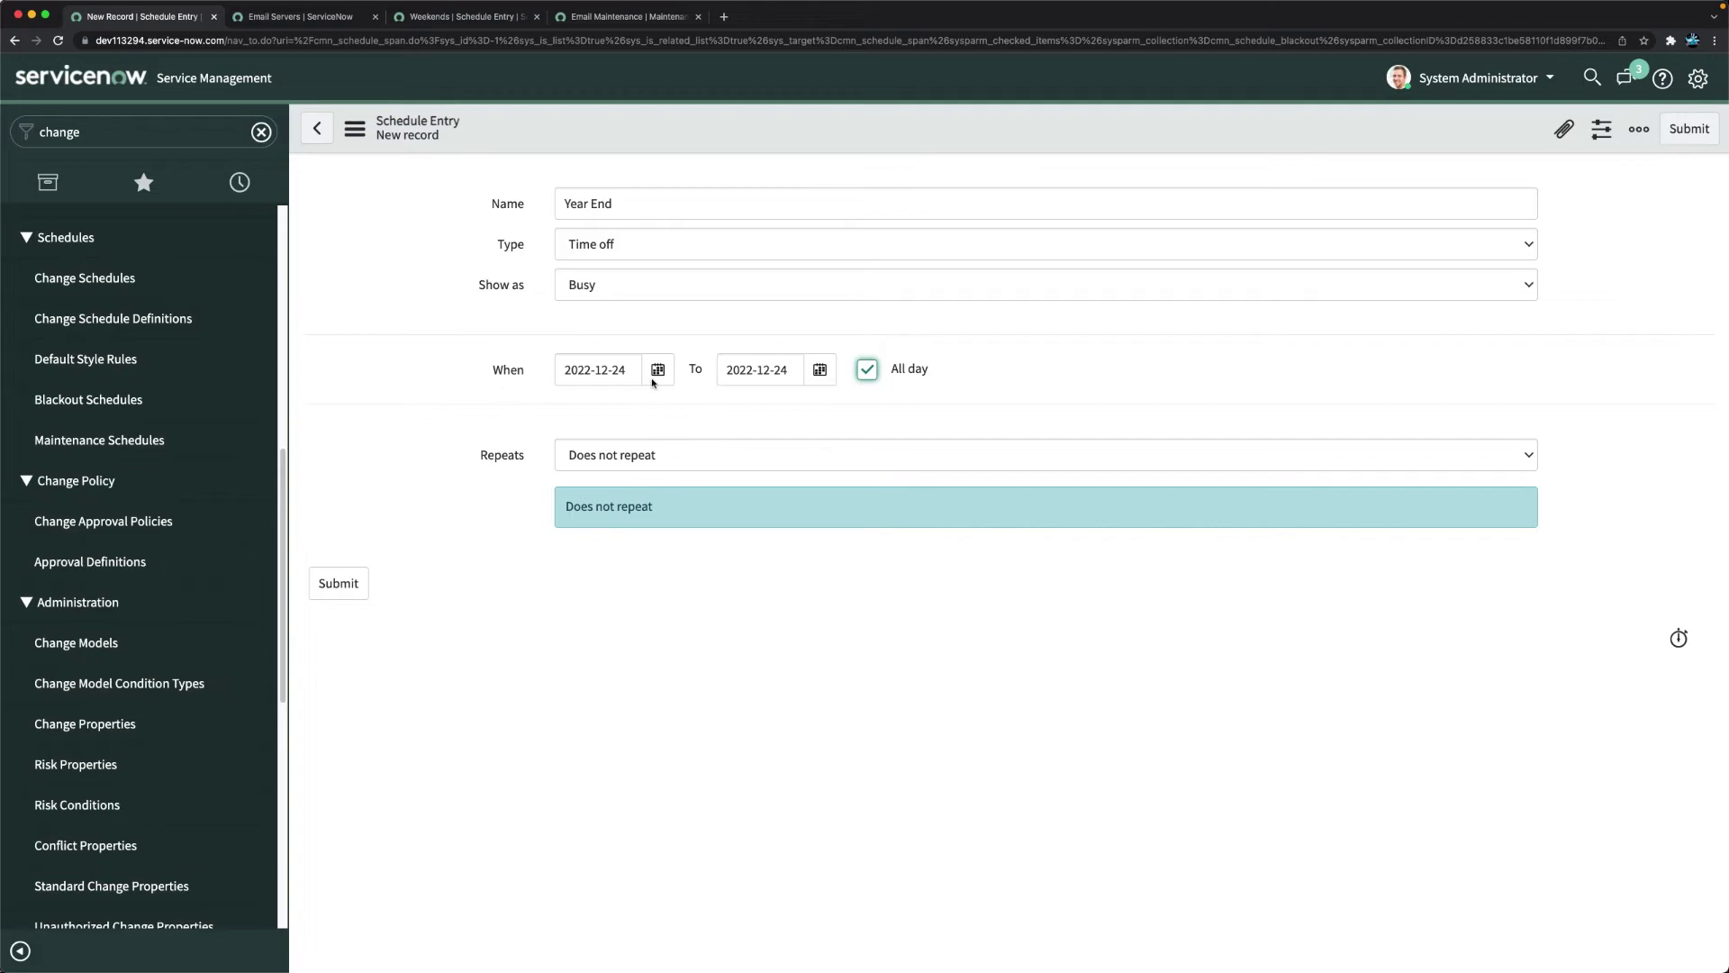
click(821, 372)
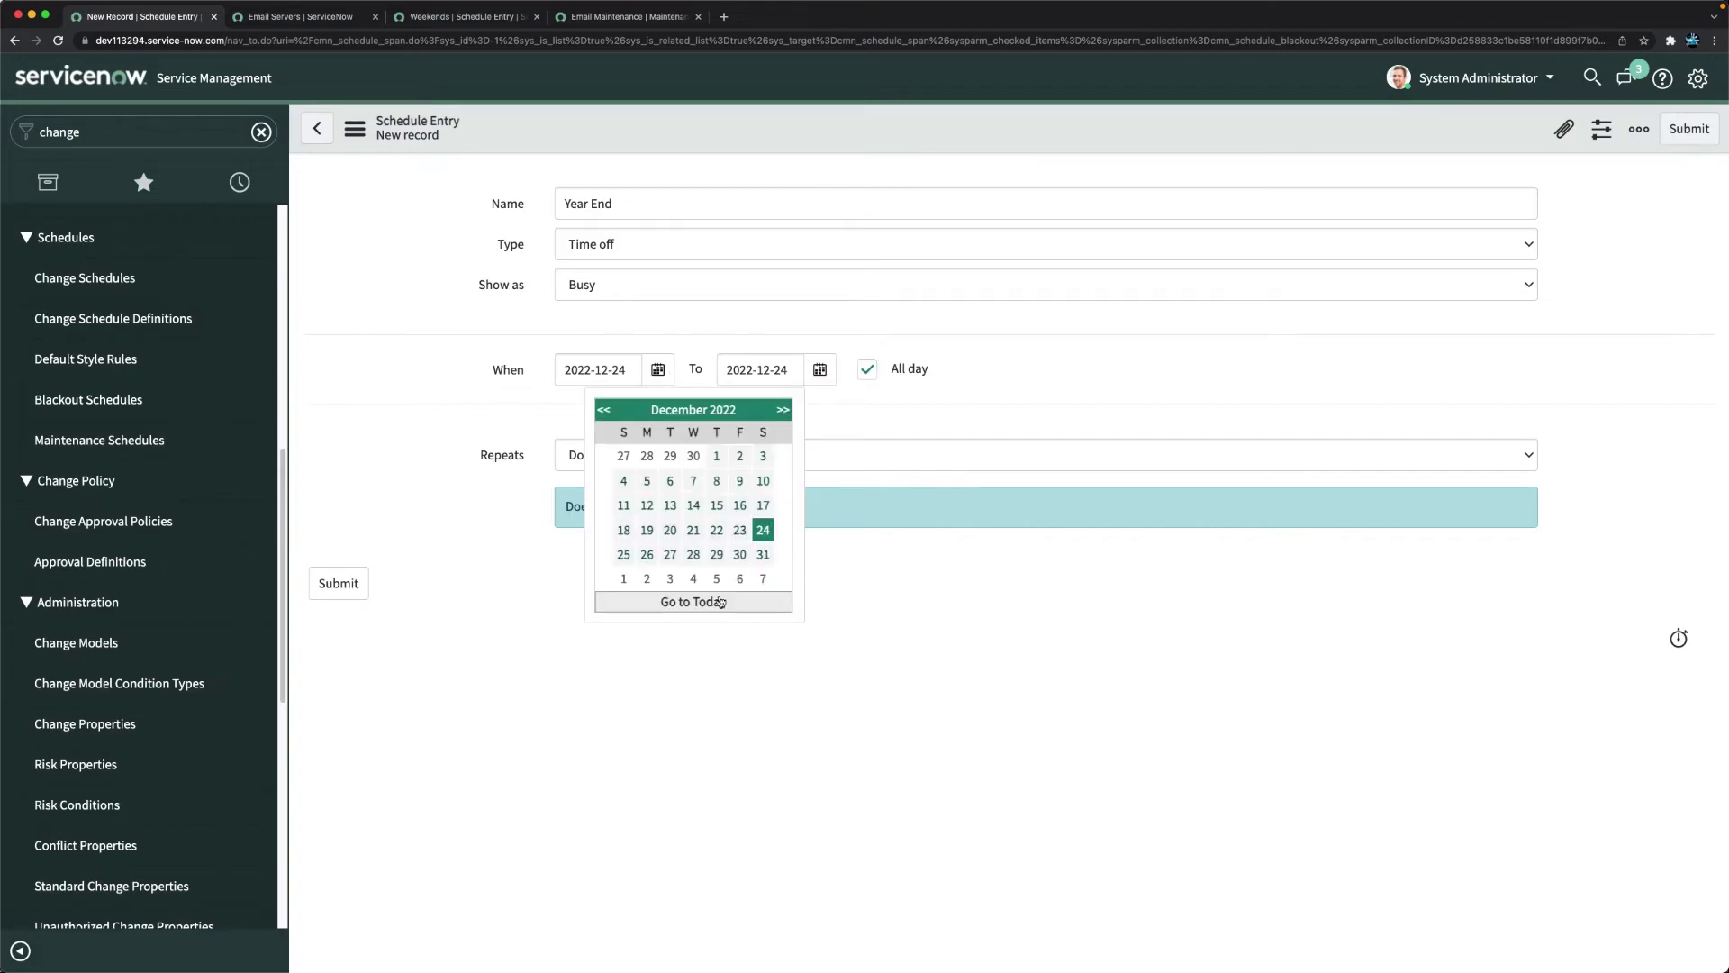
click(623, 578)
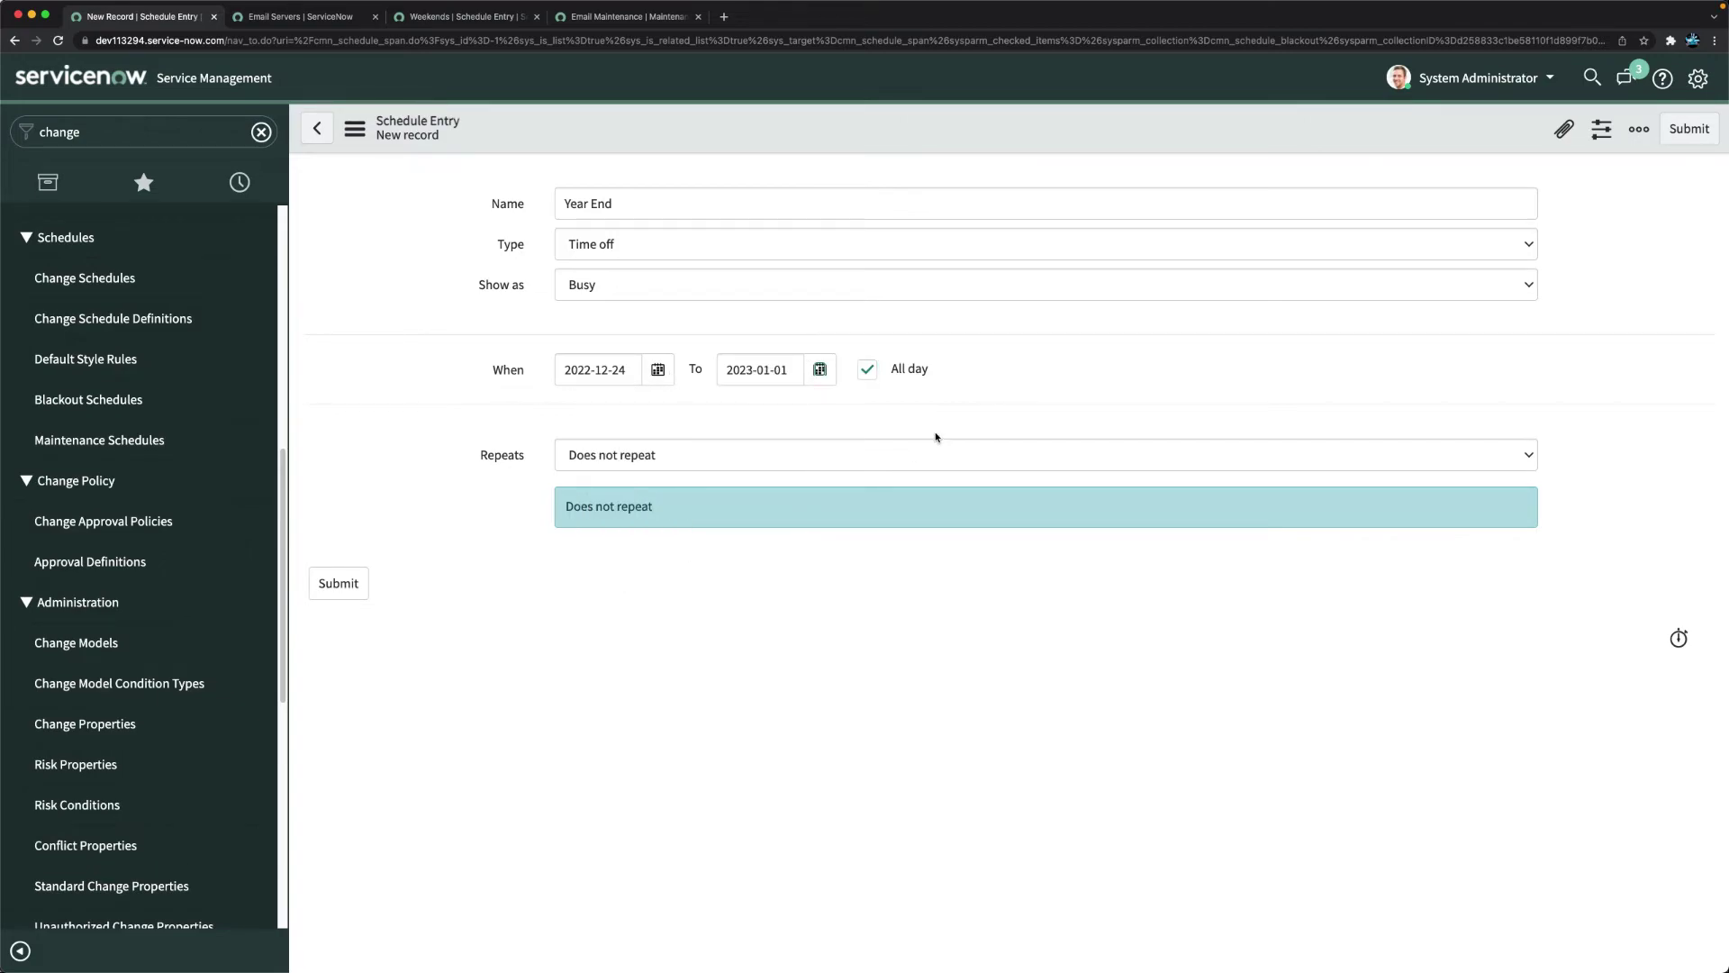
click(820, 371)
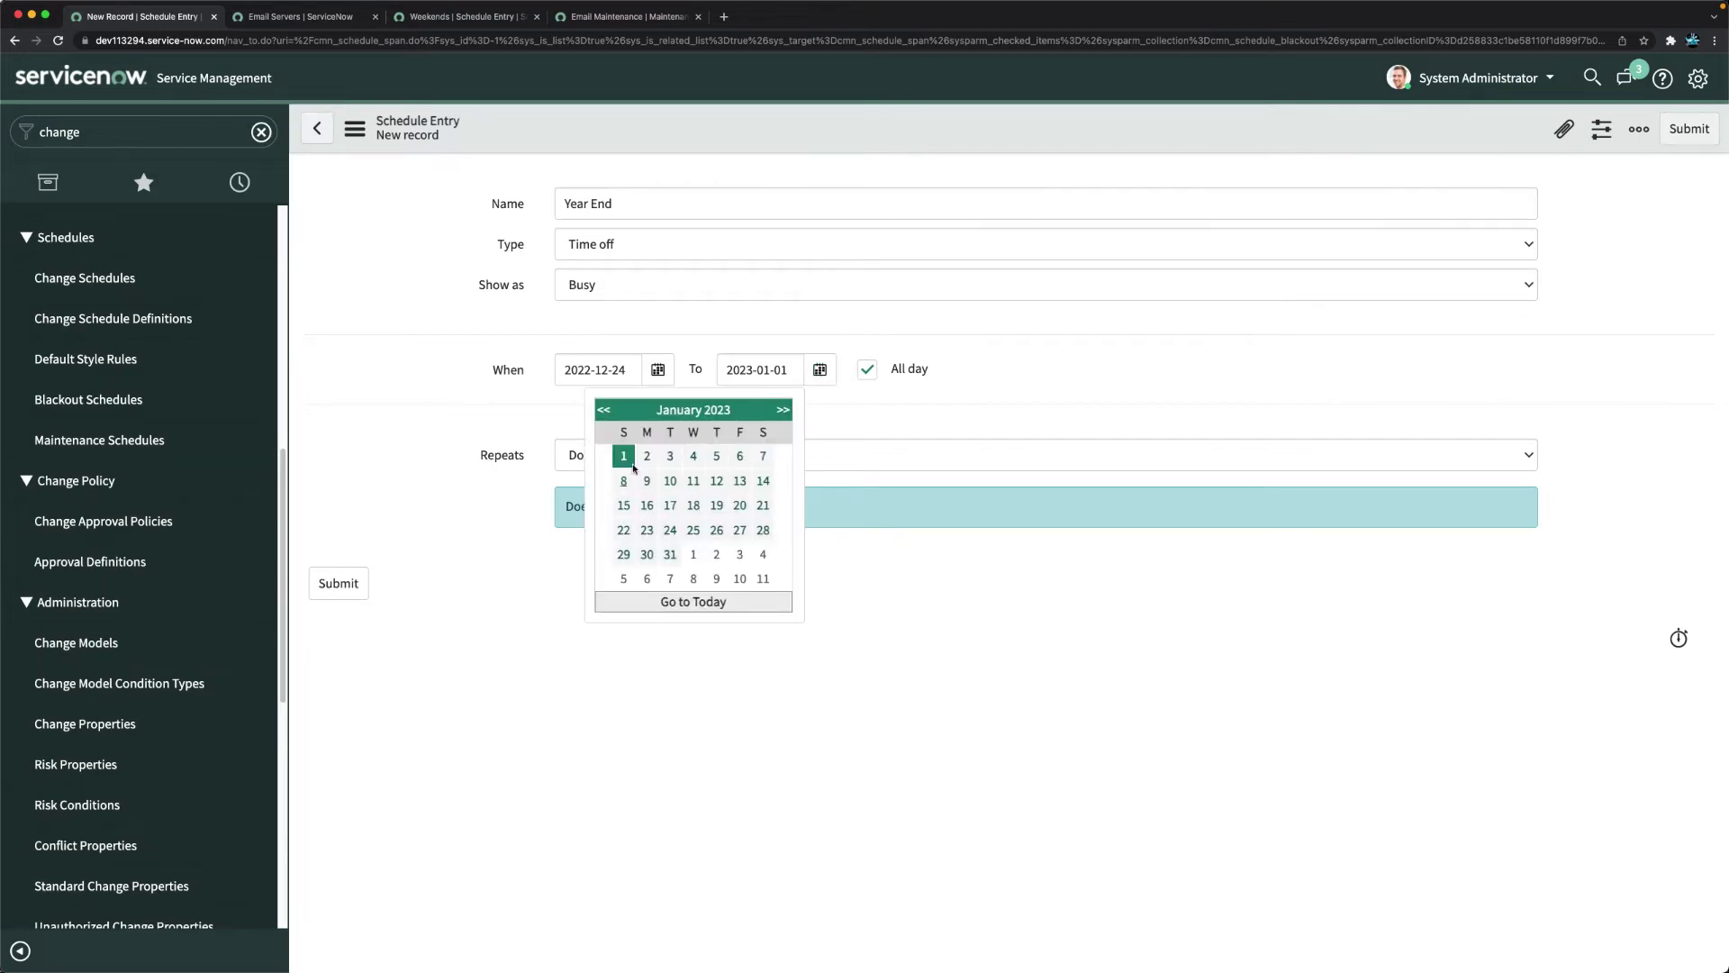
click(477, 380)
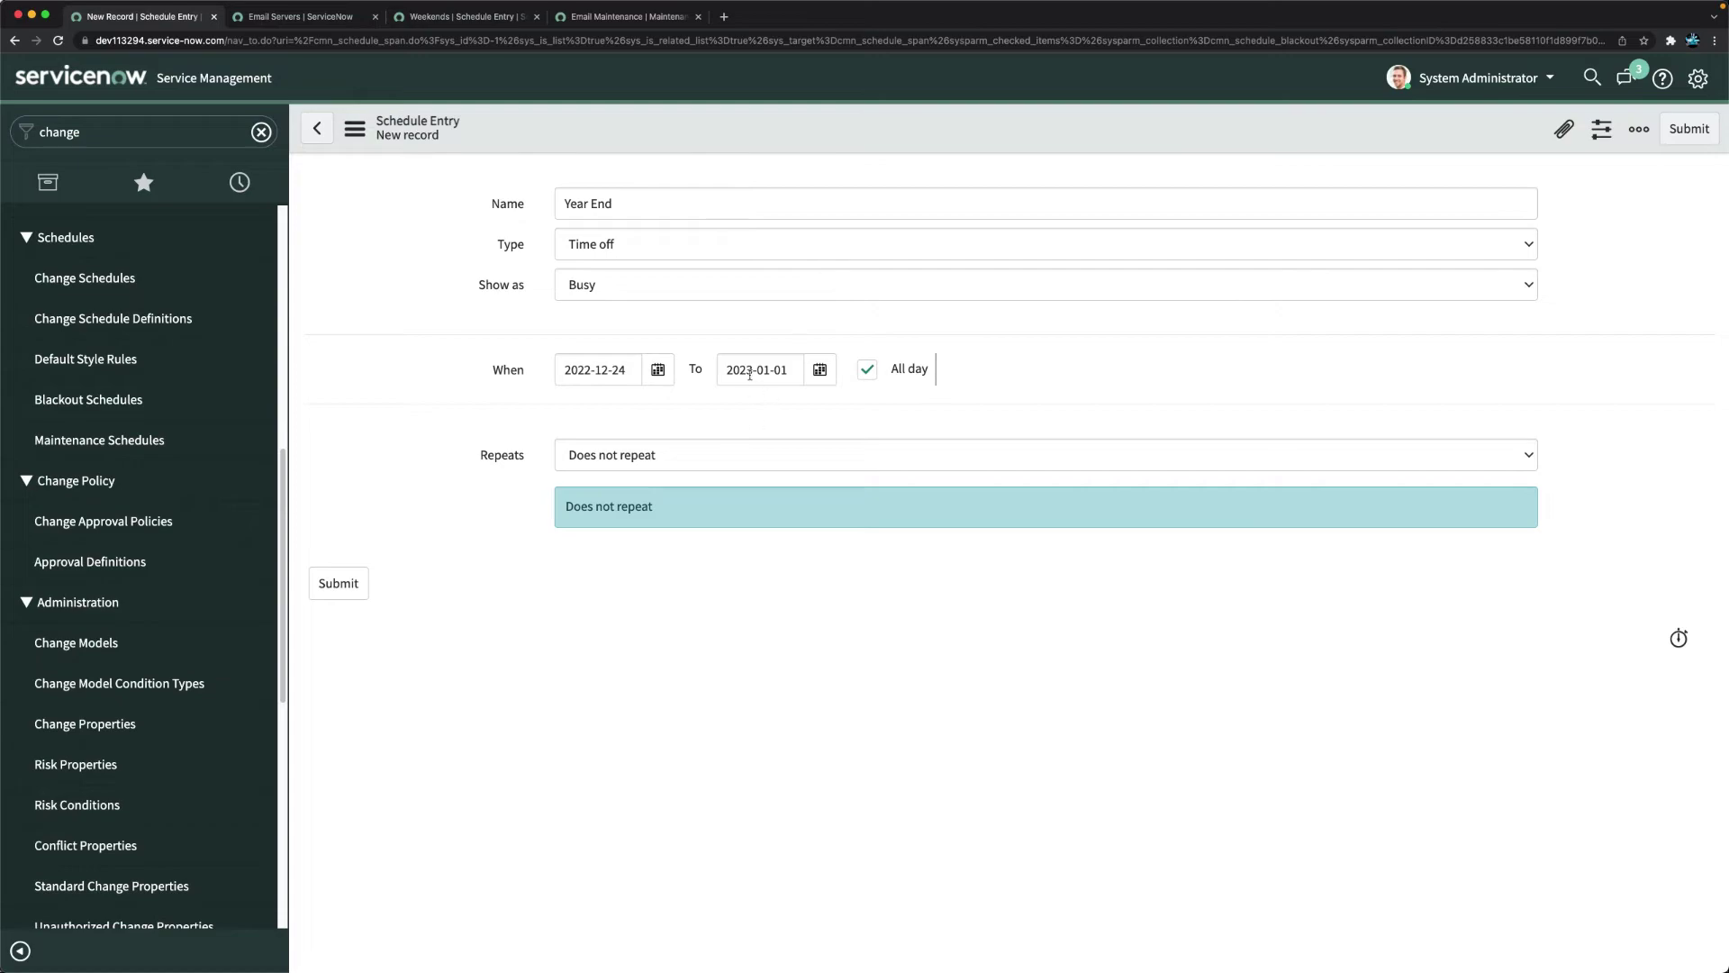
Make the Year End entry repeat yearly by day of the year and save the record while keeping it open.
click(719, 459)
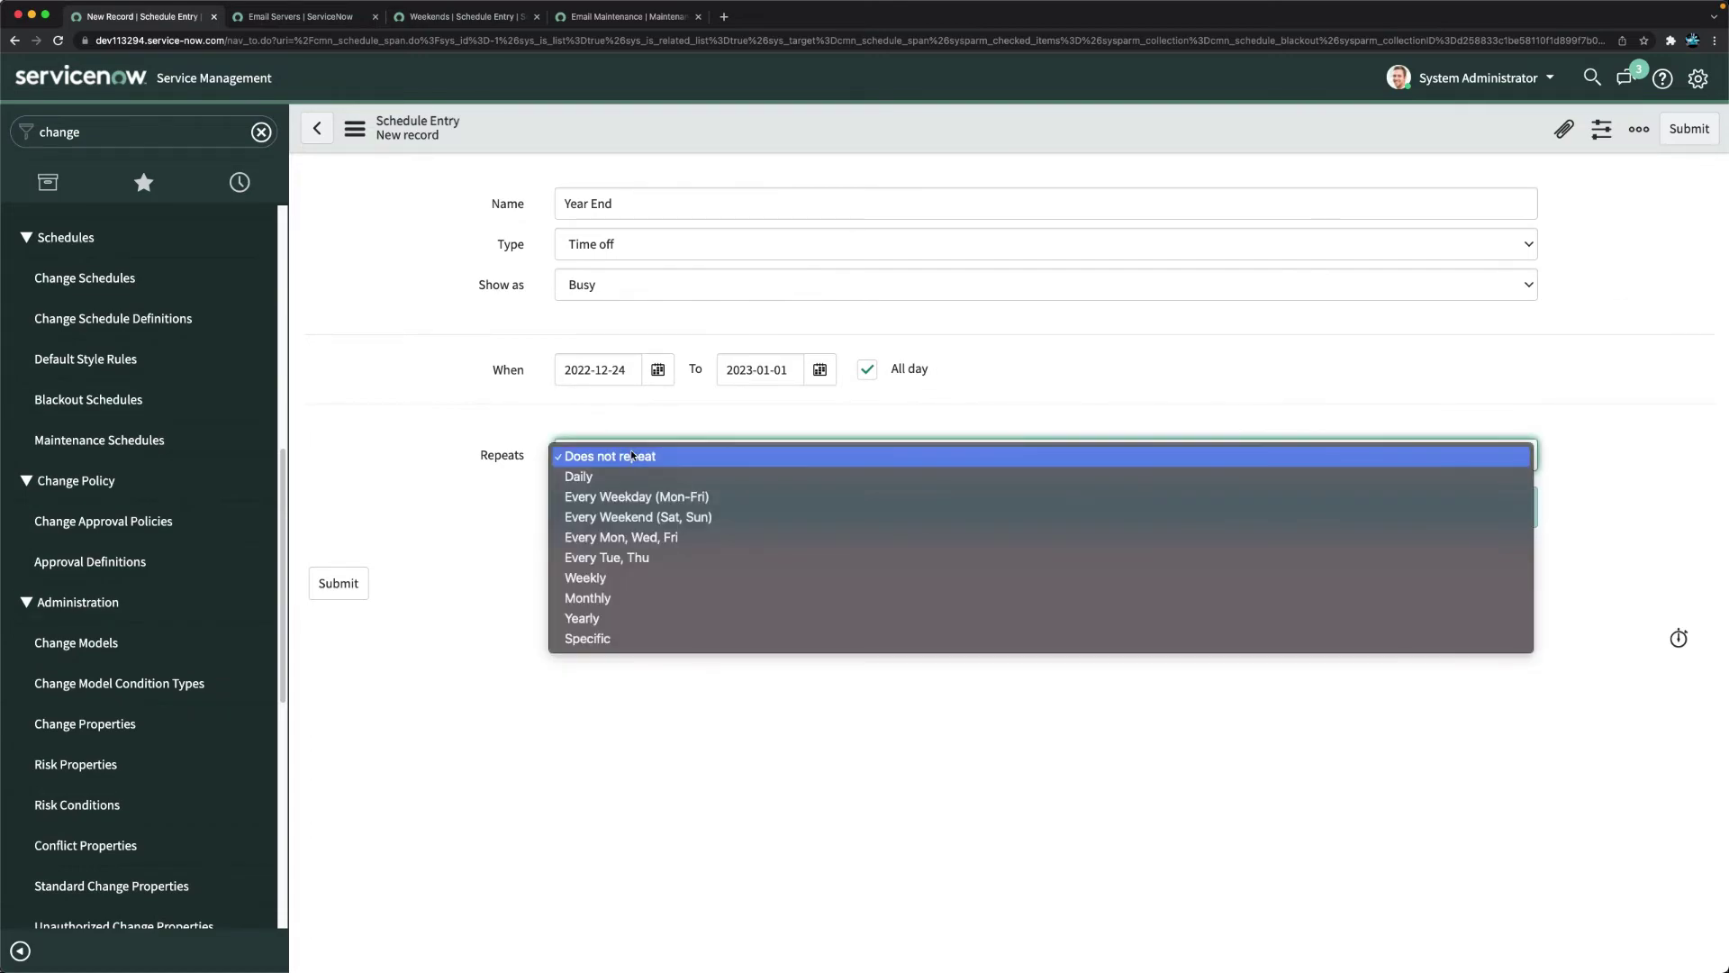
click(424, 492)
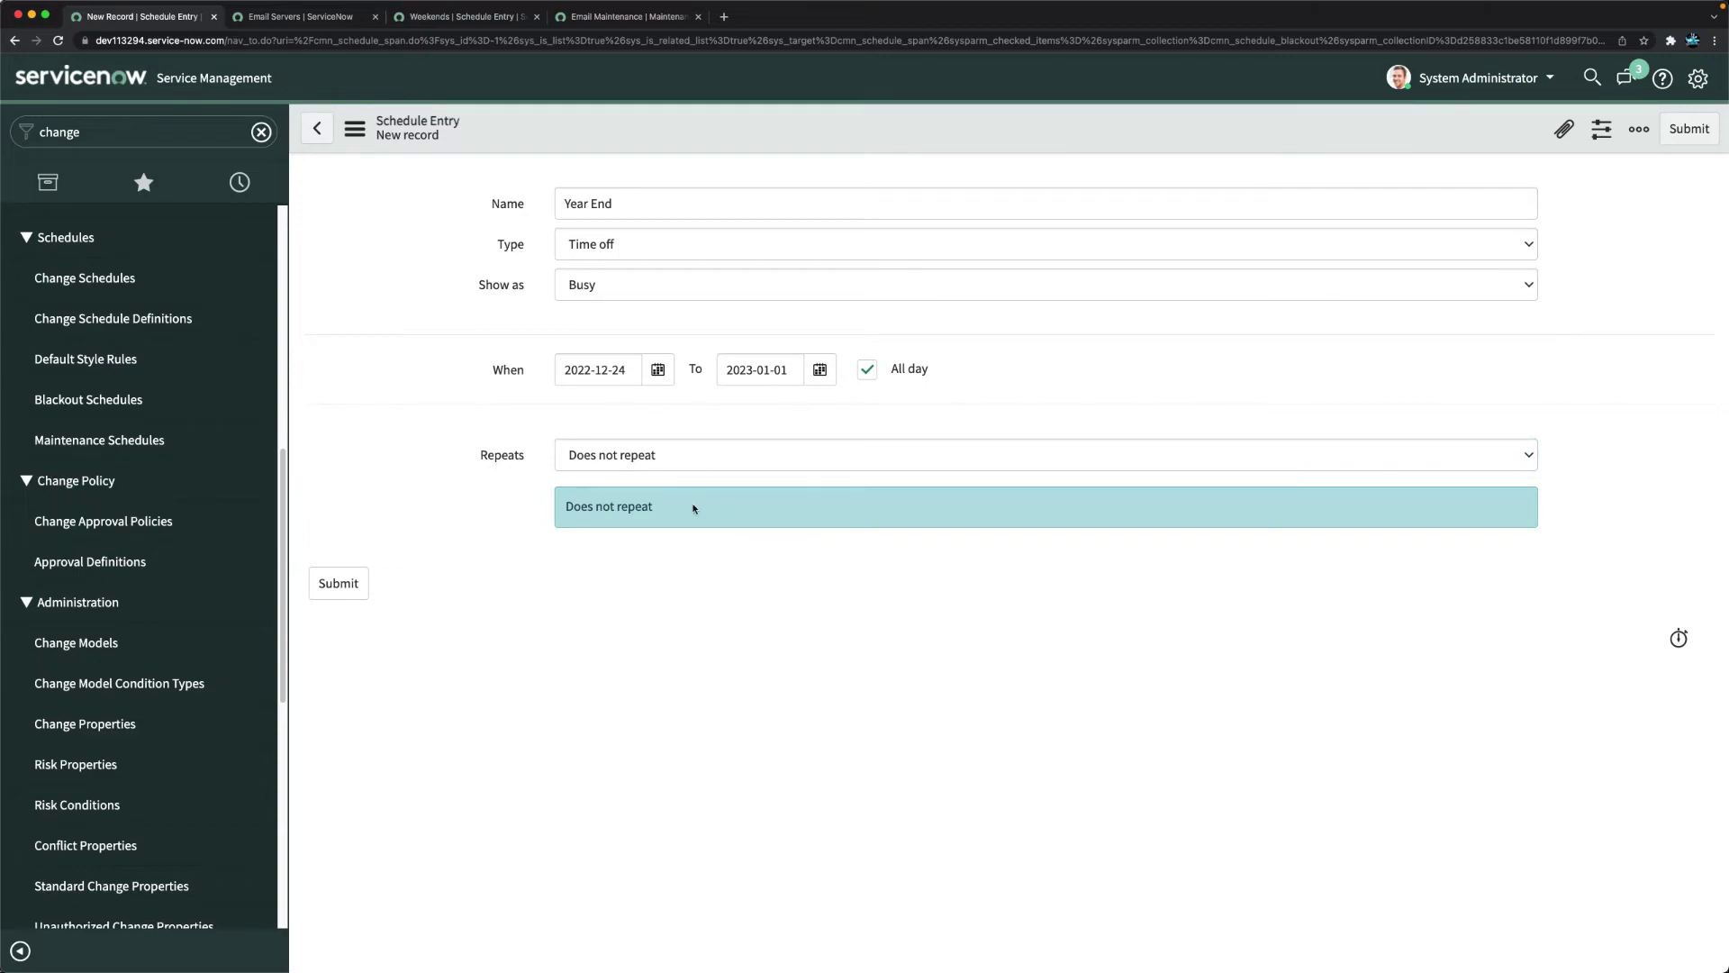
click(667, 450)
click(620, 617)
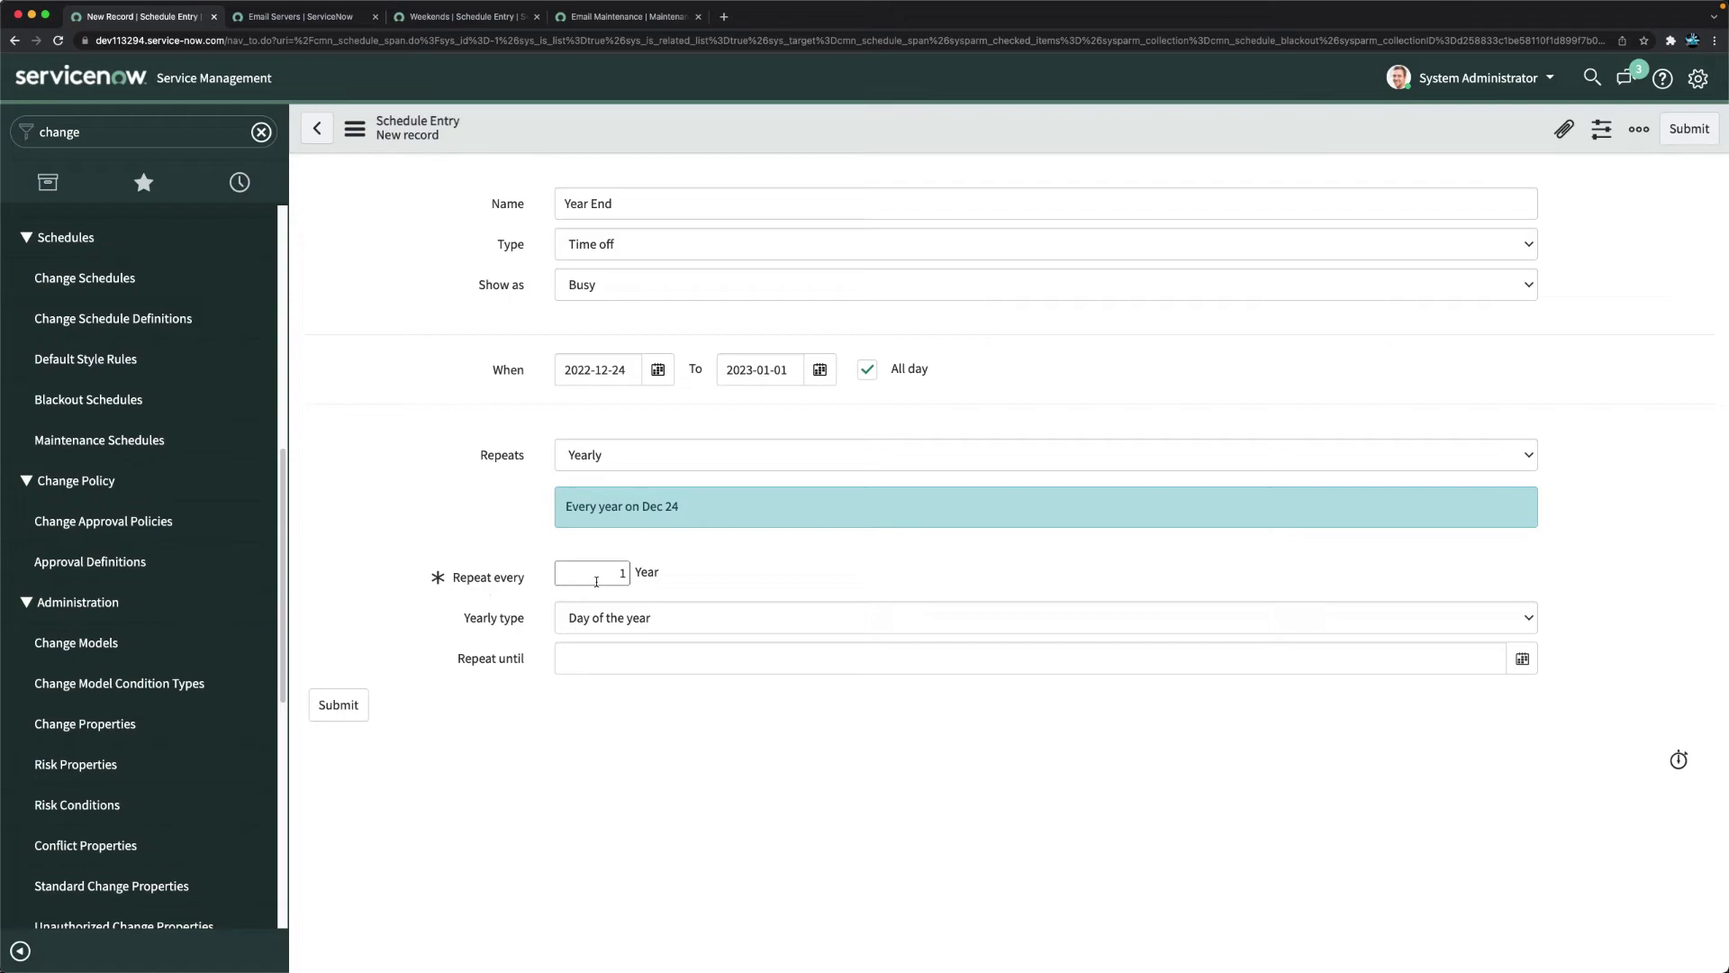
click(636, 628)
click(685, 618)
click(425, 371)
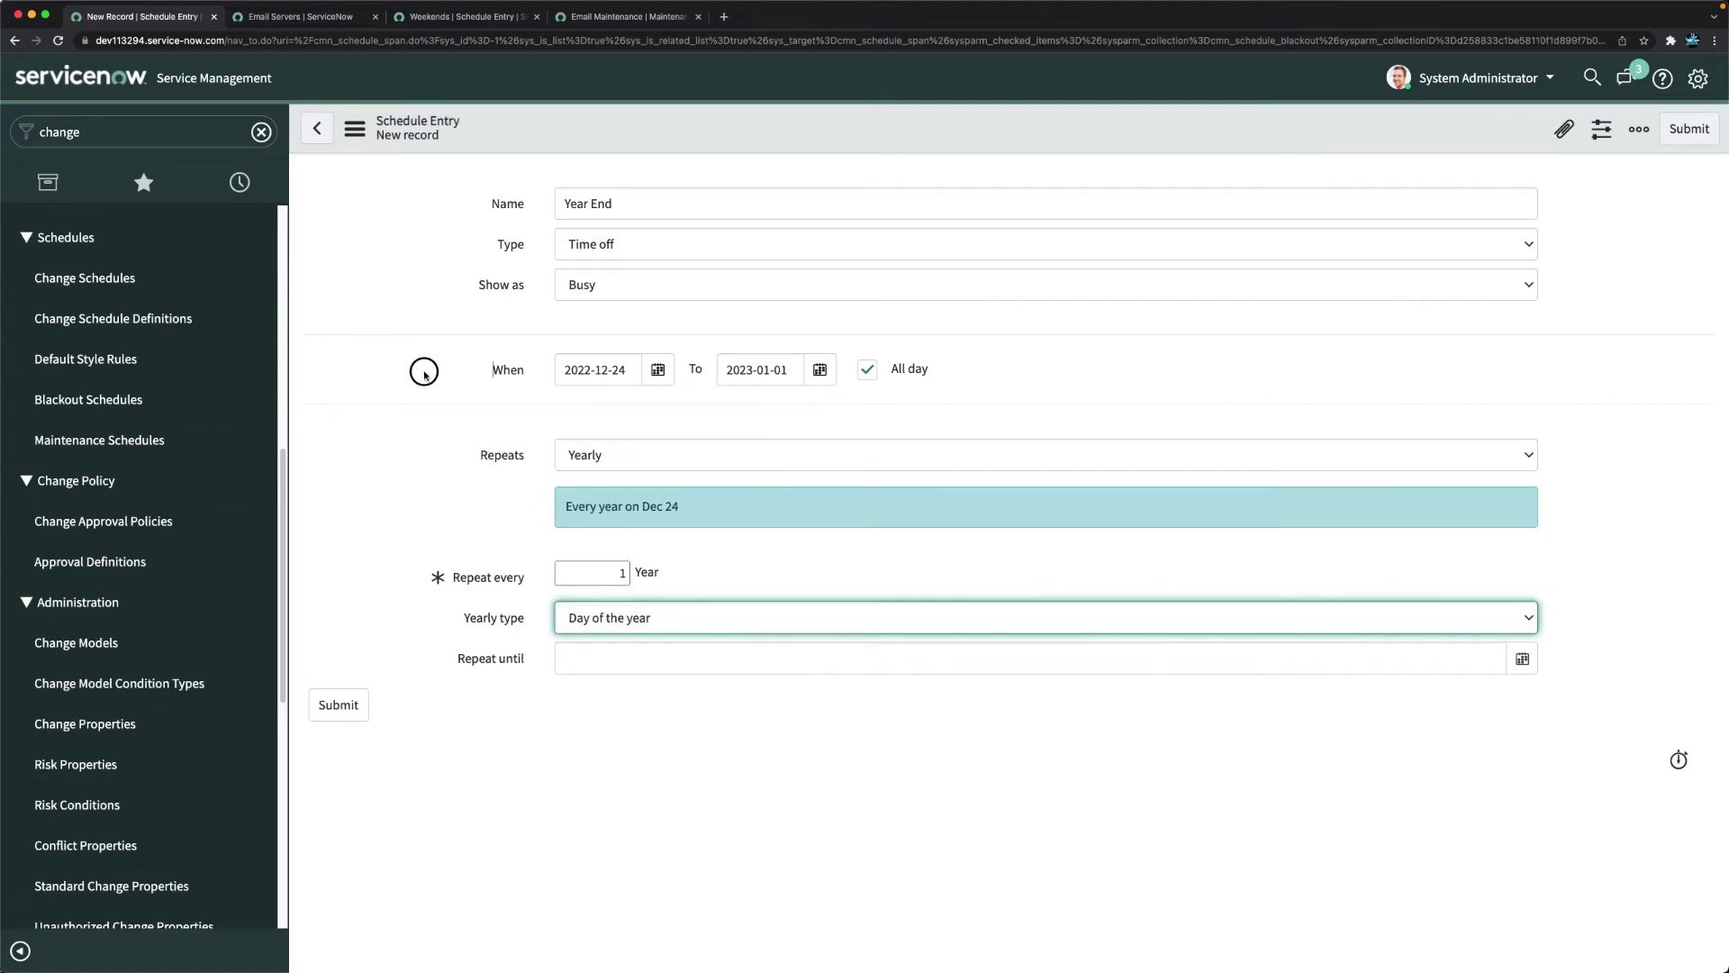
right_click(889, 135)
click(919, 146)
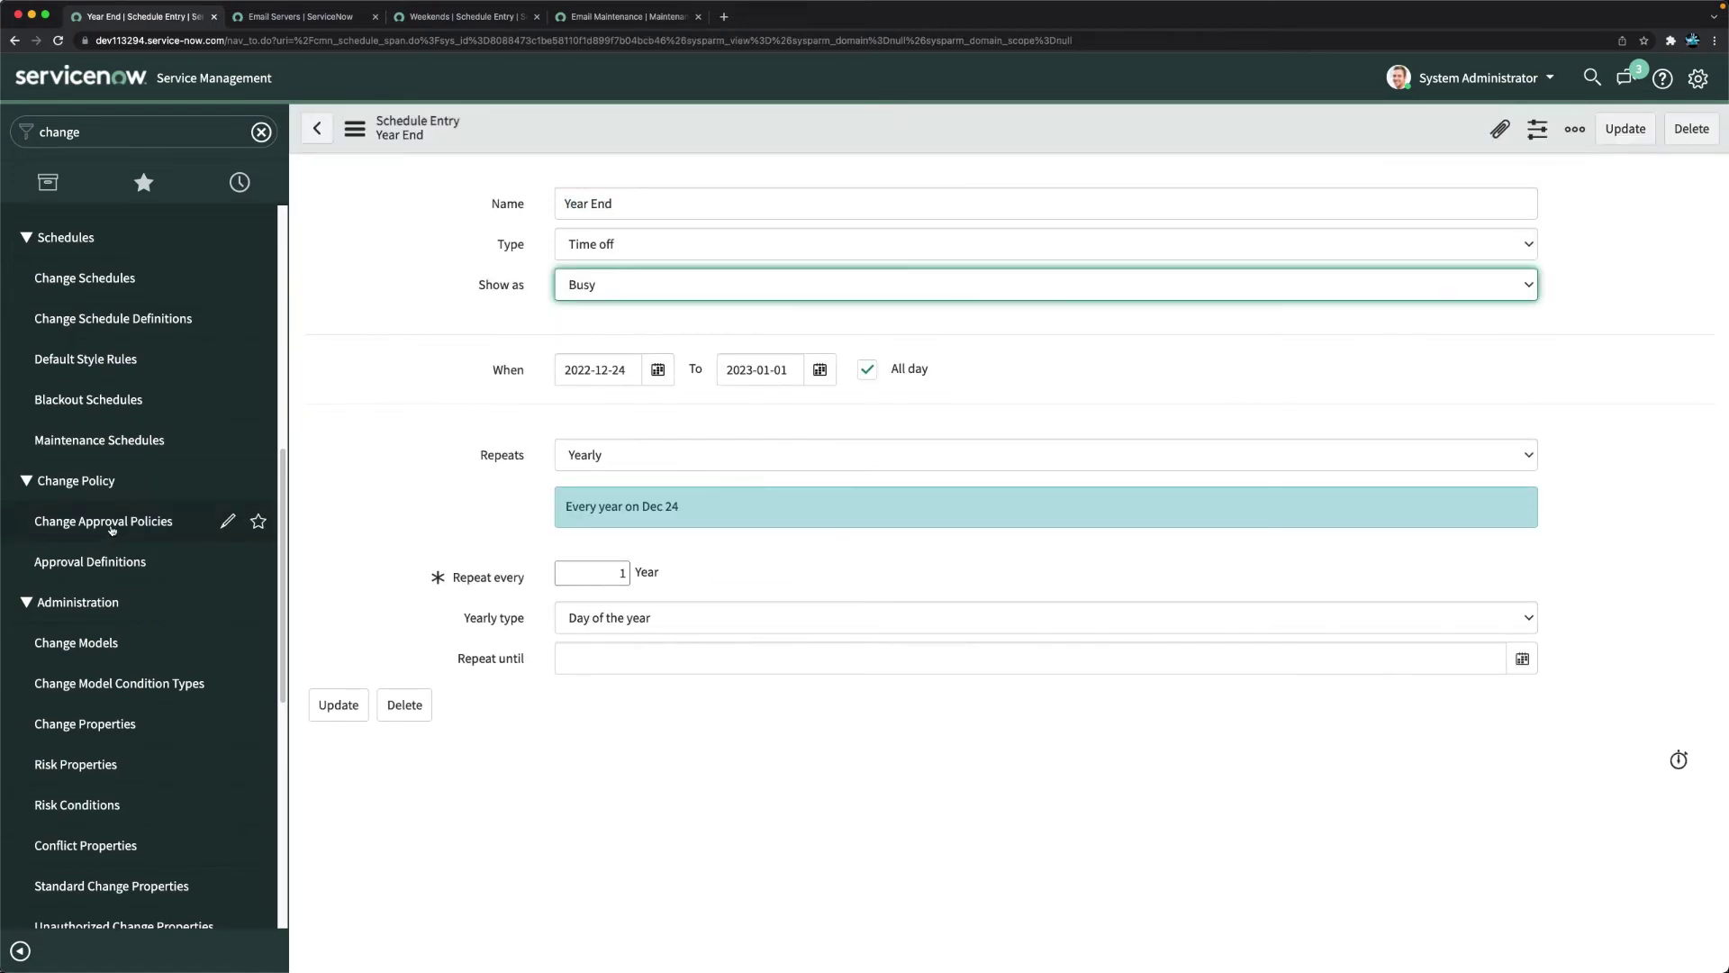
Start a new change request in a separate browser tab and set its configuration item to SAP AppSRV01.
scroll(133, 538, up, 5)
scroll(132, 538, up, 3)
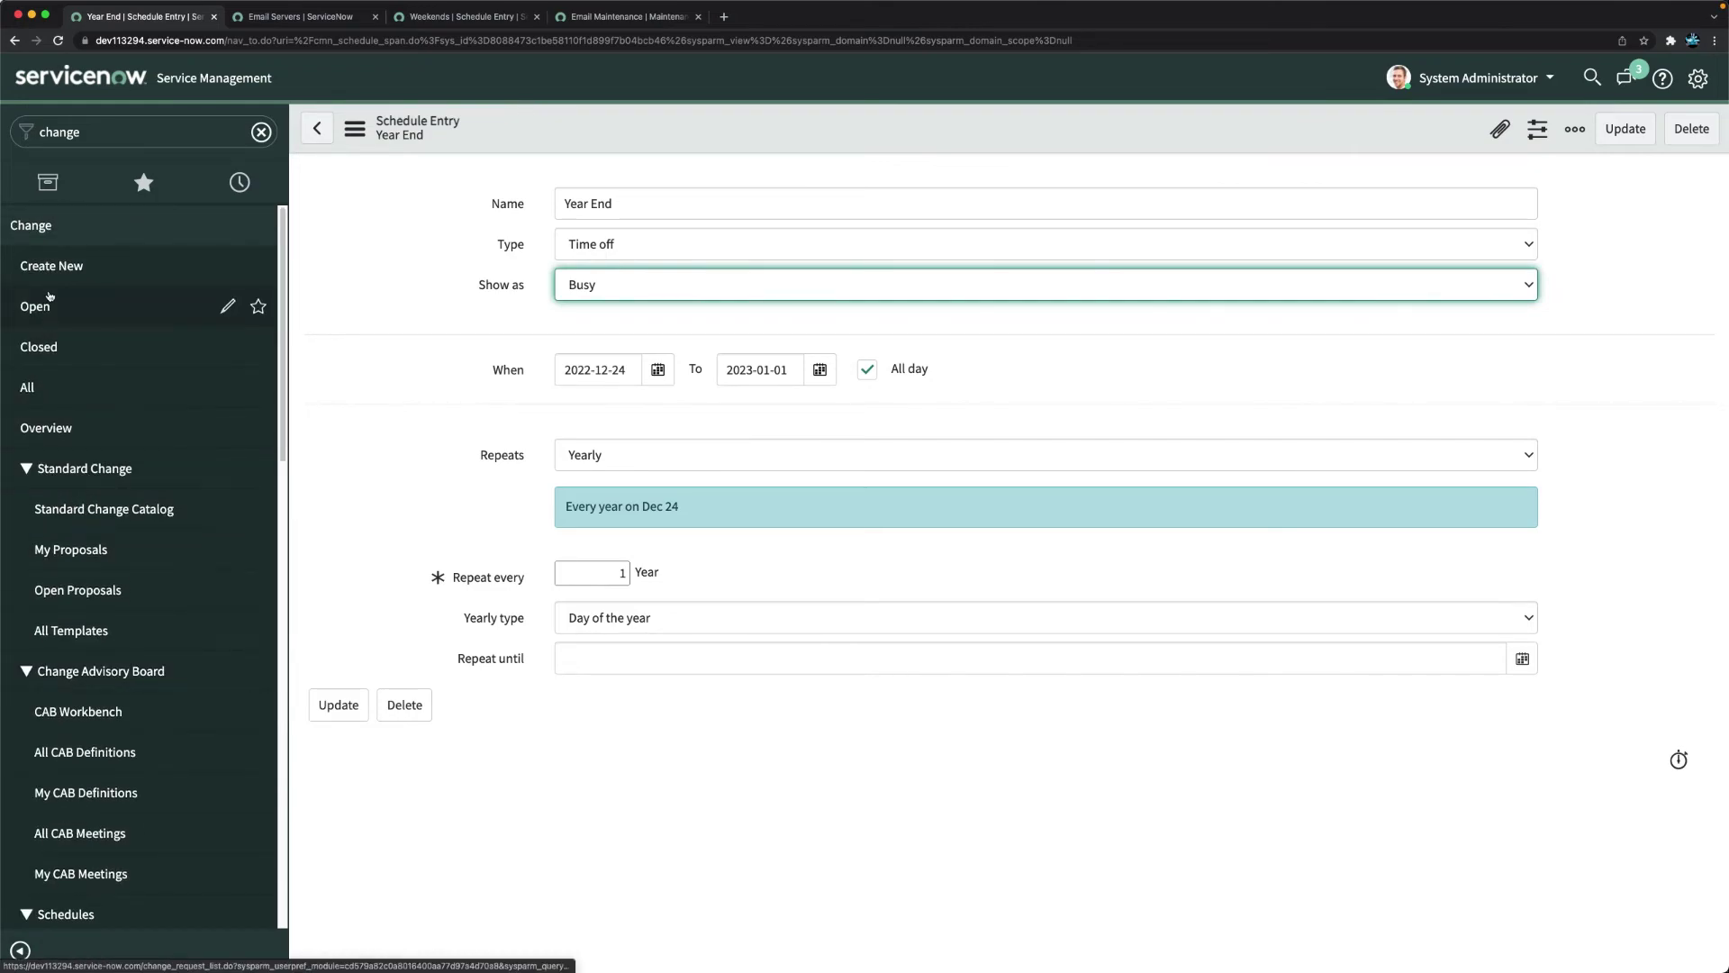
super+click(54, 268)
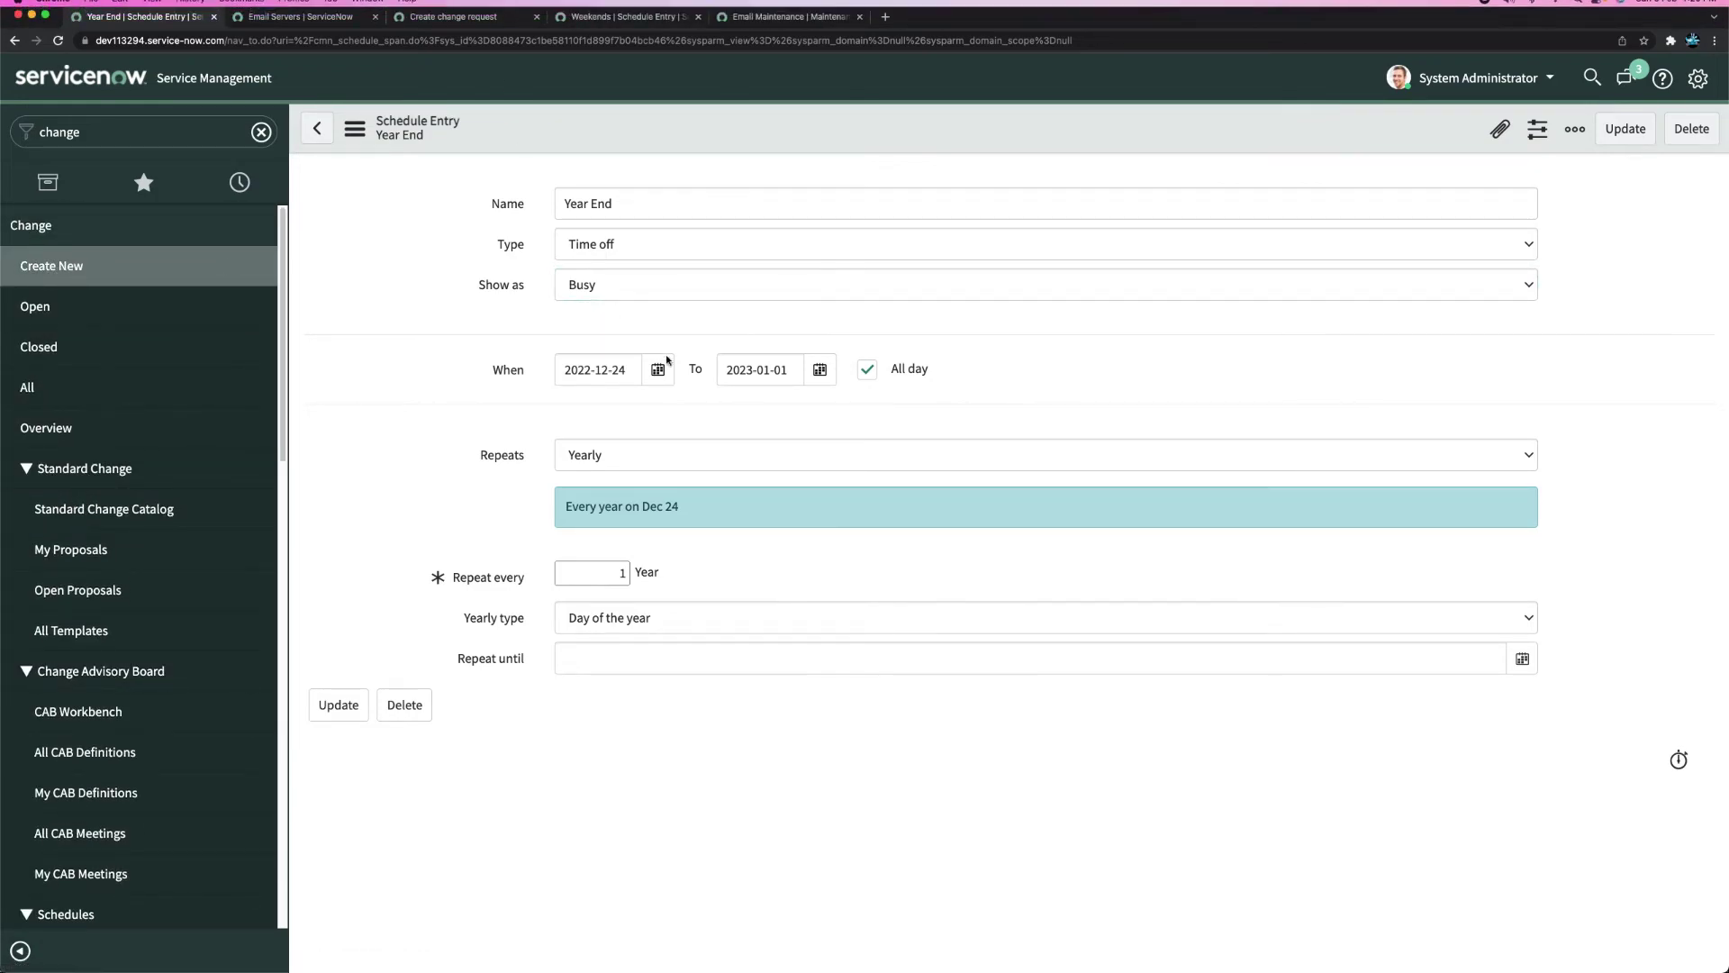
click(484, 18)
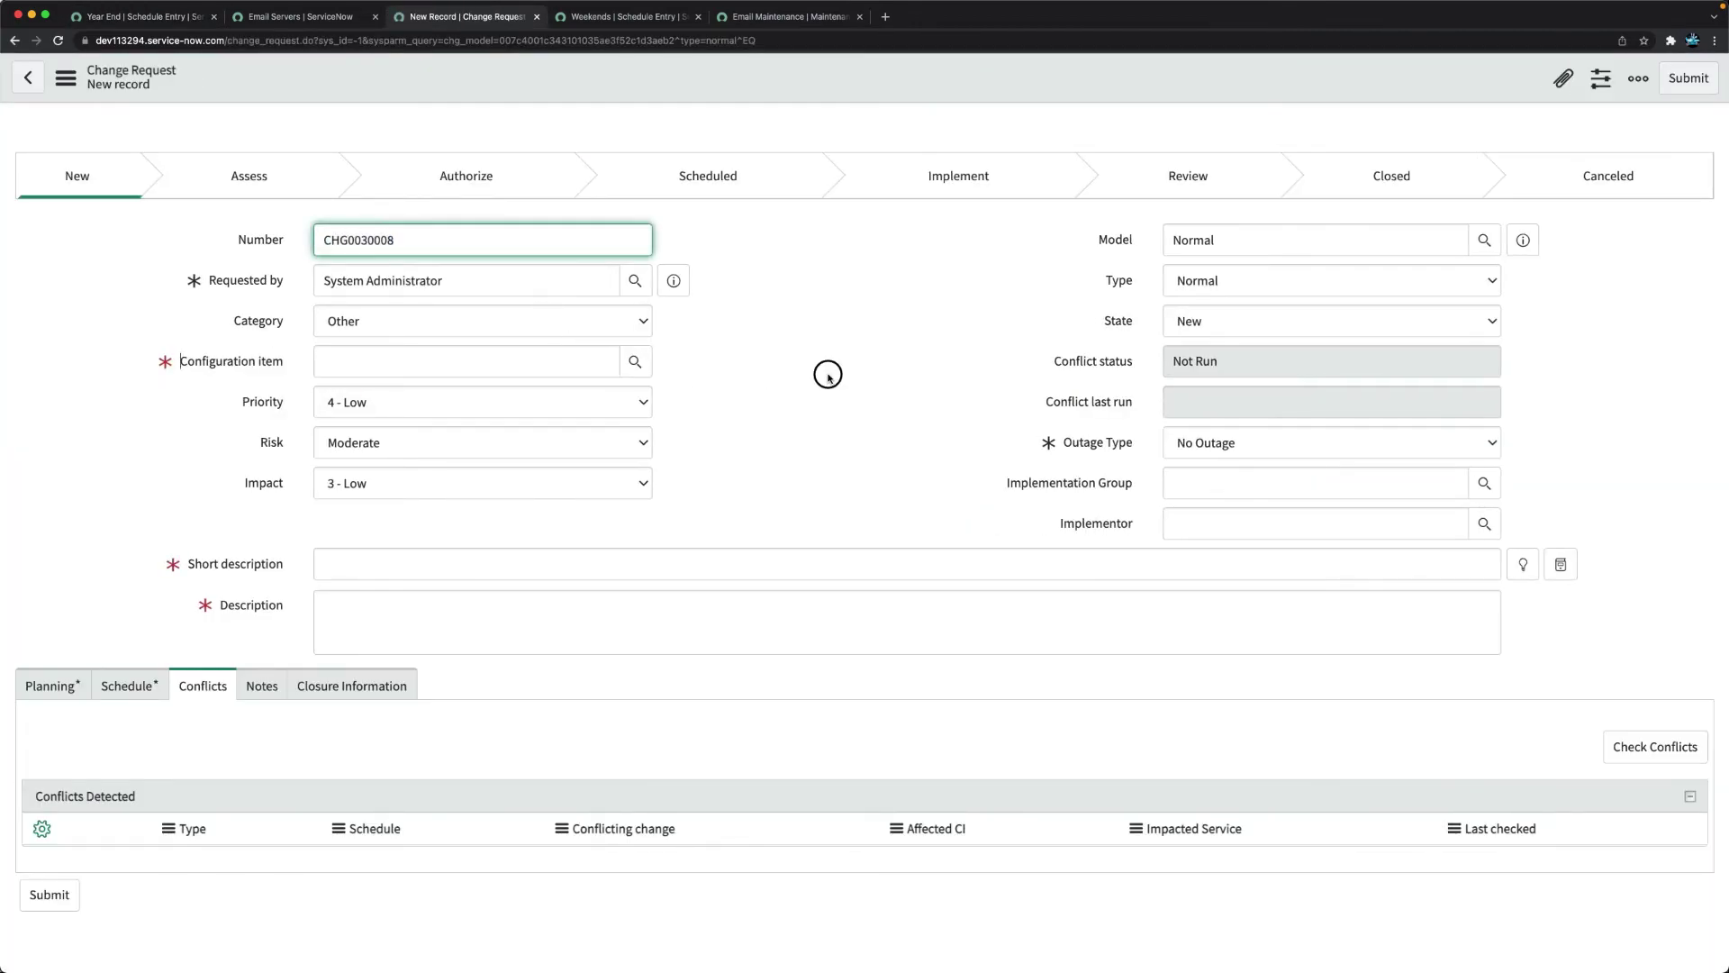
click(373, 367)
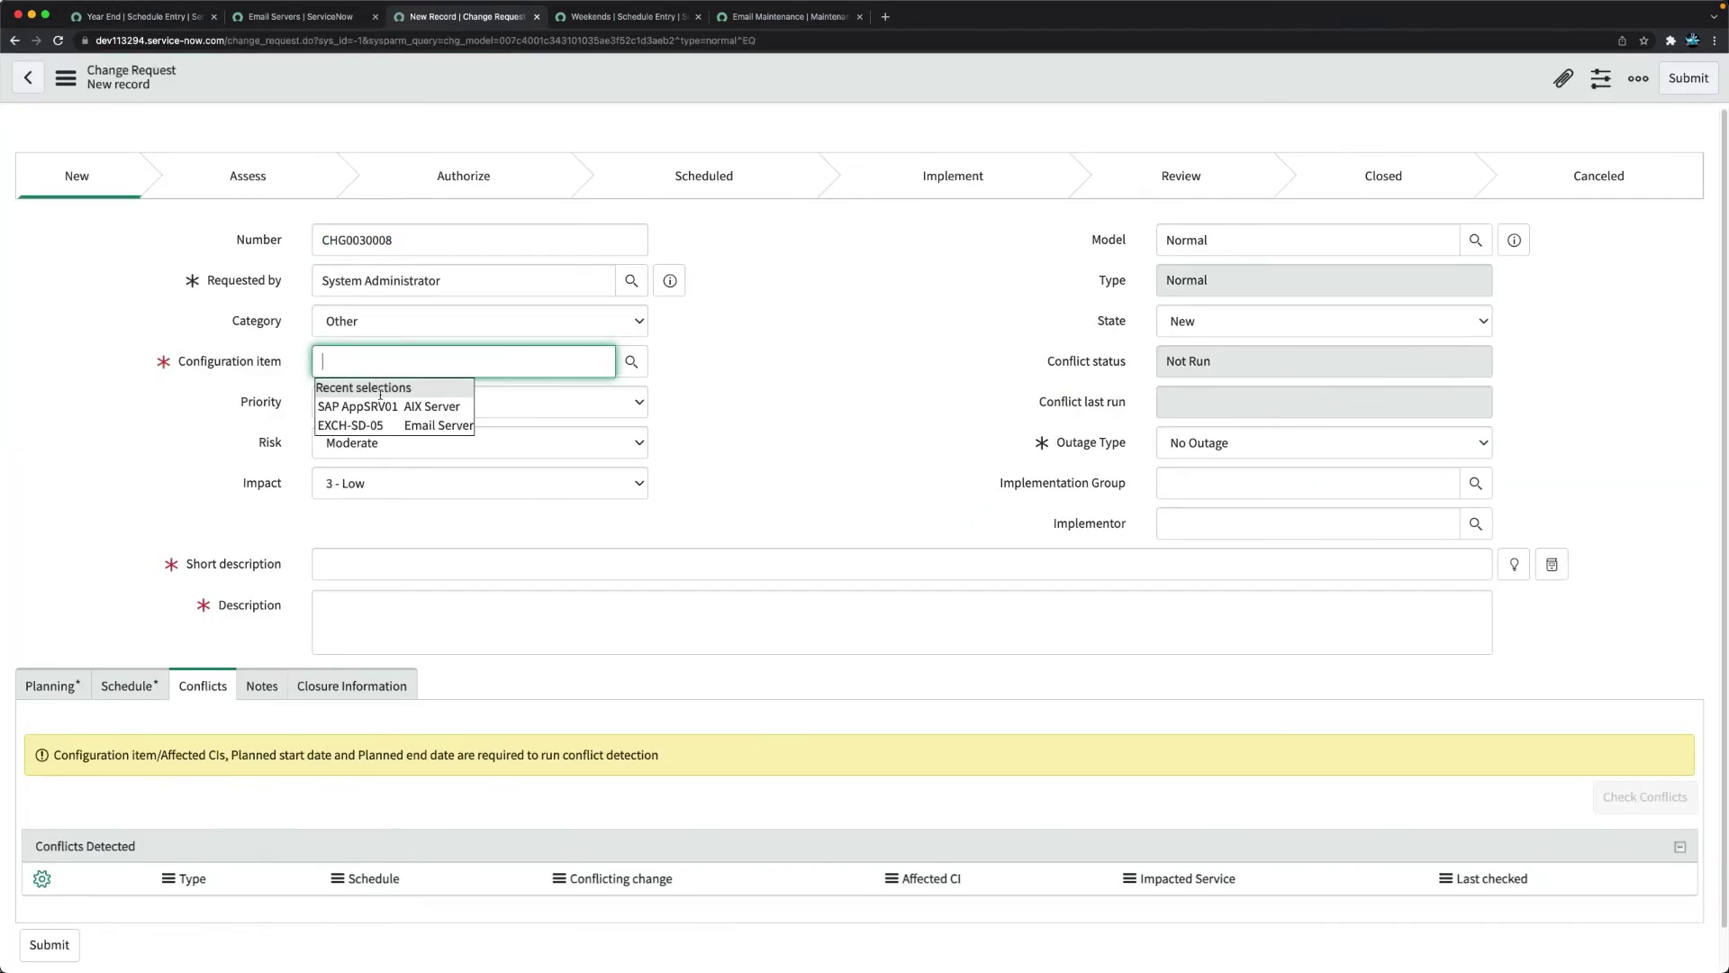
click(393, 407)
click(808, 406)
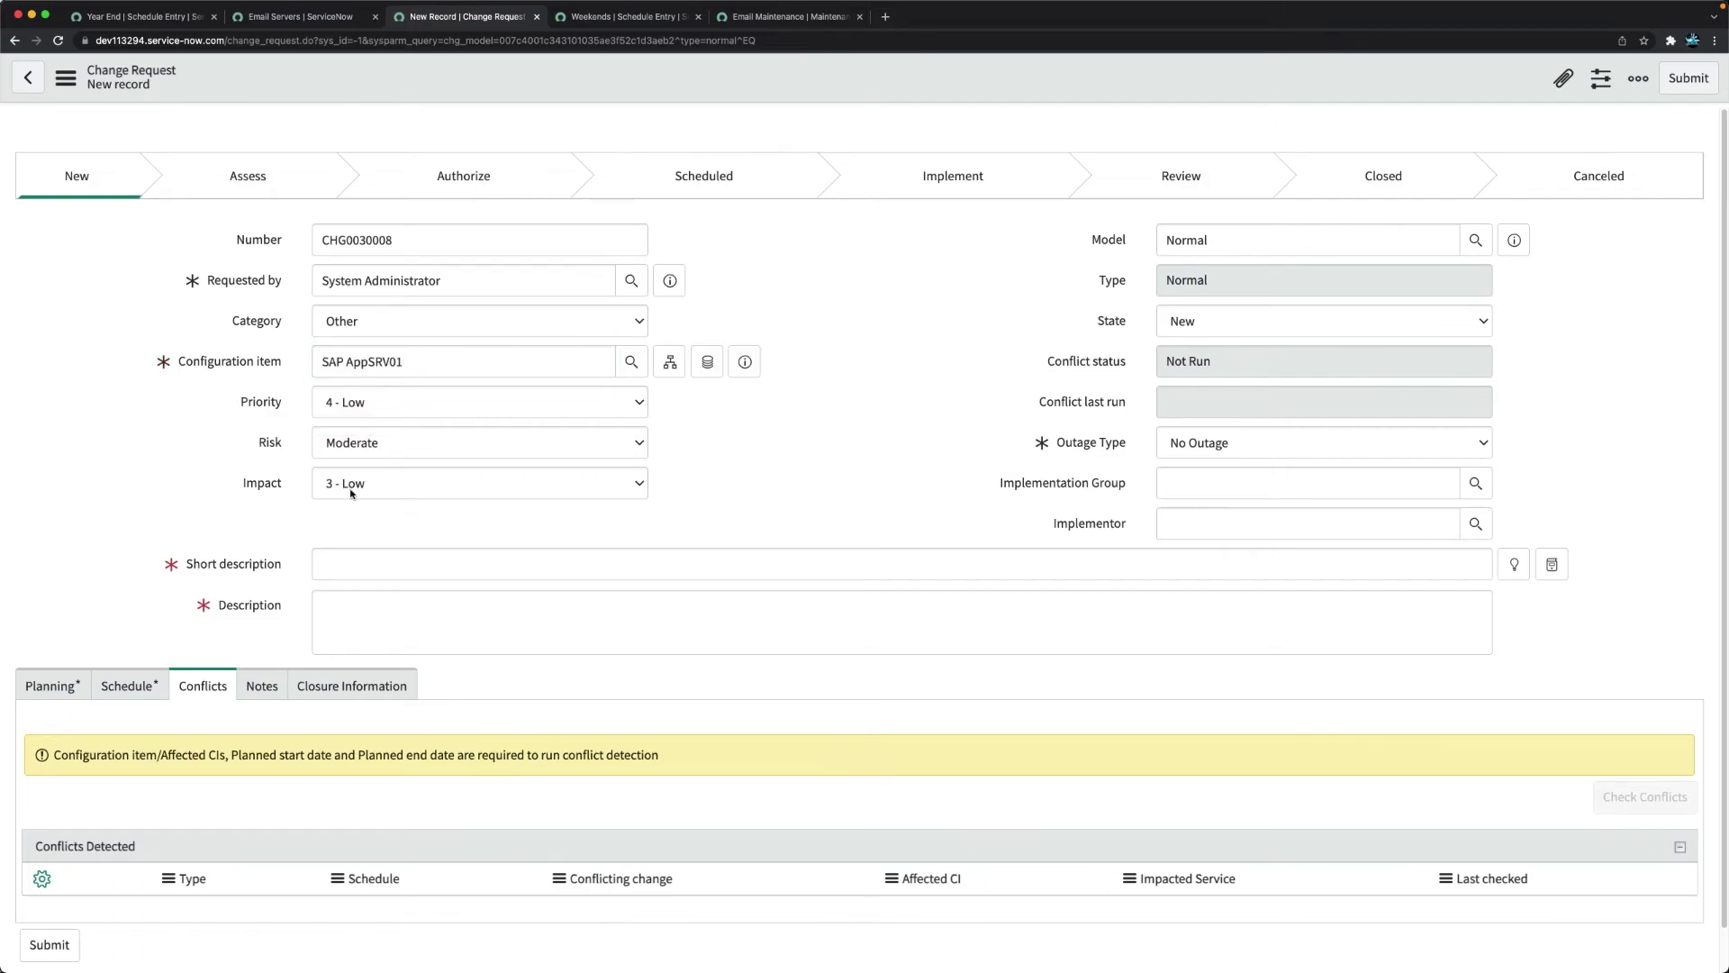
Enter "test" as the change request's short description and description.
click(419, 564)
text(test)
click(203, 564)
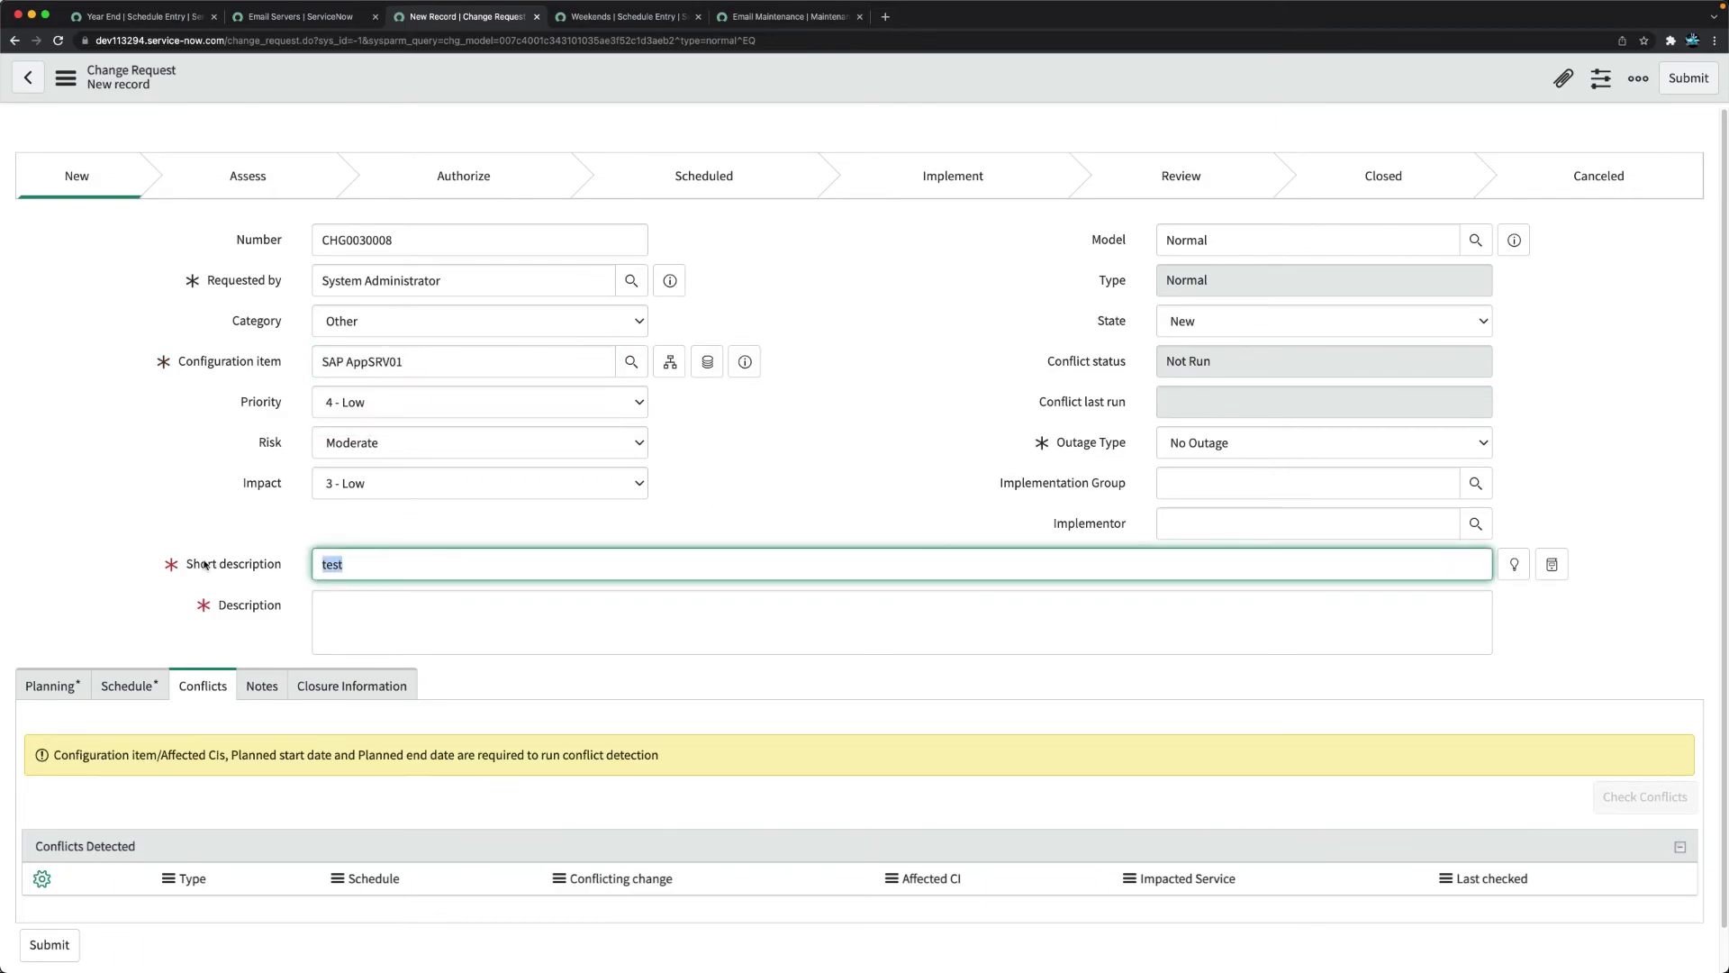
click(324, 627)
text(test)
Enter "test" in all mandatory planning fields of the change request, including the implementation and backout plans.
click(57, 686)
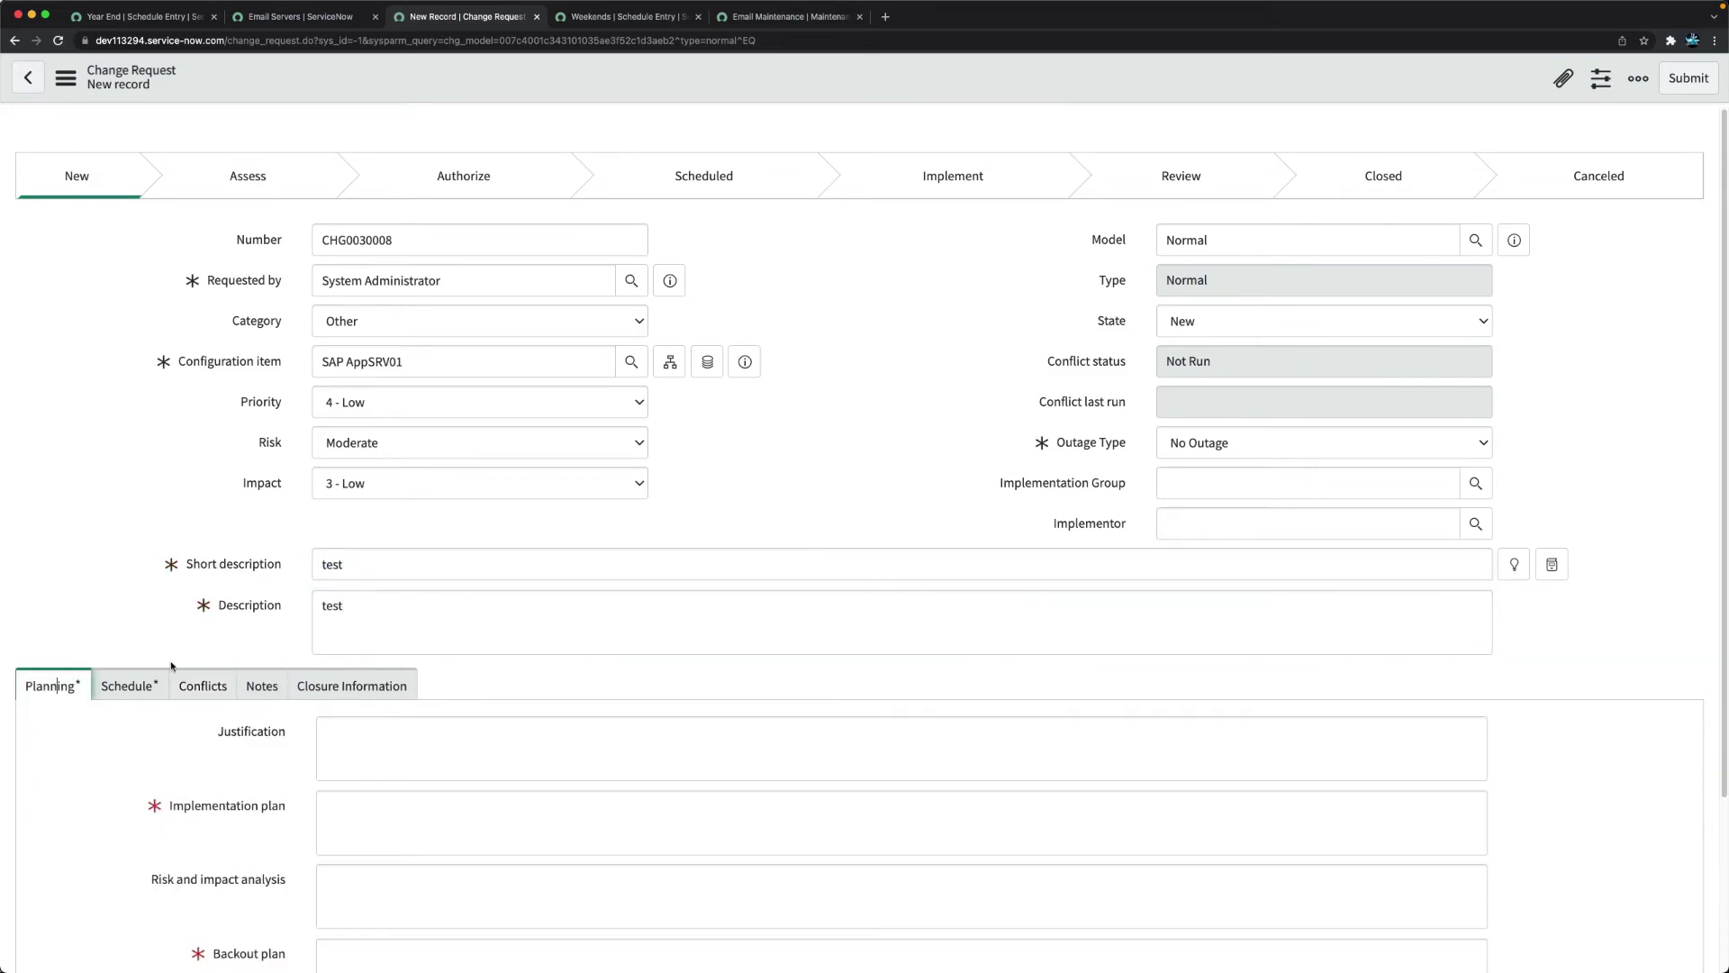
scroll(171, 666, down, 3)
click(339, 598)
text(test)
click(344, 731)
text(test)
click(359, 806)
text(test)
scroll(473, 267, up, 3)
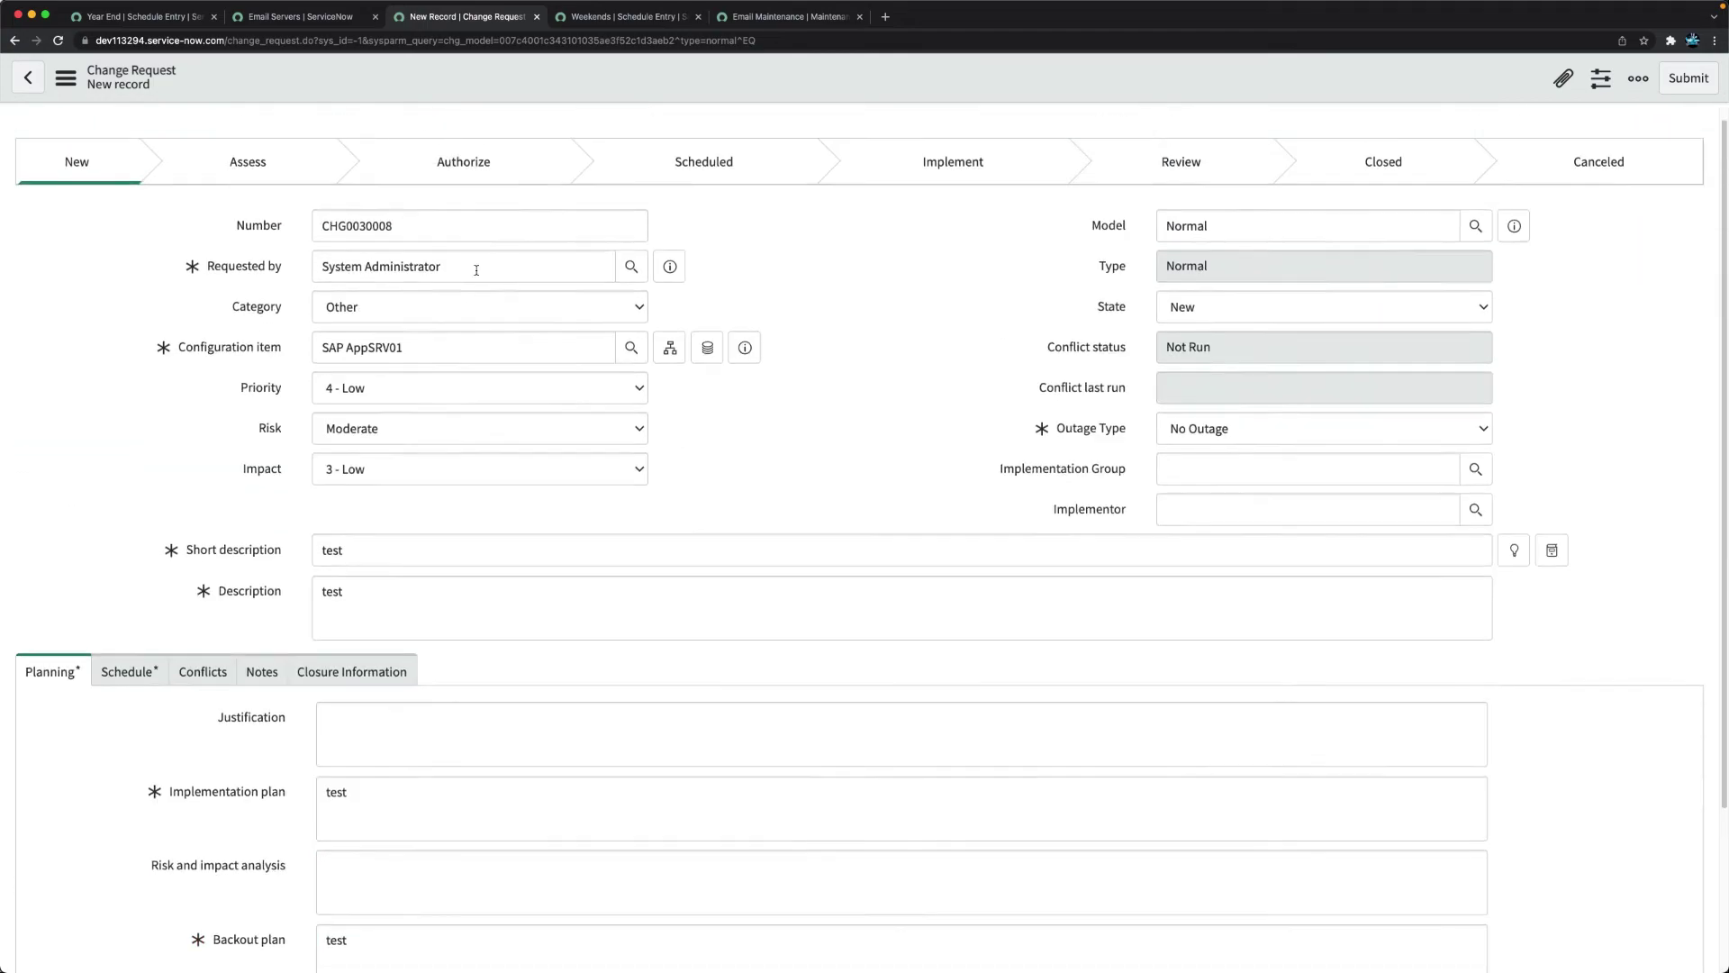
Set the change request's planned start date to 2022-12-27, keeping the offered time.
scroll(382, 552, down, 3)
click(124, 447)
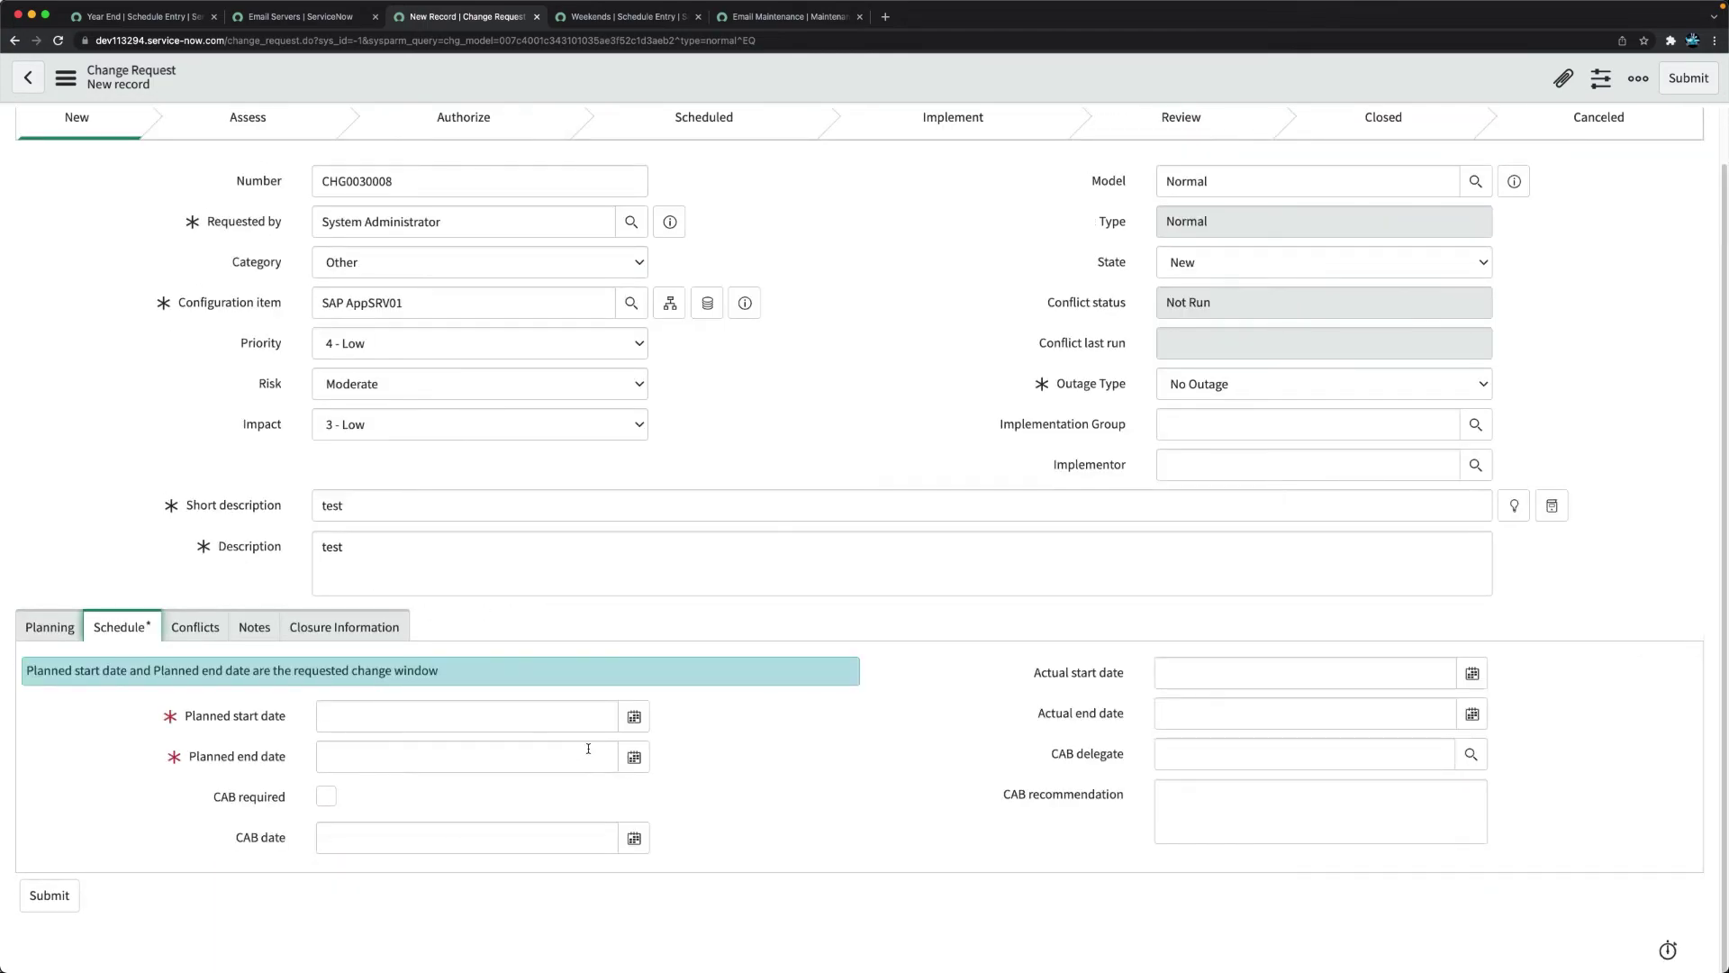
click(634, 716)
click(526, 729)
click(526, 729)
click(527, 729)
click(527, 730)
click(527, 729)
click(527, 729)
click(527, 729)
click(526, 729)
click(527, 731)
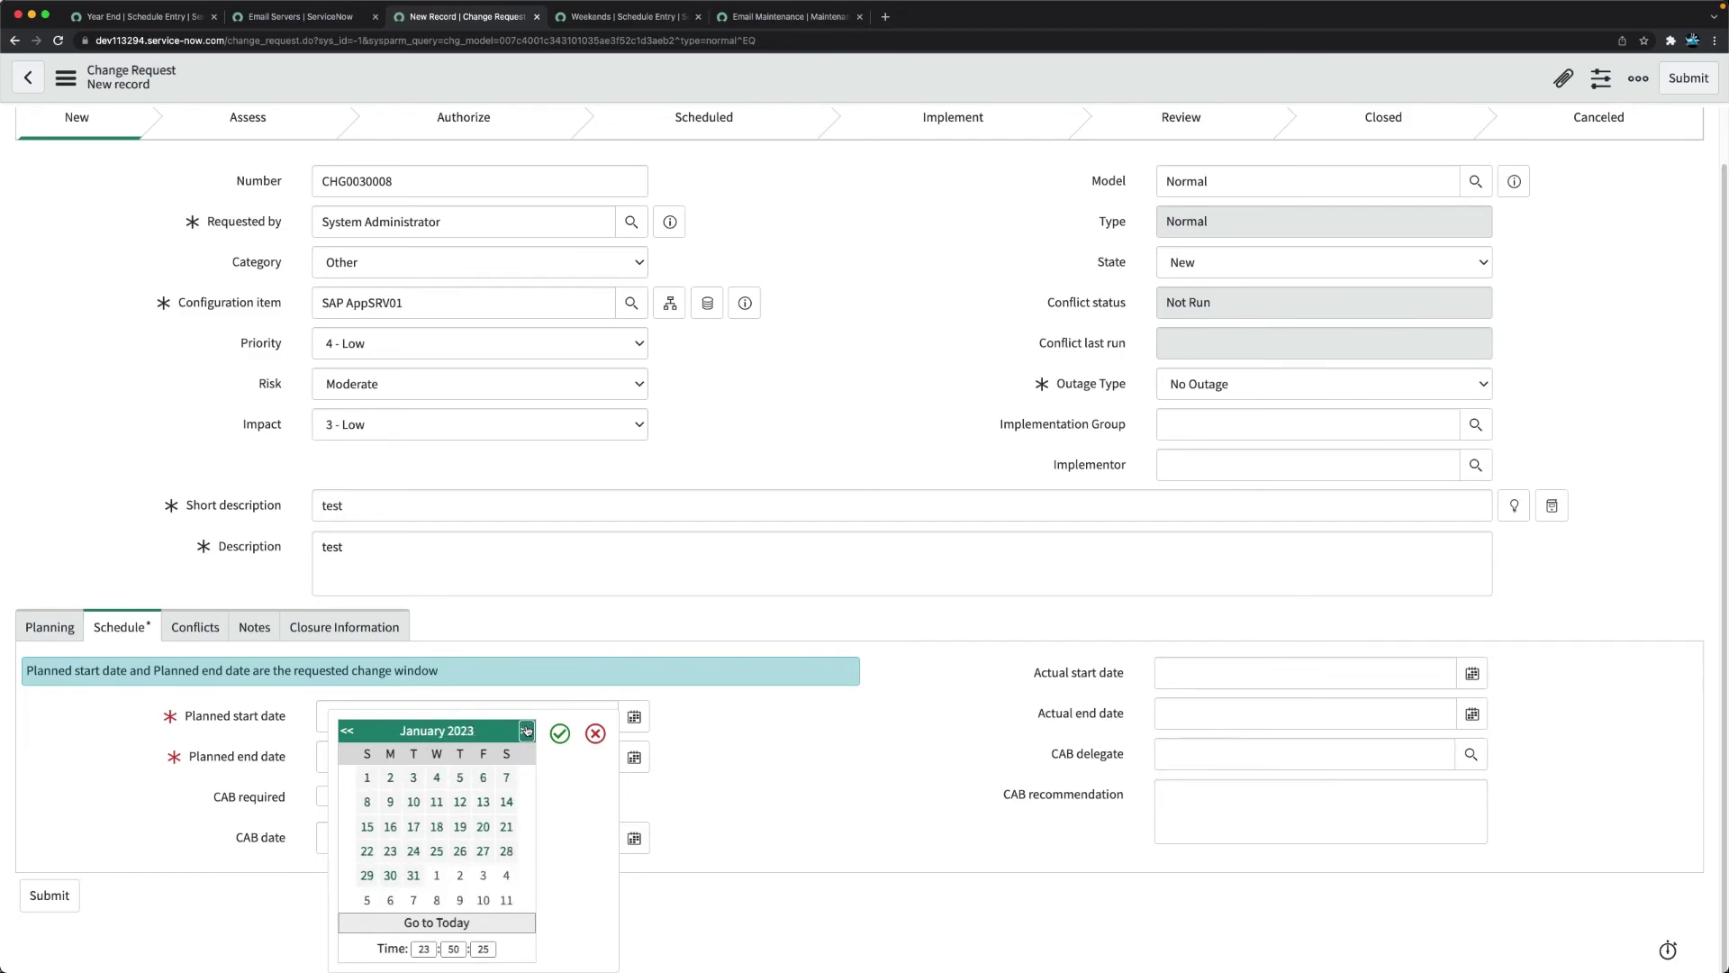
click(346, 730)
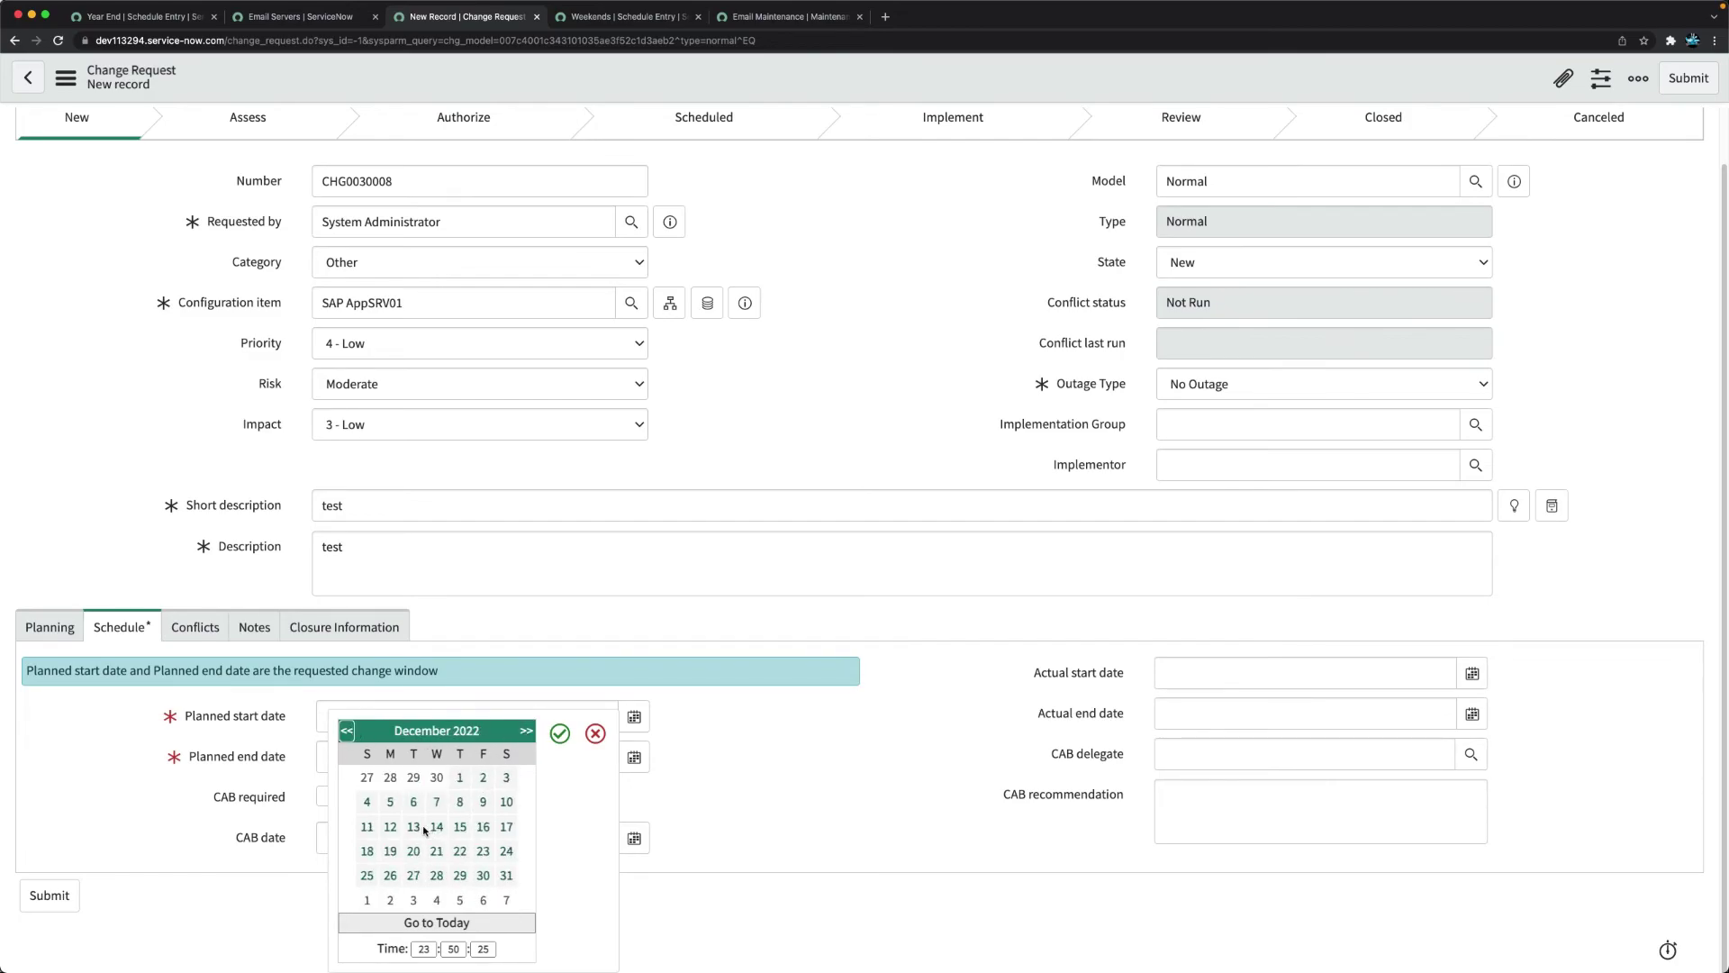
click(414, 875)
click(560, 734)
Set the planned end date to 2022-12-28 with the offered time and save the change request while keeping it open.
click(634, 756)
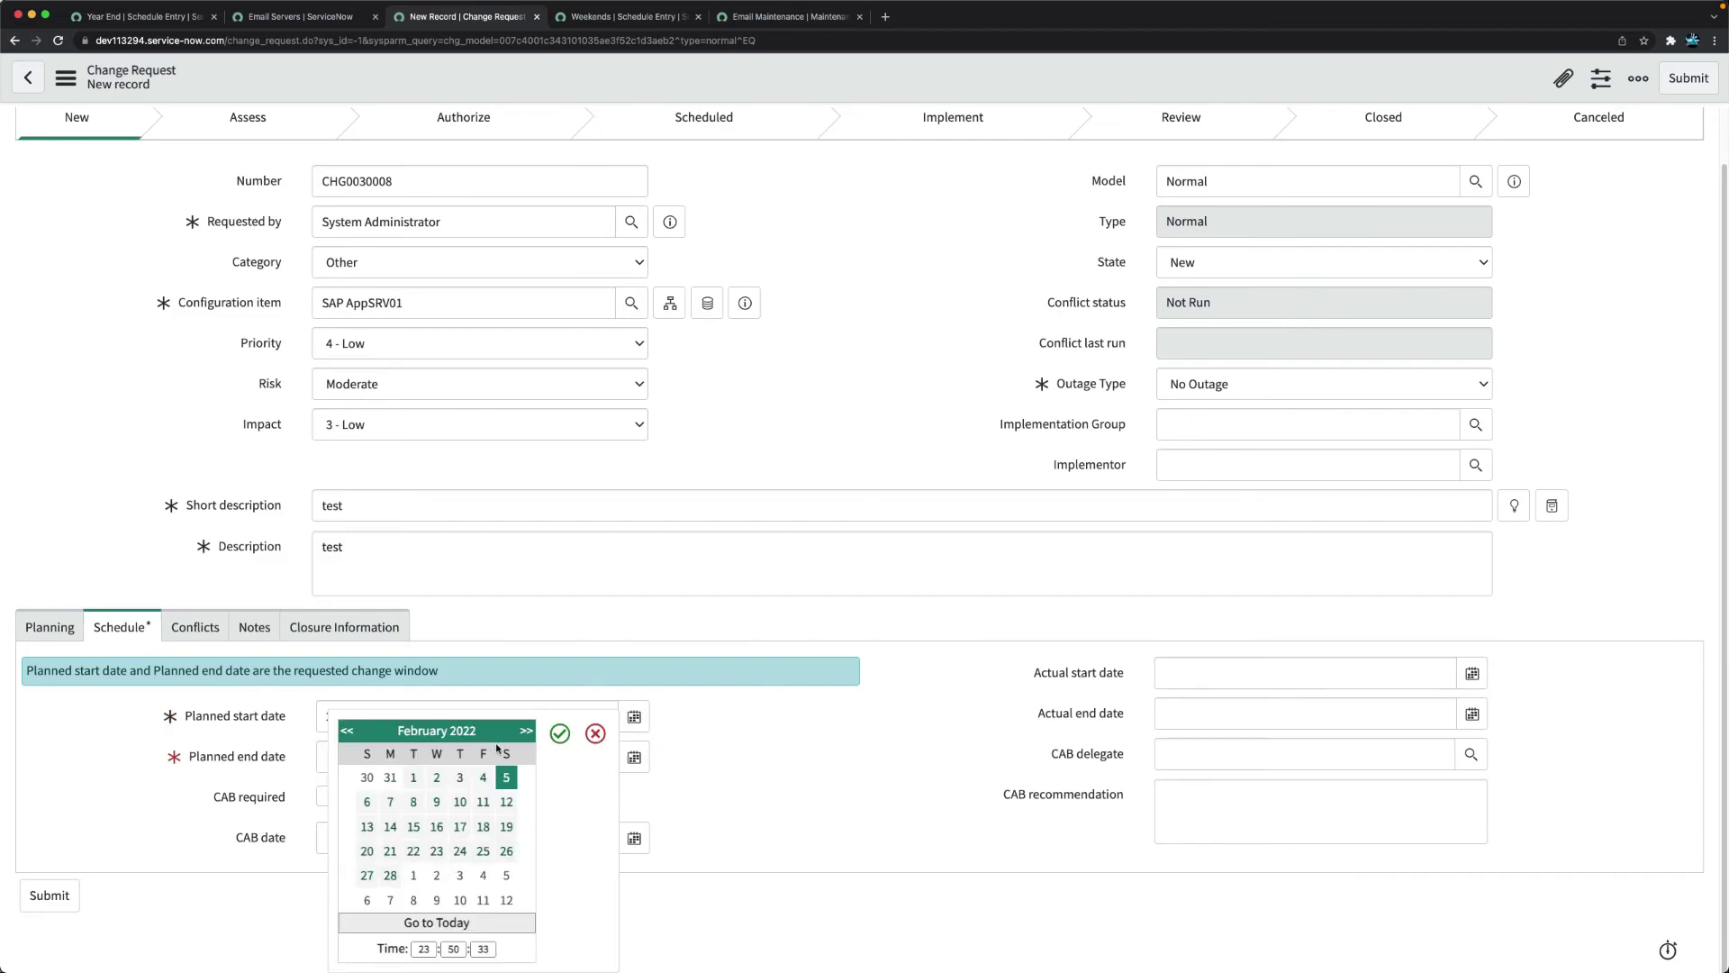
click(527, 731)
click(527, 731)
click(527, 730)
click(527, 730)
click(527, 730)
click(527, 731)
click(526, 730)
click(527, 730)
click(527, 731)
click(527, 730)
click(437, 875)
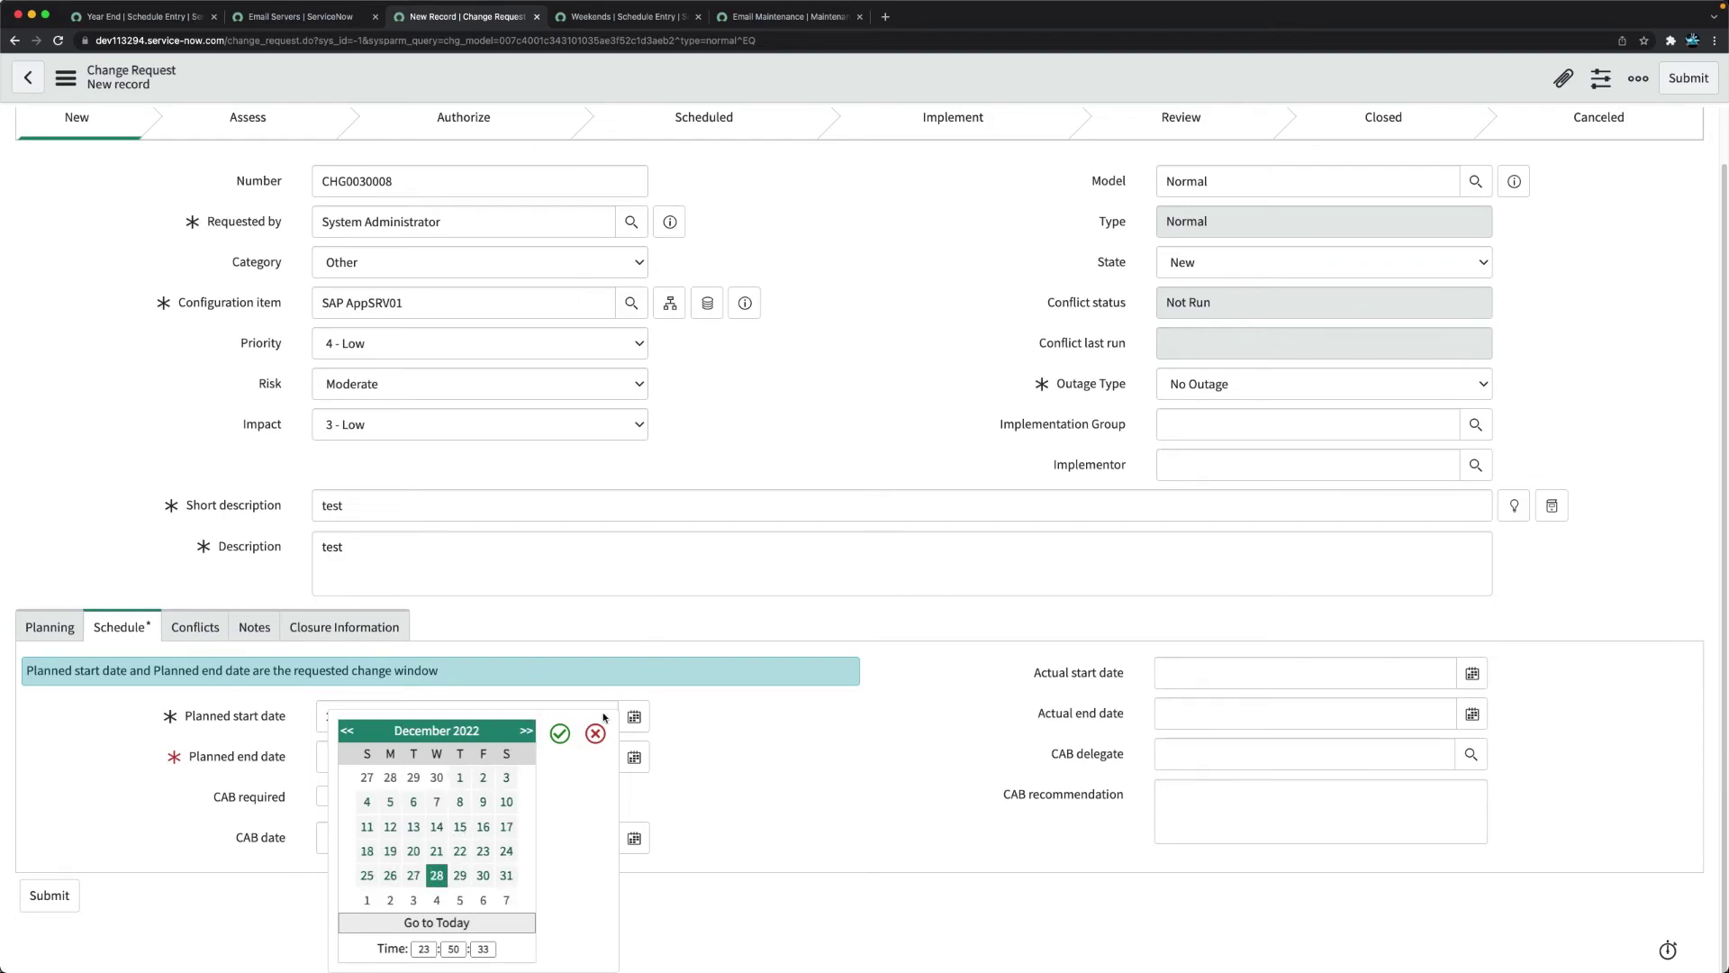
click(559, 734)
right_click(802, 83)
click(851, 101)
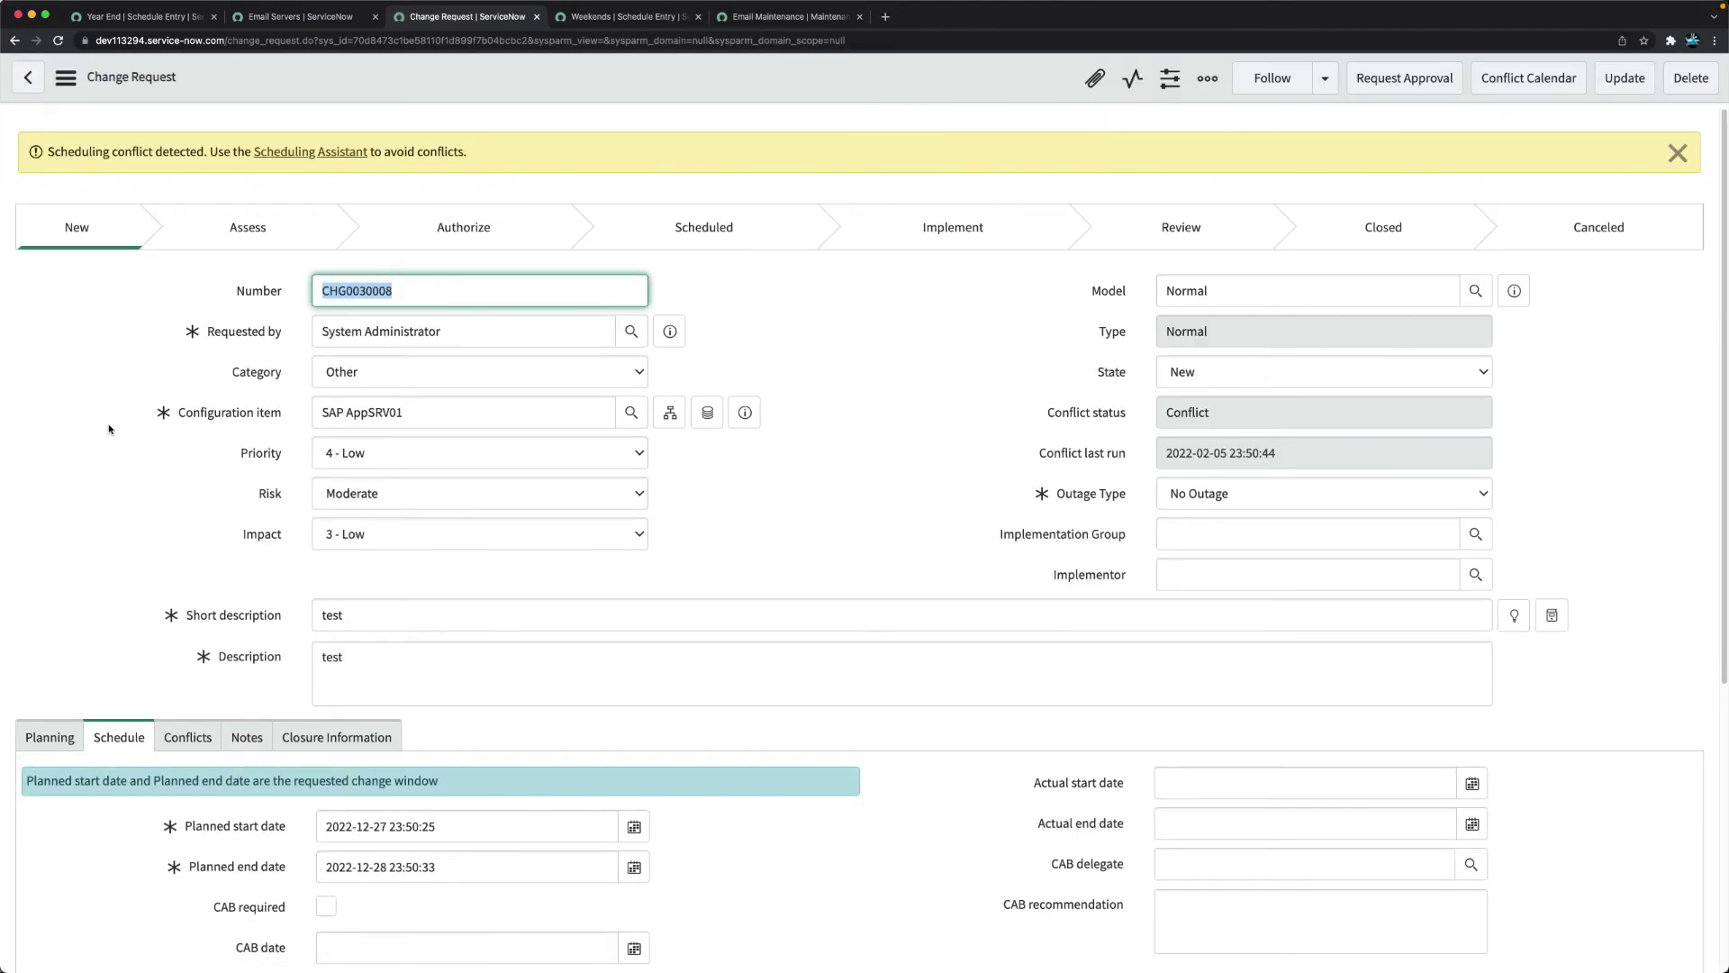
Examine the conflicts detected for the SAP AppSRV01 change request, reloading the form to check its conflict status.
scroll(197, 463, down, 5)
click(188, 300)
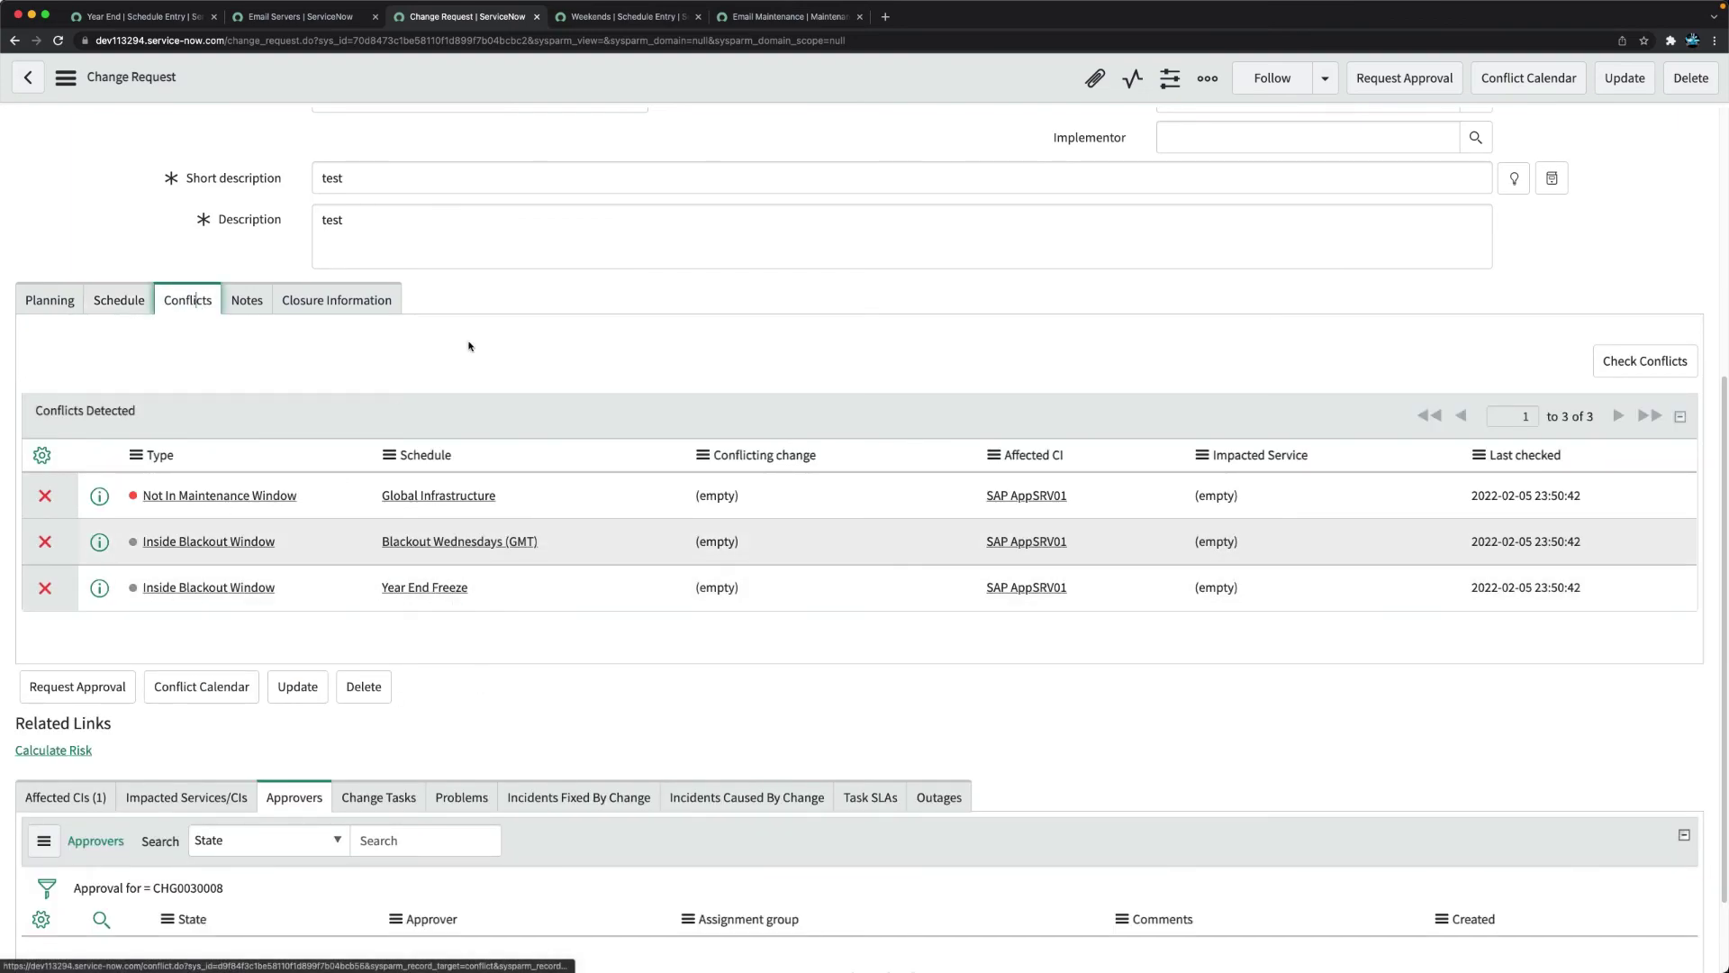
right_click(667, 66)
click(726, 606)
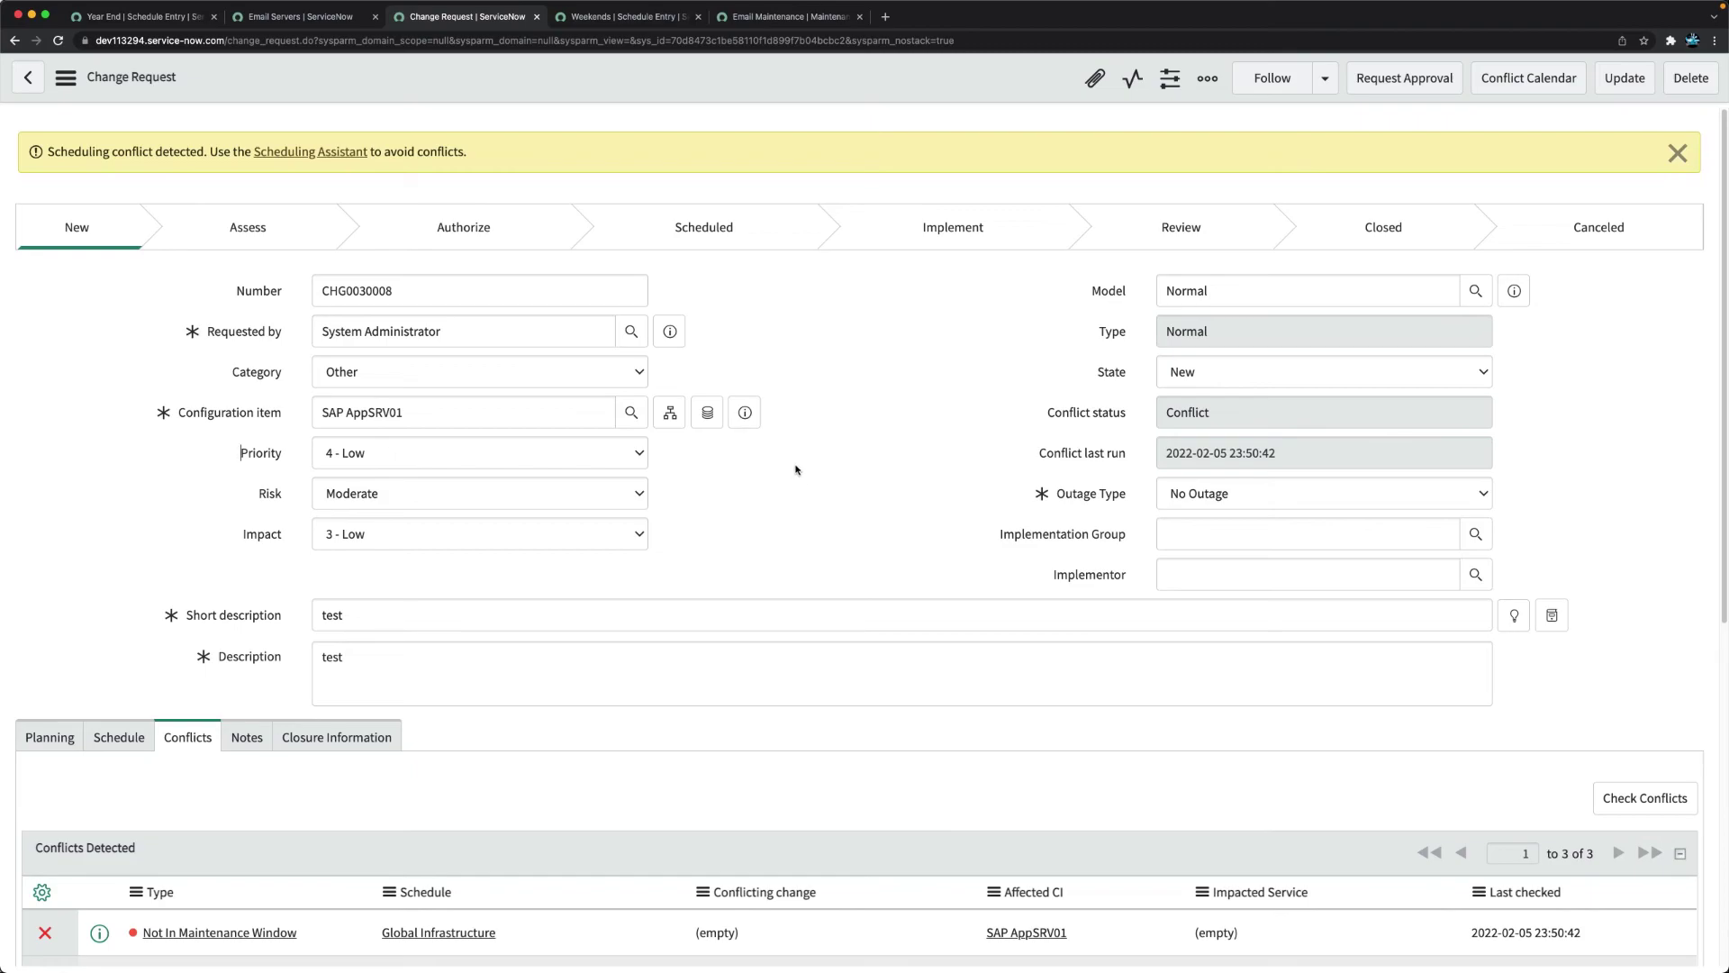
scroll(795, 470, down, 6)
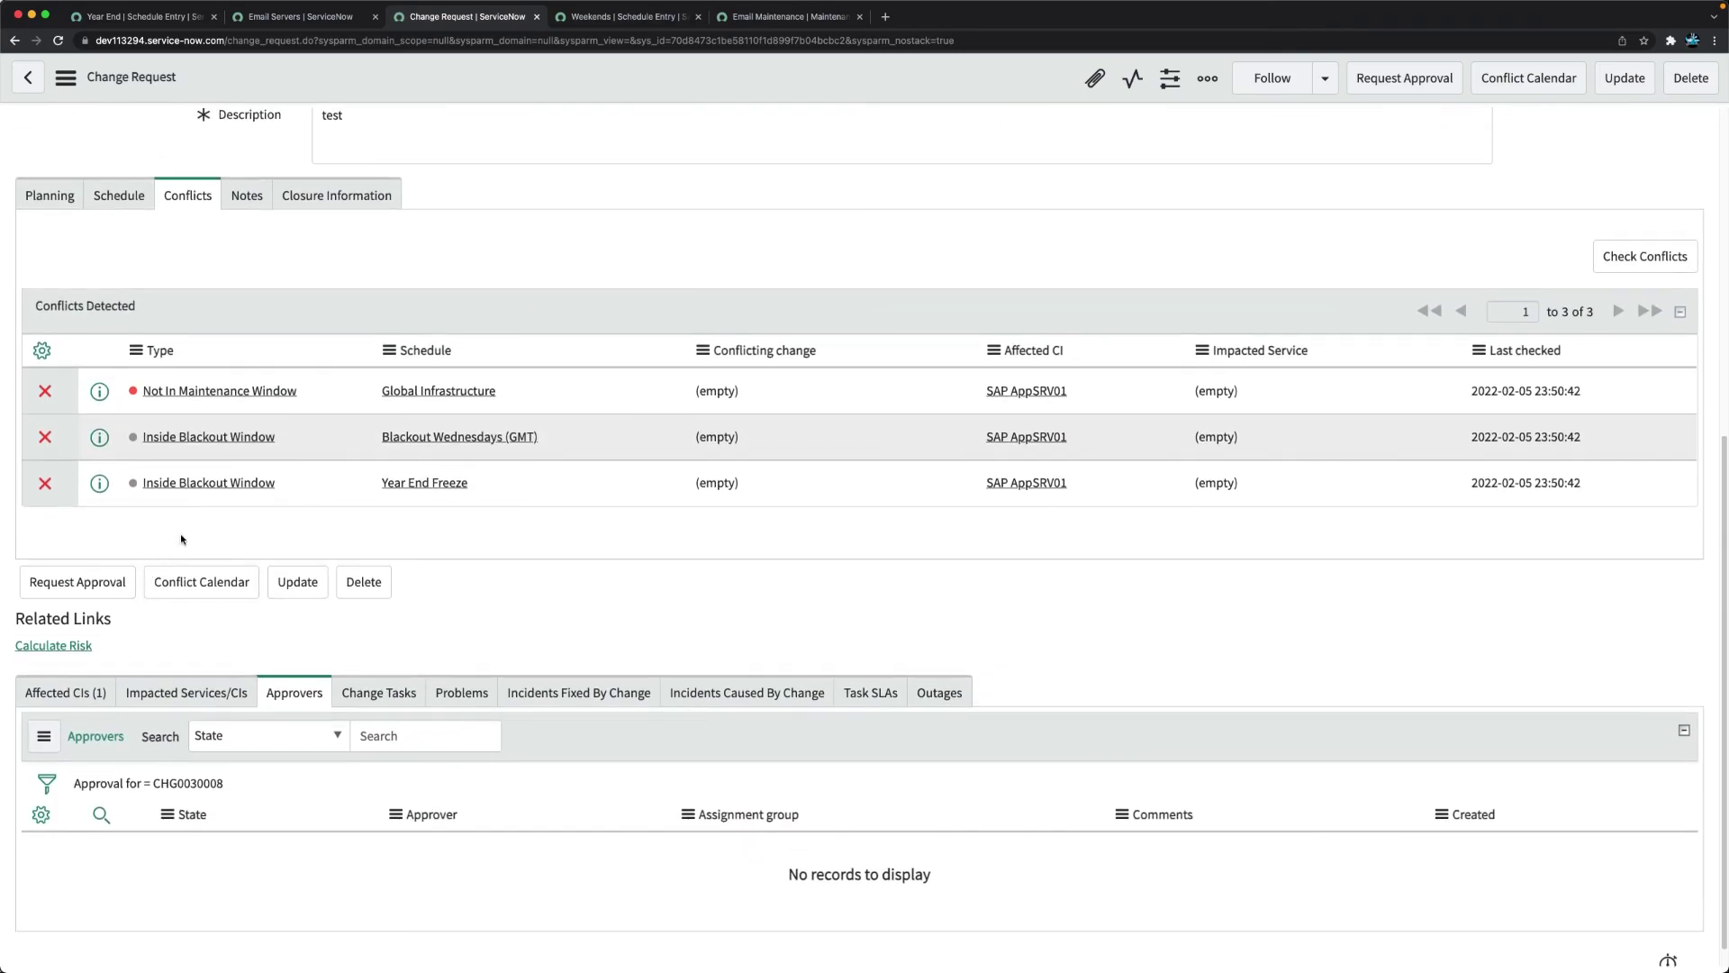
scroll(177, 285, up, 2)
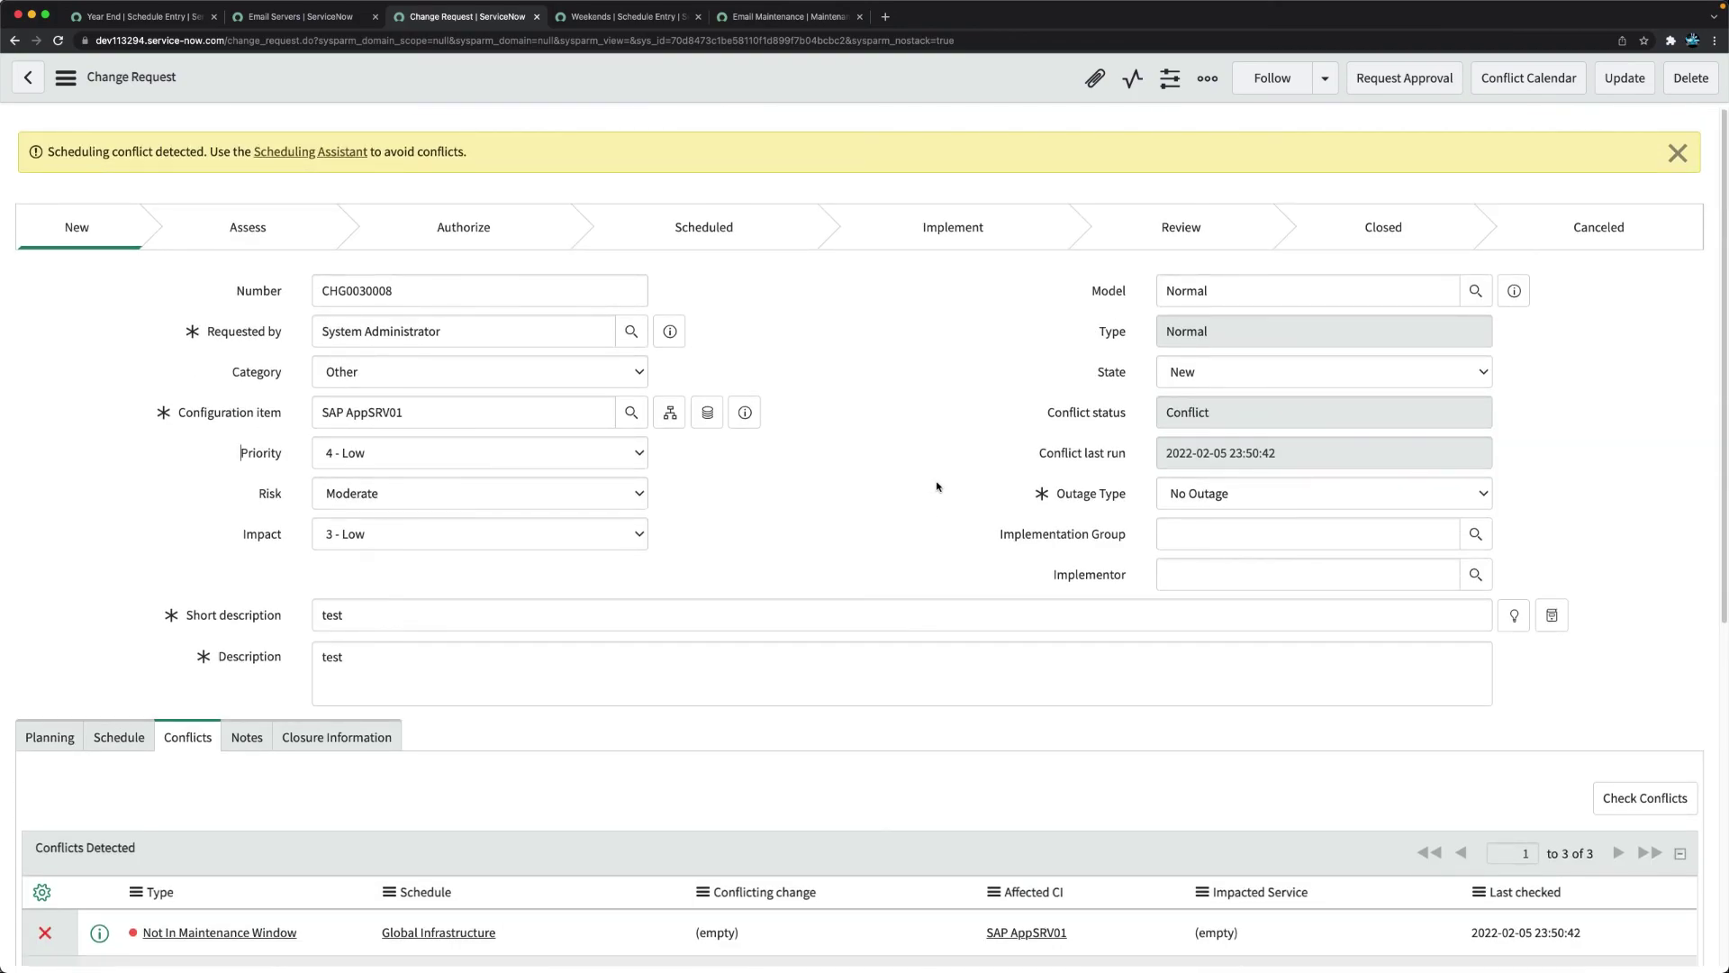
scroll(941, 488, down, 3)
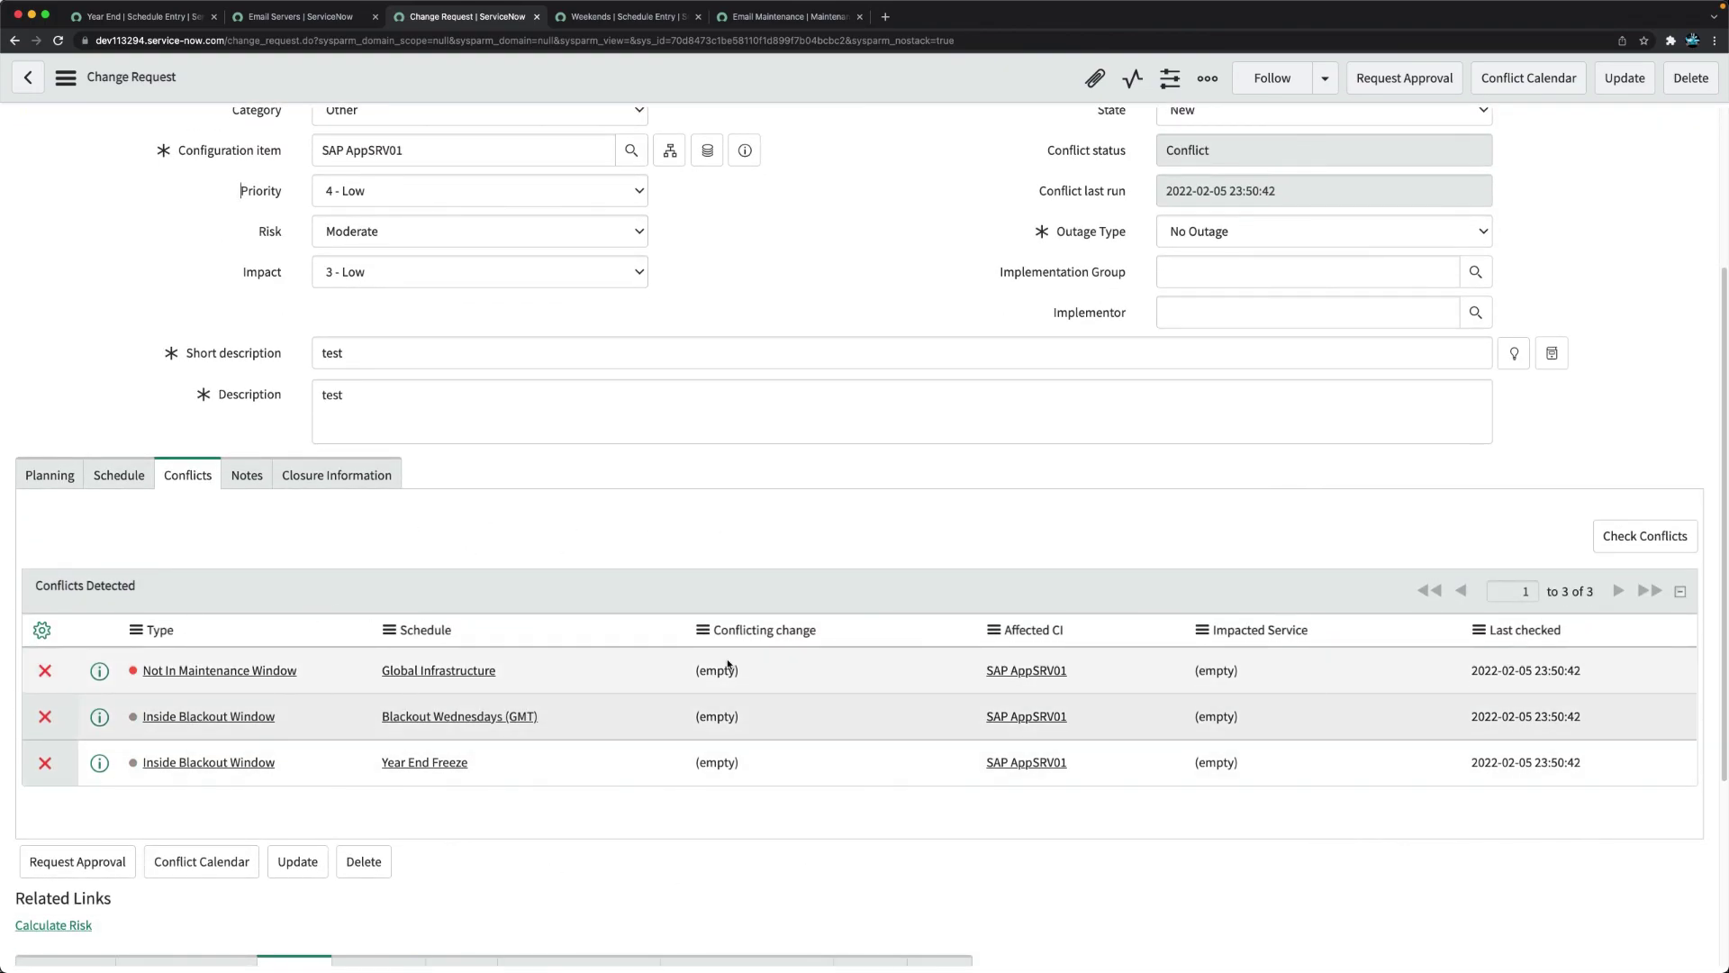
scroll(728, 664, up, 3)
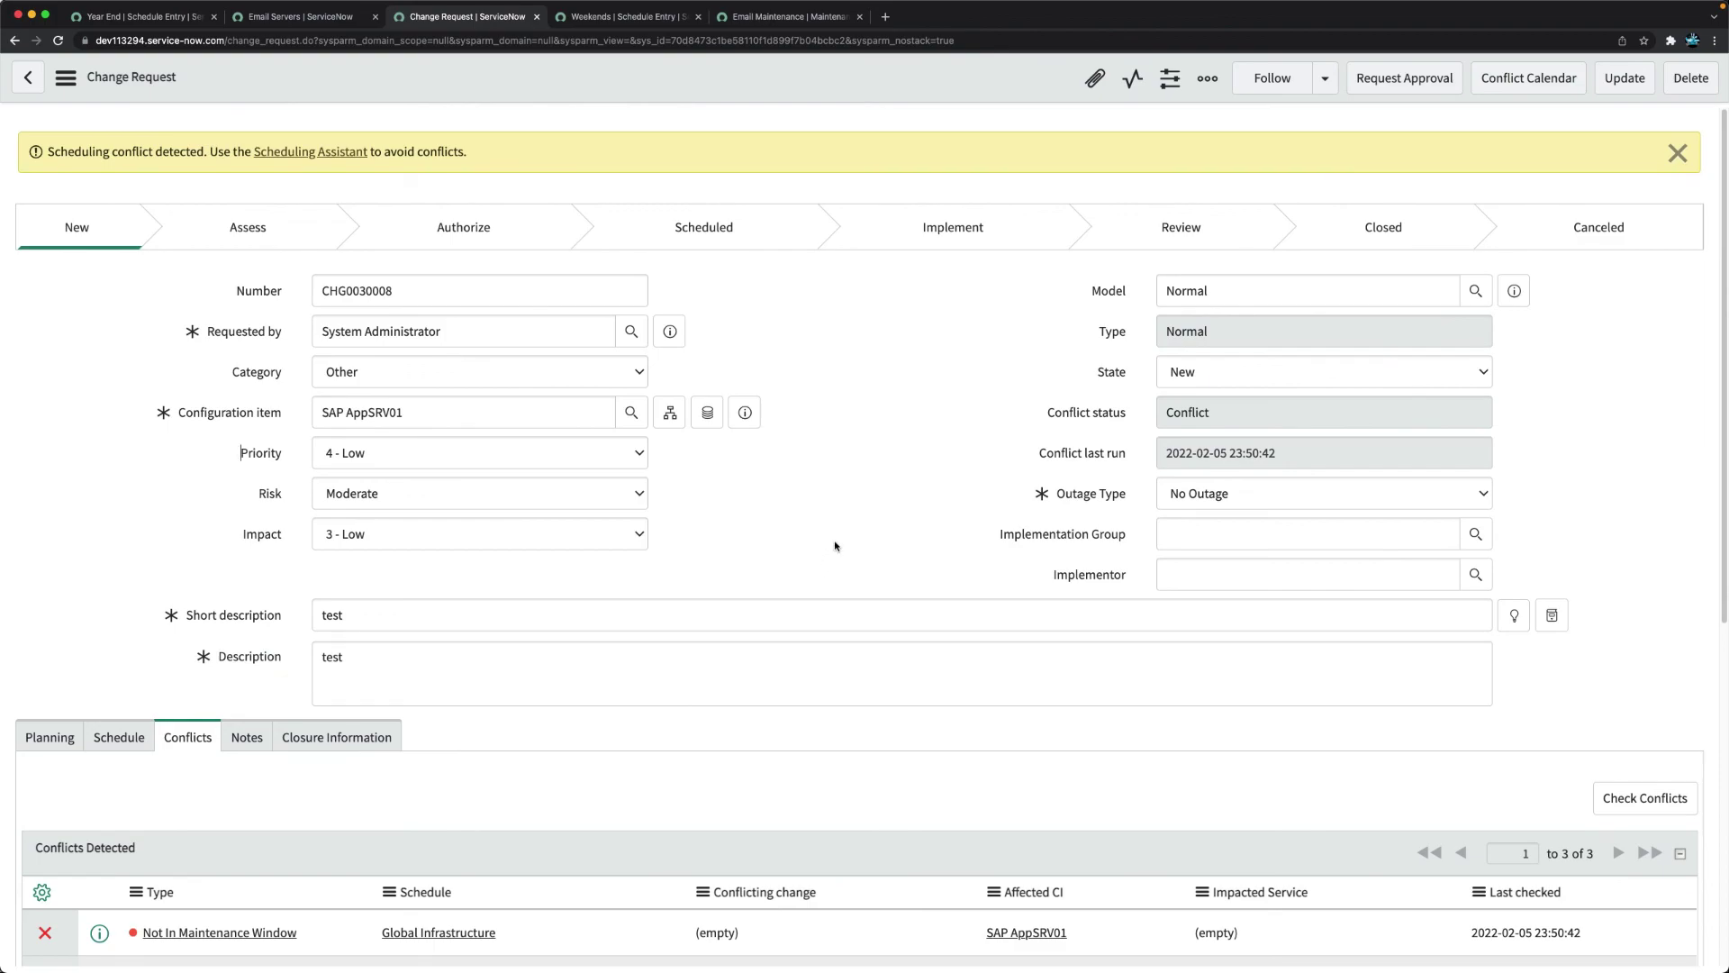